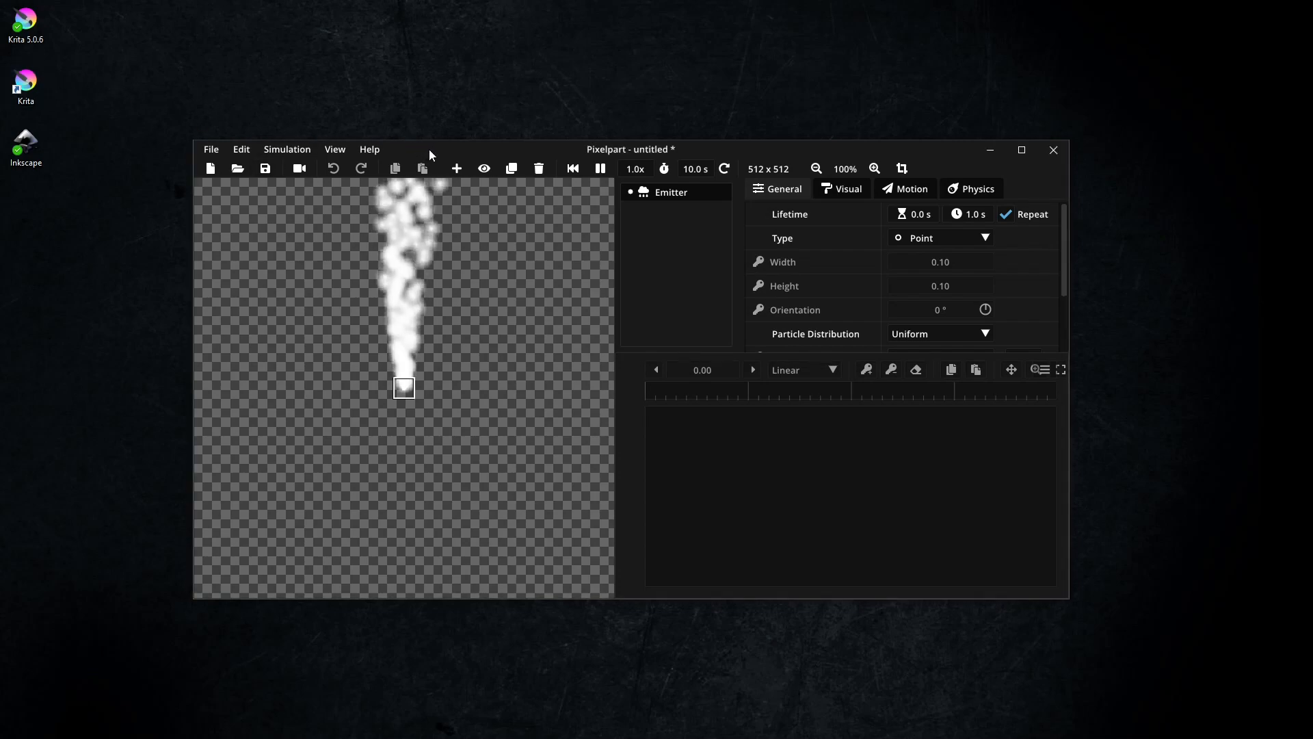
Create a new project from the Nature/Snow preset at 512 x 512 px with a transparent background
click(213, 151)
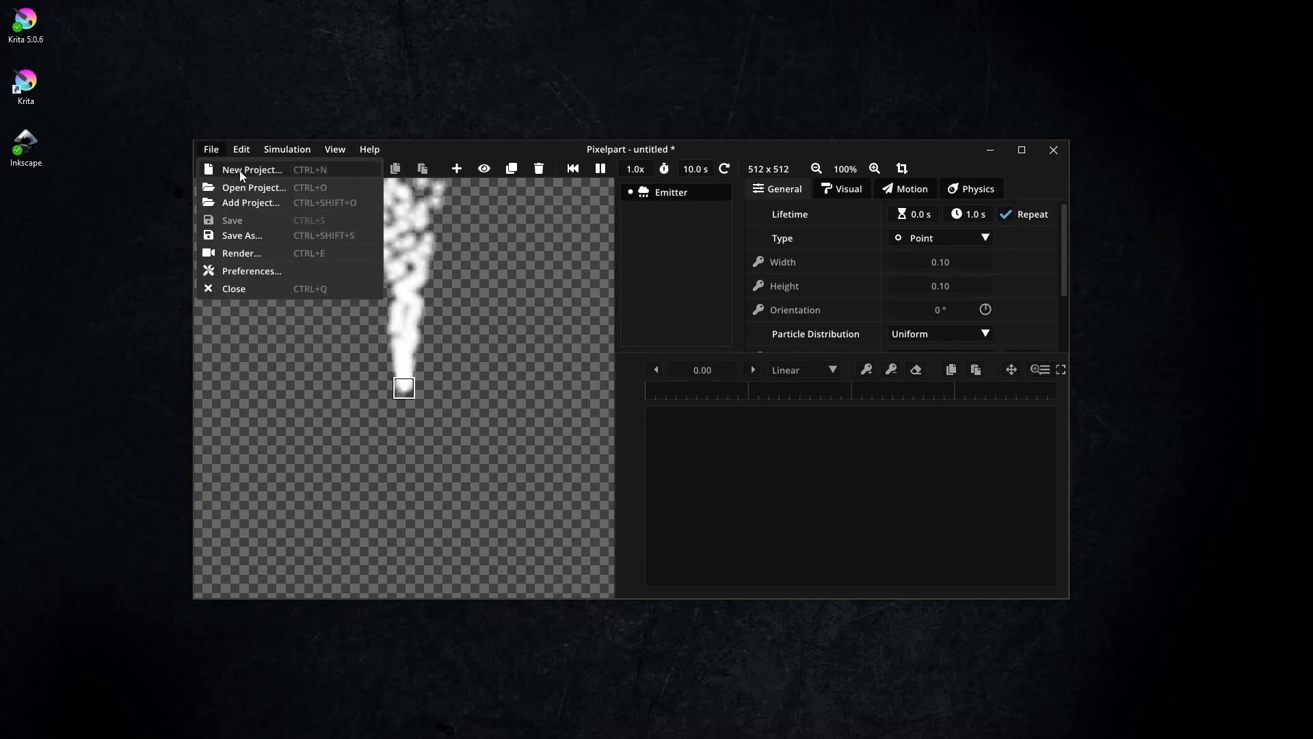
click(240, 174)
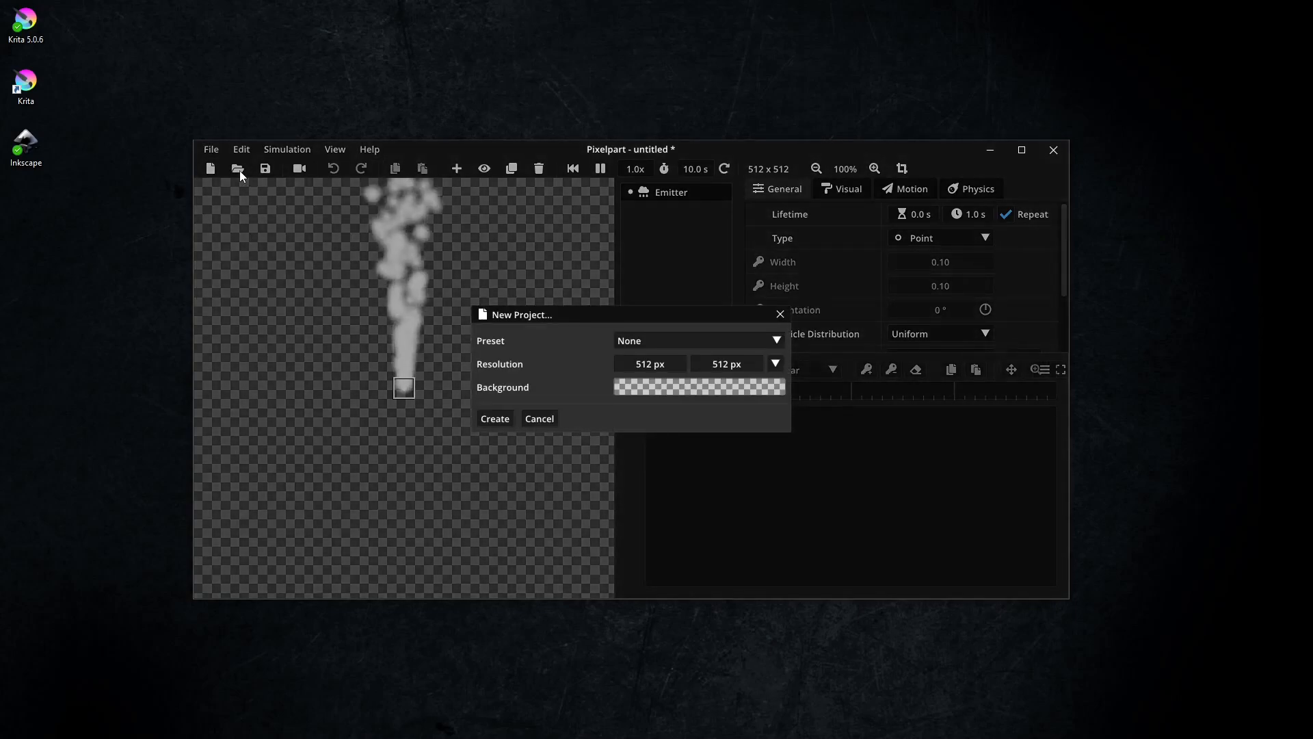
click(771, 338)
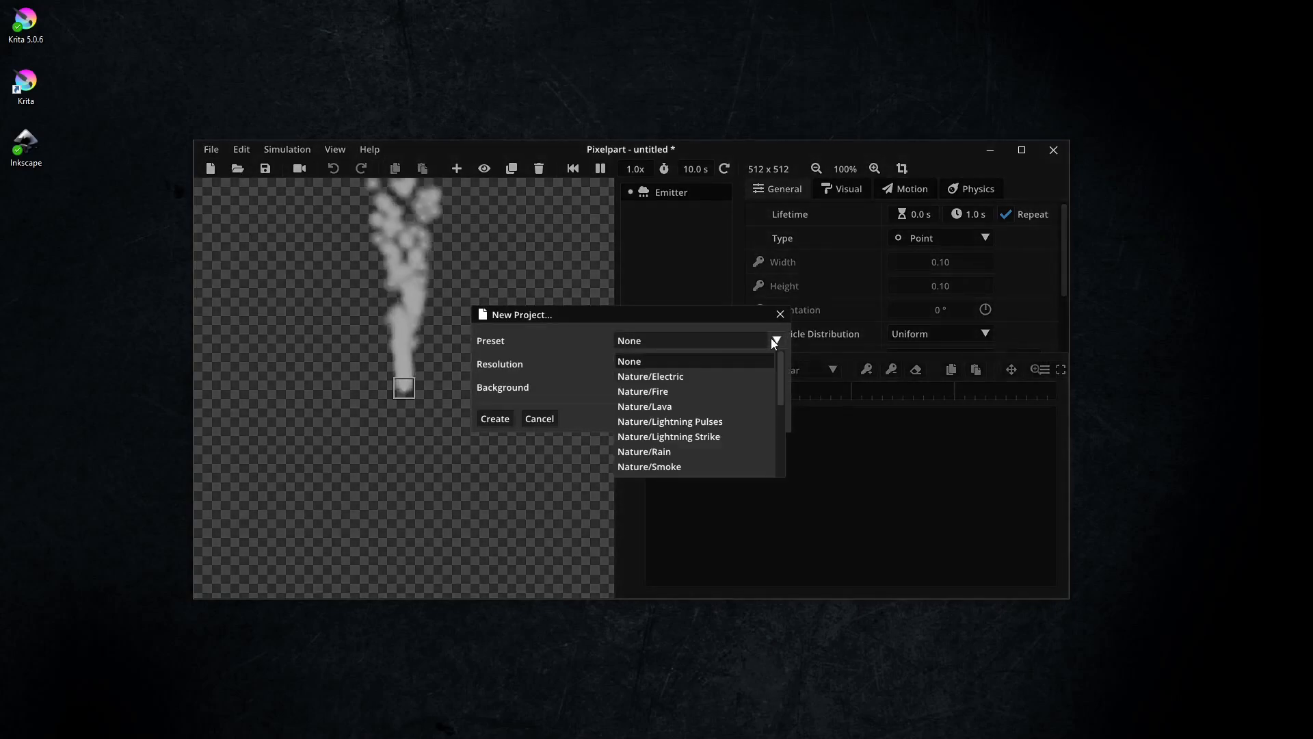
scroll(691, 408, down, 2)
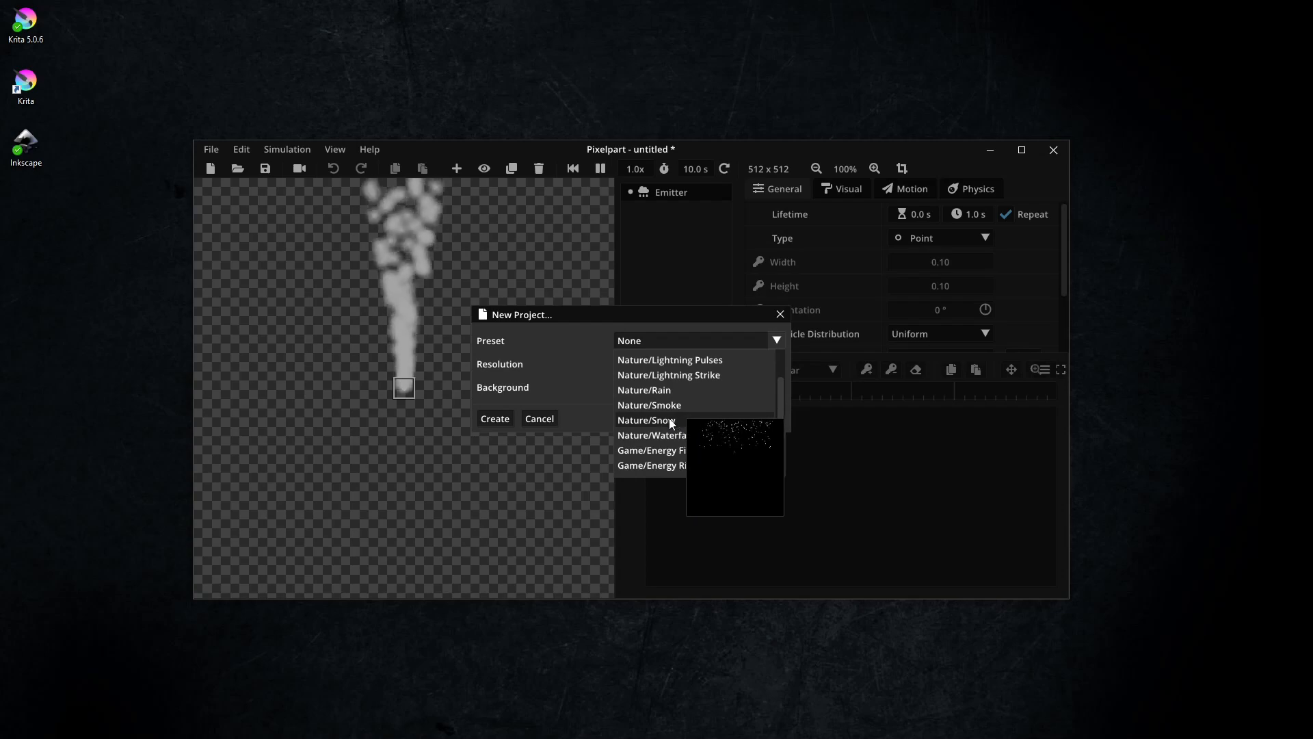
click(670, 420)
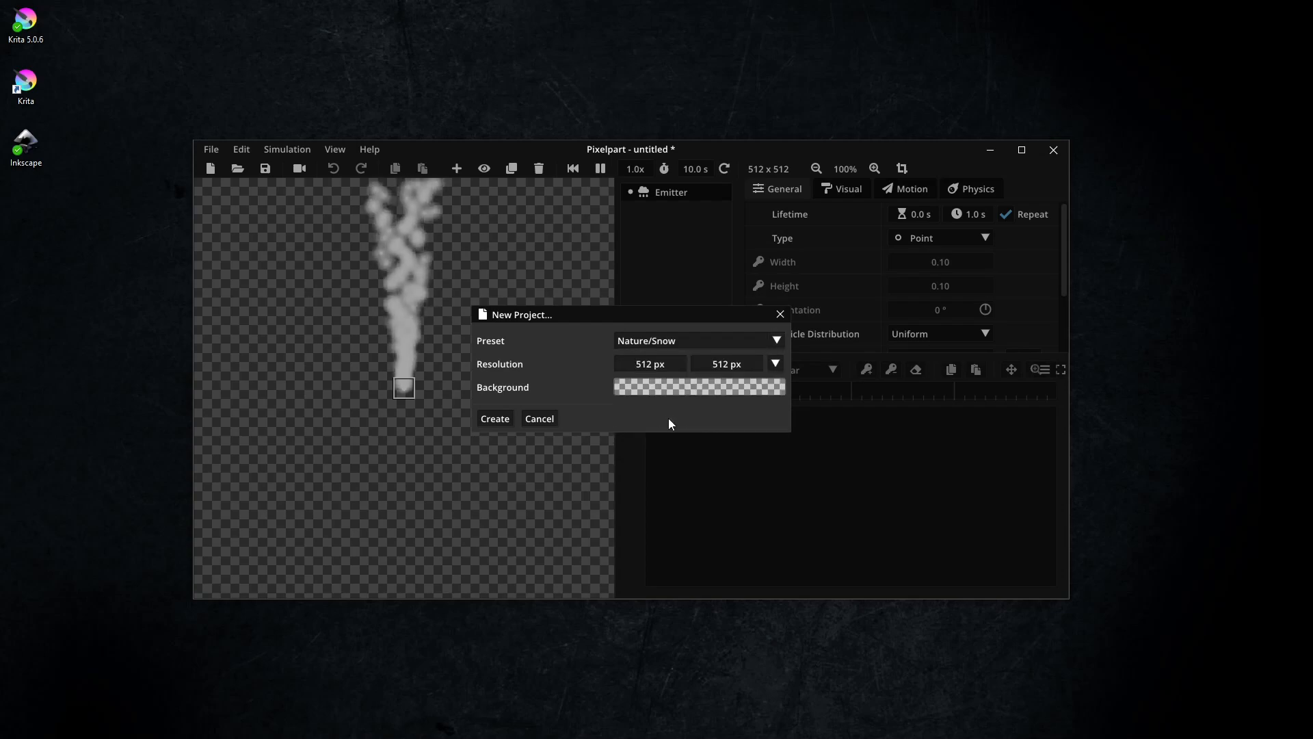
click(504, 415)
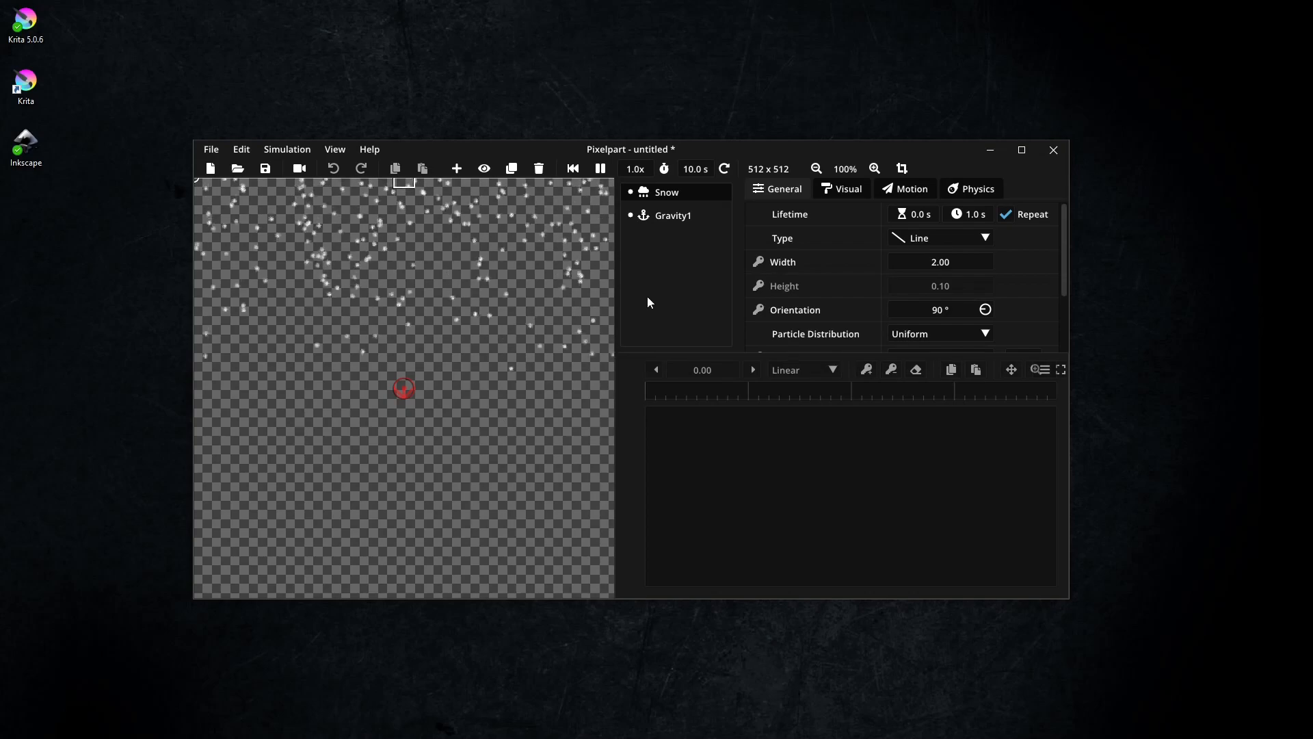
Set the Snow emitter's number of particles to 10 per second
scroll(861, 285, down, 2)
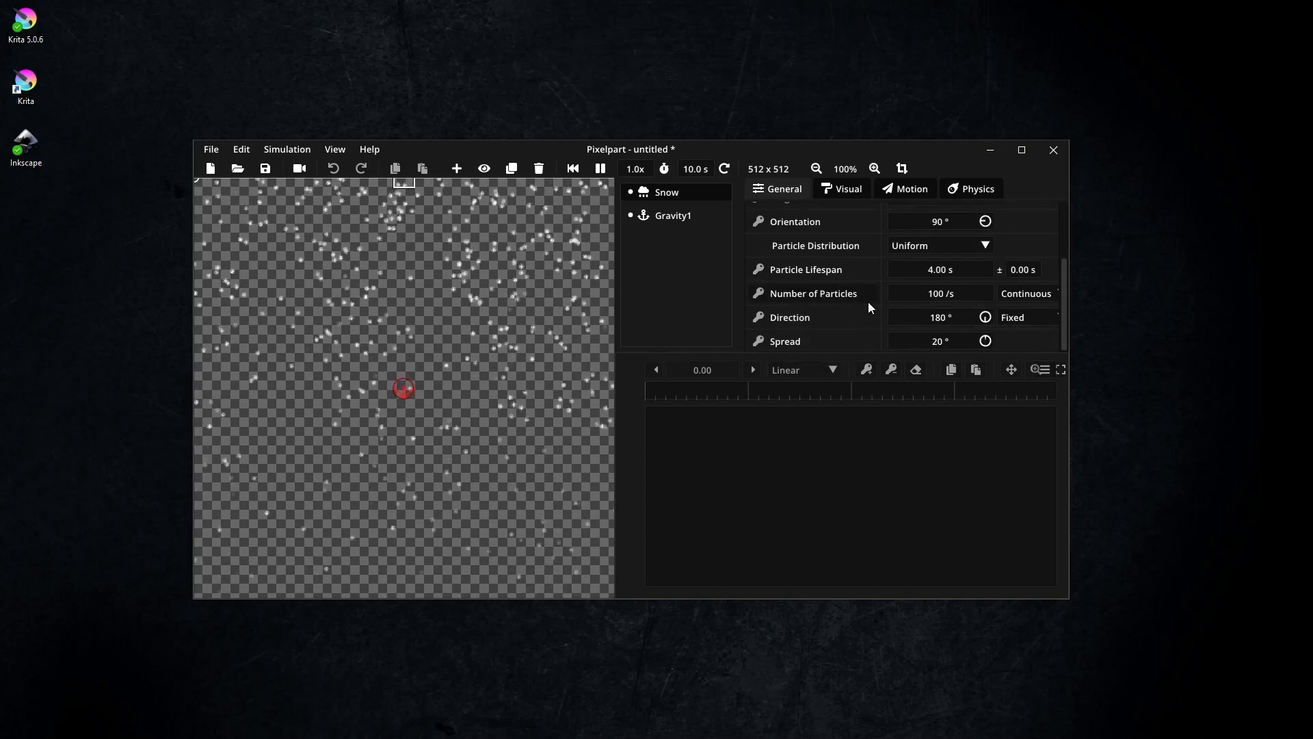
double_click(962, 297)
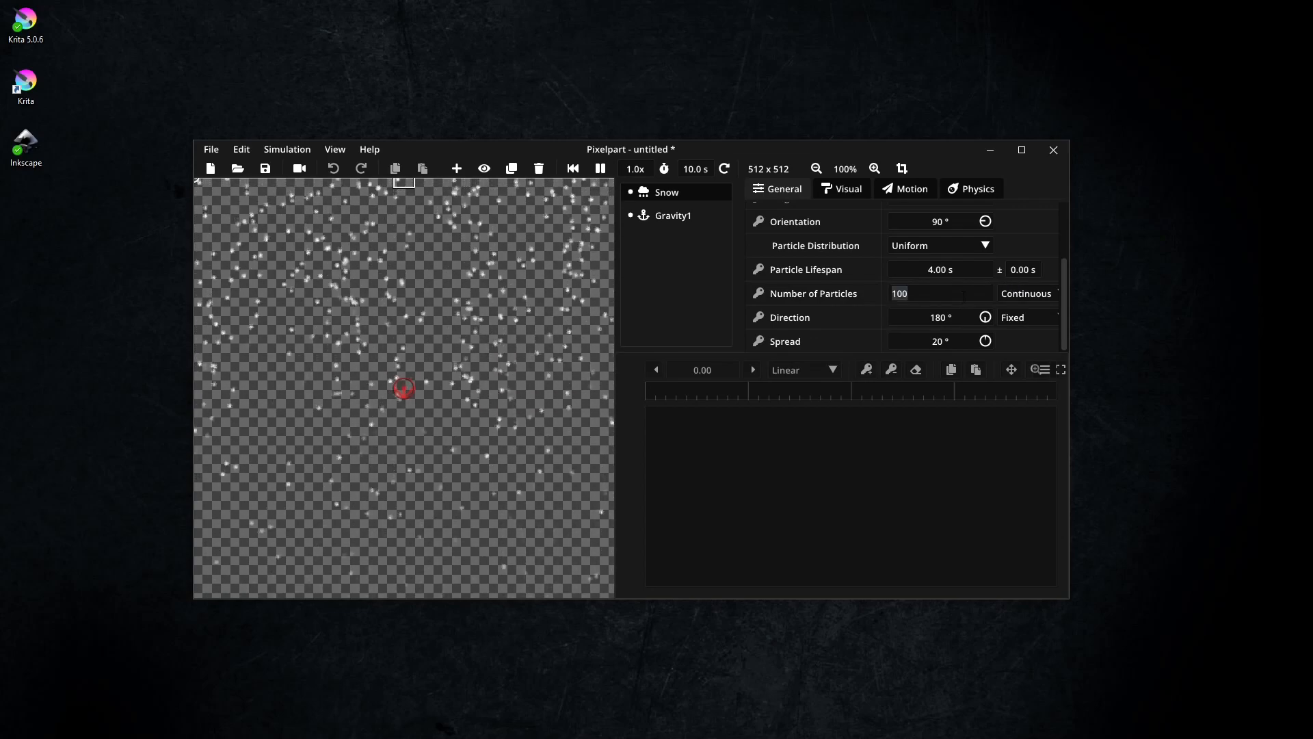
text(10)
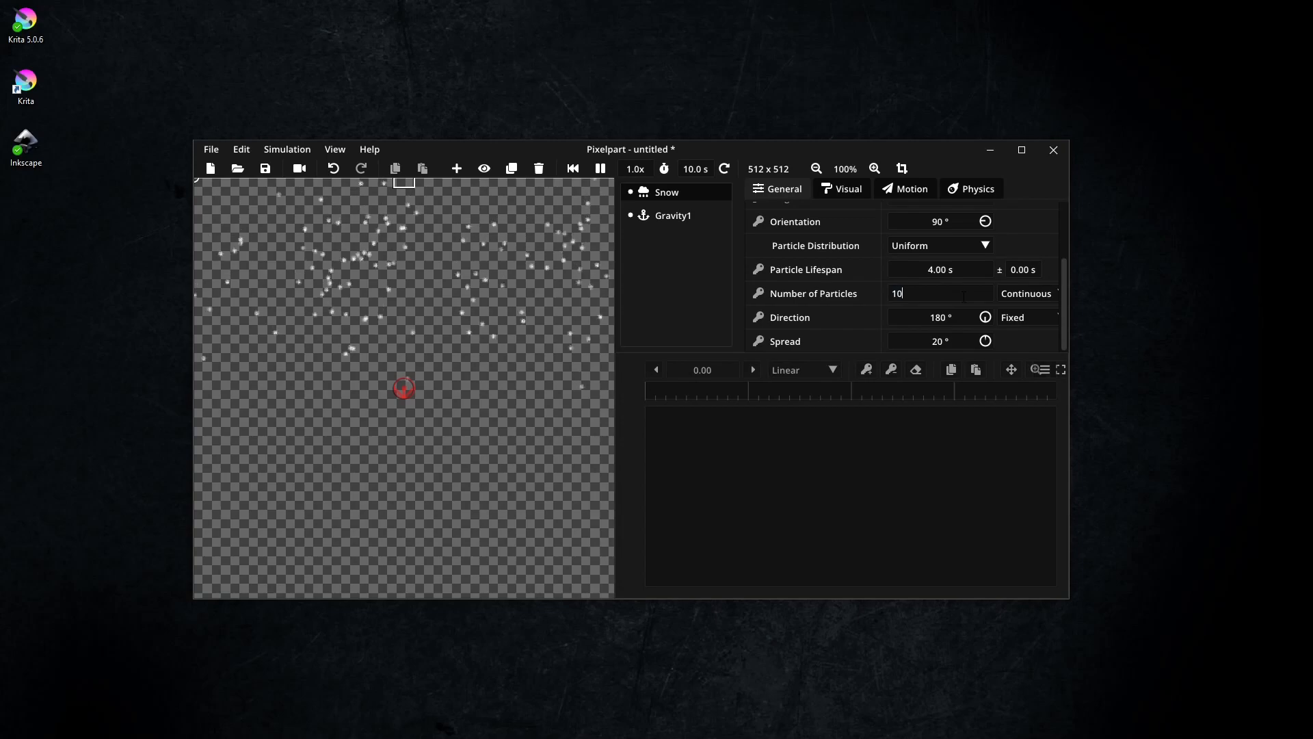
key(Return)
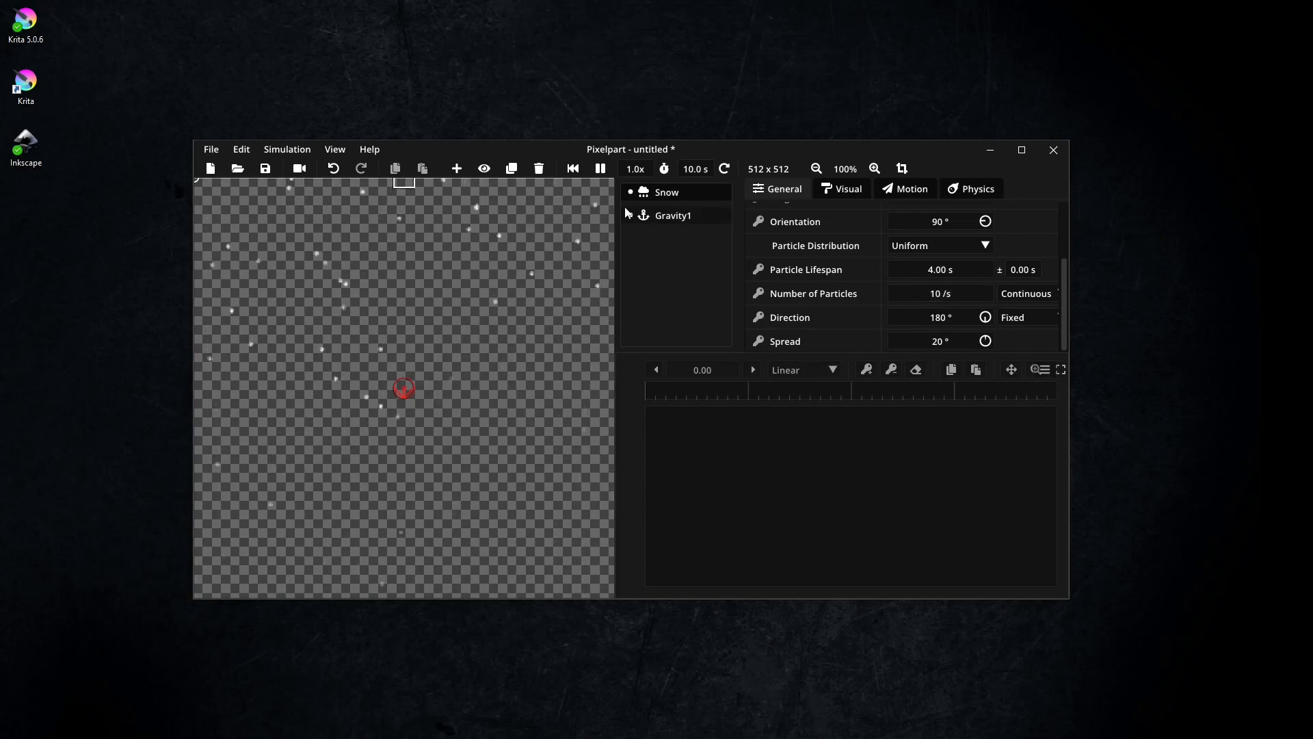
Set the render output type to Image Sequence and render the snow effect
click(301, 171)
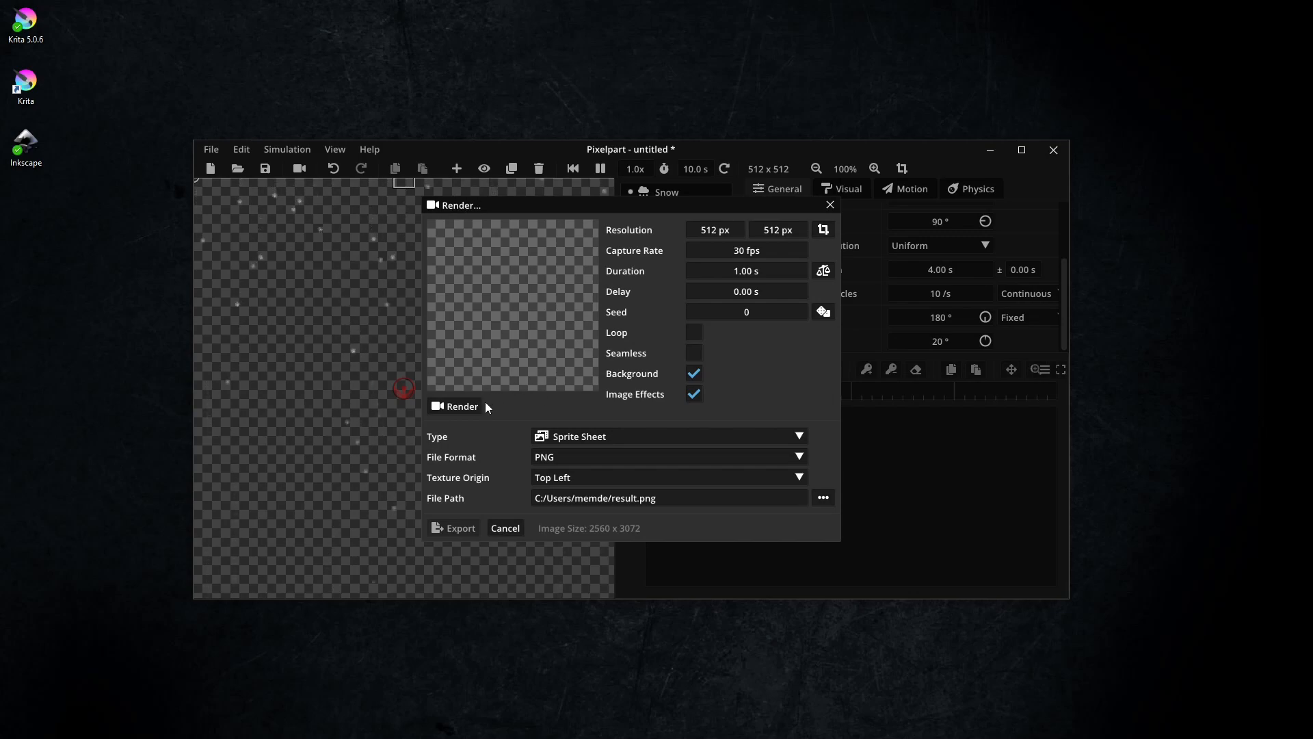
click(801, 436)
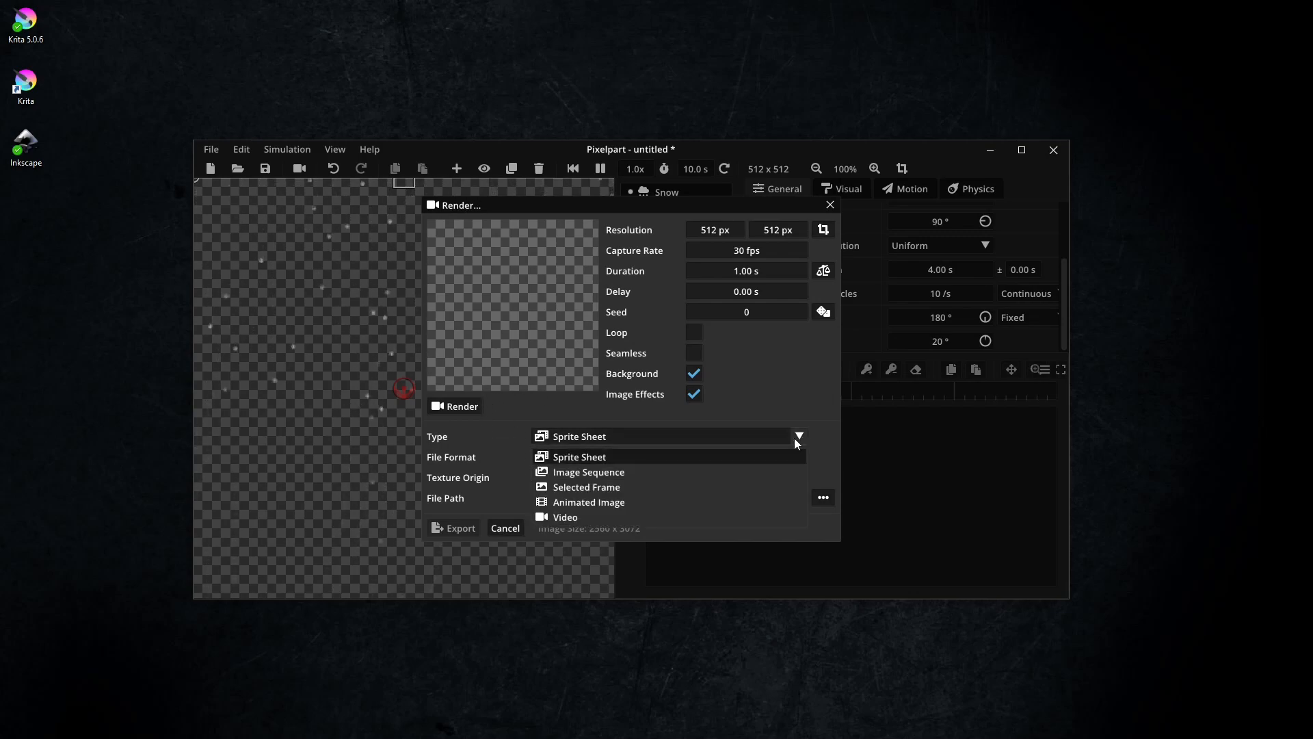
click(592, 474)
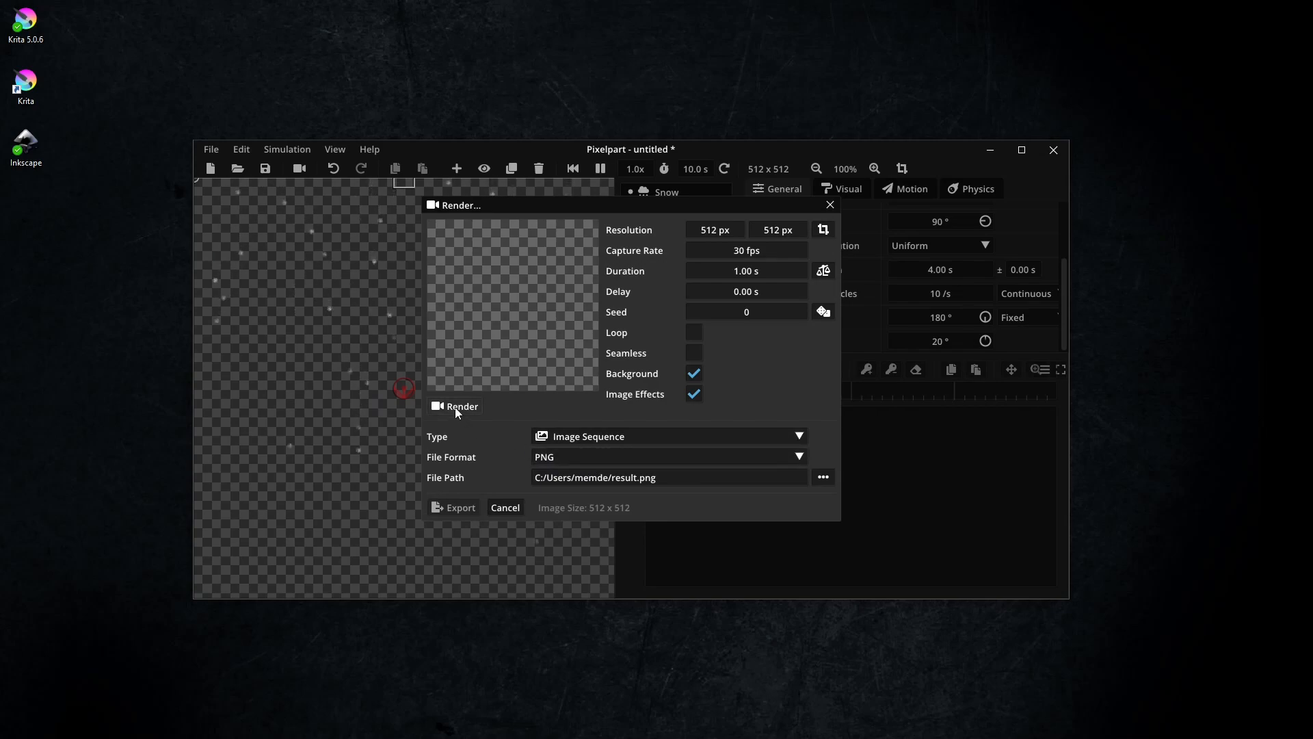
click(455, 408)
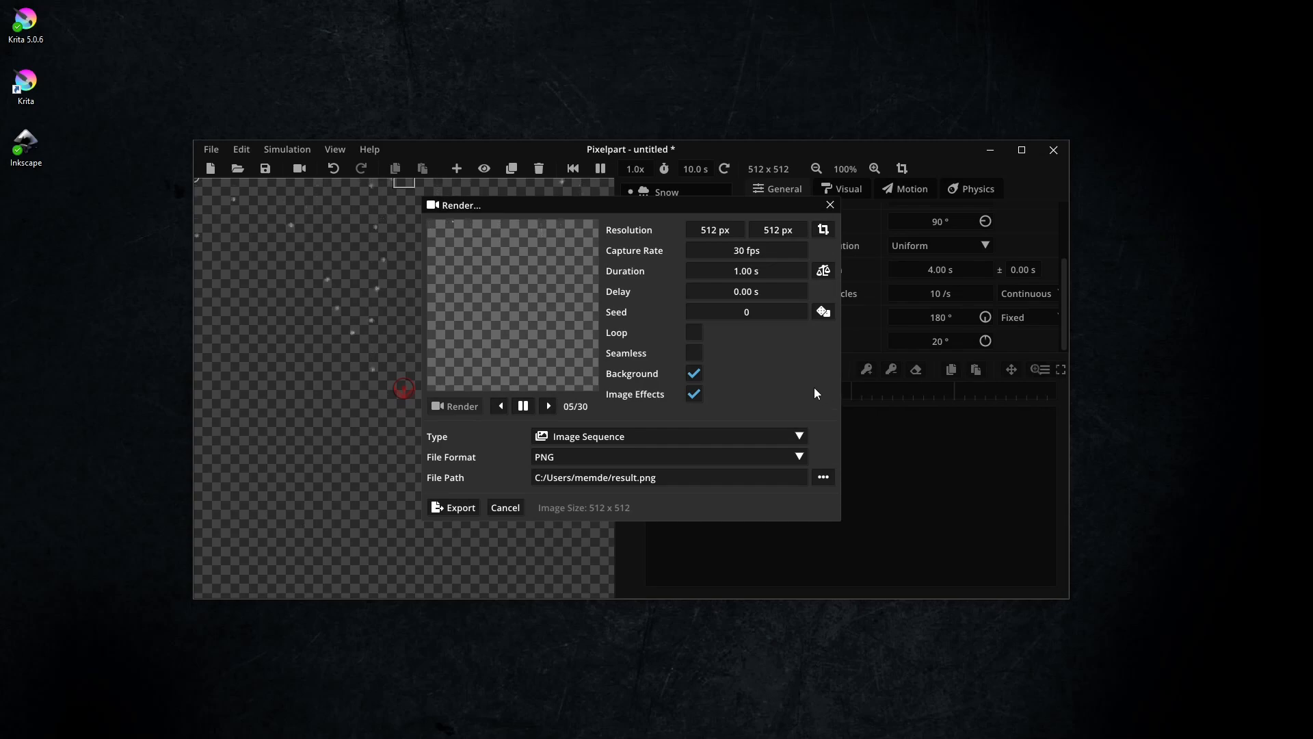
Enable Loop and Seamless for a 5 s duration and render the snow effect again
click(694, 333)
click(695, 352)
click(454, 405)
Choose the pixelpart/Snow folder as export location and create a directory named "snow hole" in it
click(824, 479)
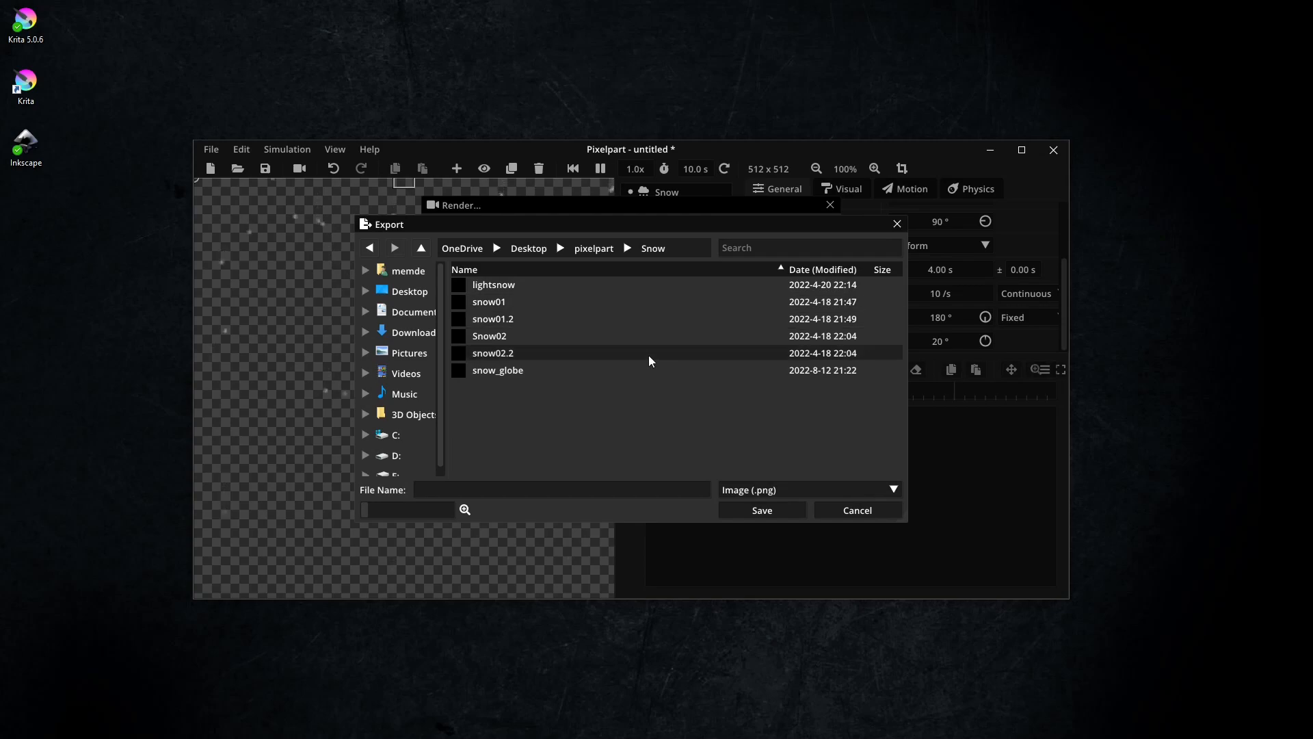
right_click(582, 419)
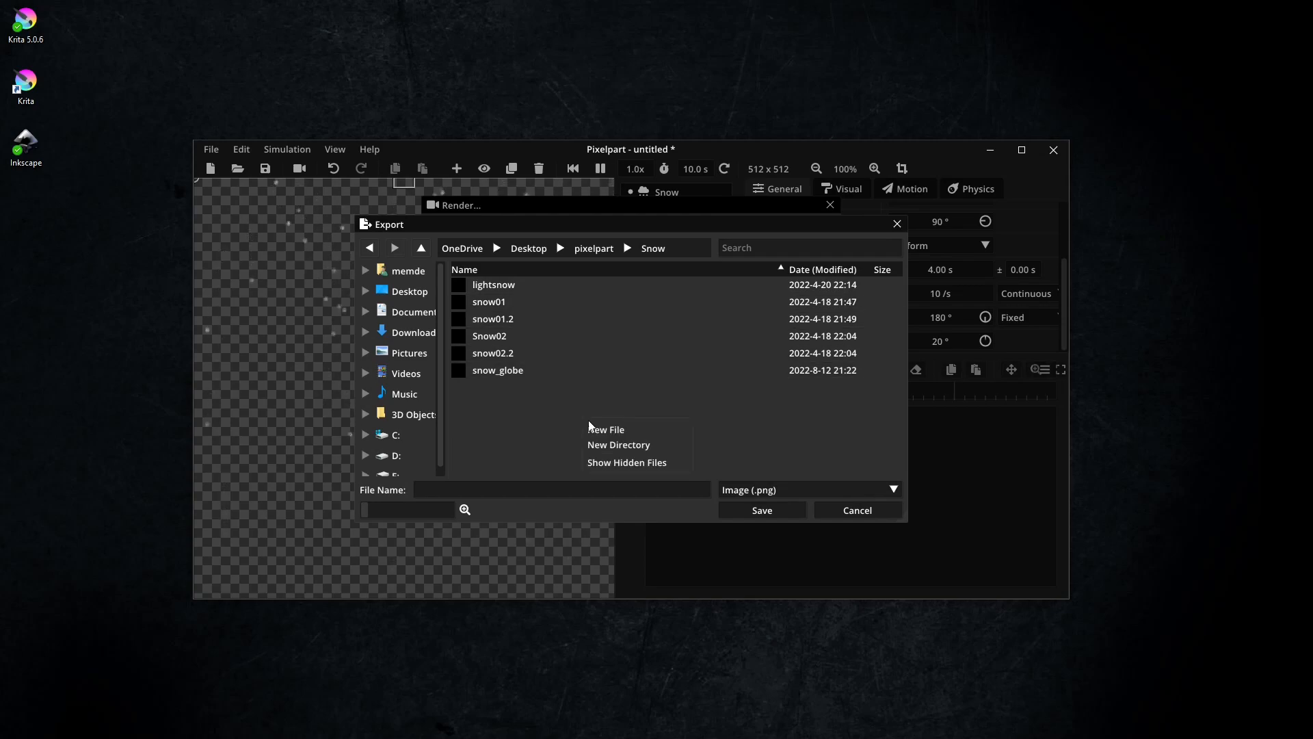
click(619, 443)
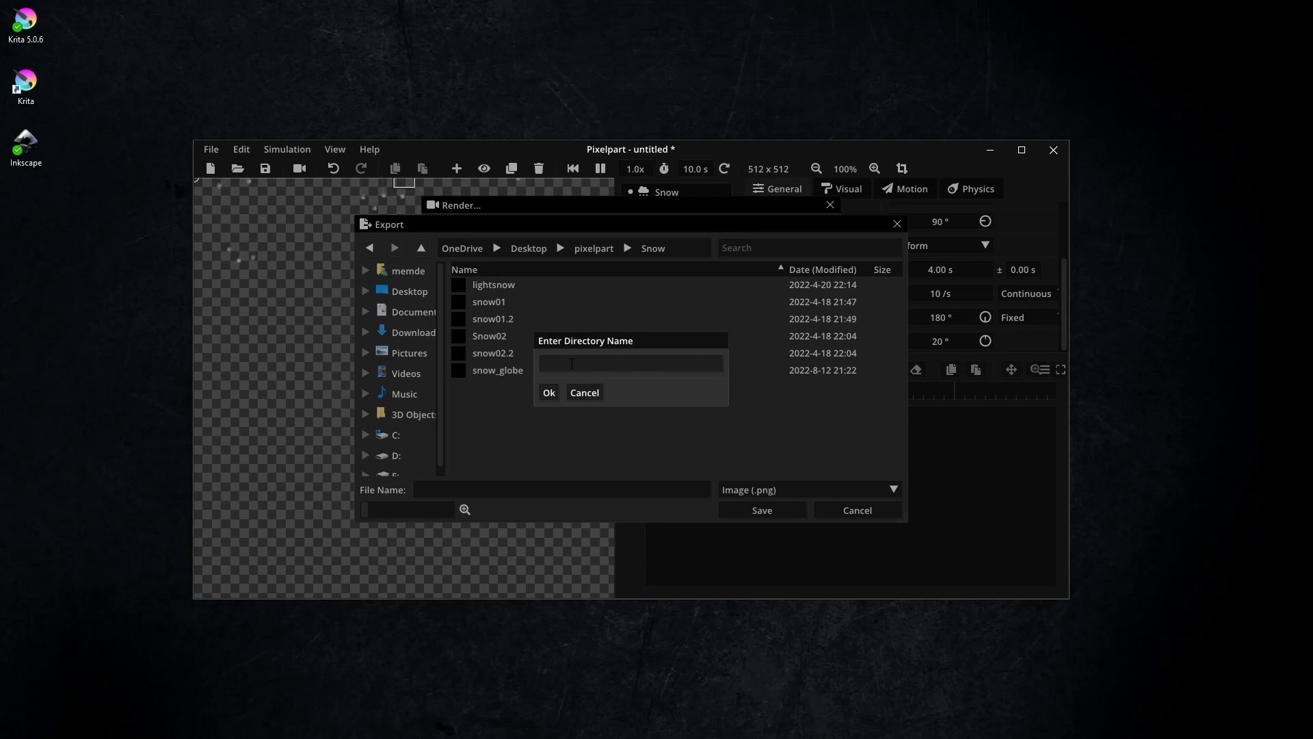
text(sn)
text(ow ho)
click(549, 393)
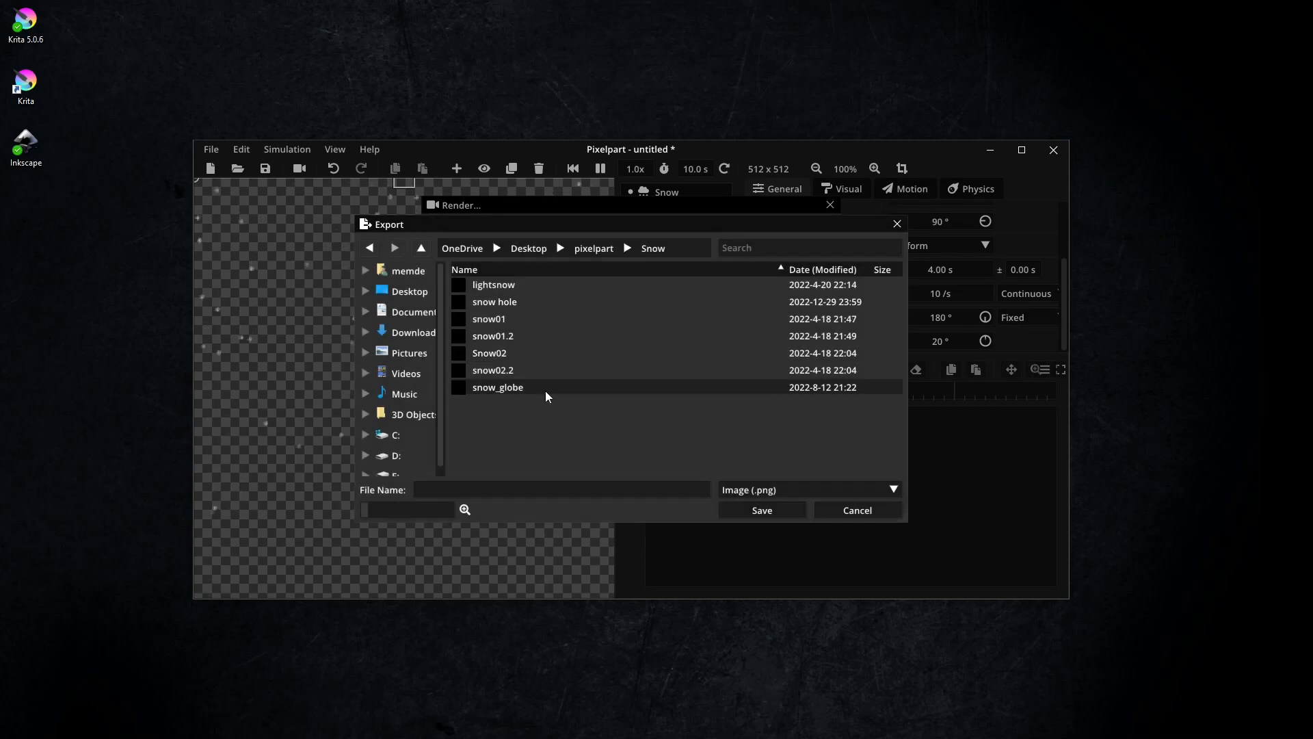
Save the output path as "snow" inside the snow hole directory and export the PNG image sequence
double_click(512, 303)
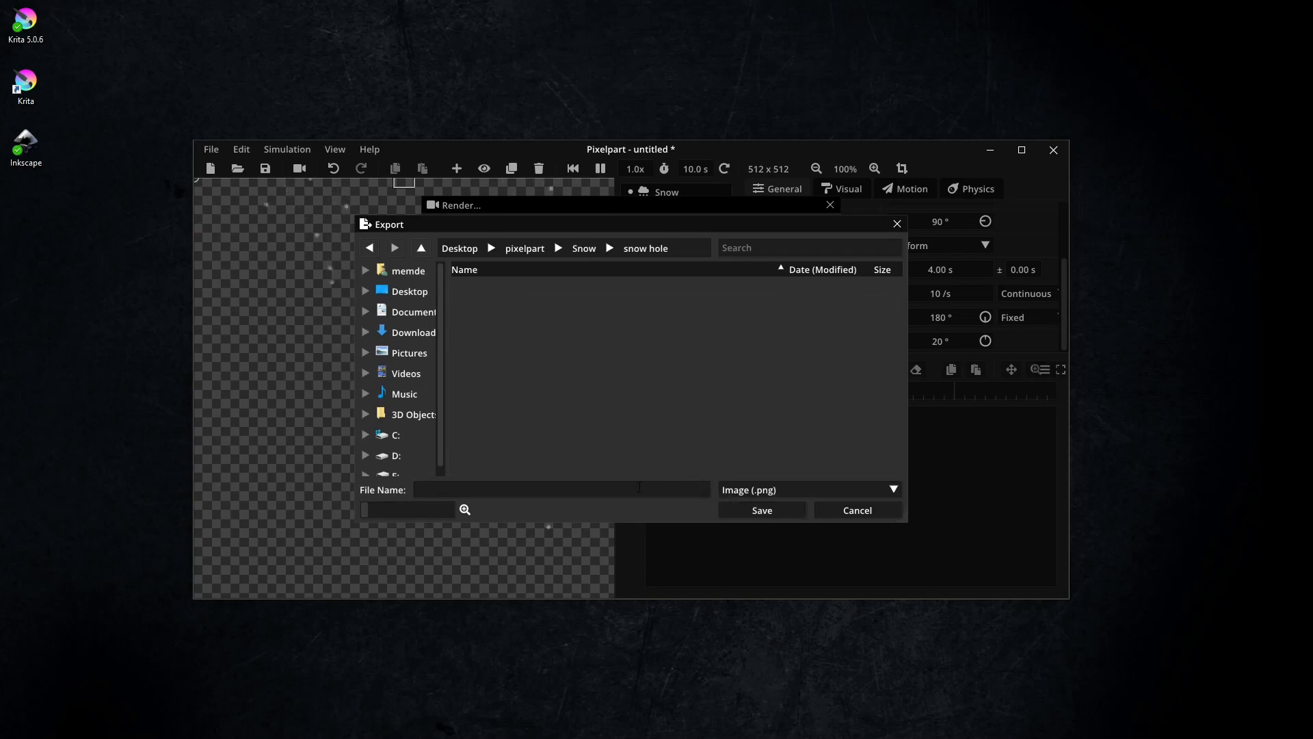
text(snow)
click(783, 515)
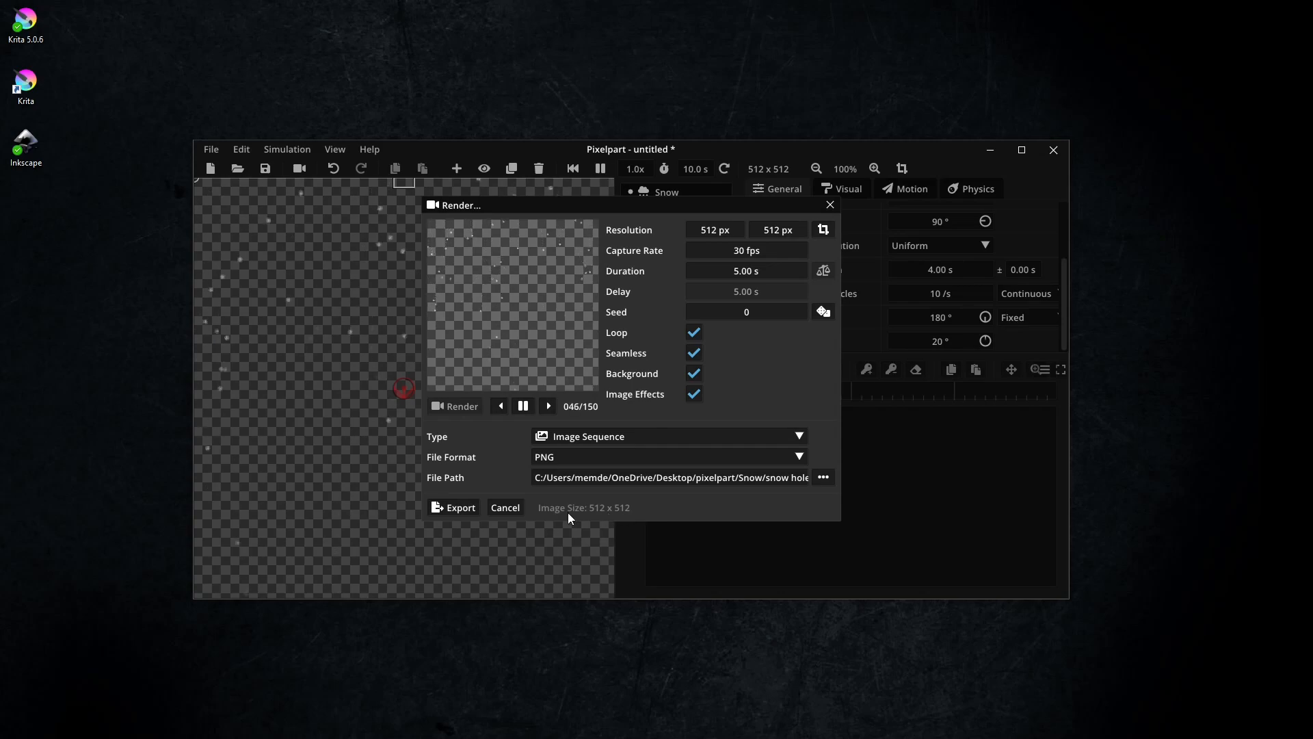
click(468, 510)
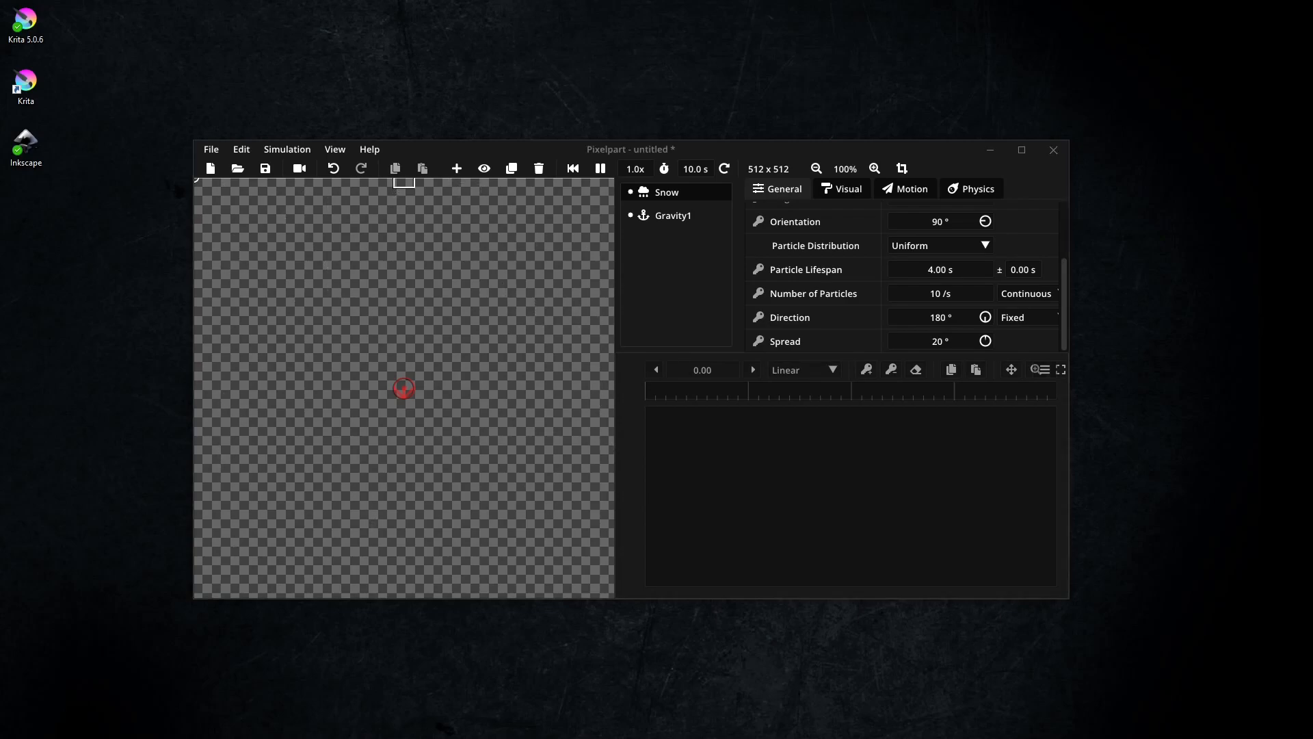
Switch to the snow hole folder in File Explorer and page through the exported frames in FastStone Image Viewer, starting with snow0.png
key(alt+Tab)
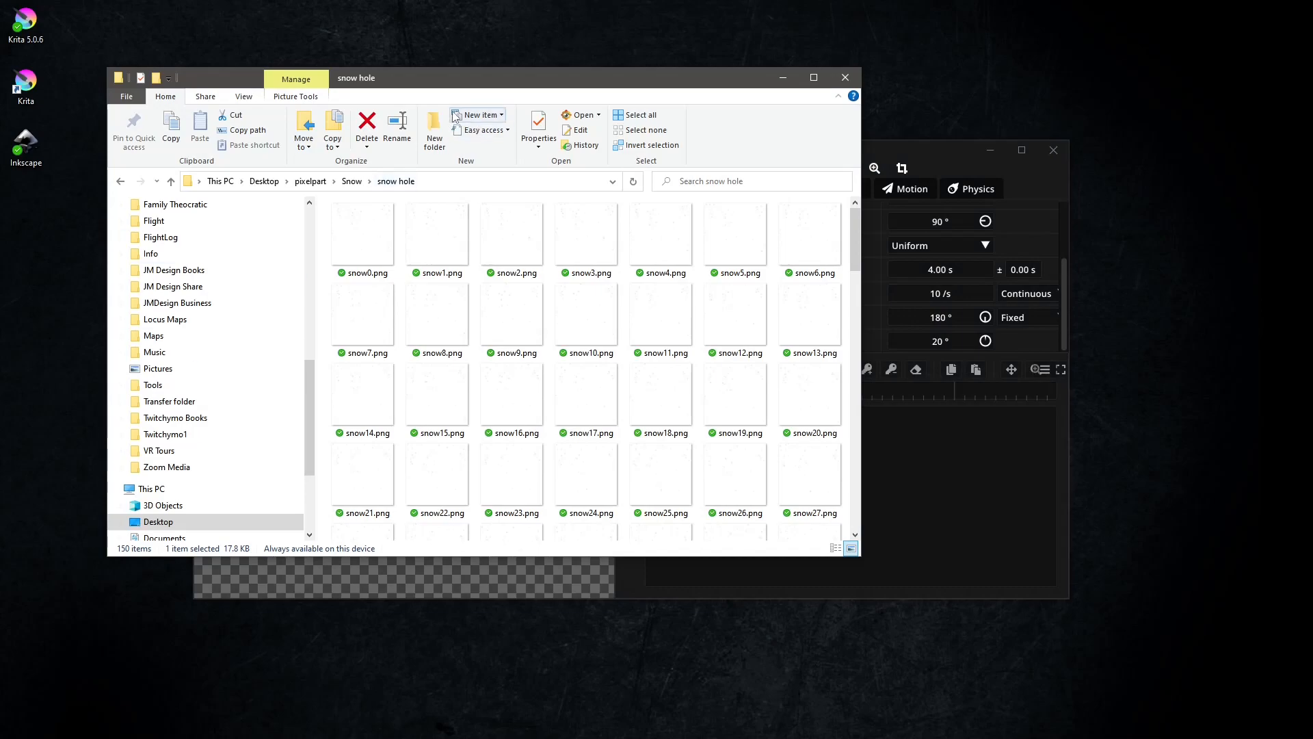
drag(487, 82, 666, 80)
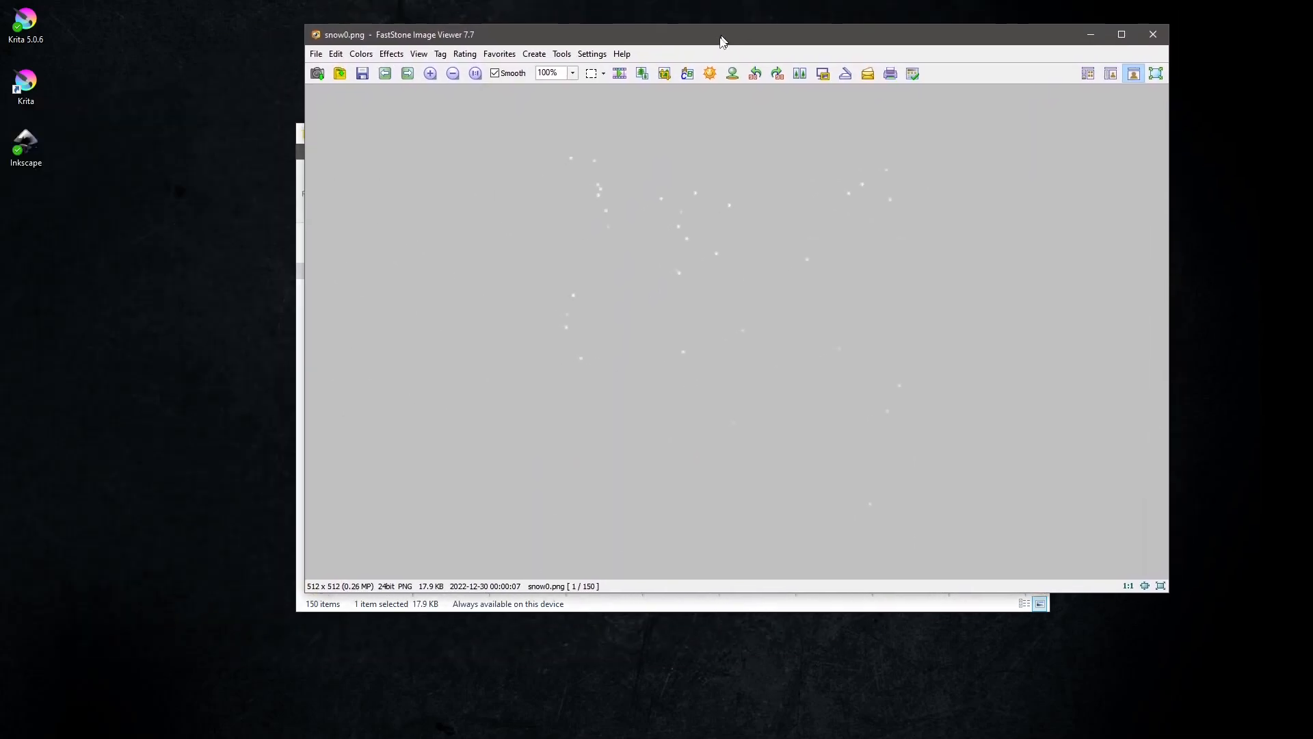
drag(724, 38, 655, 75)
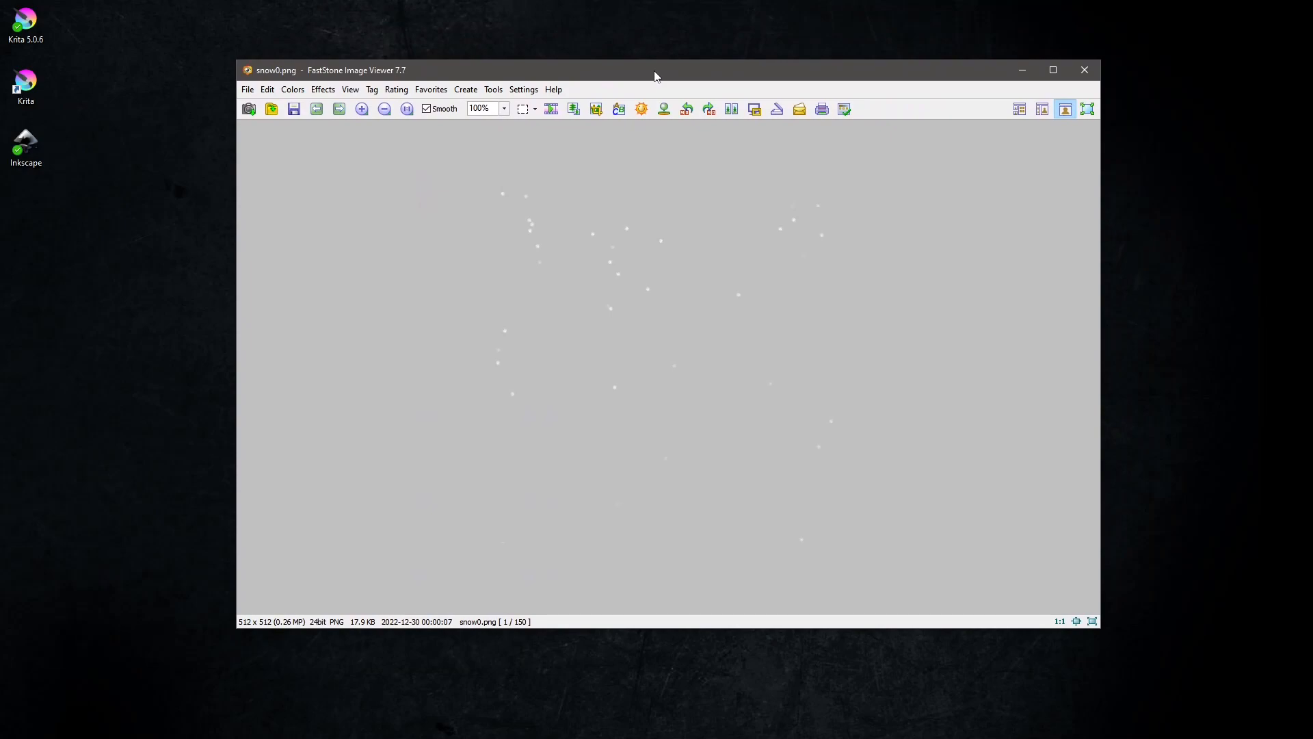
click(338, 112)
click(338, 112)
click(338, 112)
click(338, 111)
click(337, 111)
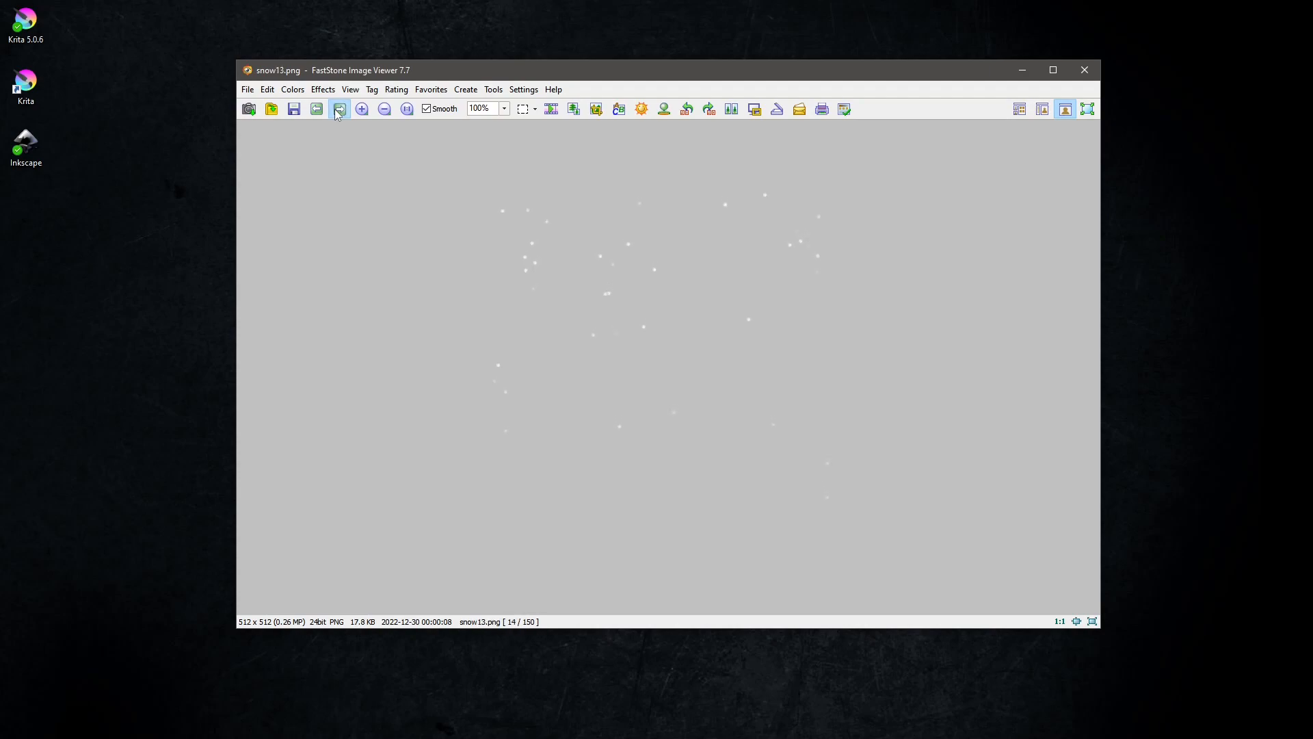
click(1087, 72)
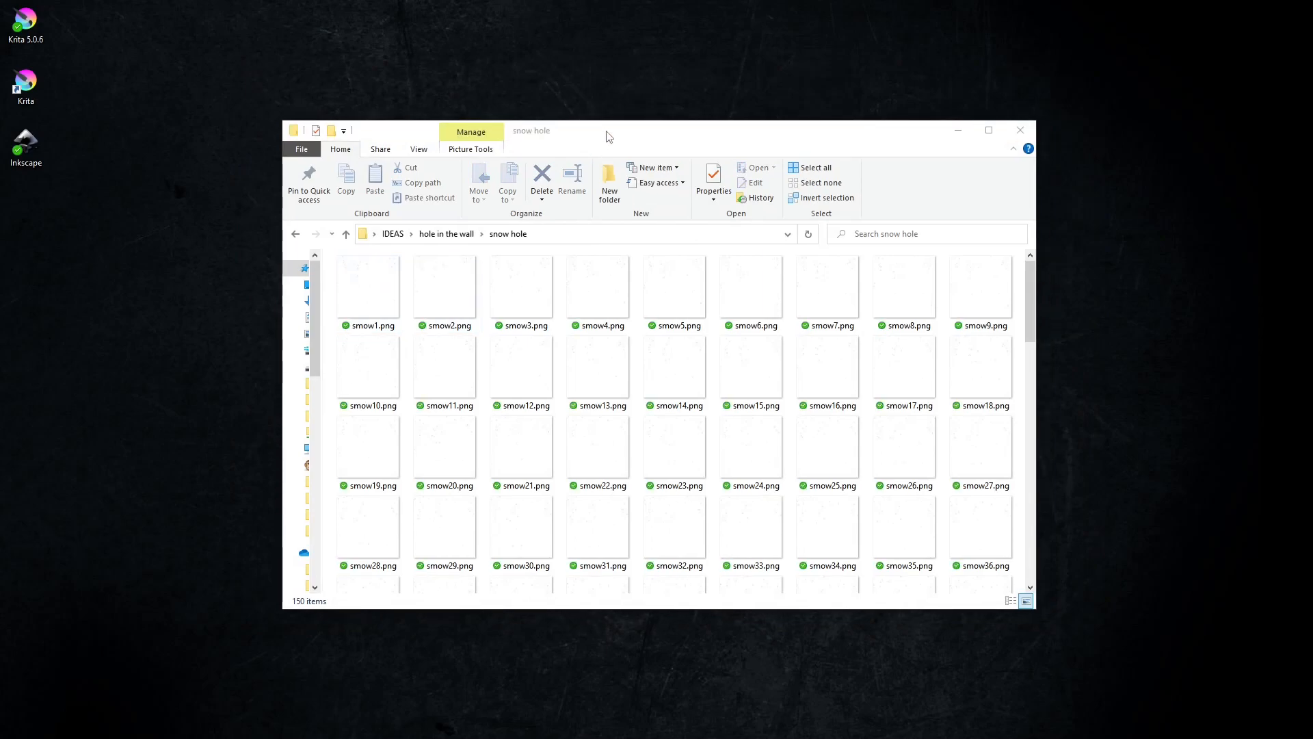
Place the Krita window beside the snow hole folder and open smow1.png from it in Krita
drag(608, 136, 859, 142)
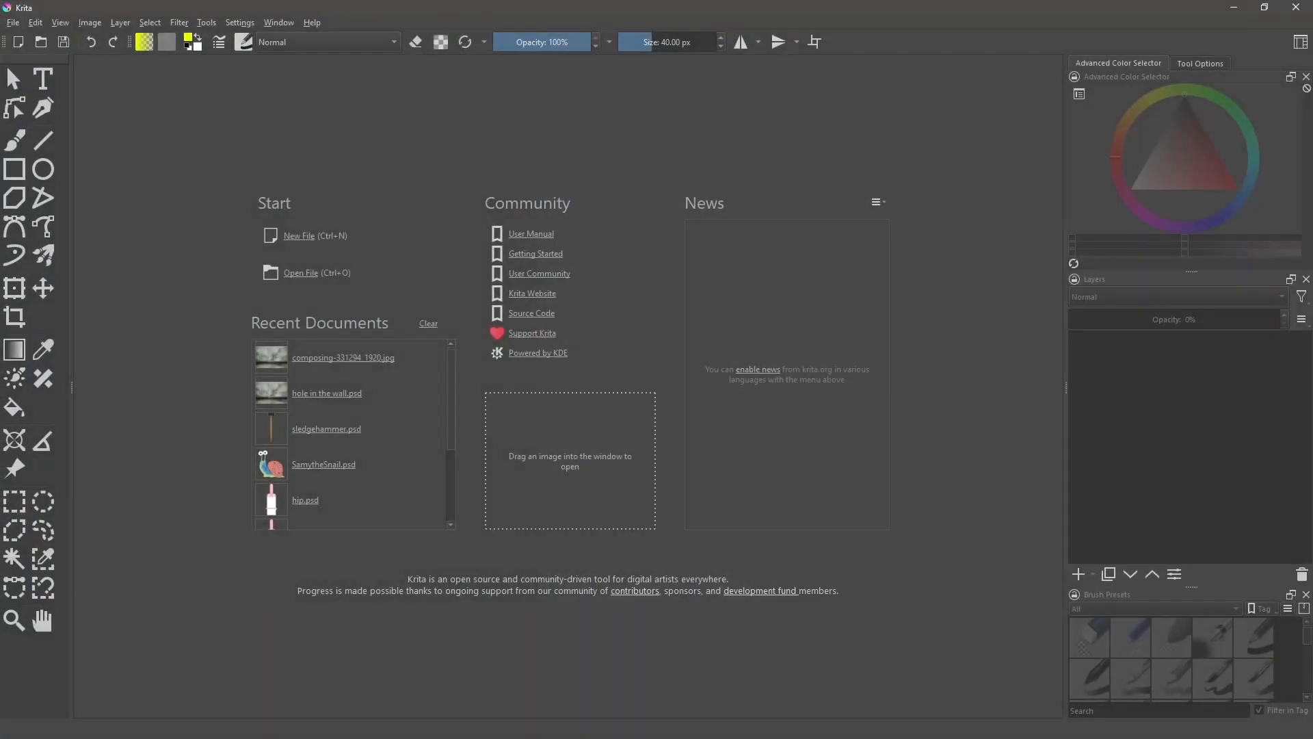
click(1262, 8)
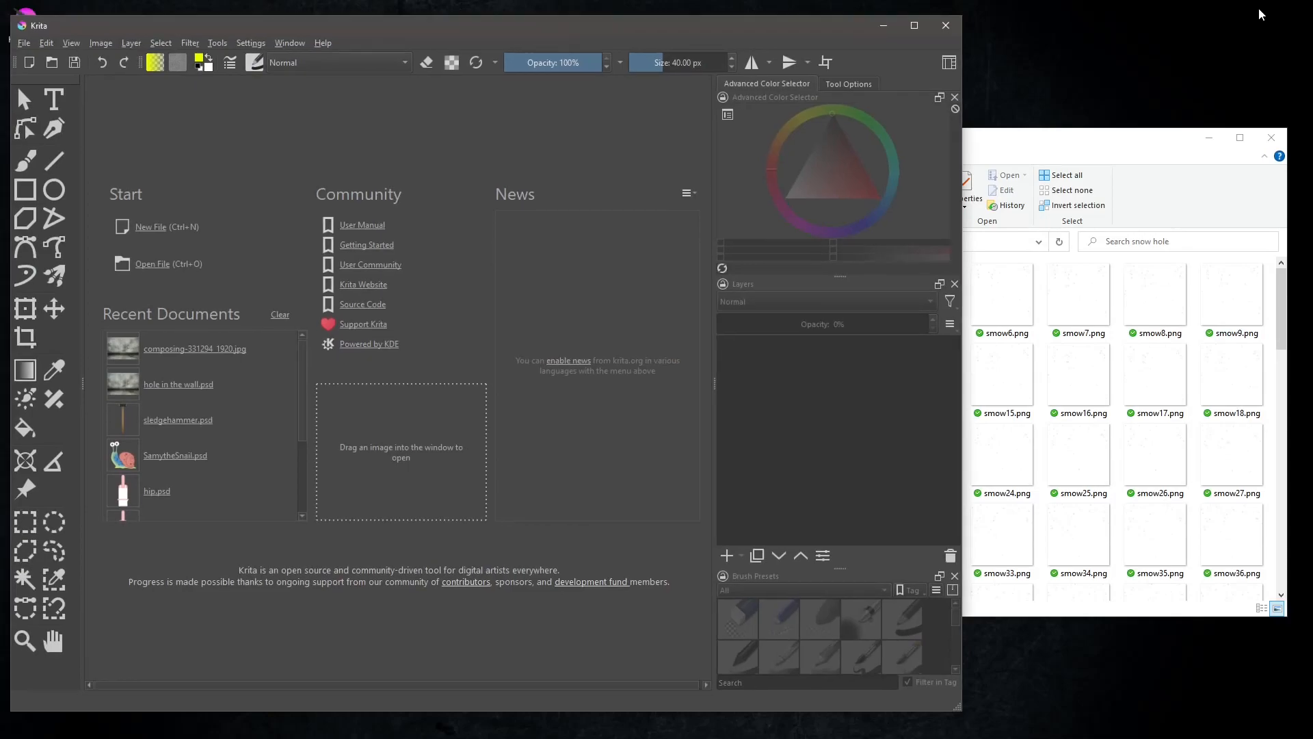
click(1080, 139)
drag(611, 299, 335, 366)
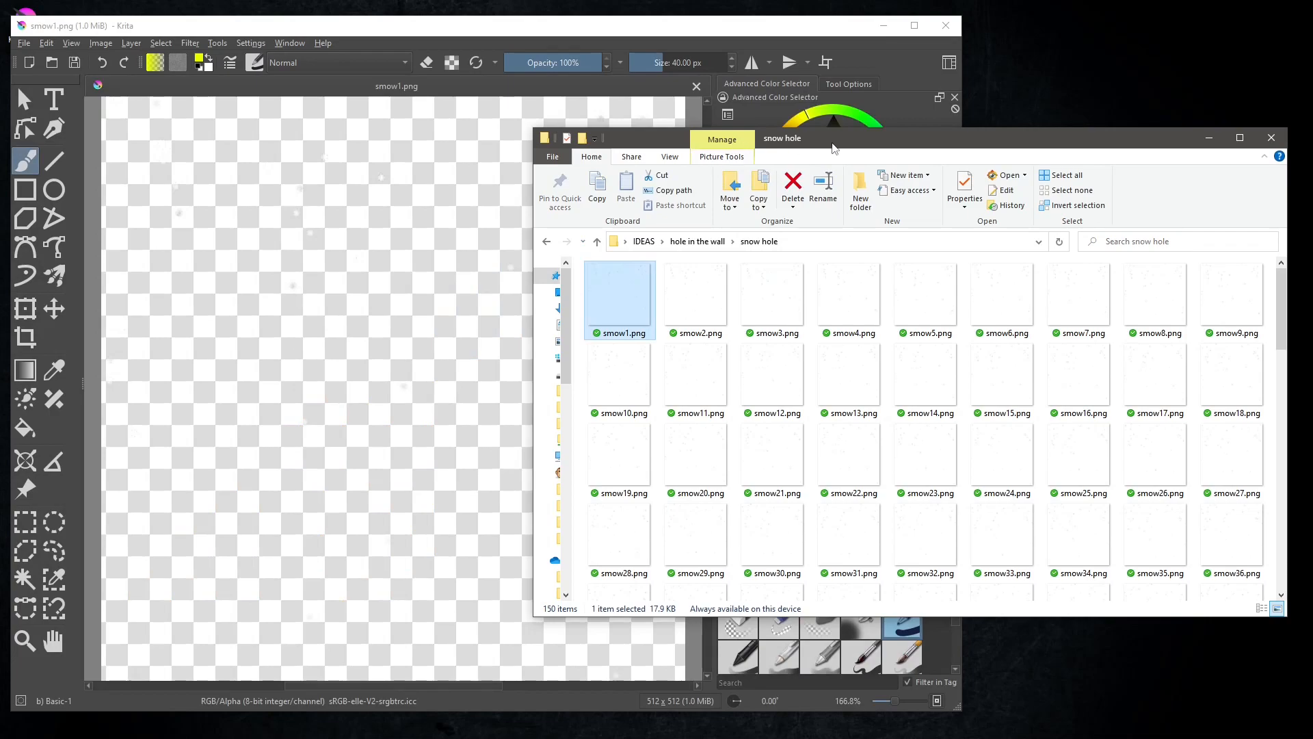
click(653, 21)
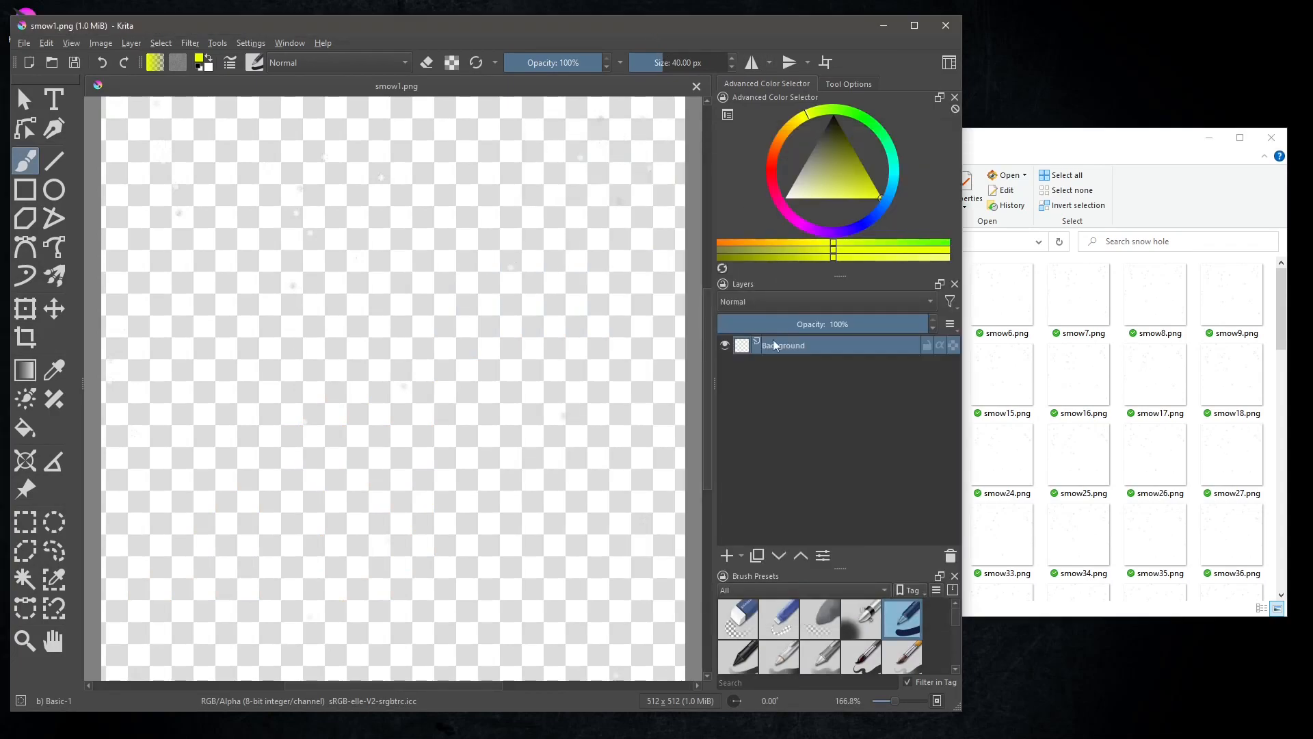
Select all images in the snow hole folder and insert them into the smow1.png document in Krita as many layers
click(1012, 137)
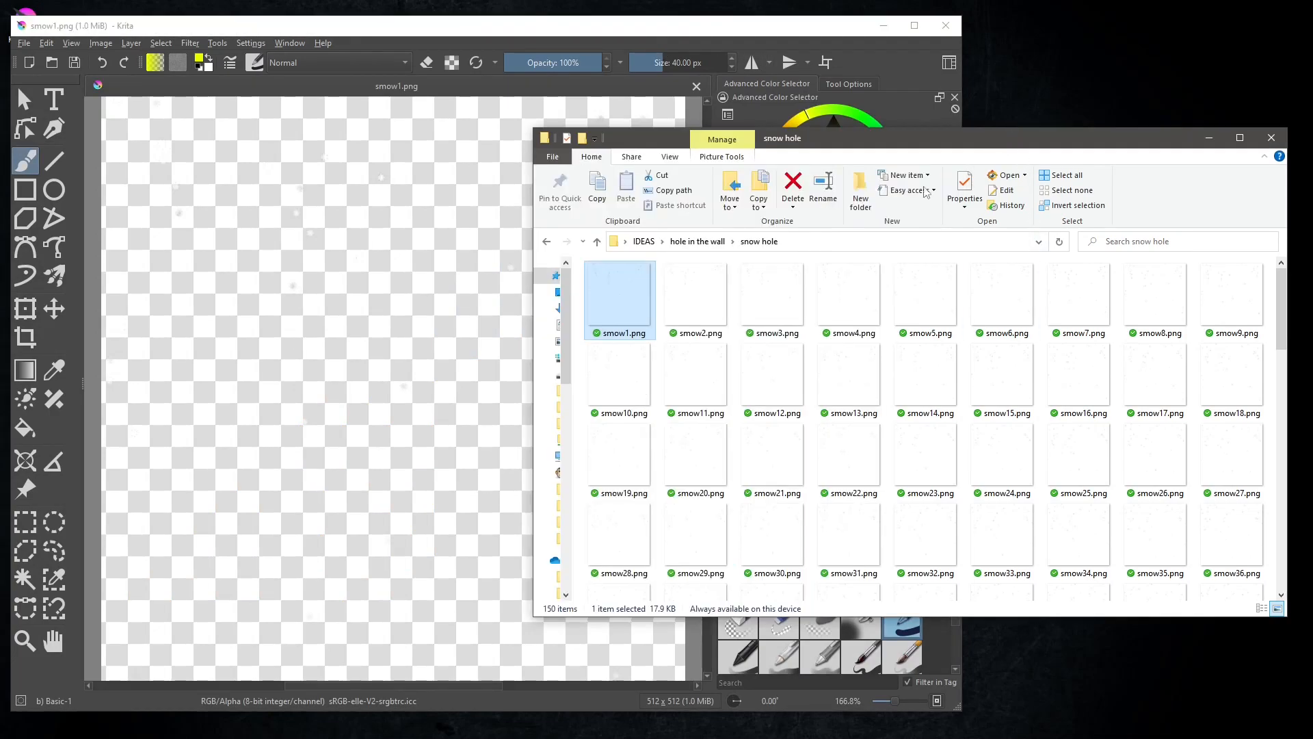
scroll(739, 366, down, 8)
scroll(740, 370, down, 4)
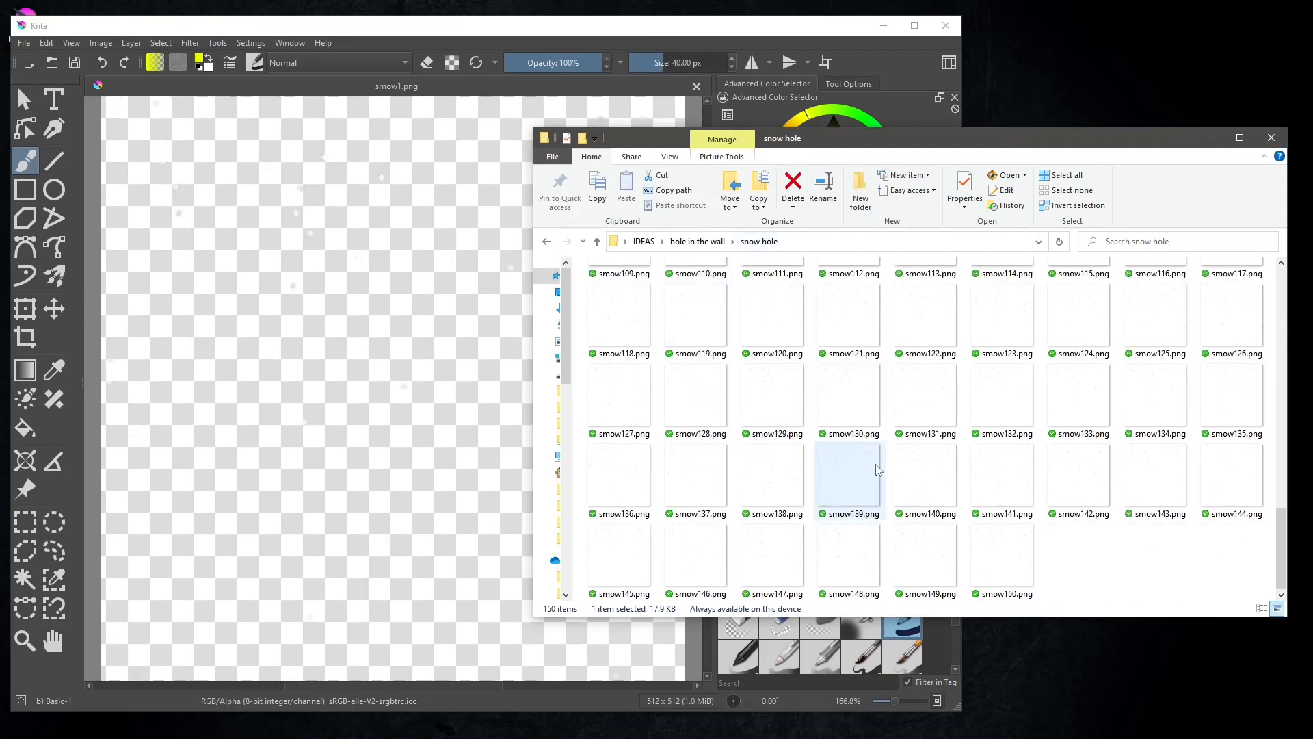
key(ctrl+a)
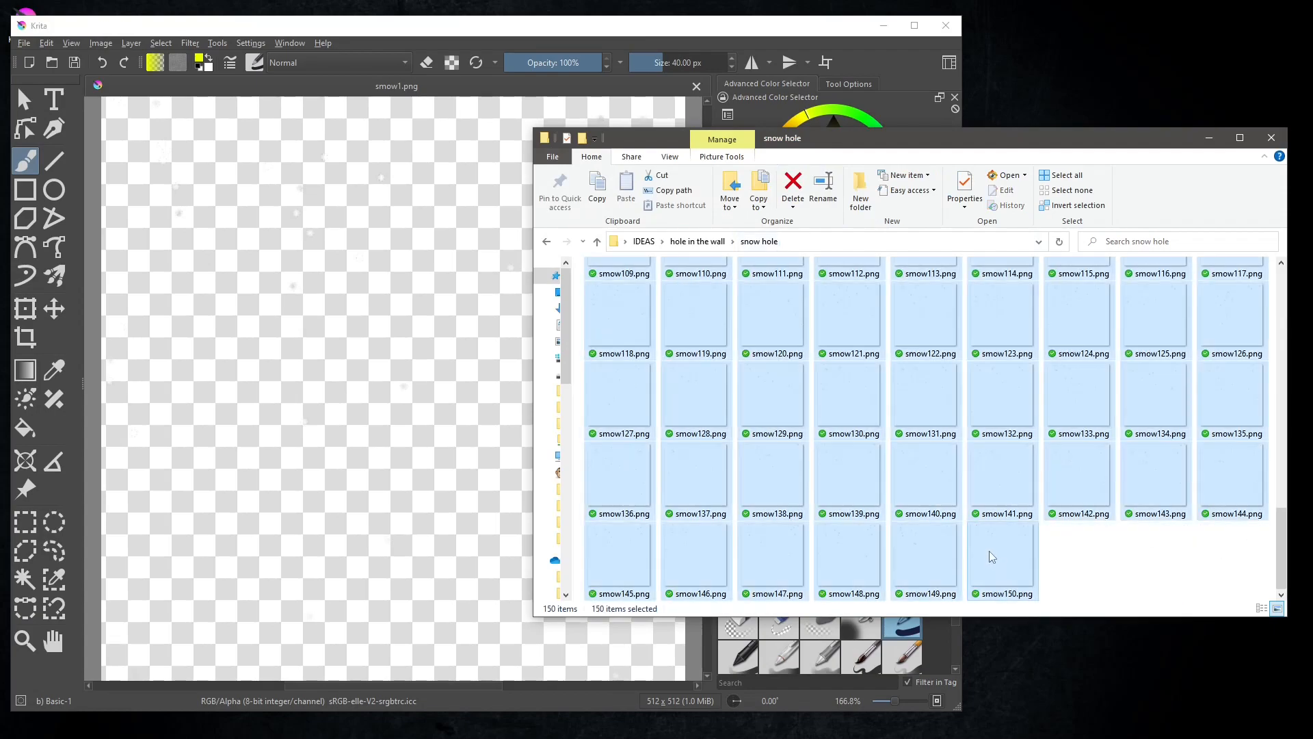
scroll(788, 420, up, 12)
drag(782, 425, 668, 299)
drag(356, 391, 365, 389)
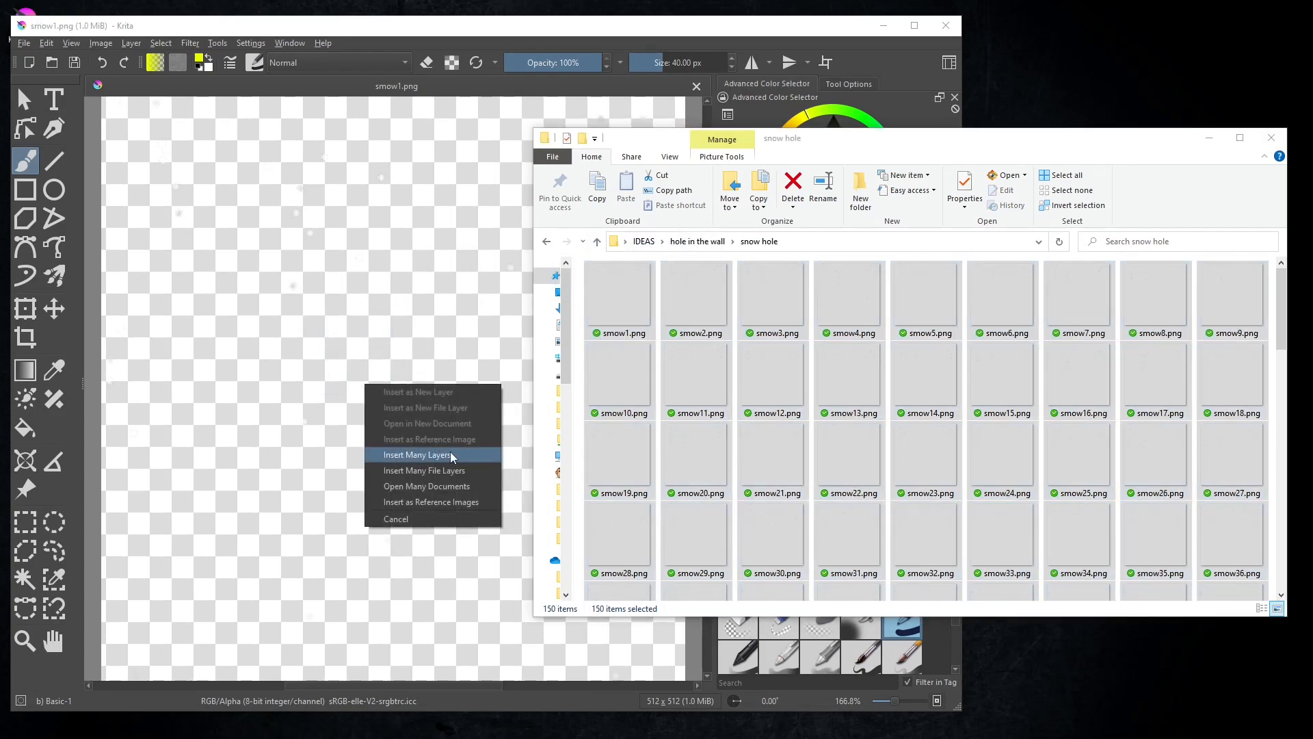
click(417, 455)
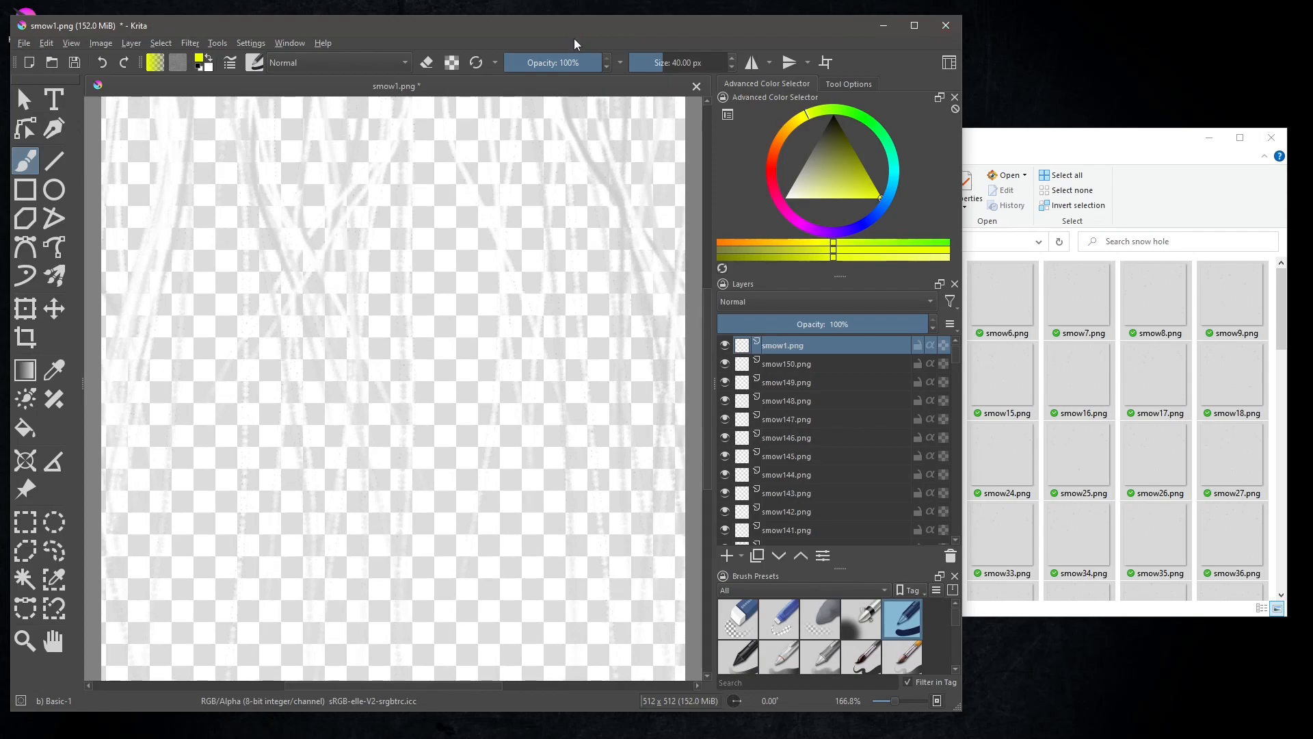
Maximize the Krita window and review the order of the imported layers from smow1.png and smow150.png down to smow2.png
click(914, 25)
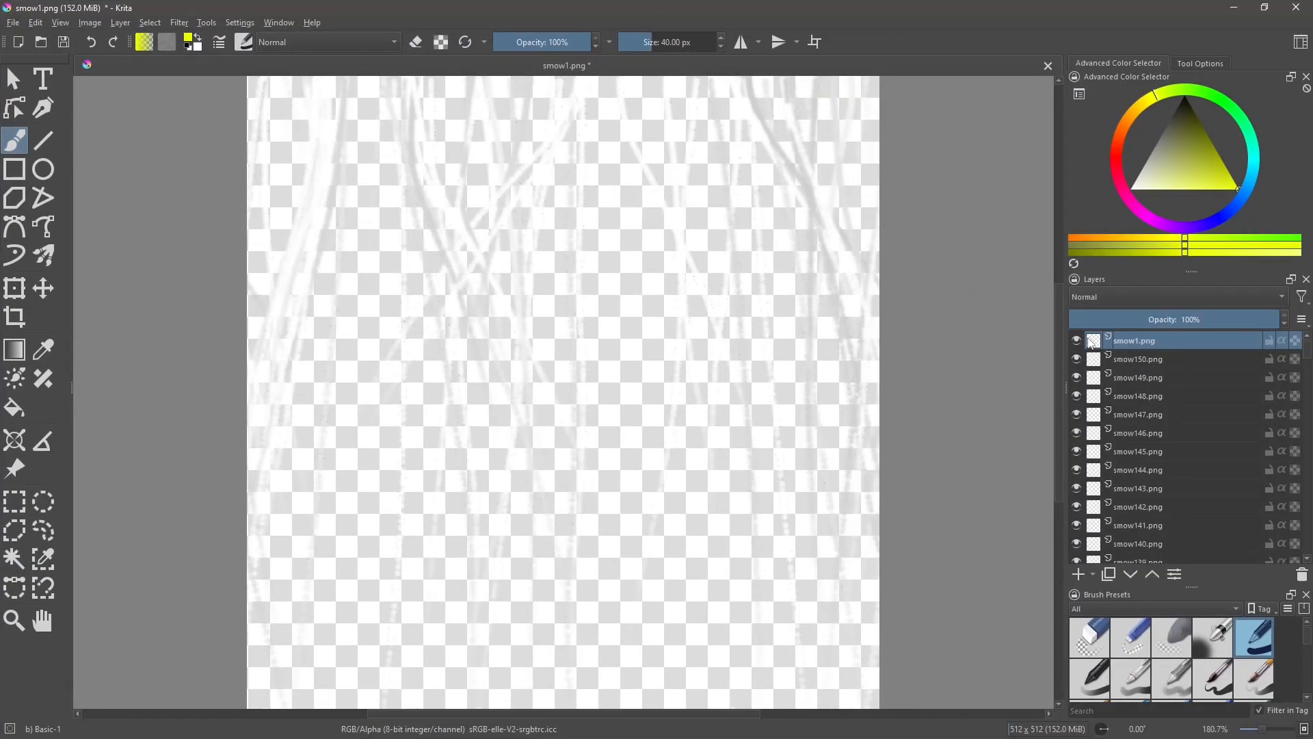
drag(1310, 355, 1308, 556)
click(1139, 556)
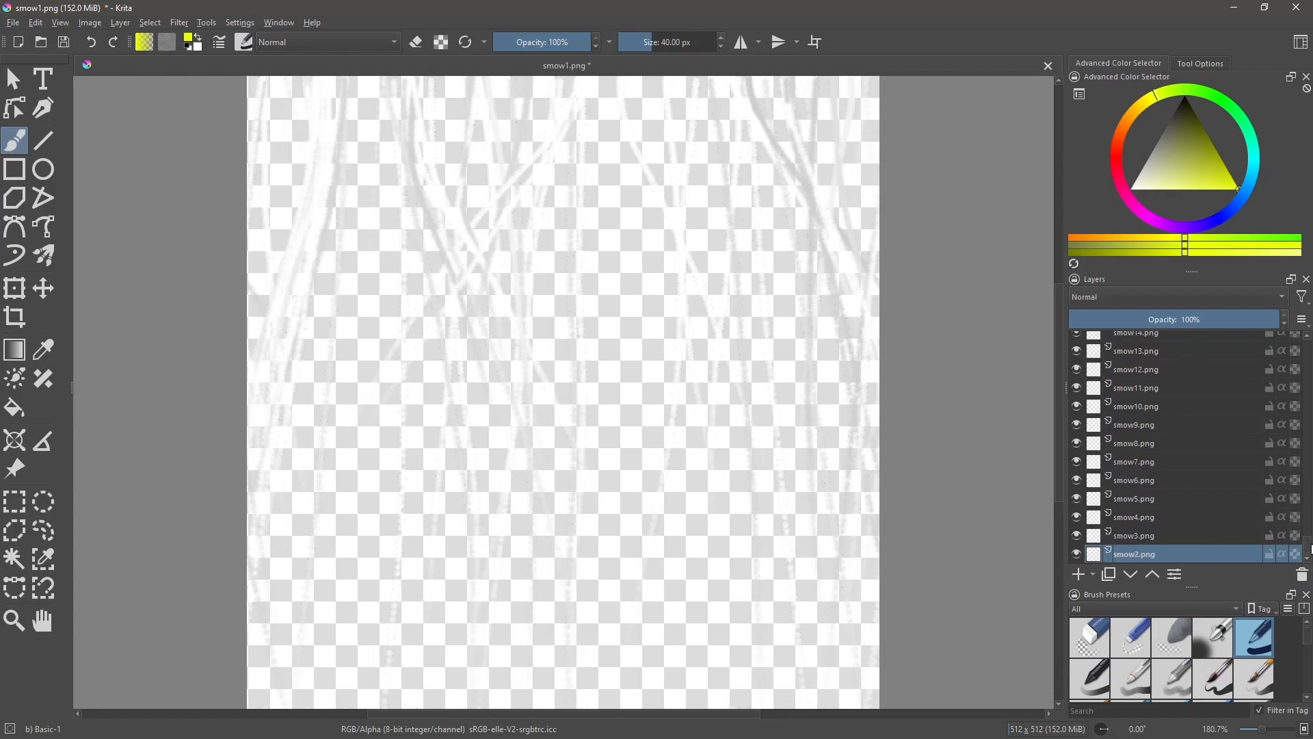
drag(1310, 547, 1310, 328)
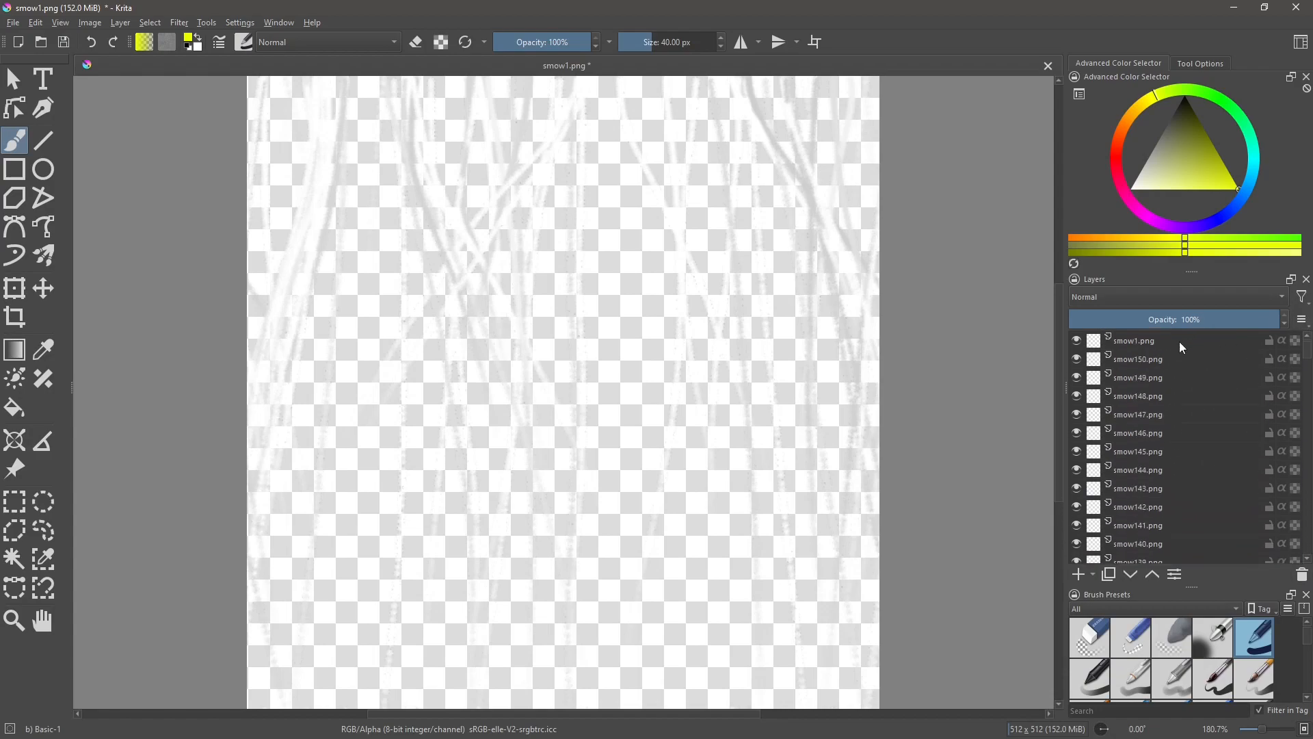
click(1148, 361)
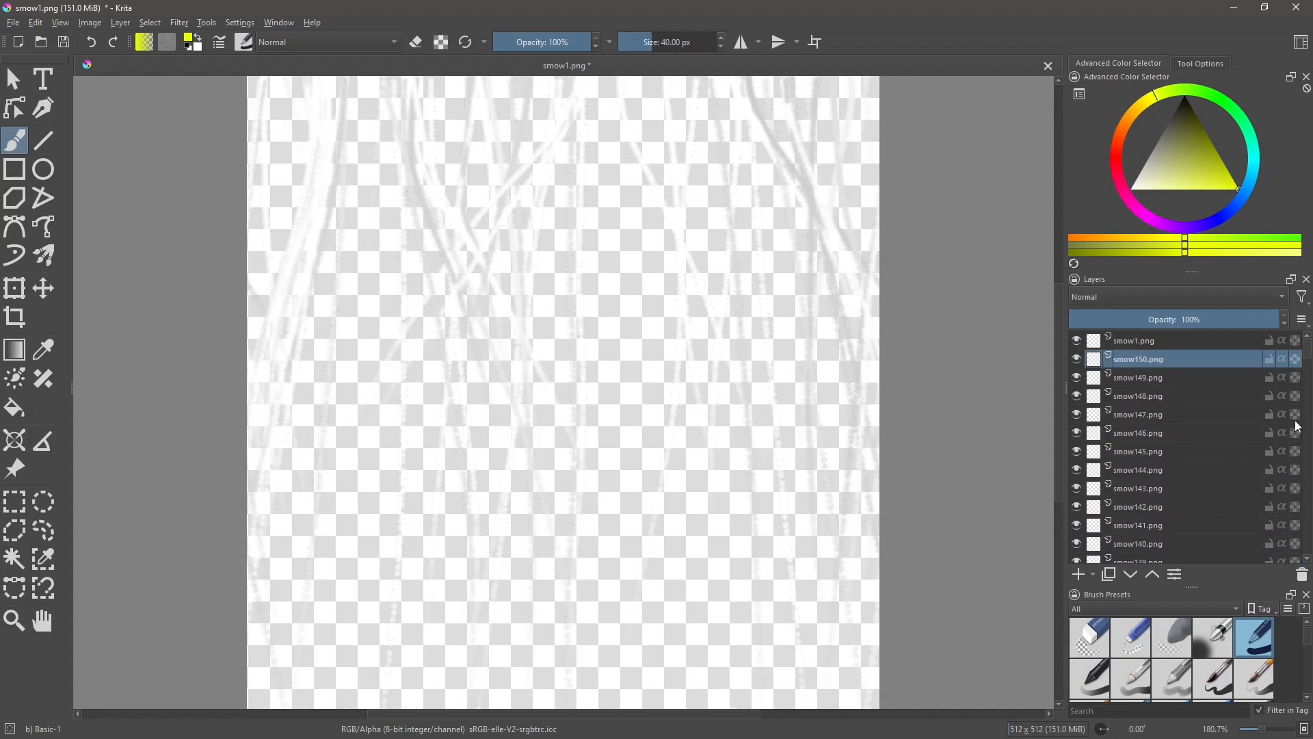
drag(1311, 356, 1310, 567)
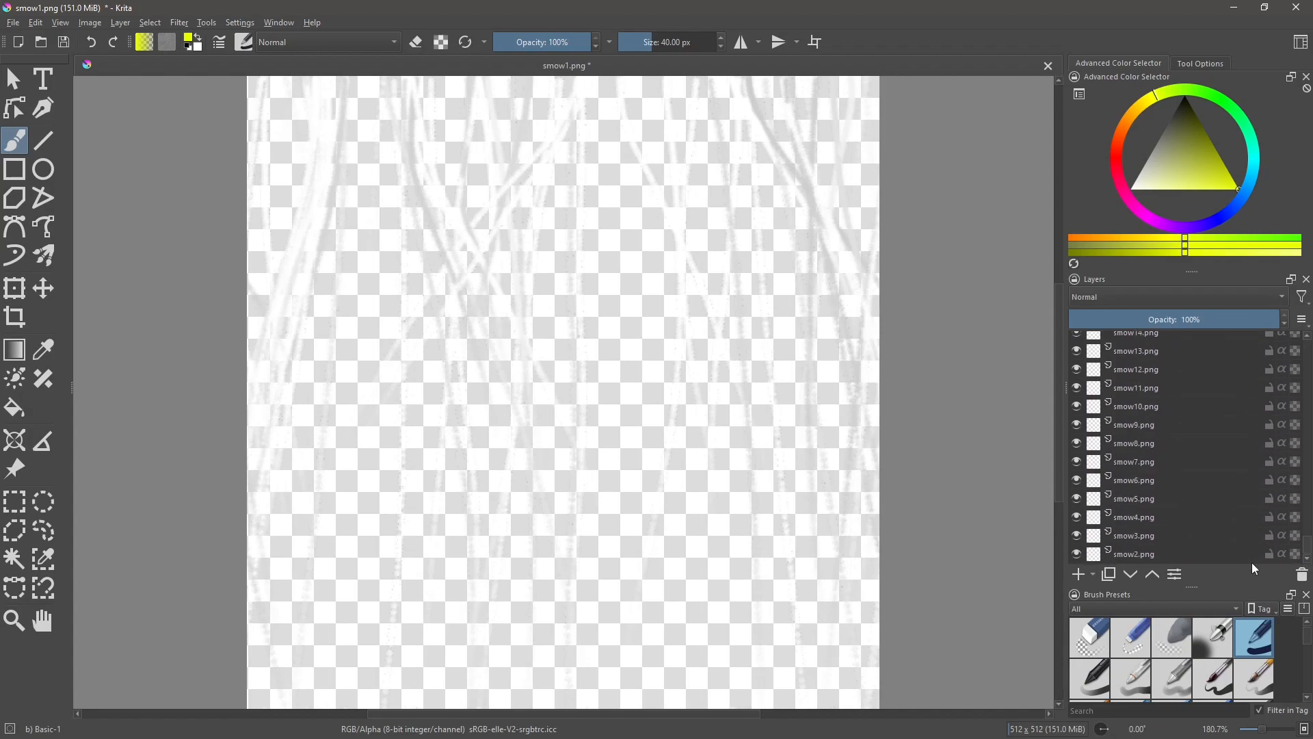
Put the layers smow2.png through smow10.png into a quick group and collapse it
click(1136, 556)
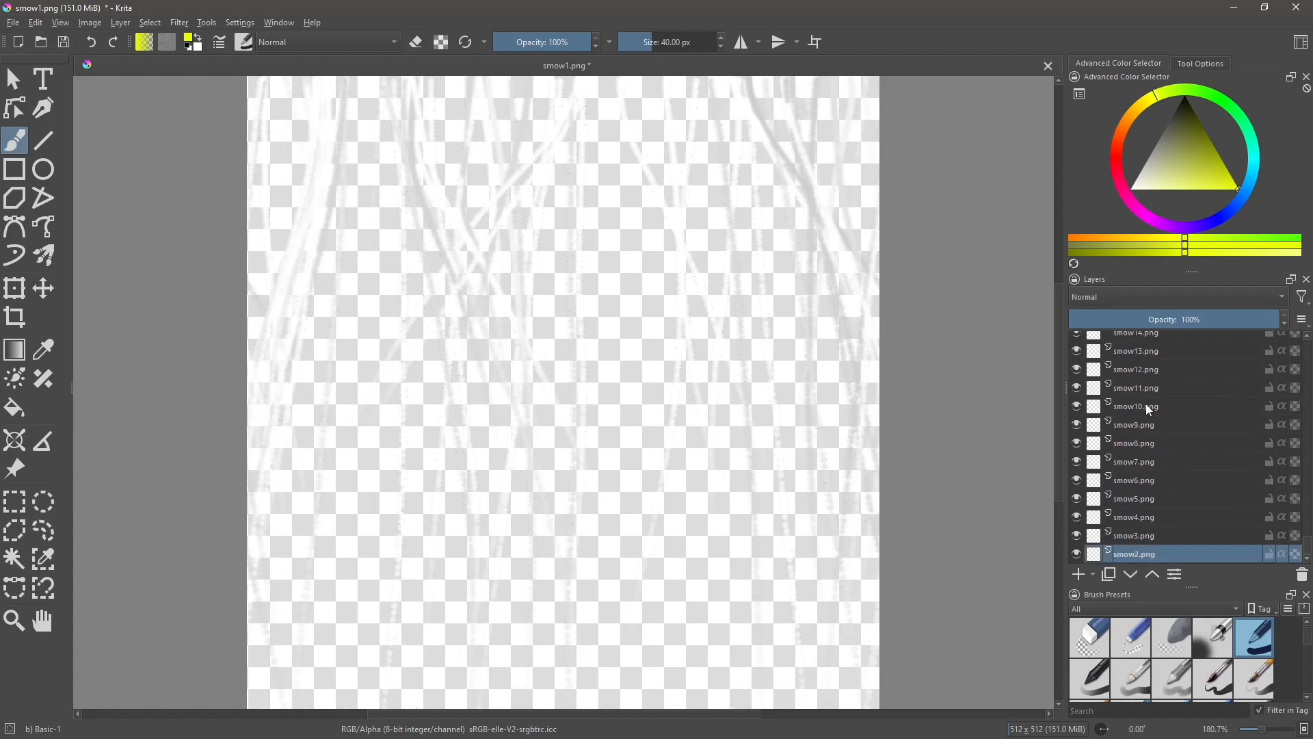
mouse_move(1145, 403)
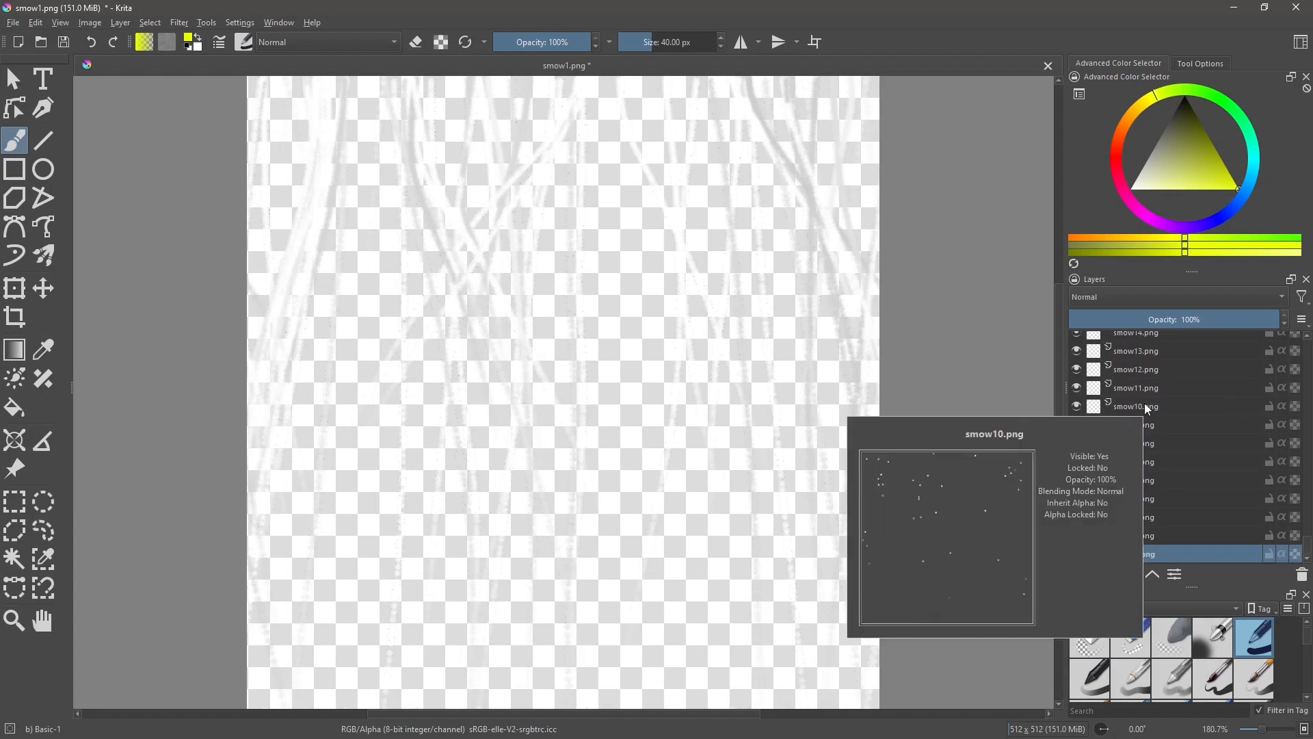
shift+click(1144, 404)
right_click(1148, 432)
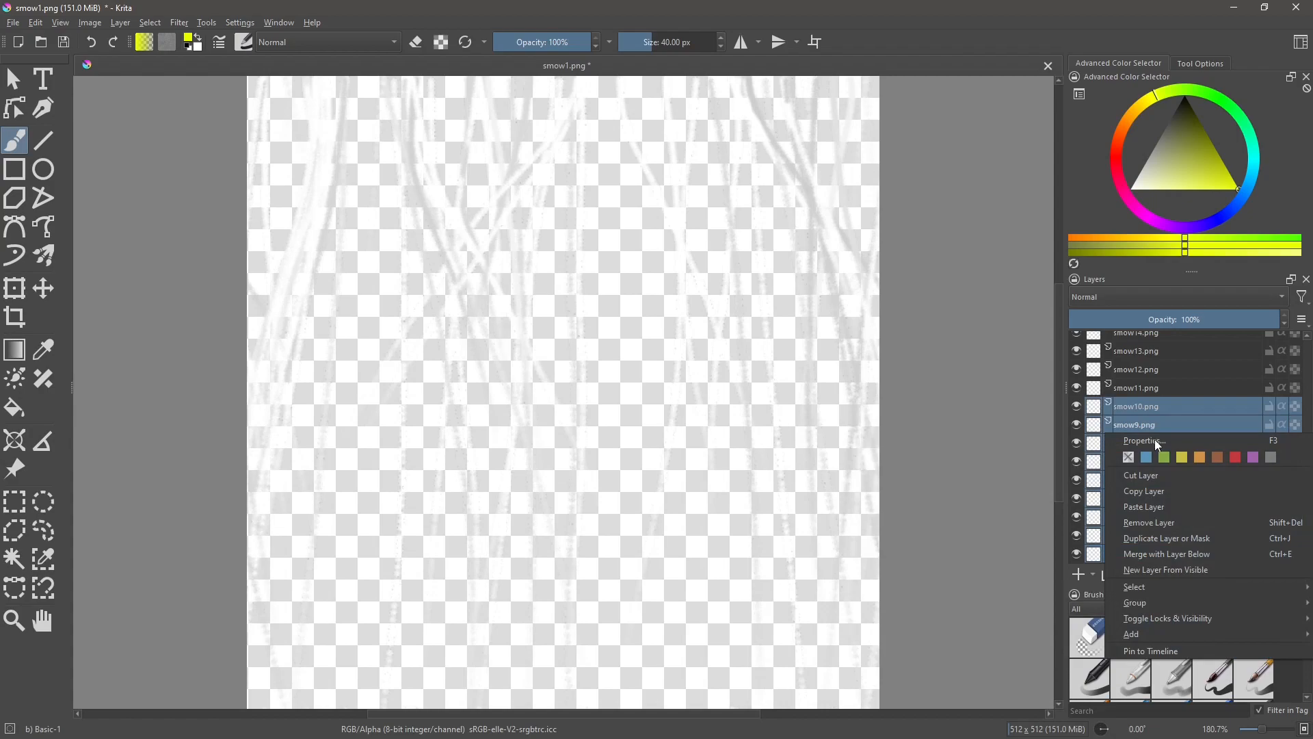
mouse_move(1149, 597)
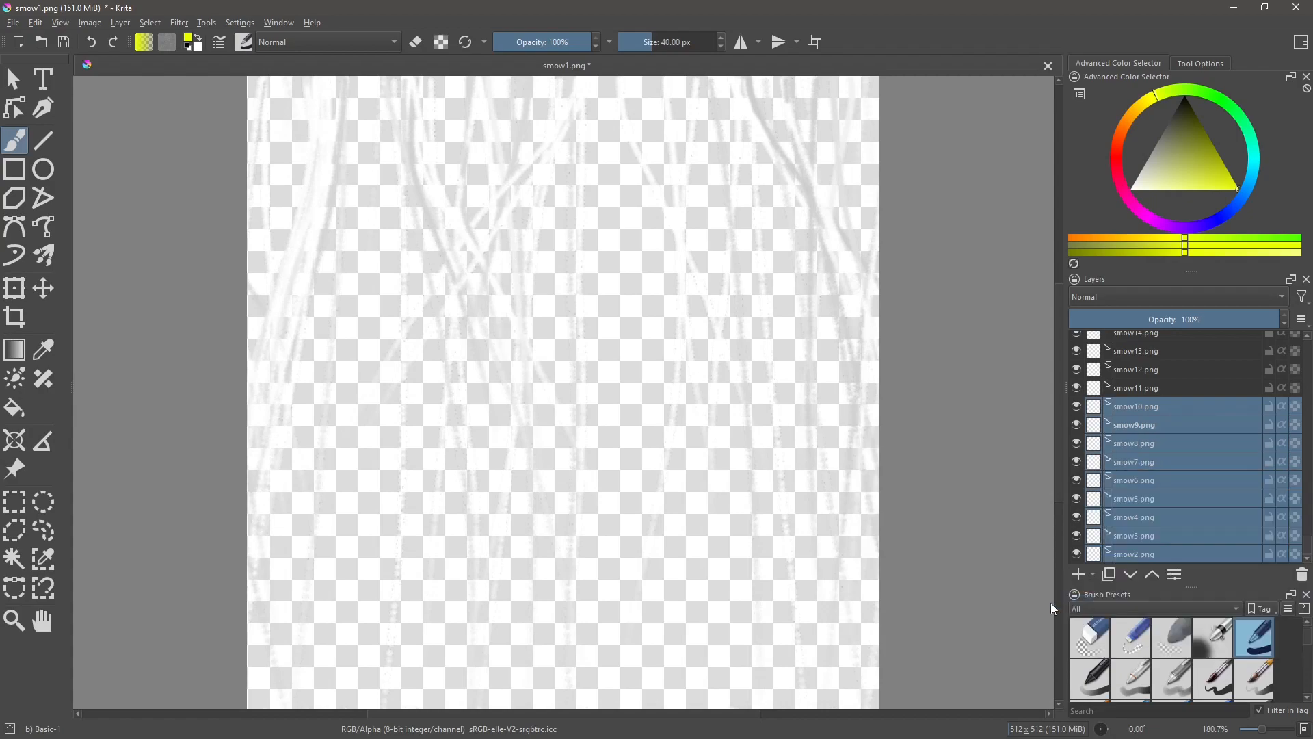
click(1050, 602)
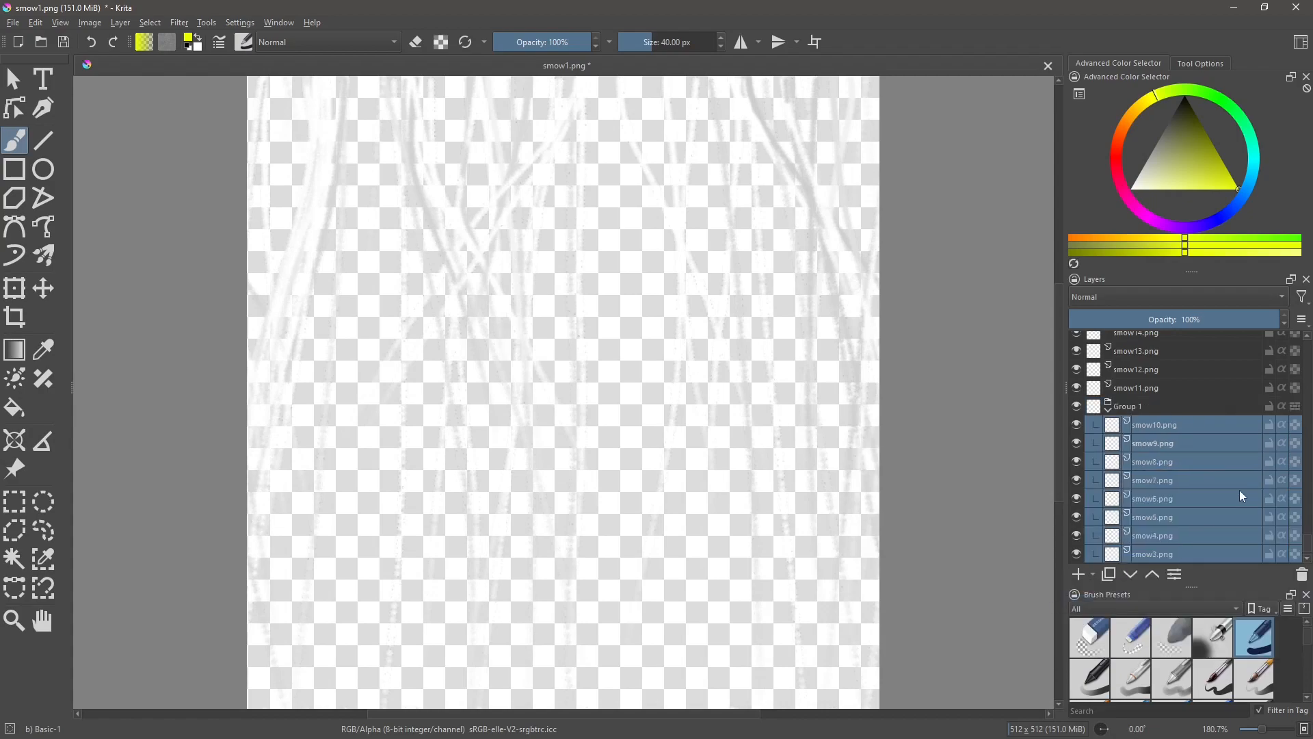
click(1108, 409)
Put the layers smow11.png through smow19.png into a quick group and collapse it
click(1139, 536)
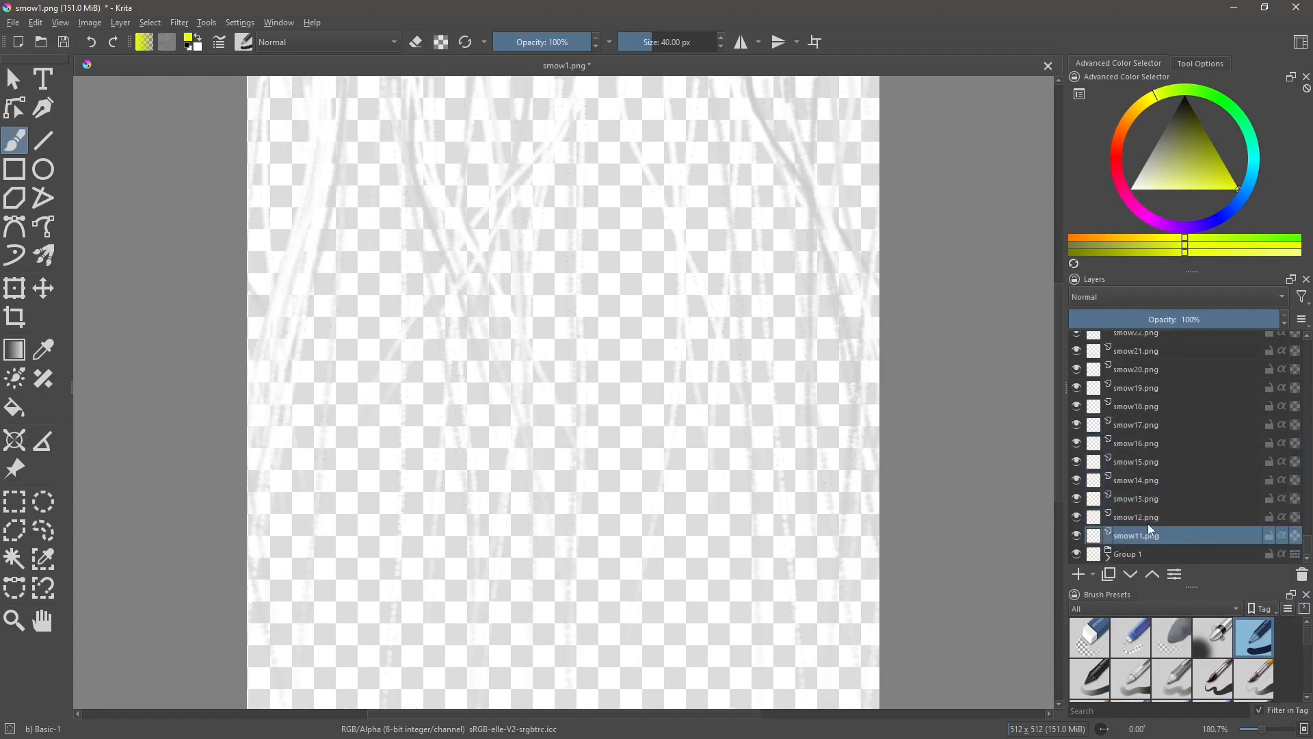
mouse_move(1143, 378)
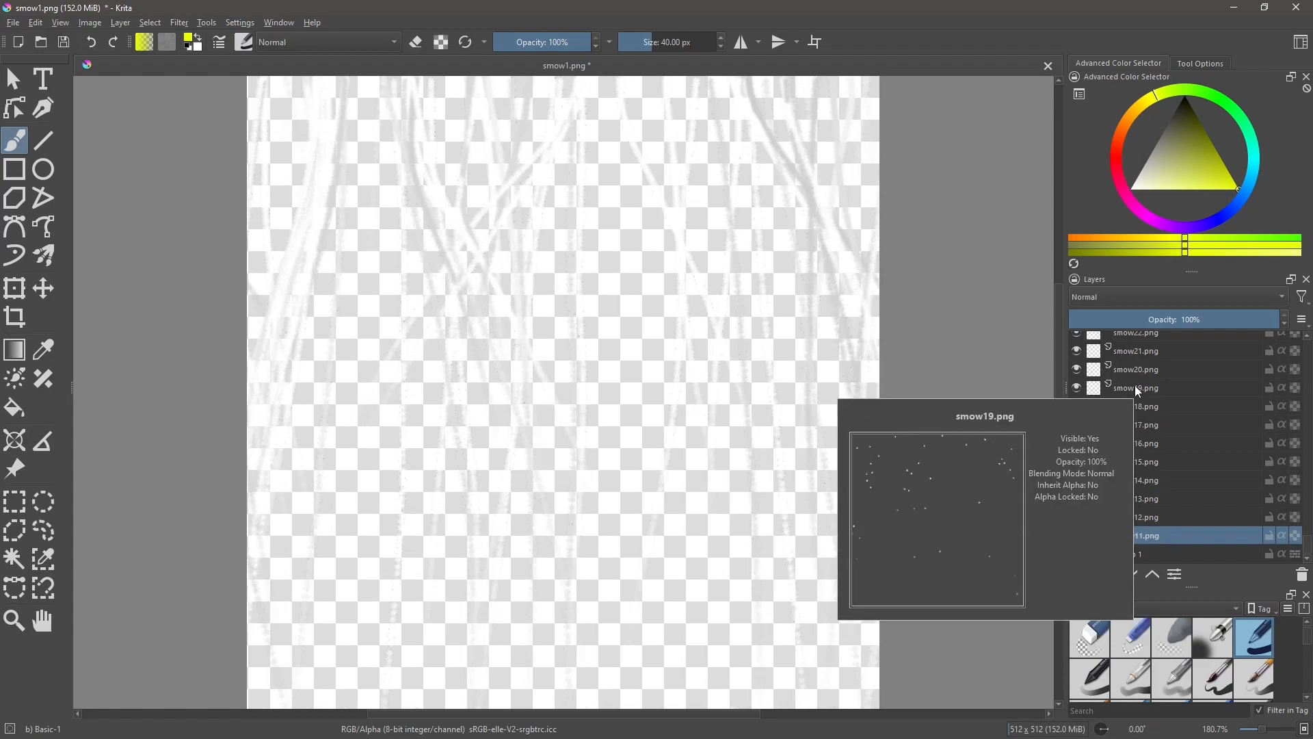
shift+click(1149, 388)
right_click(1166, 409)
mouse_move(1154, 577)
click(1072, 580)
click(1108, 391)
Put the layers smow20.png through smow29.png into a quick group and collapse it
click(1134, 516)
shift+click(1138, 352)
right_click(1152, 379)
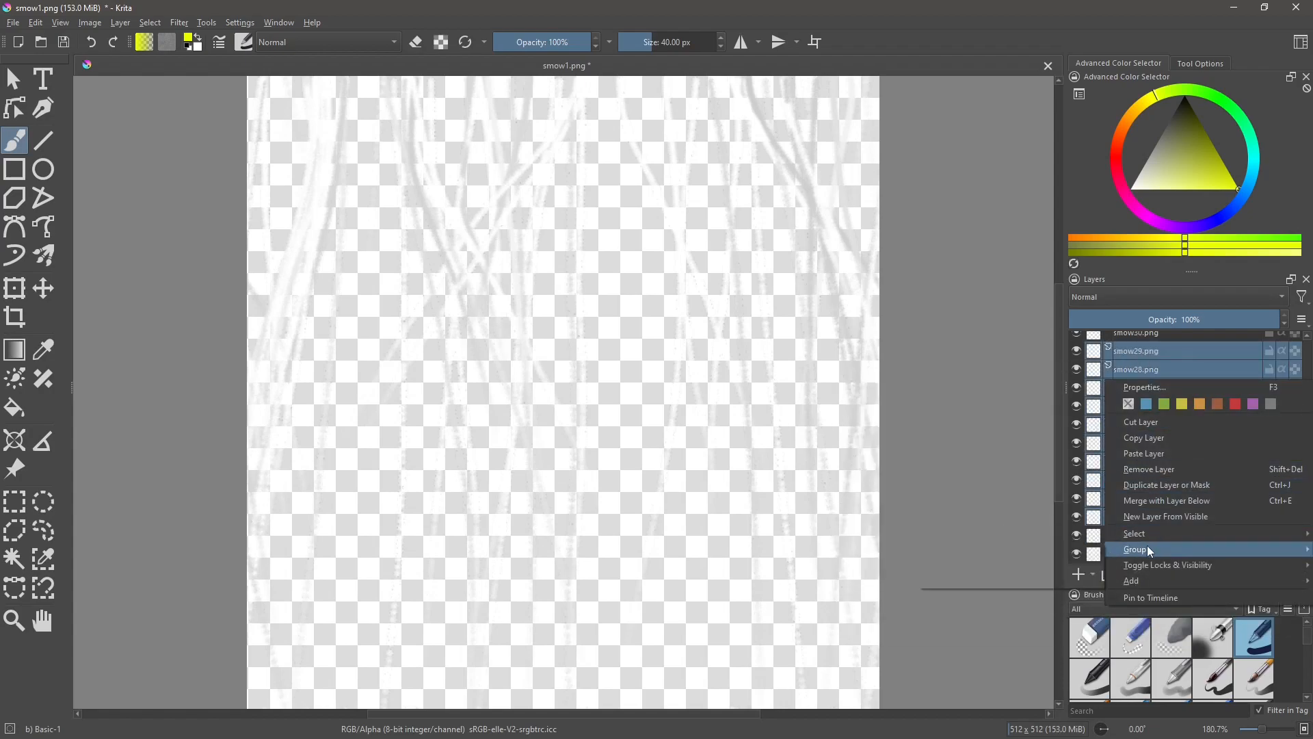
mouse_move(1147, 547)
click(1072, 549)
click(1108, 355)
Put the layers smow30.png through smow39.png into a quick group and collapse it
click(1137, 498)
scroll(1150, 419, up, 1)
shift+click(1149, 386)
right_click(1158, 401)
mouse_move(1143, 581)
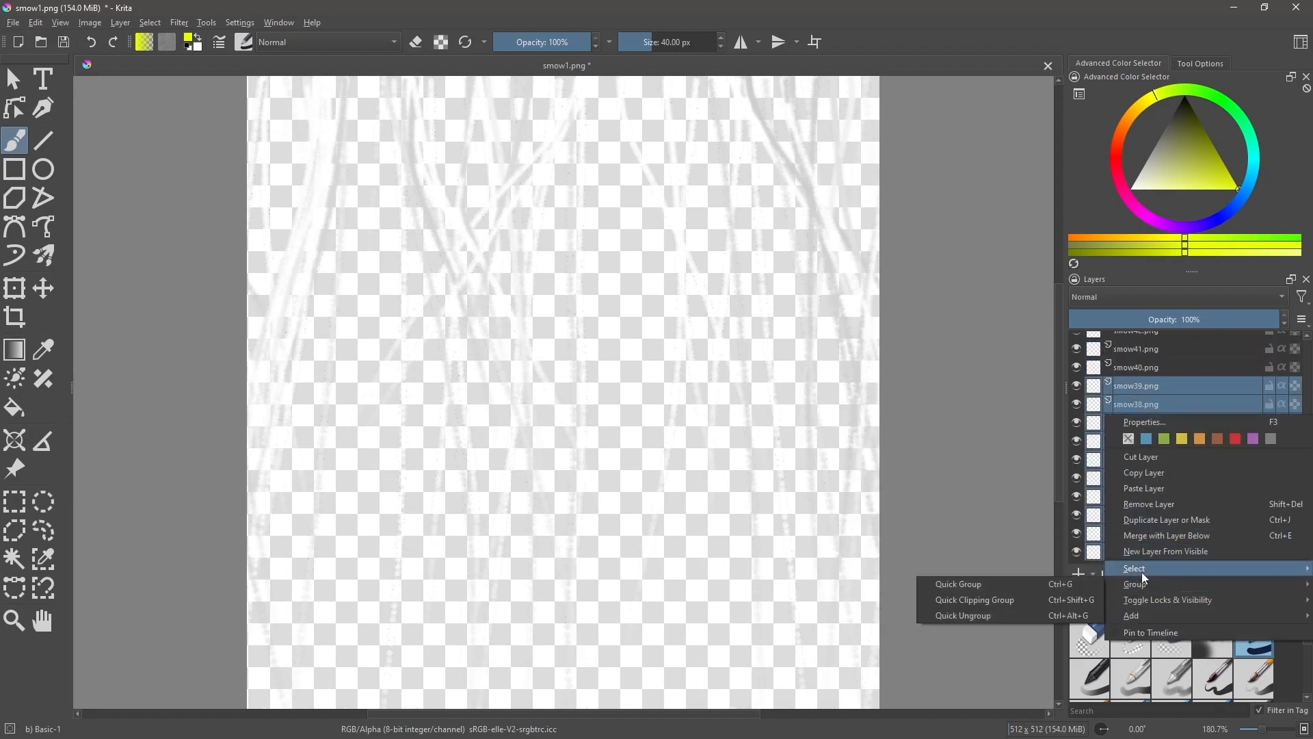
click(1021, 581)
click(1108, 503)
Put the layers smow40.png through smow49.png into a quick group and collapse it
click(1139, 483)
scroll(1139, 472, up, 1)
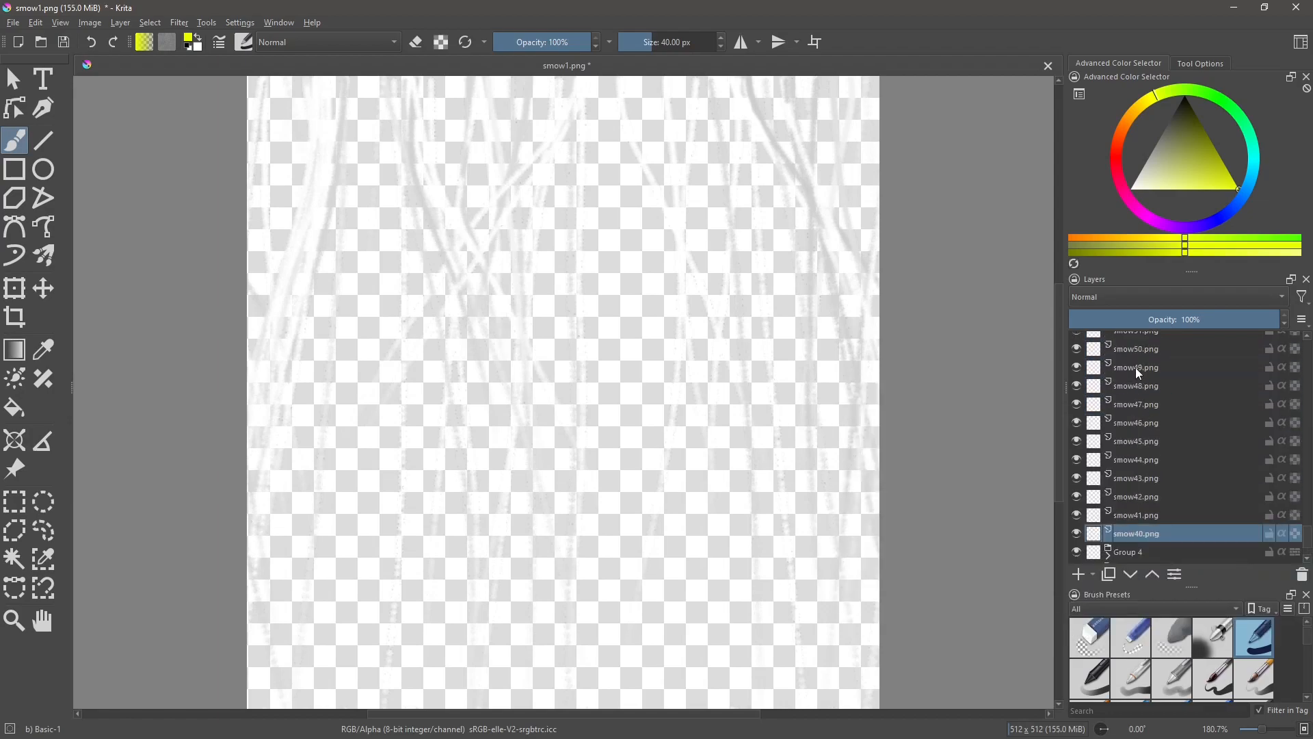
shift+click(1136, 367)
right_click(1139, 409)
mouse_move(1131, 567)
click(1067, 566)
click(1108, 371)
Put the layers smow50.png through smow59.png into a quick group and collapse it
click(1171, 461)
scroll(1175, 463, up, 1)
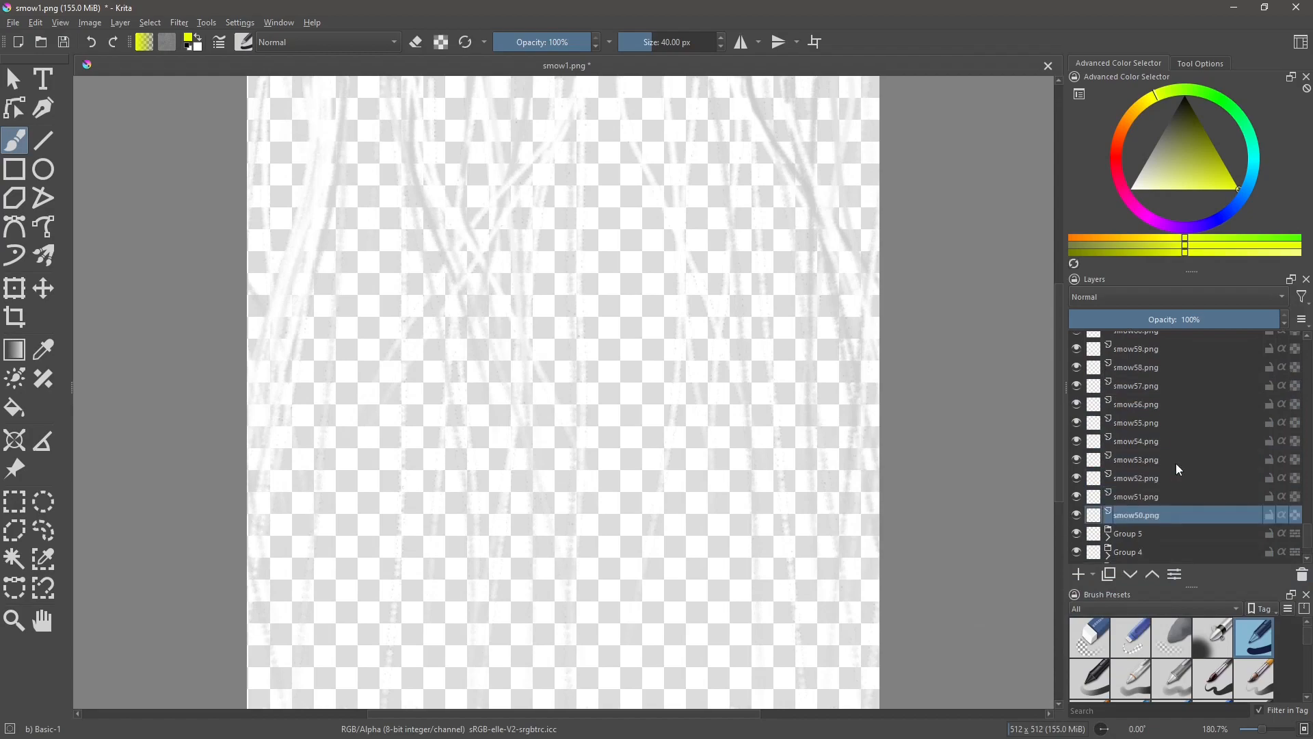
shift+click(1140, 348)
right_click(1140, 421)
mouse_move(1132, 593)
click(1064, 594)
click(1108, 351)
Put the layers smow60.png through smow69.png into a quick group and collapse it
click(1149, 549)
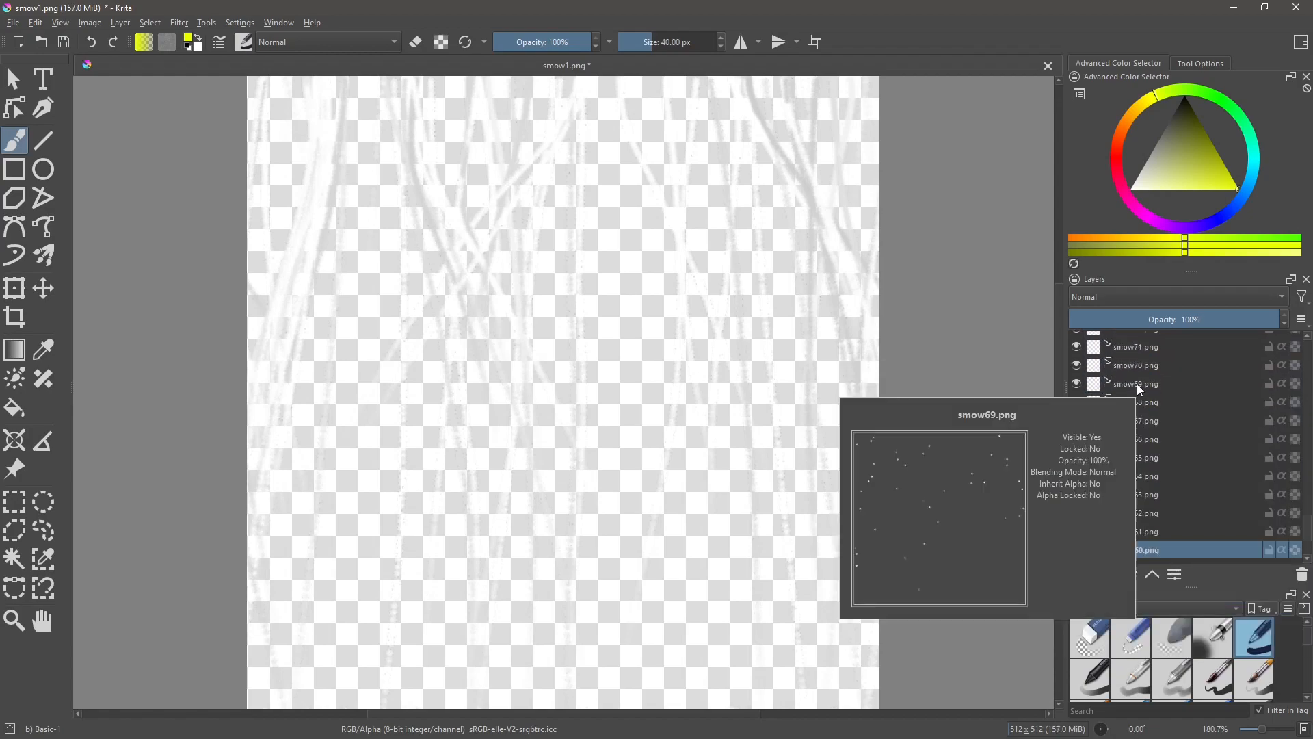
scroll(1137, 383, up, 1)
shift+click(1137, 384)
right_click(1117, 439)
click(1067, 607)
click(1109, 384)
Put the layers smow70.png through smow79.png into a quick group and collapse it
click(1135, 533)
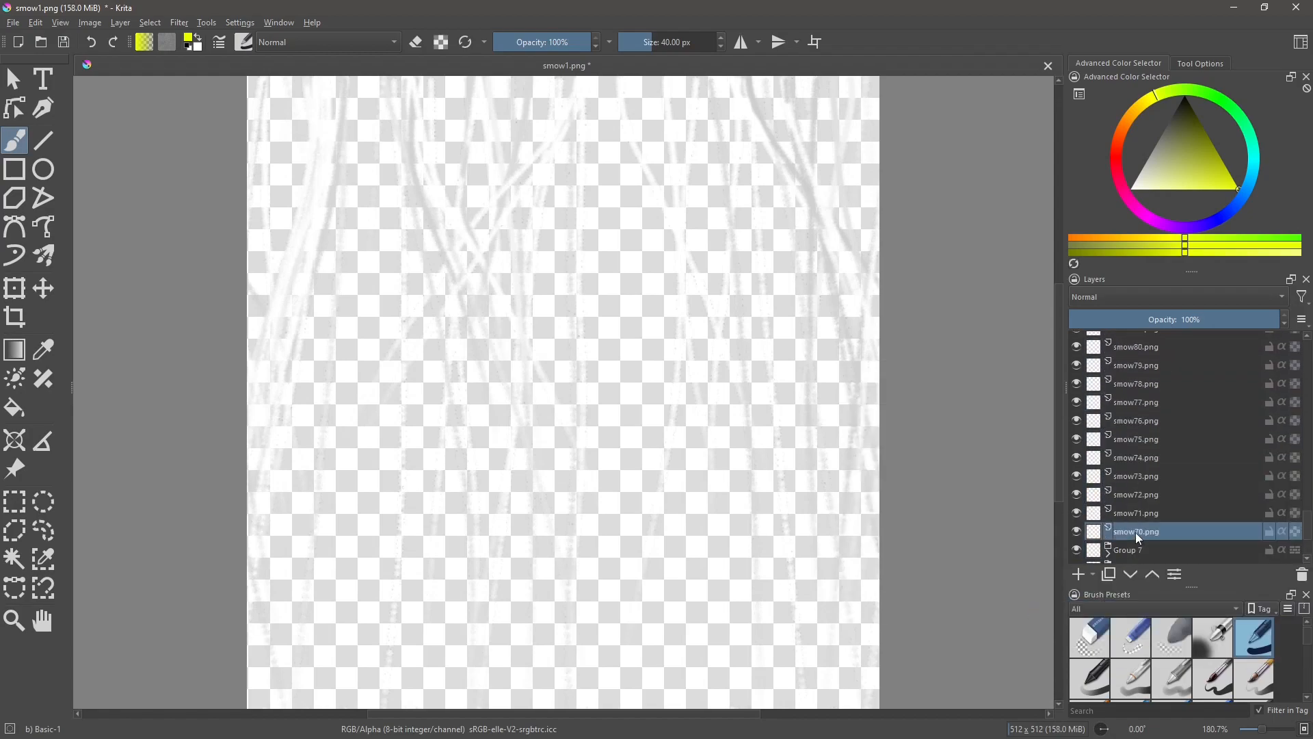
shift+click(1138, 362)
right_click(1145, 438)
click(1067, 607)
click(1108, 365)
Put the layers smow80.png through smow89.png into a quick group and collapse it
scroll(1126, 520, up, 3)
scroll(1127, 530, down, 1)
click(1132, 513)
scroll(1153, 390, up, 1)
shift+click(1131, 401)
right_click(1137, 423)
click(1067, 592)
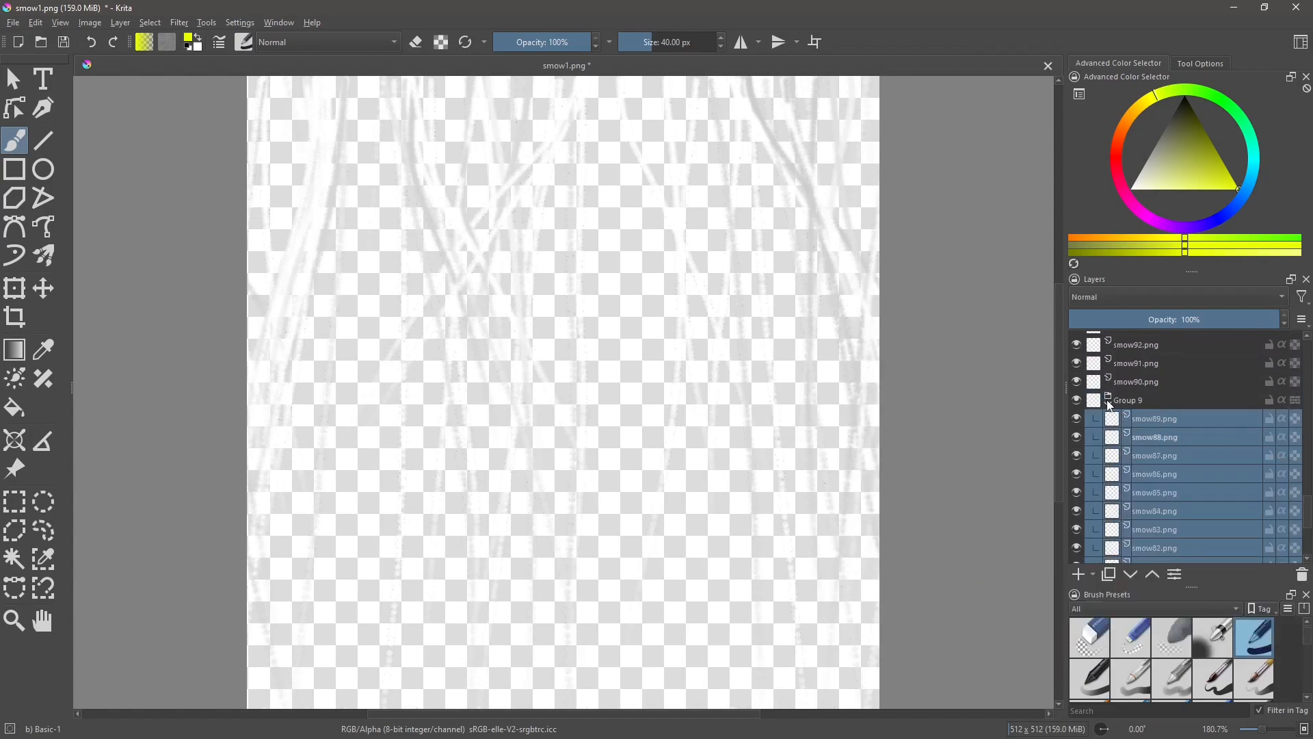
click(1108, 402)
Put the layers smow90.png through smow99.png into a quick group and collapse it
scroll(1127, 440, up, 2)
scroll(1163, 510, up, 1)
click(1140, 509)
shift+click(1129, 342)
right_click(1129, 342)
mouse_move(1084, 566)
click(1037, 568)
click(1110, 351)
Put the layers smow100.png through smow109.png into a quick group and collapse it
scroll(1135, 479, up, 3)
click(1135, 531)
shift+click(1133, 361)
right_click(1134, 395)
mouse_move(1156, 544)
click(1053, 564)
click(1108, 362)
Put the layers smow110.png through smow119.png into a quick group and collapse it
scroll(1177, 438, up, 4)
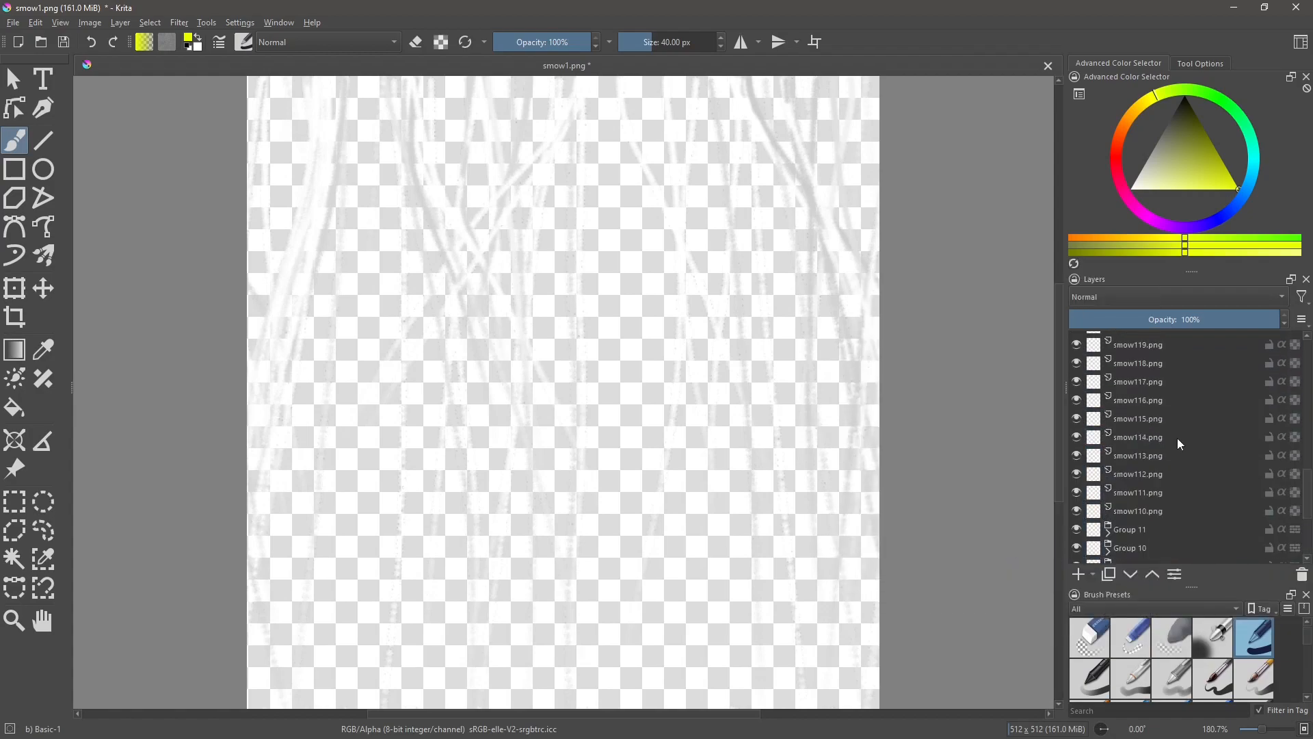
click(1157, 543)
mouse_move(1308, 492)
mouse_down()
mouse_move(1309, 536)
mouse_move(1308, 494)
mouse_up()
shift+click(1145, 376)
right_click(1144, 403)
mouse_move(1144, 572)
click(1057, 573)
click(1108, 380)
Put the layers smow120.png through smow129.png into a quick group and collapse it
click(1163, 358)
shift+click(1143, 364)
right_click(1142, 412)
click(1056, 583)
click(1108, 366)
Put the layers smow130.png through smow139.png into a quick group and collapse it
click(1161, 345)
scroll(1291, 533, up, 3)
shift+click(1139, 385)
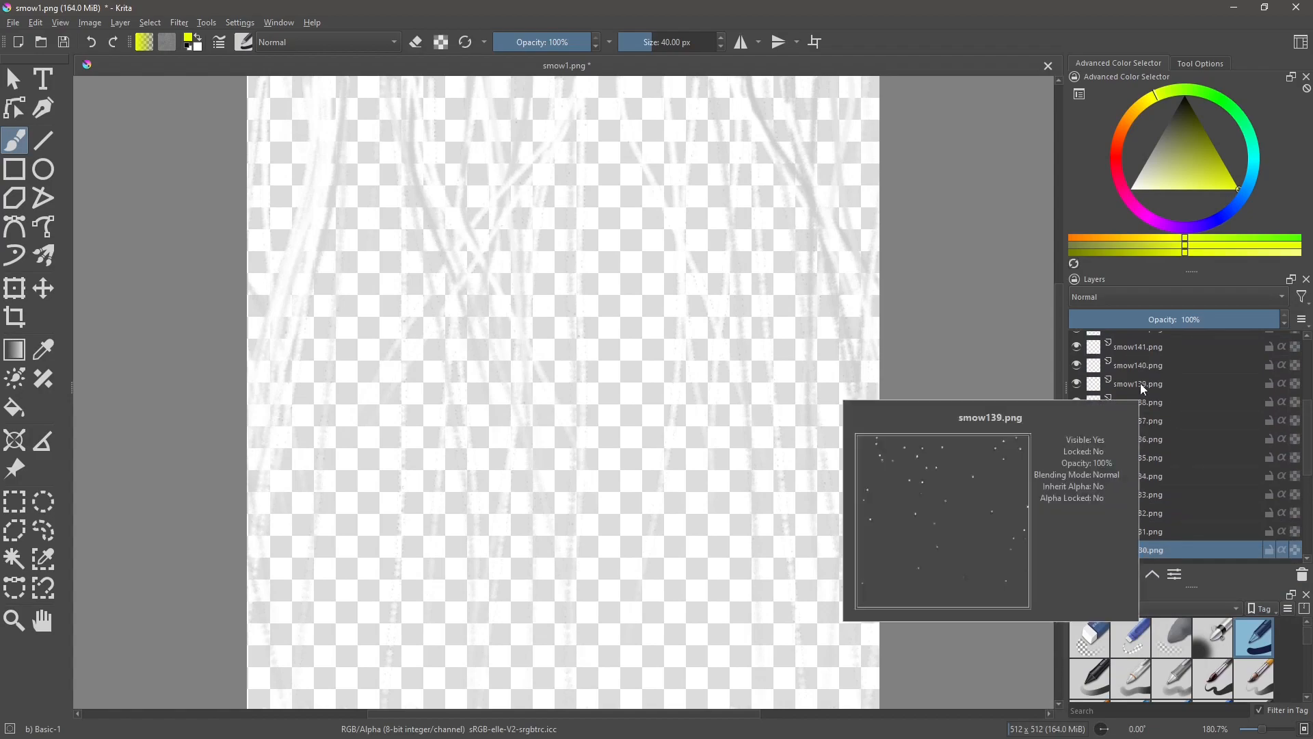
right_click(1140, 385)
click(1057, 582)
click(1108, 385)
Put the layers smow140.png through smow149.png into a quick group and collapse it
click(1137, 365)
scroll(1139, 370, up, 3)
shift+click(1141, 367)
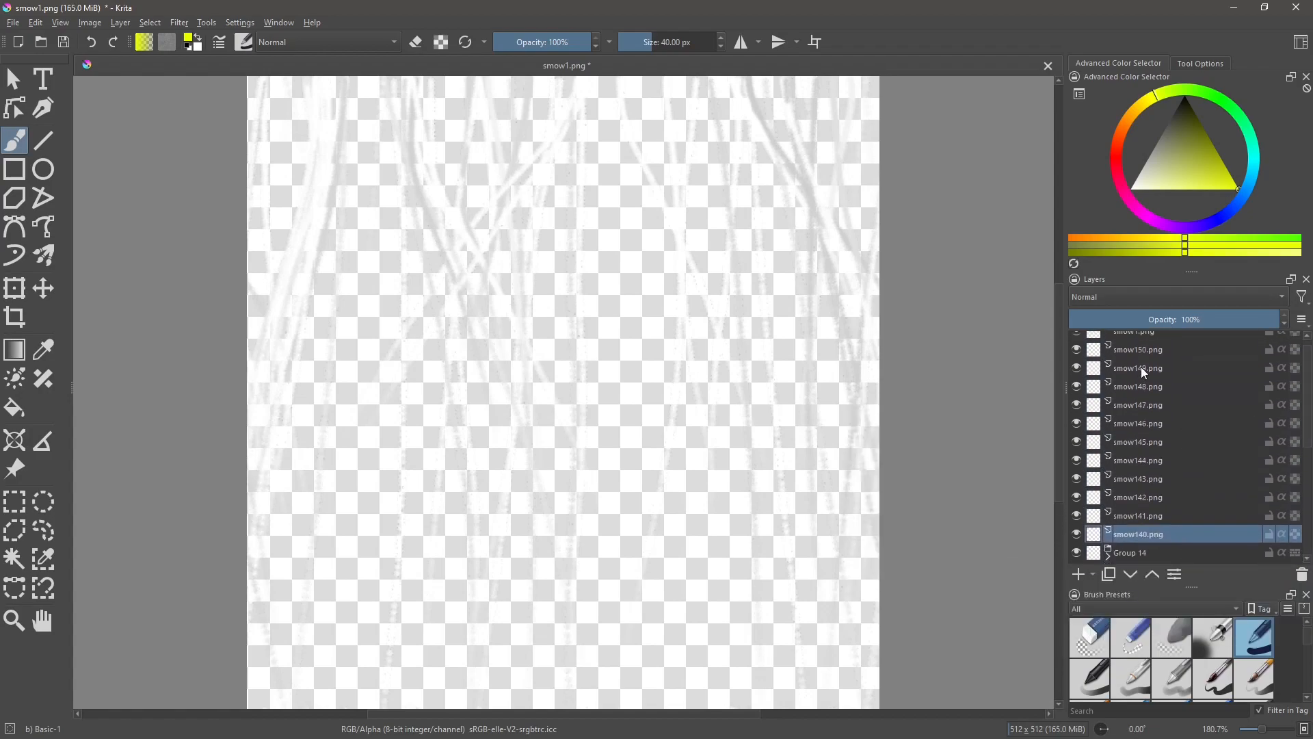
right_click(1141, 367)
click(1057, 567)
click(1109, 372)
Move the smow1.png layer from the top of the stack into Group 1, directly below smow2.png
drag(1134, 337, 1149, 556)
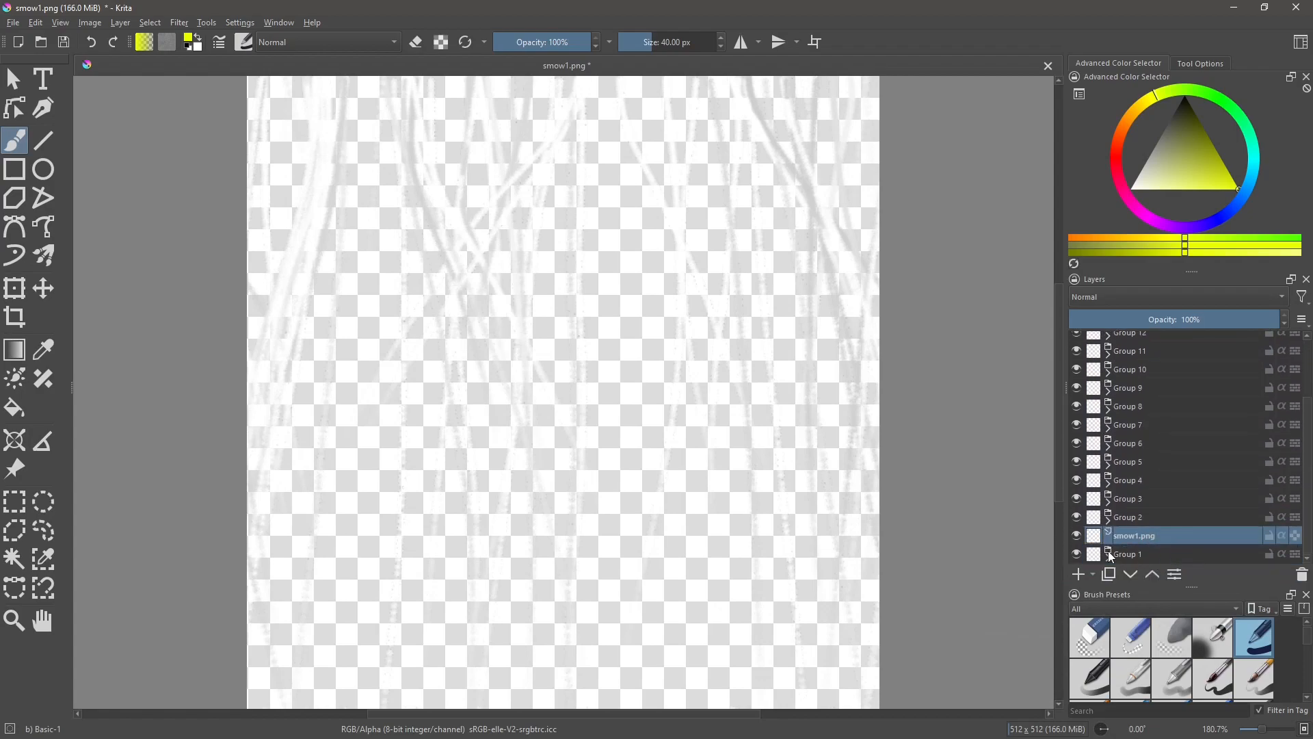
scroll(1165, 520, down, 3)
drag(1145, 377, 1190, 529)
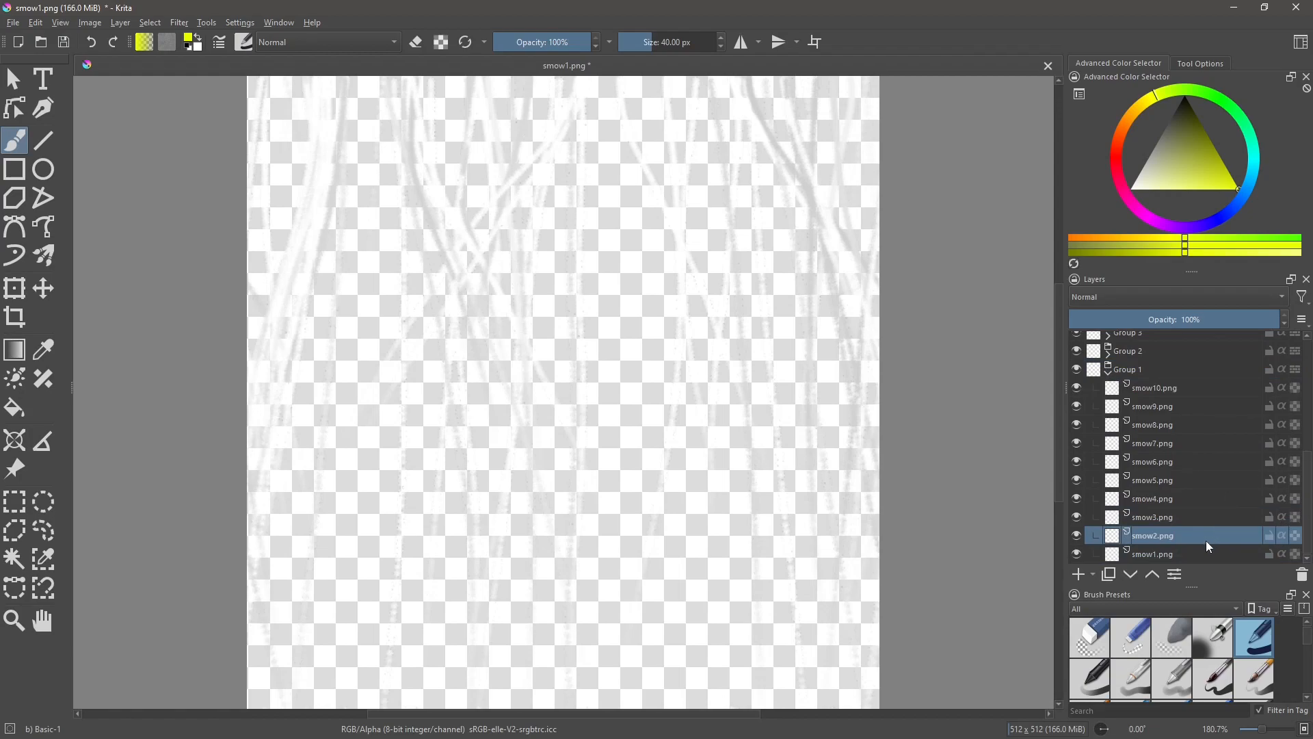
Reverse the layer order in Group 1 so it runs from smow1.png at the top to smow10.png at the bottom, and collapse the group
drag(1157, 558, 1176, 385)
drag(1150, 553, 1195, 397)
drag(1156, 553, 1193, 442)
drag(1156, 552, 1196, 454)
drag(1154, 553, 1193, 475)
drag(1152, 552, 1187, 492)
drag(1151, 553, 1179, 511)
click(1152, 557)
drag(1152, 556, 1193, 527)
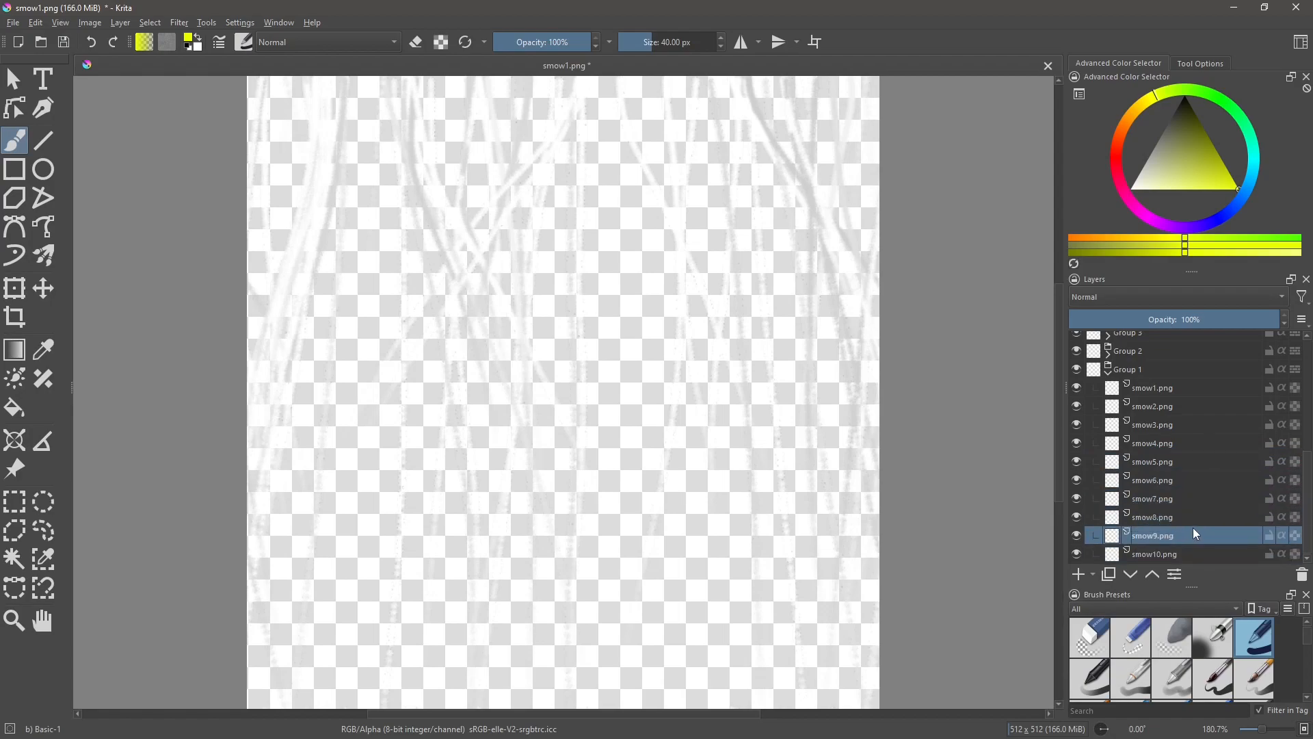
click(1109, 370)
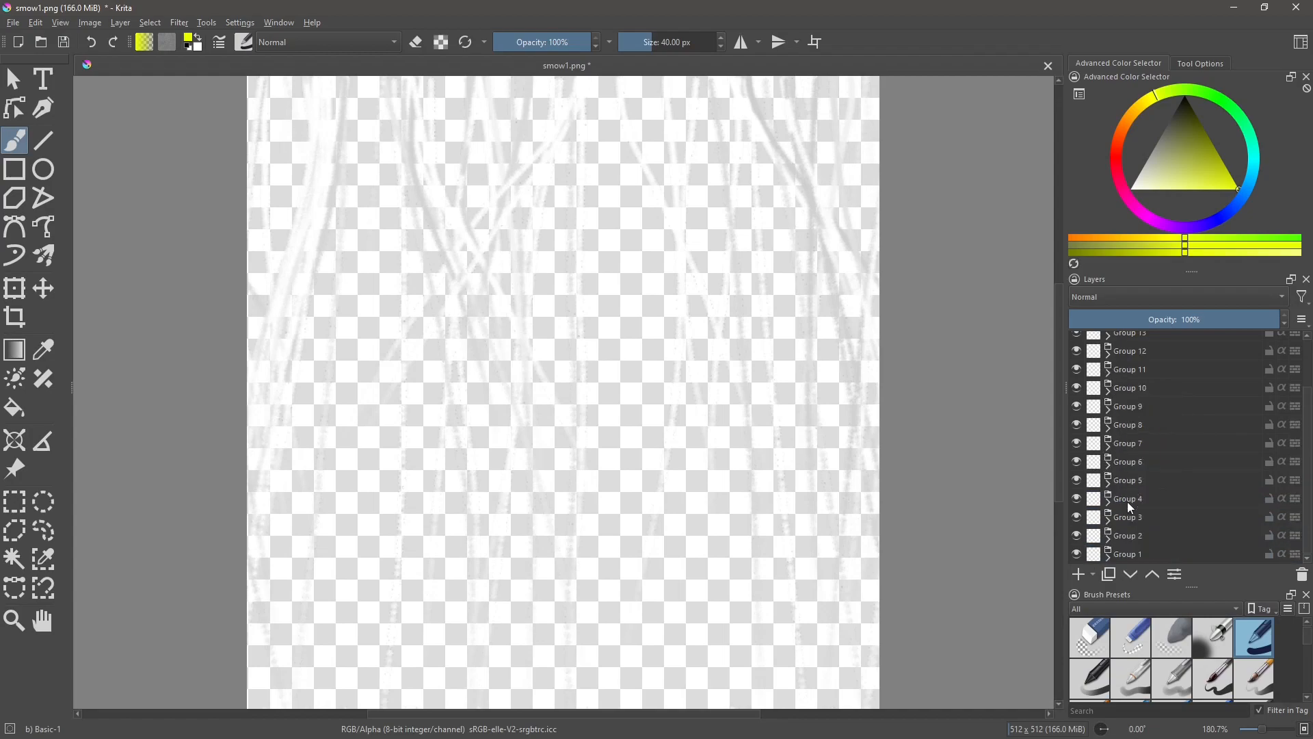
Reverse the layer order in Group 2 so it runs downward from smow11.png to smow19.png, and collapse the group
click(1109, 540)
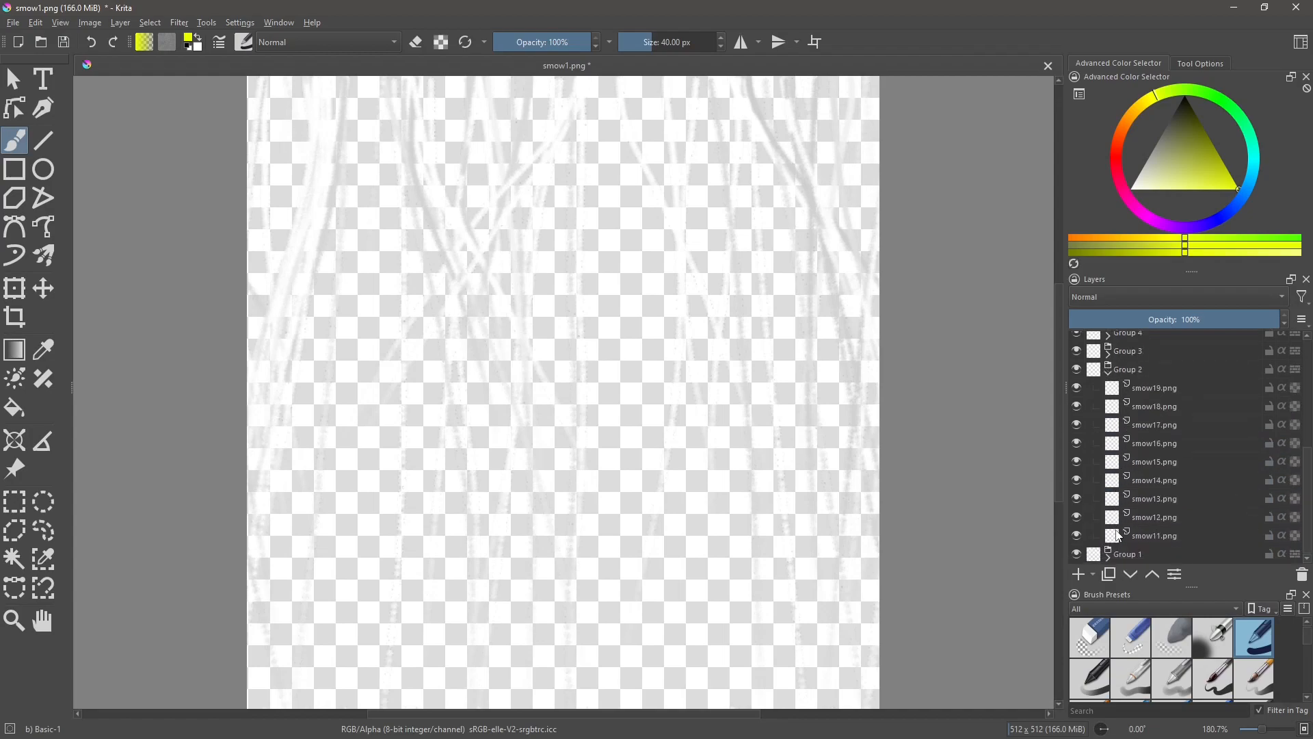
drag(1156, 535, 1226, 383)
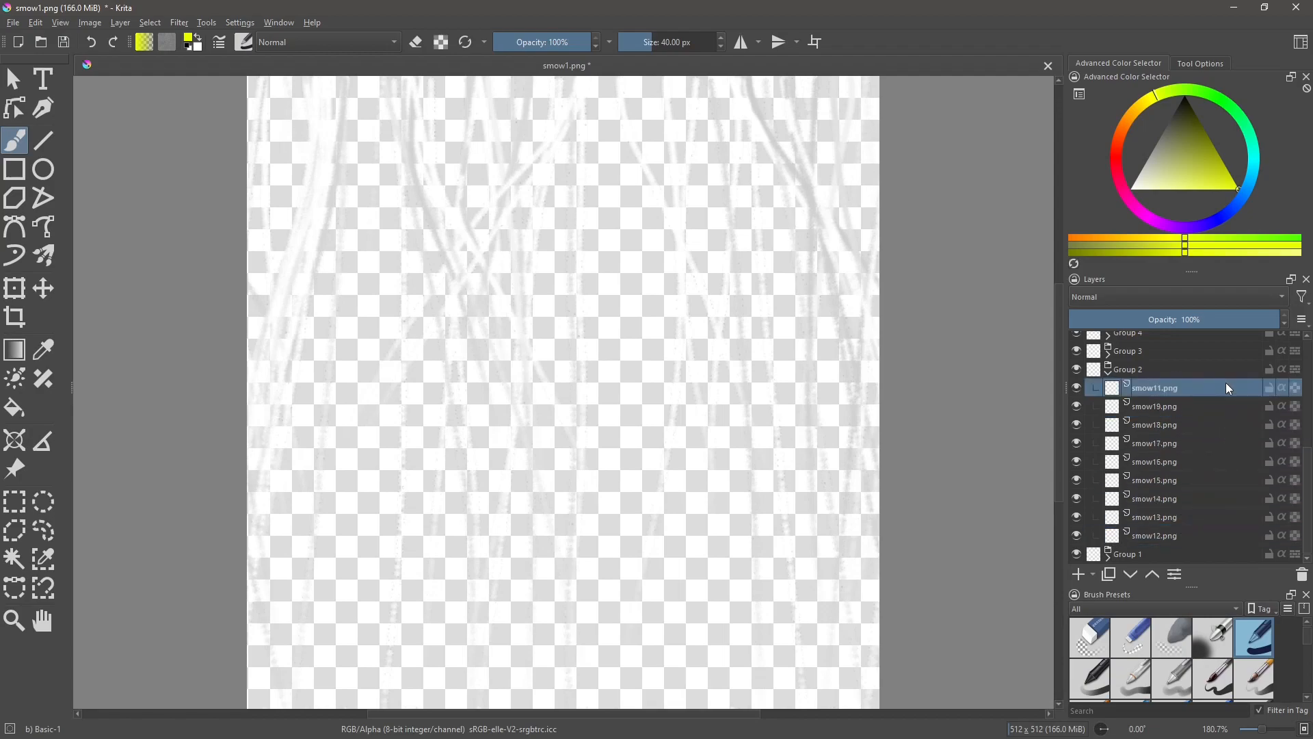
drag(1171, 537, 1217, 402)
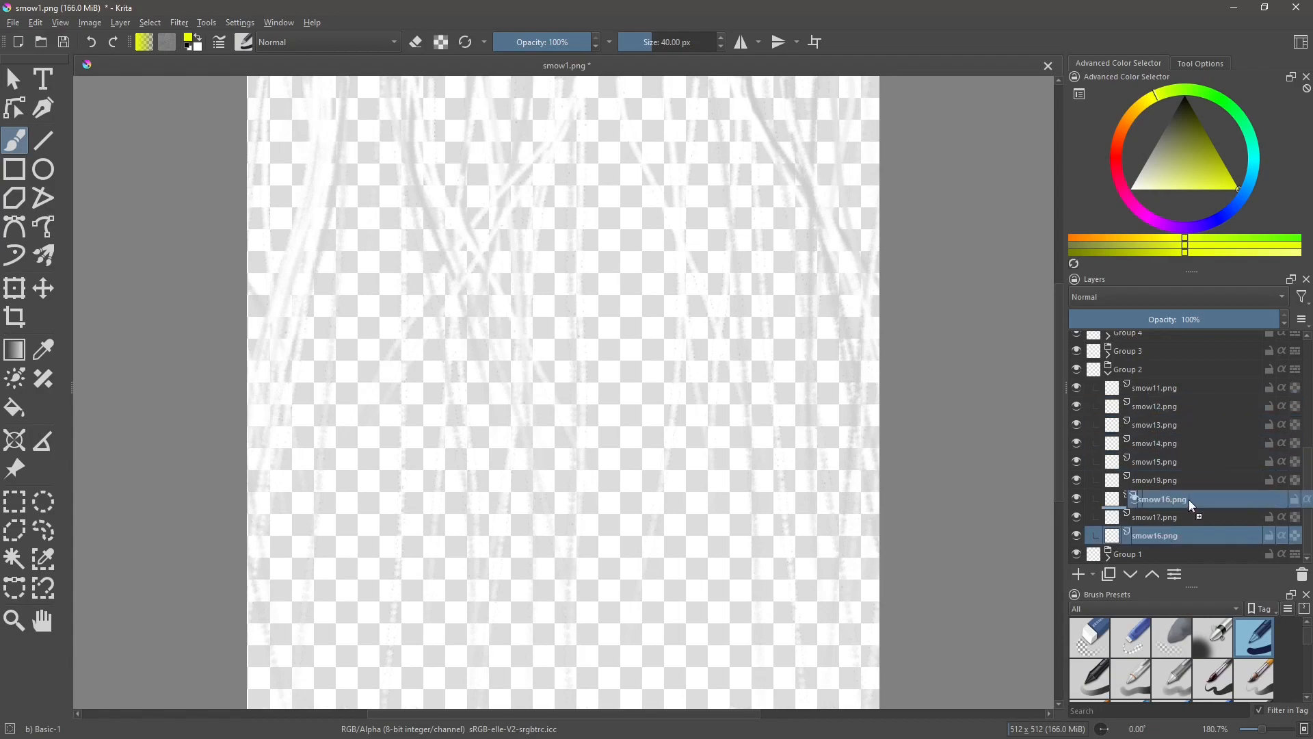
click(1108, 372)
Reverse the layer order in Group 3 so it runs downward from smow20.png to smow29.png, and collapse the group
click(1108, 521)
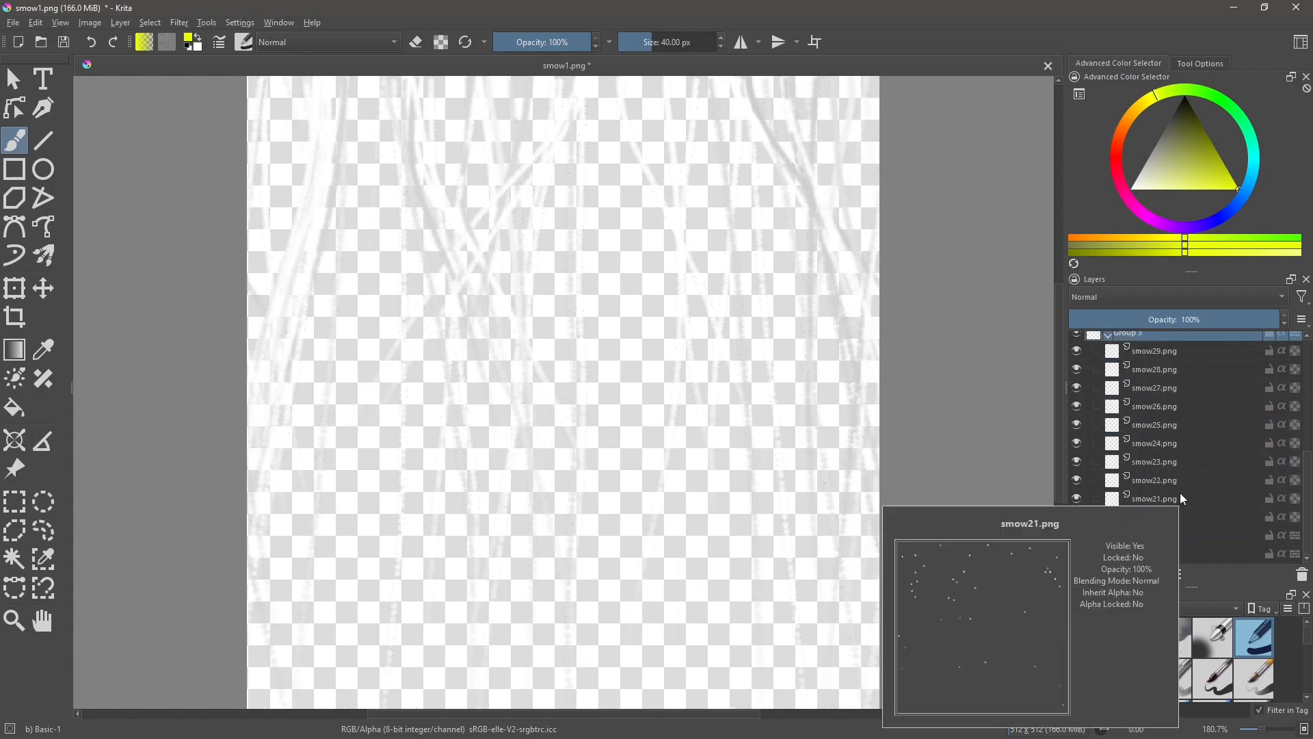
drag(1215, 514, 1209, 355)
drag(1207, 517, 1211, 398)
click(1108, 336)
click(1108, 336)
drag(1200, 535, 1212, 416)
drag(1200, 534, 1211, 435)
drag(1204, 534, 1207, 471)
drag(1201, 535, 1193, 490)
drag(1194, 535, 1218, 350)
click(1108, 354)
Reverse the layer order in Group 4 so it runs downward from smow30.png to smow39.png, and collapse the group
click(1108, 503)
scroll(1136, 494, down, 3)
drag(1201, 524, 1208, 386)
drag(1197, 525, 1208, 405)
drag(1201, 524, 1210, 442)
drag(1197, 524, 1207, 460)
drag(1197, 524, 1207, 478)
drag(1173, 523, 1205, 351)
click(1108, 342)
Reverse the layer order in Group 5 so it runs downward from smow40.png to smow49.png, and collapse the group
click(1108, 484)
scroll(1138, 486, down, 1)
scroll(1138, 486, down, 6)
scroll(1160, 517, up, 1)
drag(1183, 524, 1207, 387)
drag(1194, 524, 1212, 405)
drag(1193, 524, 1204, 440)
drag(1177, 524, 1194, 459)
drag(1177, 524, 1204, 405)
click(1108, 342)
Reverse the layer order in Group 6 so the frame numbers ascend from top to bottom, and collapse the group
click(1108, 467)
scroll(1128, 466, down, 5)
drag(1184, 540, 1202, 423)
drag(1184, 540, 1200, 459)
drag(1182, 540, 1197, 478)
drag(1175, 539, 1215, 368)
click(1108, 359)
Reverse the layer order in Group 7 so it runs downward from smow60.png to smow69.png, and collapse the group
click(1109, 452)
click(1109, 451)
click(1109, 451)
scroll(1129, 465, down, 3)
drag(1171, 521, 1207, 386)
drag(1180, 522, 1209, 404)
drag(1175, 522, 1178, 439)
drag(1175, 522, 1196, 476)
drag(1179, 522, 1197, 496)
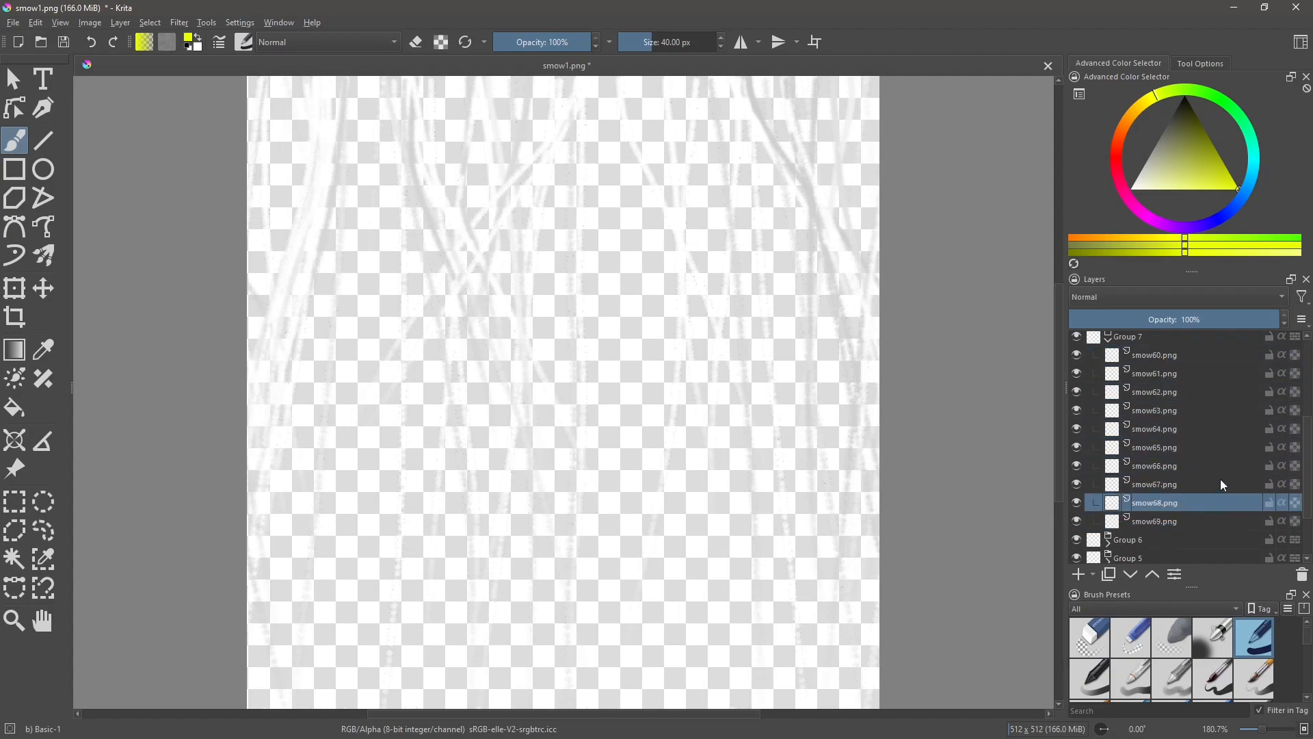
click(1108, 339)
Reverse the layer order in Group 8 so the frame numbers ascend from top to bottom, and collapse the group
click(1108, 427)
drag(1307, 461, 1308, 493)
drag(1167, 536, 1206, 385)
drag(1167, 537, 1205, 402)
drag(1167, 537, 1207, 439)
drag(1168, 538, 1209, 459)
drag(1168, 537, 1189, 494)
drag(1171, 538, 1193, 511)
click(1108, 354)
Reverse the layer order in Group 9 so the frame numbers ascend from top to bottom, and collapse the group
click(1108, 407)
drag(1306, 436, 1306, 463)
drag(1168, 529, 1205, 362)
drag(1167, 531, 1206, 418)
drag(1167, 530, 1205, 437)
drag(1167, 530, 1206, 457)
drag(1167, 530, 1204, 475)
drag(1166, 530, 1190, 511)
click(1109, 348)
Reverse the layer order in Group 10 so the frame numbers ascend from top to bottom, and collapse the group
click(1108, 390)
drag(1305, 424, 1306, 449)
drag(1167, 518, 1205, 365)
drag(1166, 518, 1204, 384)
drag(1166, 518, 1202, 421)
drag(1165, 518, 1197, 477)
drag(1164, 518, 1188, 494)
click(1108, 336)
Reverse the layer order in Group 11 so the frame numbers ascend from top to bottom, and collapse the group
click(1107, 374)
drag(1306, 420, 1306, 429)
drag(1158, 533, 1210, 359)
drag(1166, 534, 1230, 377)
drag(1166, 533, 1207, 413)
drag(1166, 533, 1203, 451)
drag(1168, 534, 1205, 470)
drag(1167, 533, 1227, 361)
click(1108, 353)
Reverse the layer order in Group 12 so the frame numbers ascend from top to bottom, and collapse the group
click(1109, 354)
drag(1168, 534, 1213, 396)
drag(1167, 533, 1207, 415)
drag(1167, 533, 1201, 452)
drag(1167, 535, 1205, 470)
drag(1167, 534, 1225, 343)
click(1108, 355)
Reverse the layer order in Group 13 so the frame numbers ascend from top to bottom, and collapse the group
scroll(1109, 355, up, 1)
click(1108, 390)
scroll(1149, 444, down, 1)
drag(1167, 517, 1219, 363)
drag(1166, 518, 1211, 398)
drag(1167, 518, 1211, 417)
drag(1167, 517, 1202, 453)
drag(1167, 519, 1223, 347)
click(1109, 336)
Reverse the layer order in Group 14 so the frame numbers ascend from top to bottom, and collapse the group
scroll(1109, 346, up, 1)
click(1108, 375)
scroll(1210, 541, down, 1)
drag(1167, 518, 1215, 383)
drag(1164, 518, 1211, 401)
drag(1166, 519, 1209, 419)
drag(1201, 466, 1201, 465)
drag(1195, 526, 1195, 483)
drag(1193, 526, 1190, 500)
click(1108, 343)
Reverse the layer order in Group 15 so it runs downward from smow140.png to smow149.png, and collapse the group
scroll(1270, 418, up, 2)
click(1108, 362)
drag(1189, 340, 1192, 373)
drag(1199, 544, 1208, 350)
drag(1193, 544, 1194, 387)
drag(1195, 544, 1214, 406)
drag(1195, 543, 1195, 424)
drag(1179, 544, 1178, 443)
drag(1179, 544, 1185, 480)
drag(1197, 544, 1201, 499)
drag(1199, 544, 1201, 516)
click(1109, 343)
Move the layers smow1.png through smow10.png out of Group 1 to above Group 15, and delete the emptied Group 1
scroll(1176, 432, down, 2)
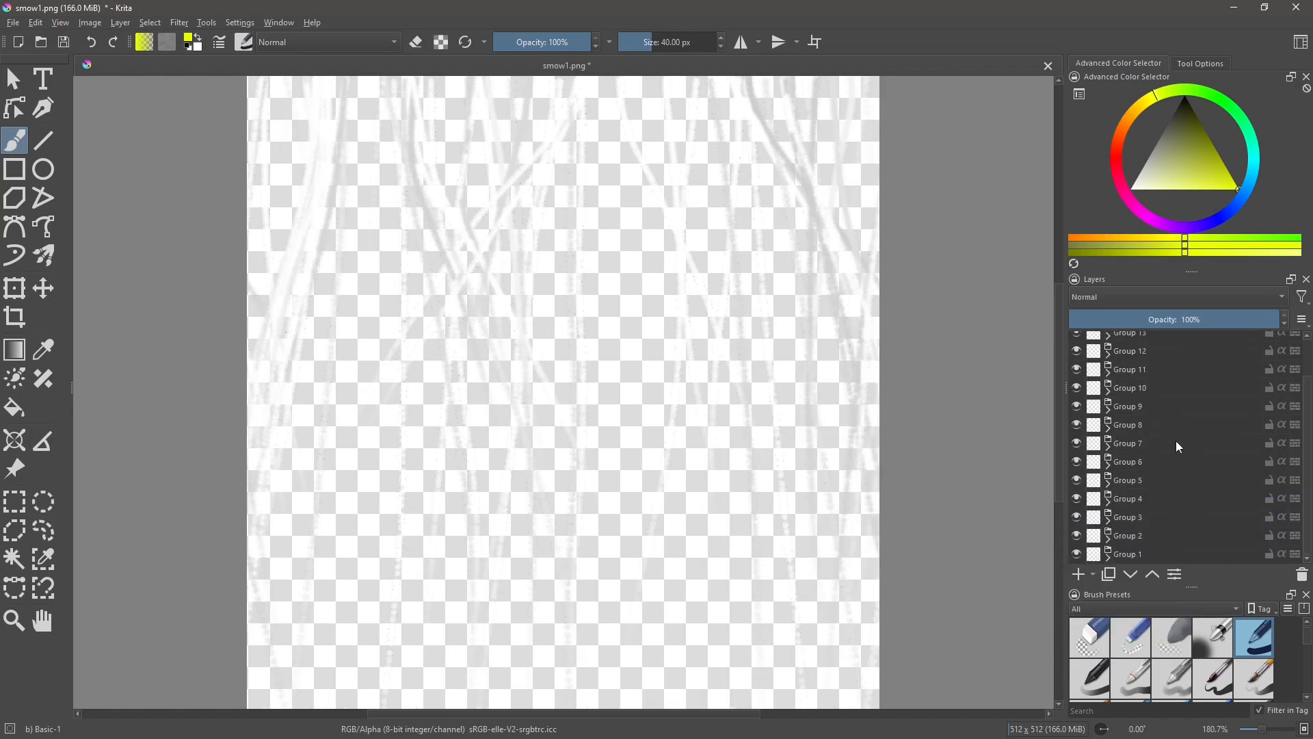
click(1108, 558)
scroll(1156, 537, down, 3)
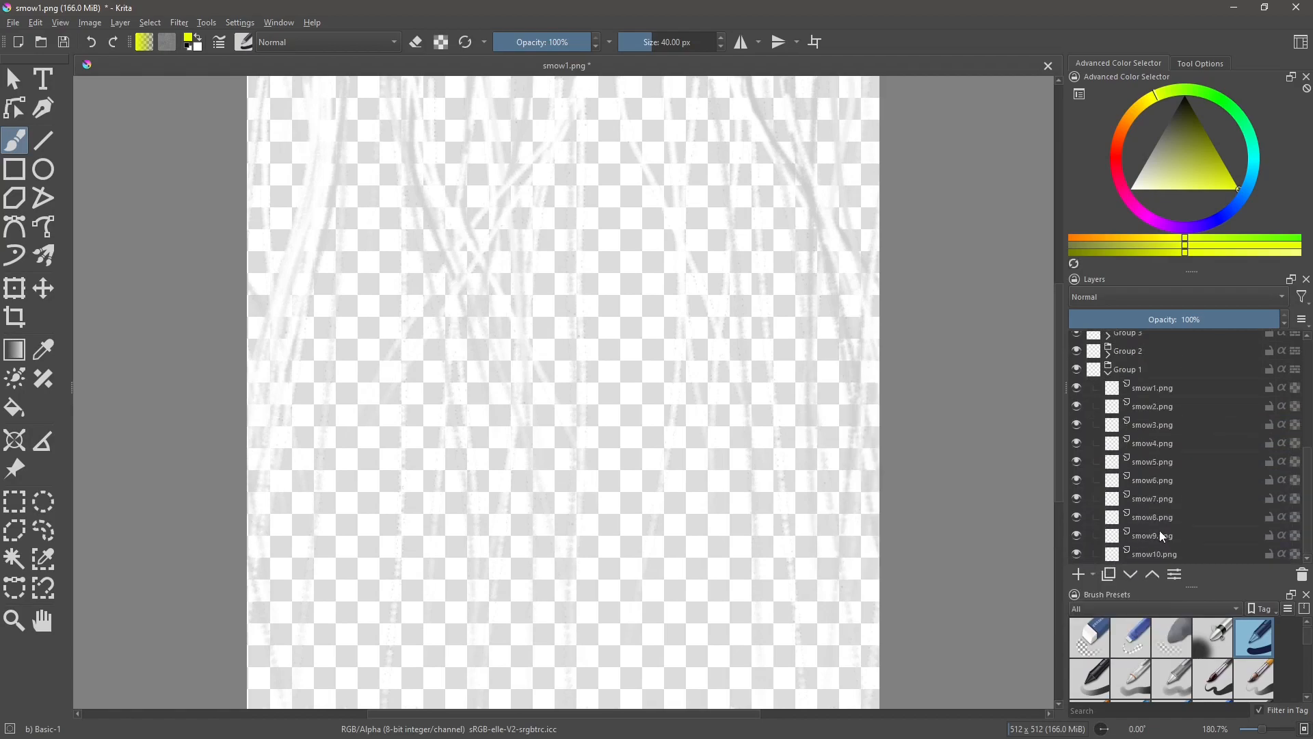
click(1144, 388)
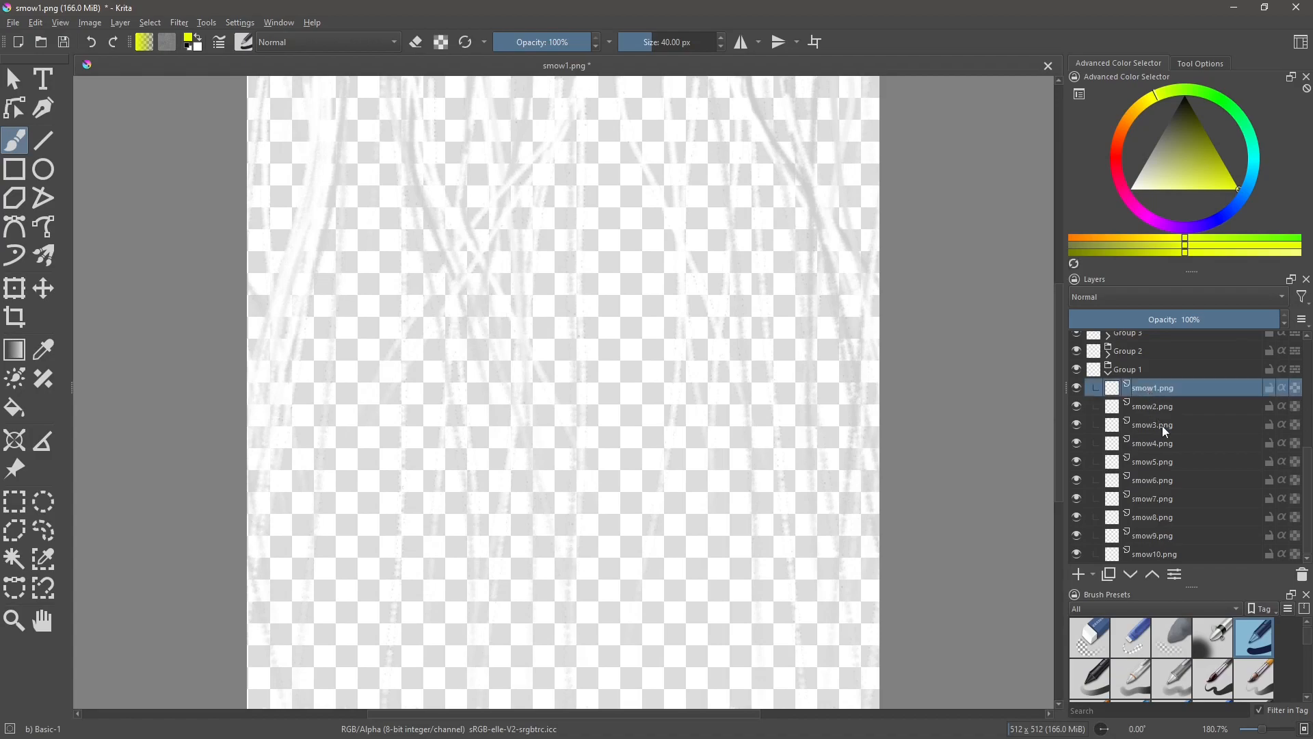
shift+click(1159, 550)
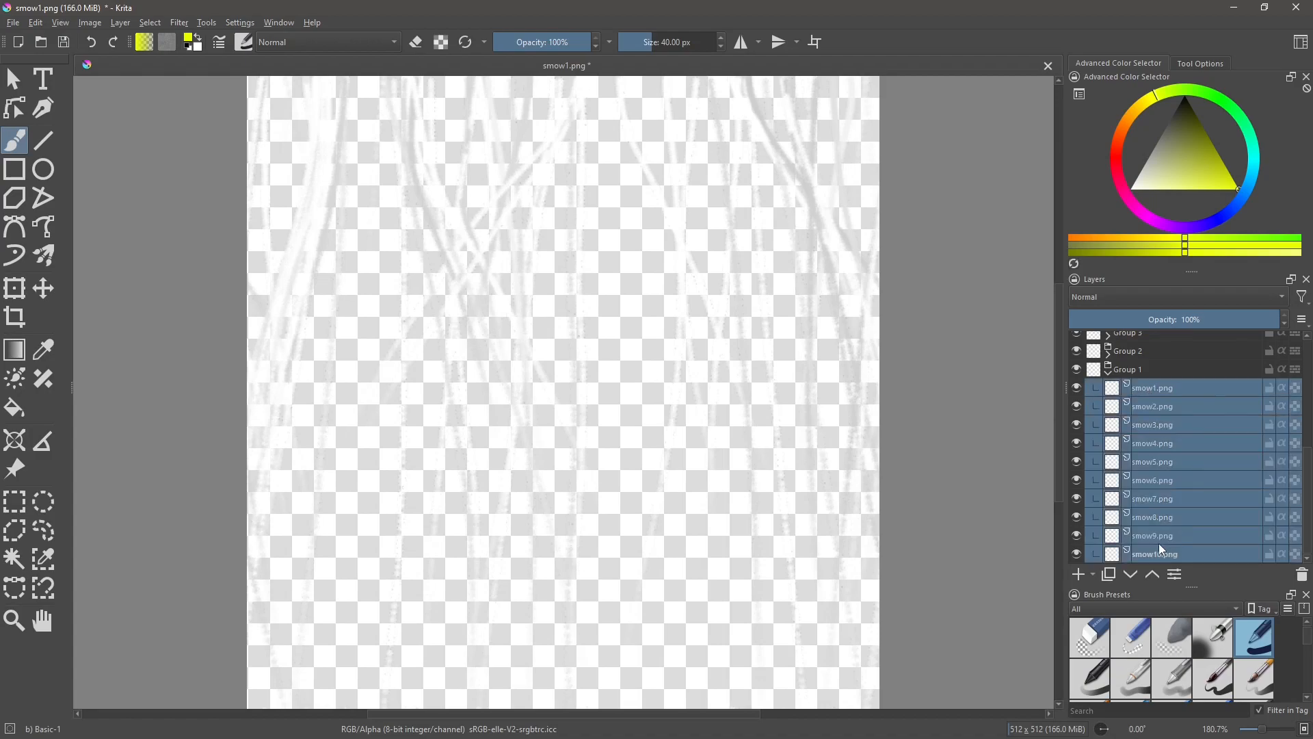
drag(1166, 394, 1167, 332)
scroll(1189, 441, down, 4)
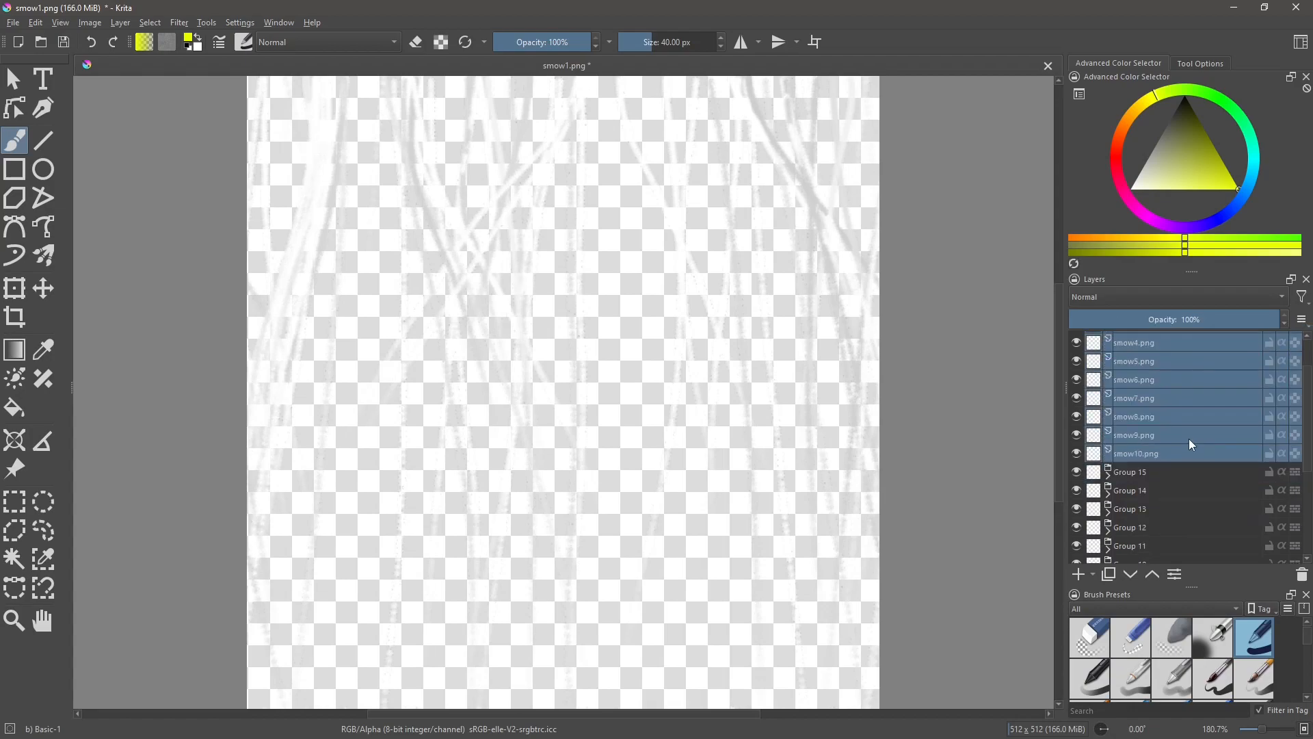
click(1134, 556)
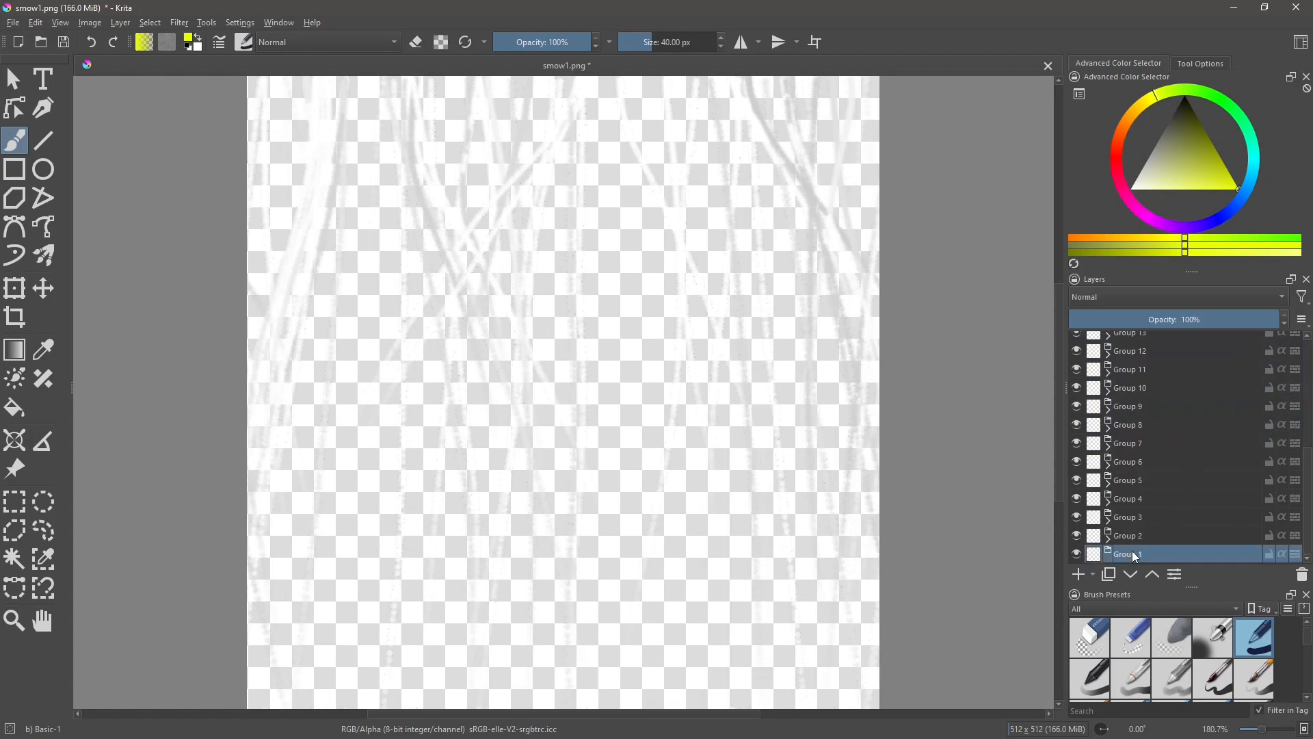
Move the layers smow11.png through smow19.png out of Group 2 to directly above Group 15, and delete the emptied Group 2
click(1110, 557)
scroll(1182, 529, down, 3)
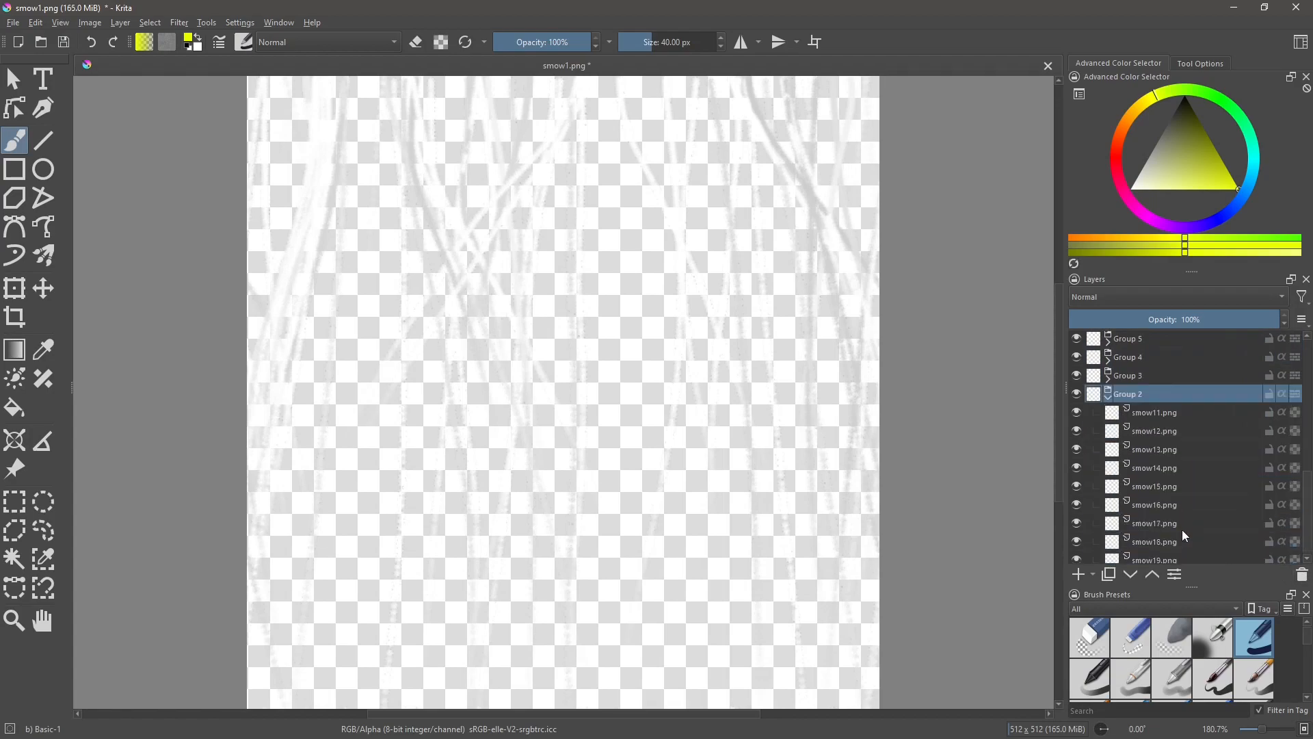
click(1164, 411)
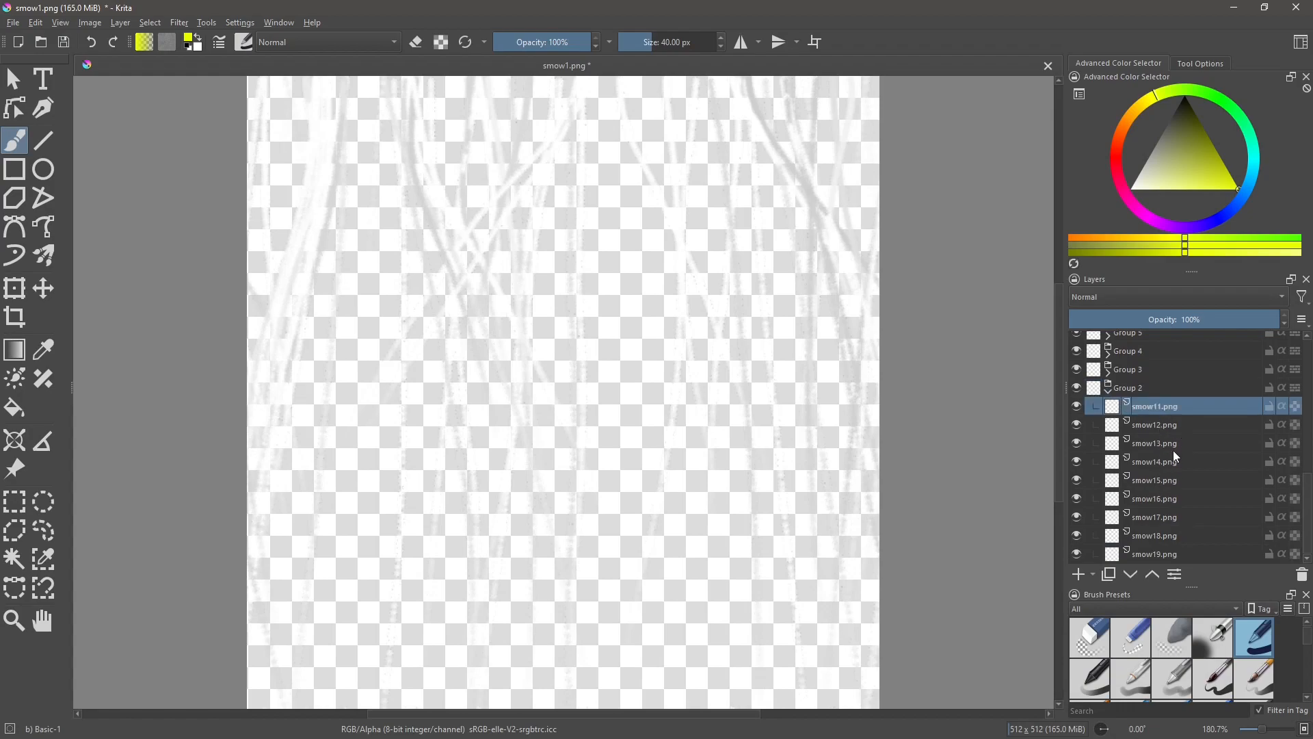
shift+click(1162, 551)
drag(1163, 408, 1215, 420)
scroll(1197, 437, down, 5)
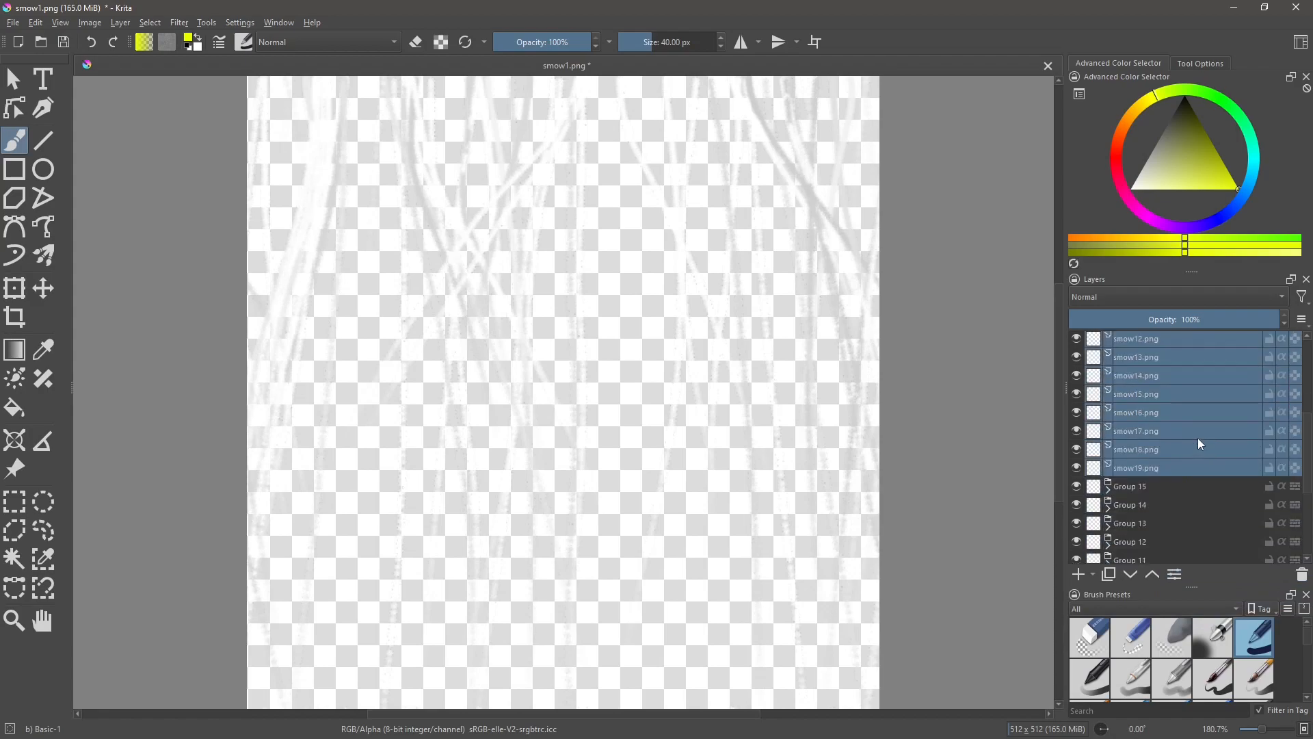
scroll(1197, 451, down, 1)
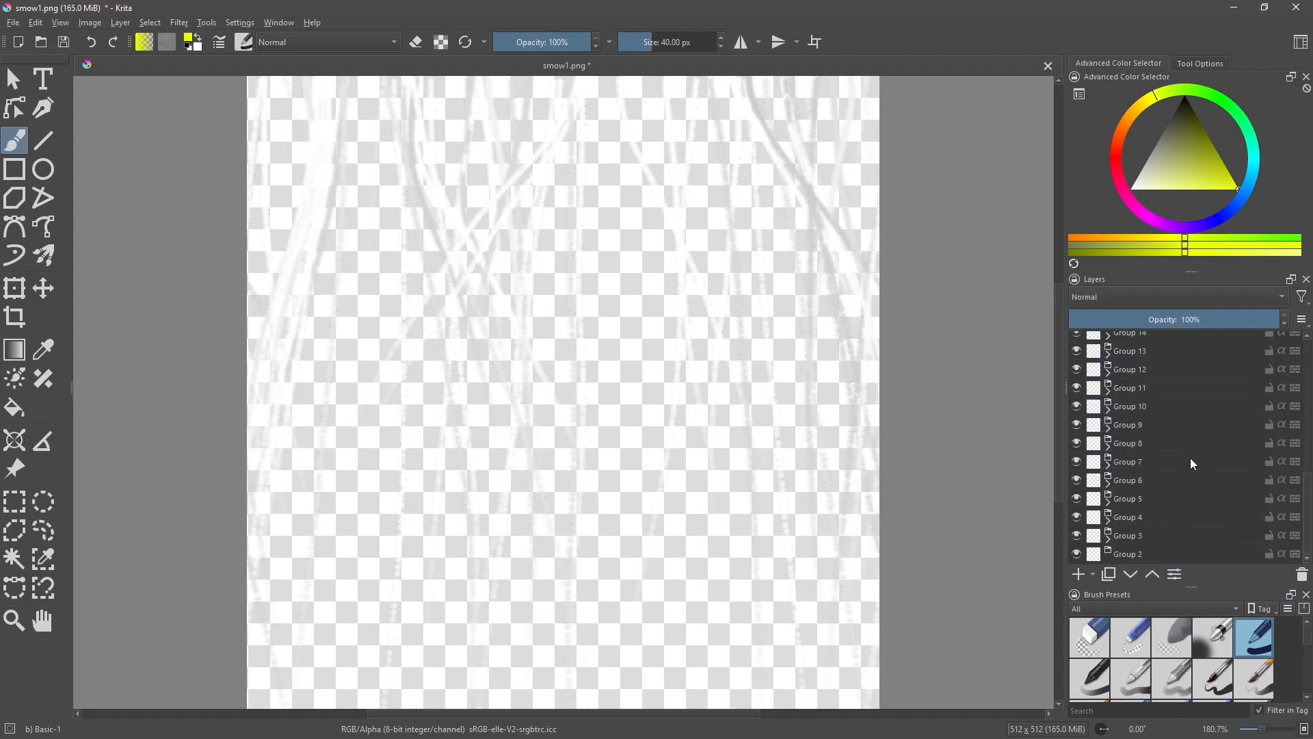
click(1132, 557)
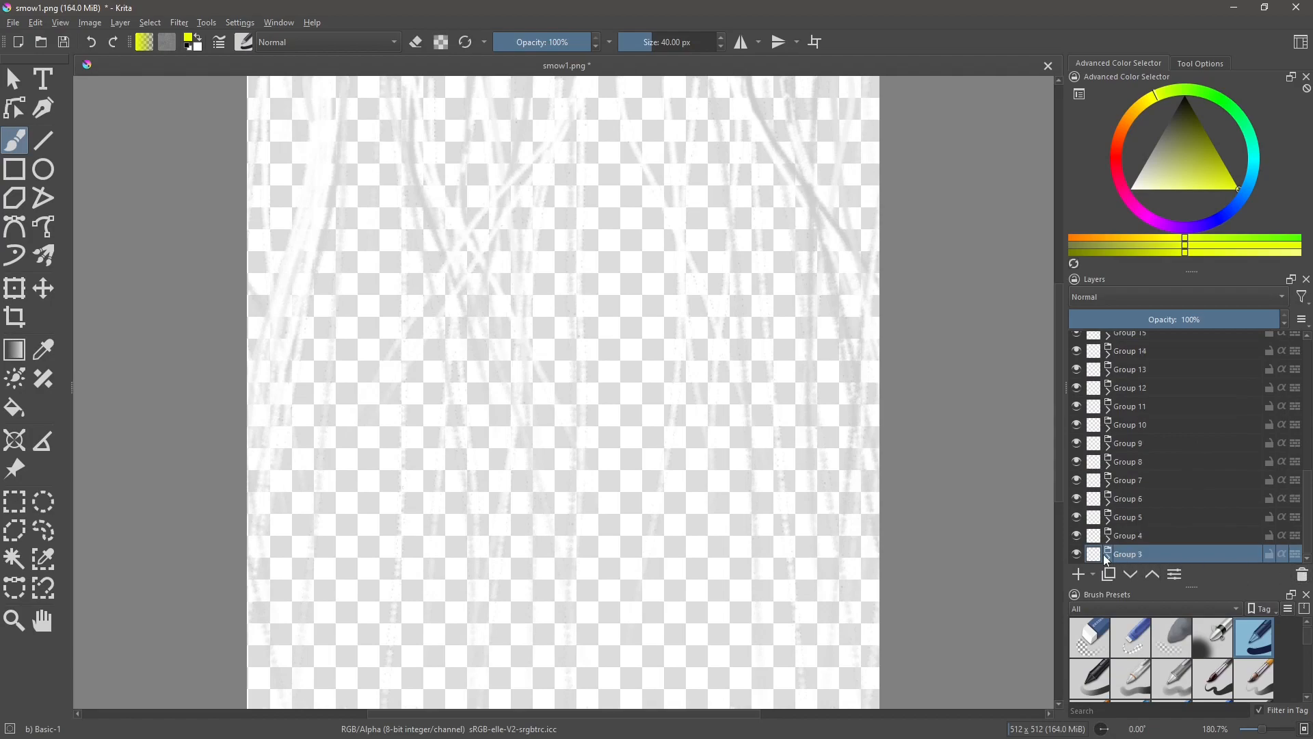
Move the layers smow20.png through smow29.png out of Group 3 to directly above Group 15, and delete the emptied Group 3
click(1109, 557)
scroll(1175, 548, down, 3)
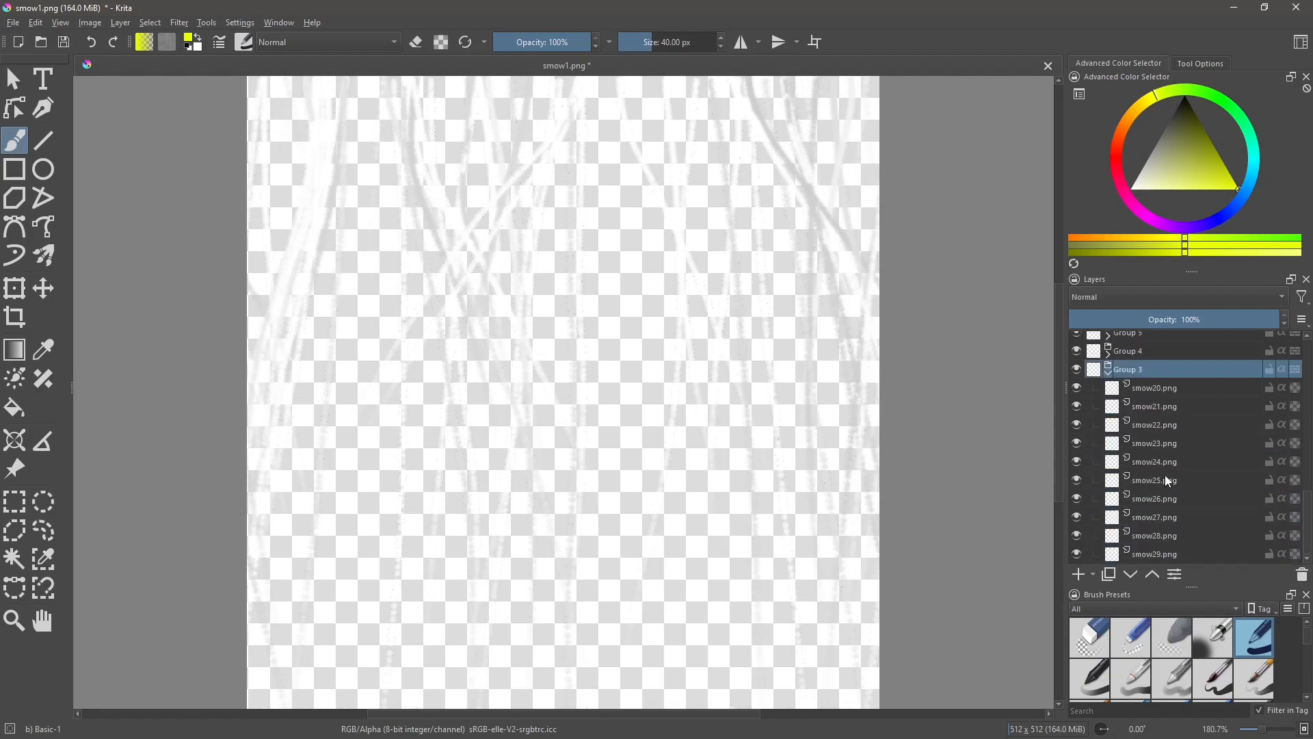
click(1164, 388)
shift+click(1172, 555)
drag(1170, 385, 1224, 478)
scroll(1201, 435, down, 6)
click(1156, 555)
click(1302, 574)
Move the layers smow30.png through smow39.png out of Group 4 to directly above Group 15, and delete the emptied Group 4
click(1108, 557)
scroll(1158, 481, down, 4)
click(1164, 387)
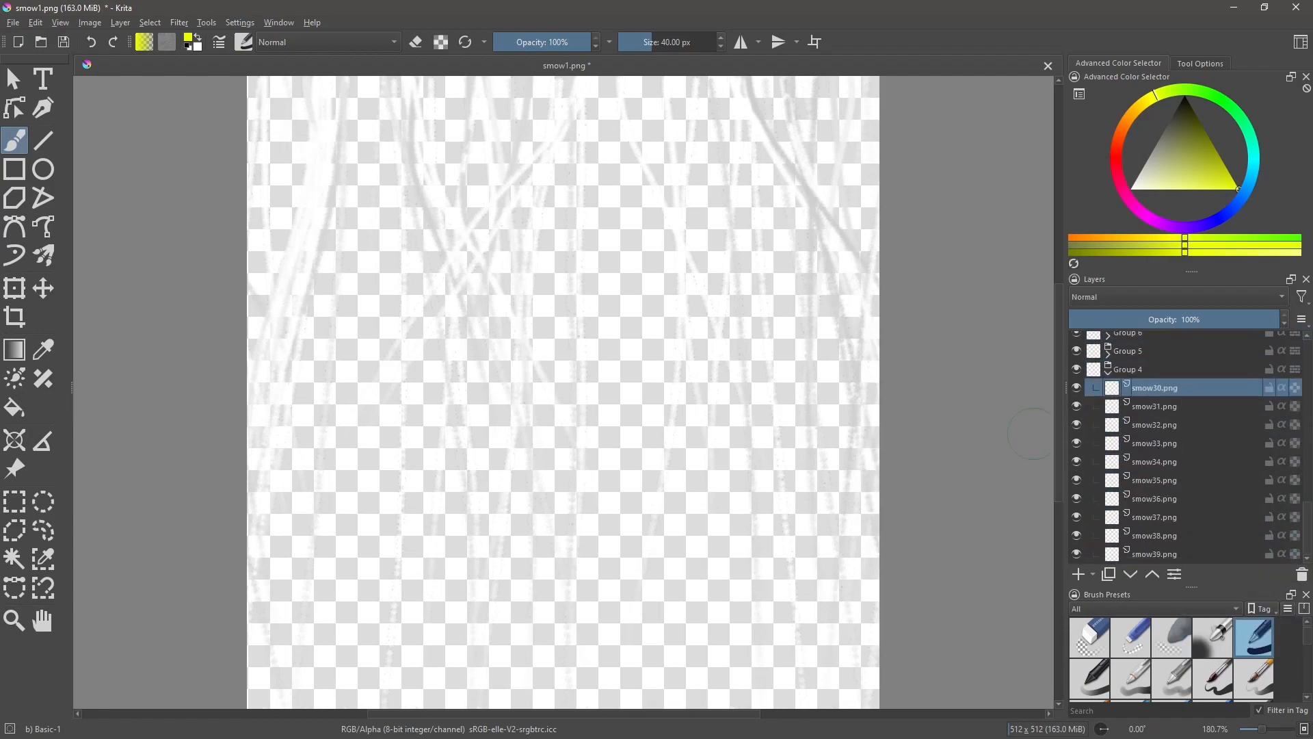
shift+click(1156, 554)
drag(1166, 388, 1207, 385)
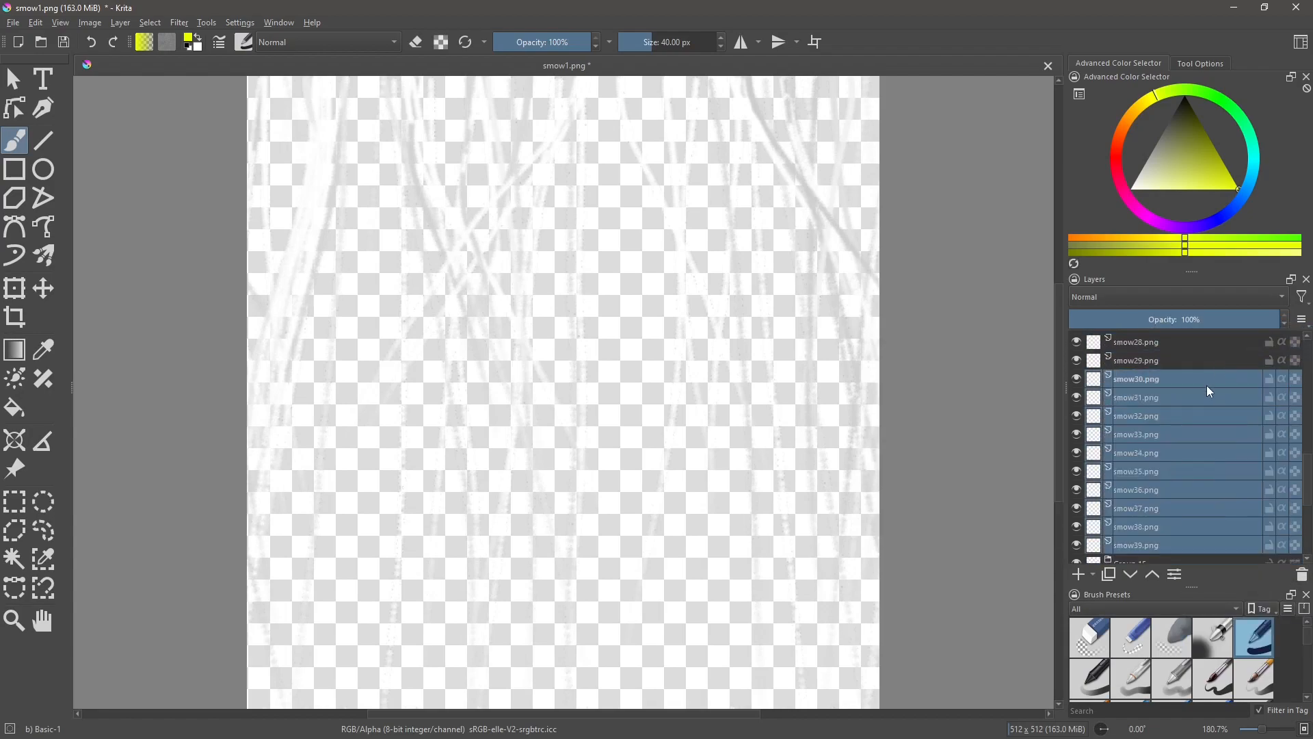
scroll(1207, 411, down, 6)
click(1207, 555)
click(1302, 575)
Move the layers smow40.png through smow49.png out of Group 5 to directly above Group 15, and delete the emptied Group 5
click(1108, 557)
scroll(1156, 479, down, 4)
click(1168, 388)
scroll(1181, 465, down, 1)
scroll(1180, 492, up, 1)
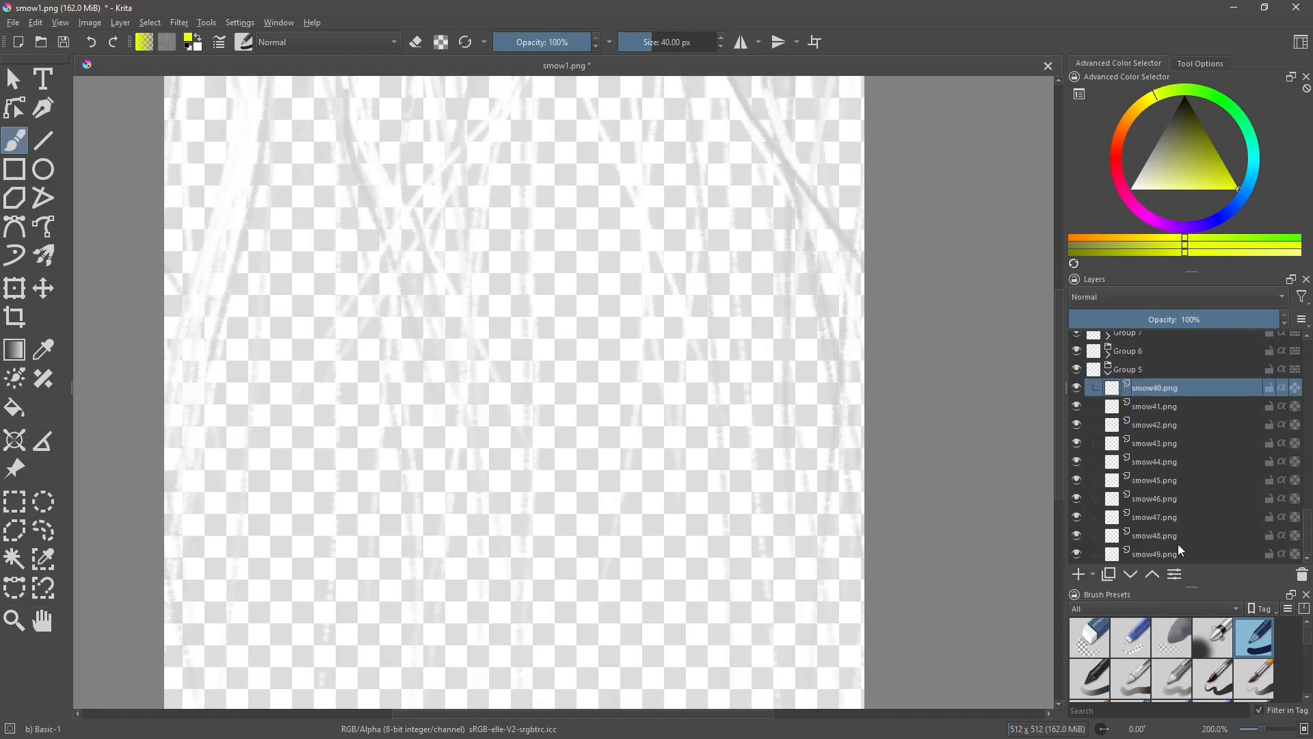
shift+click(1175, 552)
drag(1160, 385, 1204, 424)
scroll(1201, 423, down, 1)
scroll(1011, 415, down, 2)
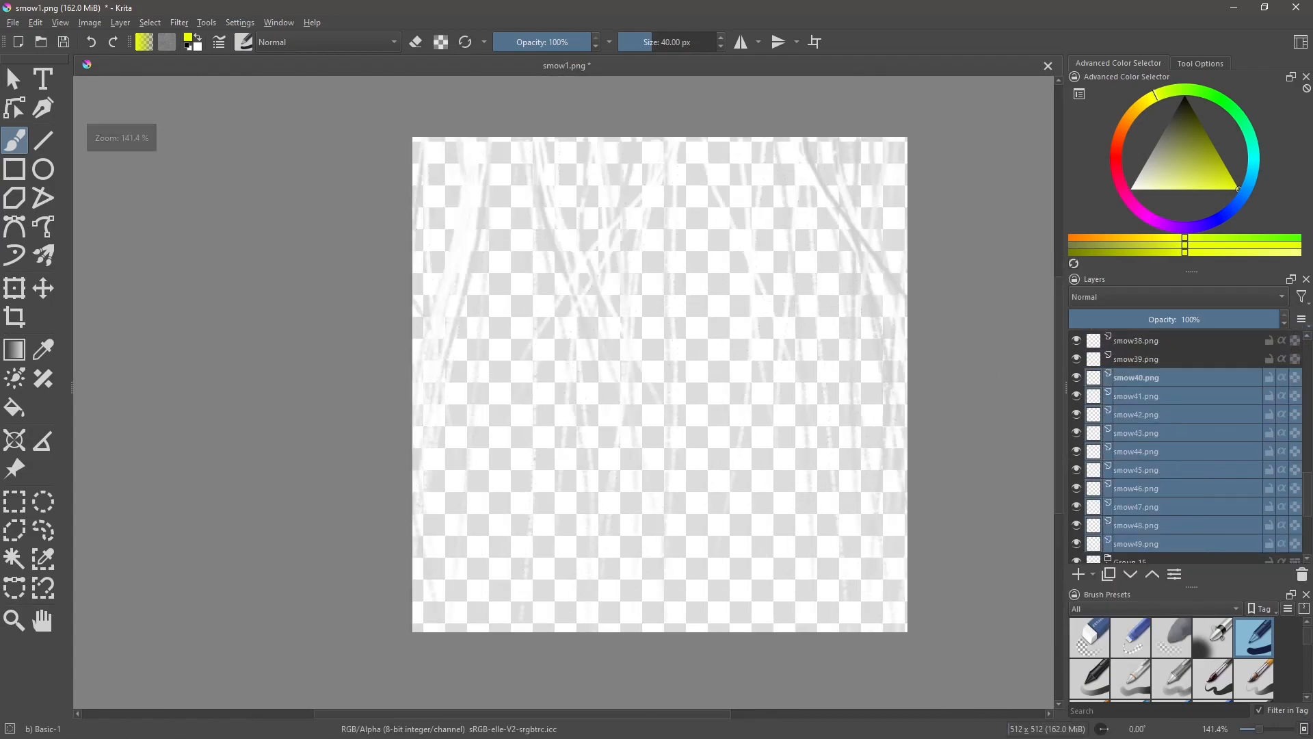
scroll(1122, 424, down, 5)
click(1191, 552)
click(1302, 575)
Move all frame layers out of Group 6 to directly above Group 15, and delete the emptied Group 6
click(1108, 557)
scroll(1156, 479, down, 4)
click(1175, 389)
shift+click(1156, 554)
drag(1186, 479, 1245, 481)
scroll(1249, 485, down, 4)
click(1245, 553)
click(1302, 576)
Move all frame layers out of Group 7 to directly above Group 15, and delete the emptied Group 7
click(1108, 557)
scroll(1153, 472, down, 4)
click(1164, 388)
shift+click(1156, 554)
drag(1192, 389, 1260, 420)
scroll(1245, 431, down, 4)
click(1225, 554)
click(1301, 574)
Move all frame layers out of Group 8 to directly above Group 15, and delete the emptied Group 8
click(1109, 556)
scroll(1136, 493, down, 4)
click(1163, 388)
shift+click(1156, 553)
drag(1179, 398, 1224, 471)
scroll(1203, 410, down, 4)
click(1224, 554)
click(1303, 580)
Move all frame layers out of Group 9 to directly above Group 15, and delete the emptied Group 9
click(1108, 557)
scroll(1163, 472, down, 4)
click(1163, 388)
shift+click(1164, 552)
scroll(1224, 472, down, 4)
click(1231, 554)
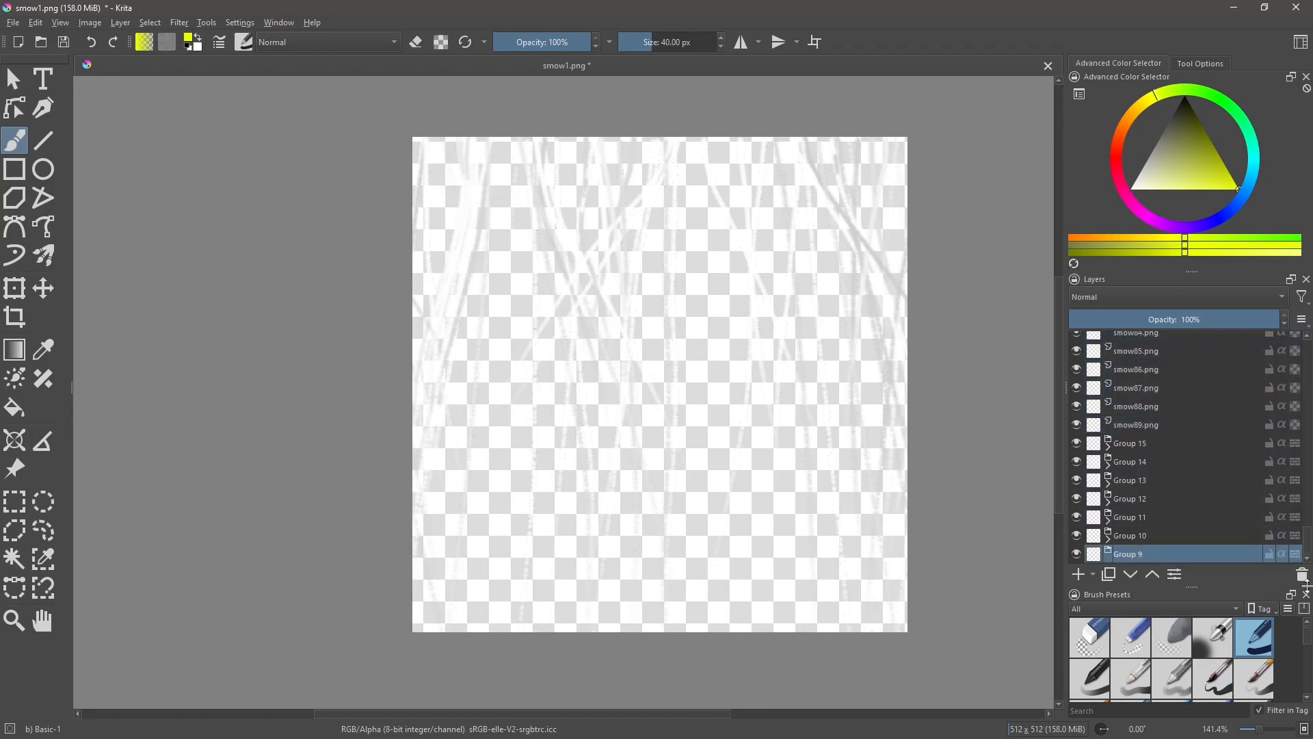
click(1302, 575)
Move all frame layers out of Group 10 to directly above Group 15, and delete the emptied Group 10
click(1109, 556)
scroll(1149, 558, down, 4)
click(1159, 390)
shift+click(1150, 556)
drag(1157, 389, 1179, 343)
scroll(1202, 403, down, 3)
click(1235, 553)
click(1304, 580)
Move all frame layers out of Group 11 to directly above Group 15, and delete the emptied Group 11
click(1108, 557)
scroll(1204, 472, down, 3)
click(1163, 384)
shift+click(1156, 550)
scroll(1190, 472, down, 3)
click(1149, 555)
click(1302, 575)
Move all frame layers out of Group 12 to directly above Group 15, and delete the emptied Group 12
click(1108, 558)
scroll(1164, 472, down, 3)
click(1163, 389)
shift+click(1160, 553)
scroll(1204, 465, down, 3)
click(1156, 555)
click(1302, 575)
Move all frame layers out of Group 13 to directly above Group 15, and delete the emptied Group 13
click(1108, 557)
scroll(1169, 472, down, 3)
click(1164, 388)
shift+click(1162, 553)
scroll(1213, 450, down, 3)
click(1163, 554)
click(1303, 575)
Move all frame layers out of Group 14 to directly above Group 15, and delete the emptied Group 14
click(1108, 557)
scroll(1163, 472, down, 3)
click(1166, 389)
shift+click(1162, 554)
click(1129, 557)
key(shift+Delete)
Move the remaining frame layers out of Group 15 to the end of the ordered stack, and delete the emptied Group 15
click(1108, 558)
scroll(1143, 472, down, 4)
click(1165, 370)
shift+click(1173, 555)
scroll(1163, 472, down, 3)
click(1143, 557)
click(1302, 575)
Save the ordered layer stack as a Photoshop image named snow.psd in the snow hole folder
scroll(1169, 433, up, 11)
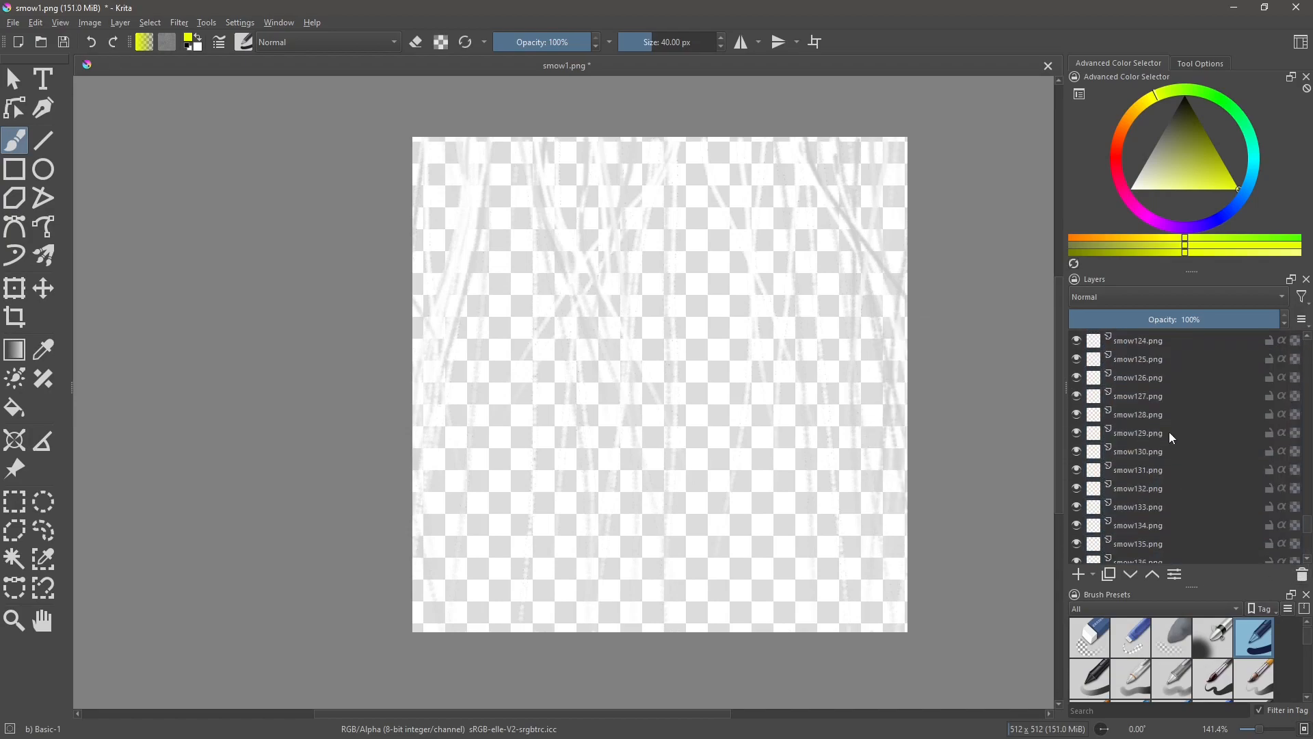
scroll(1169, 432, up, 20)
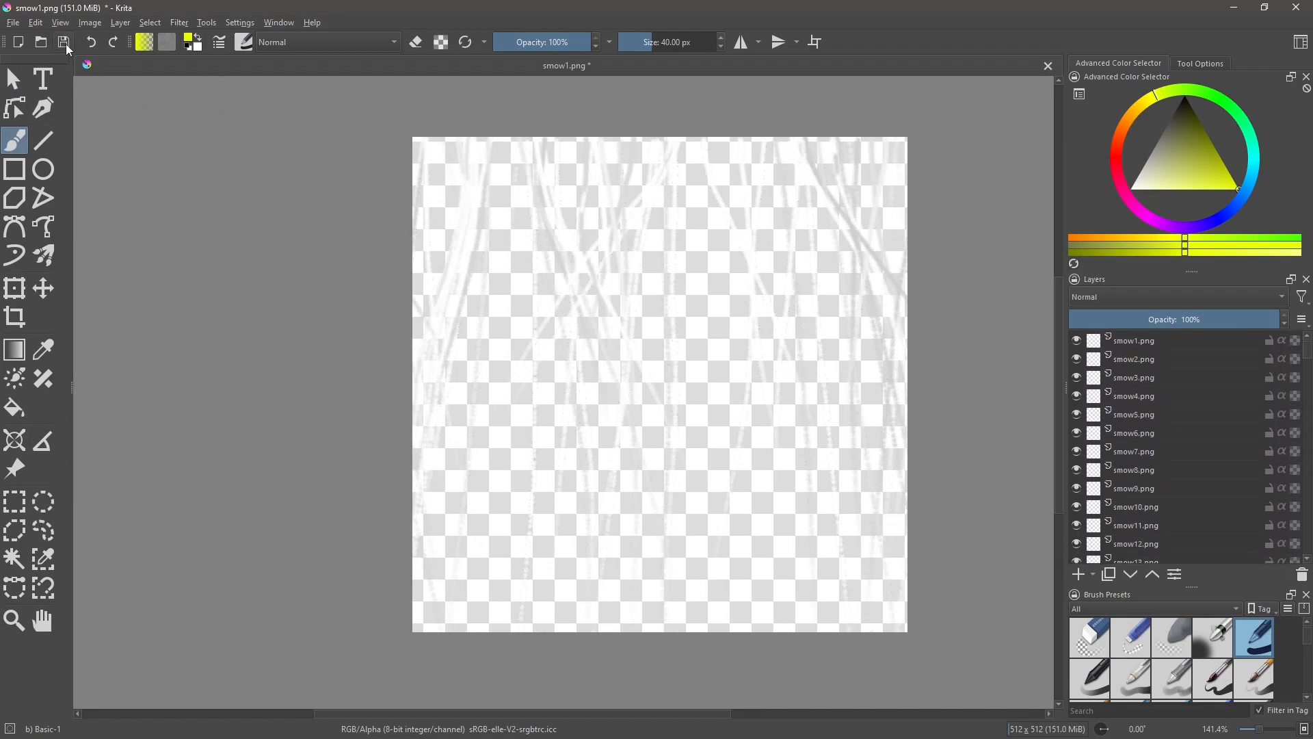
click(13, 22)
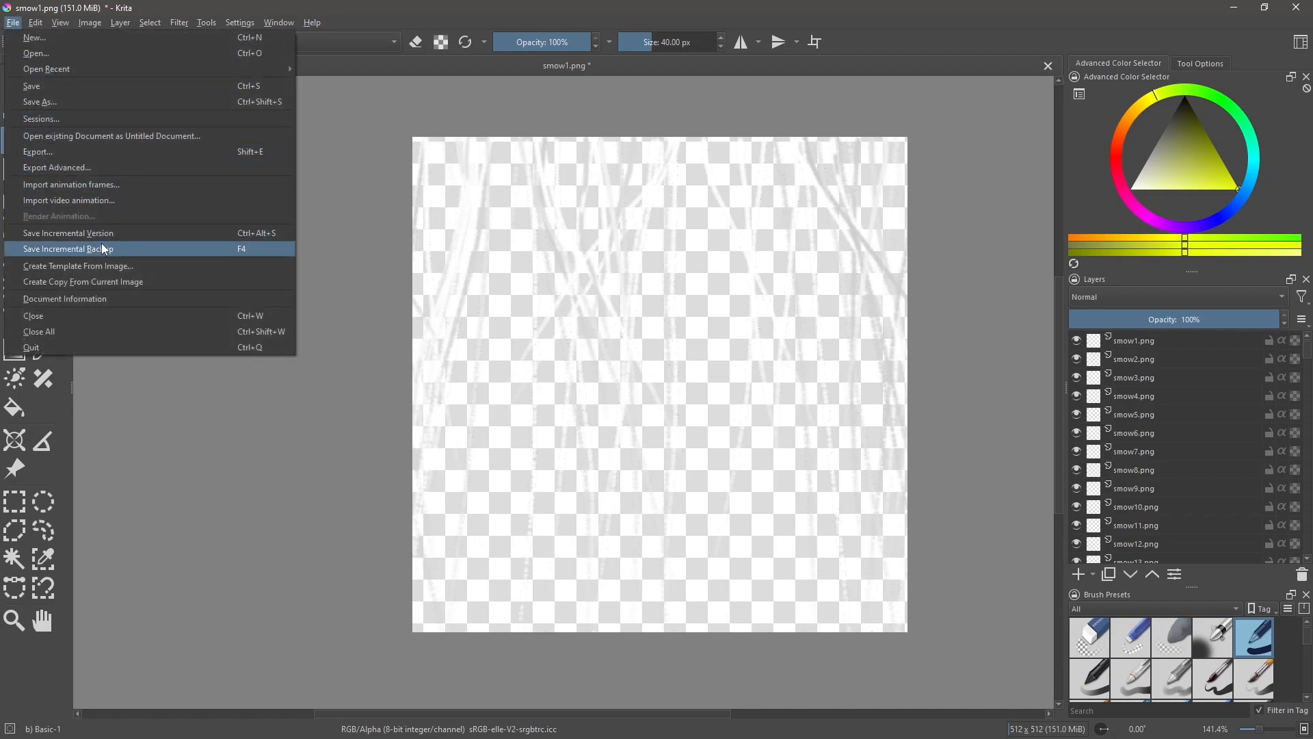
click(64, 101)
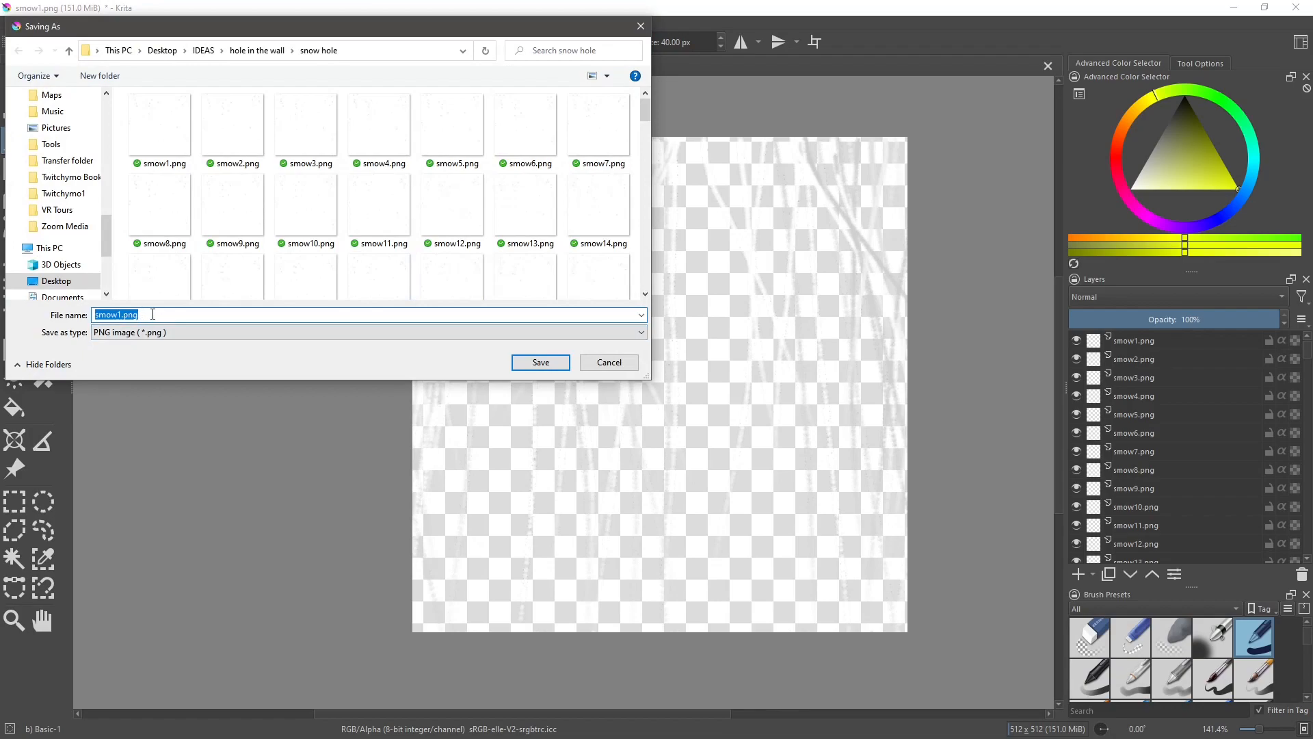
text(snow)
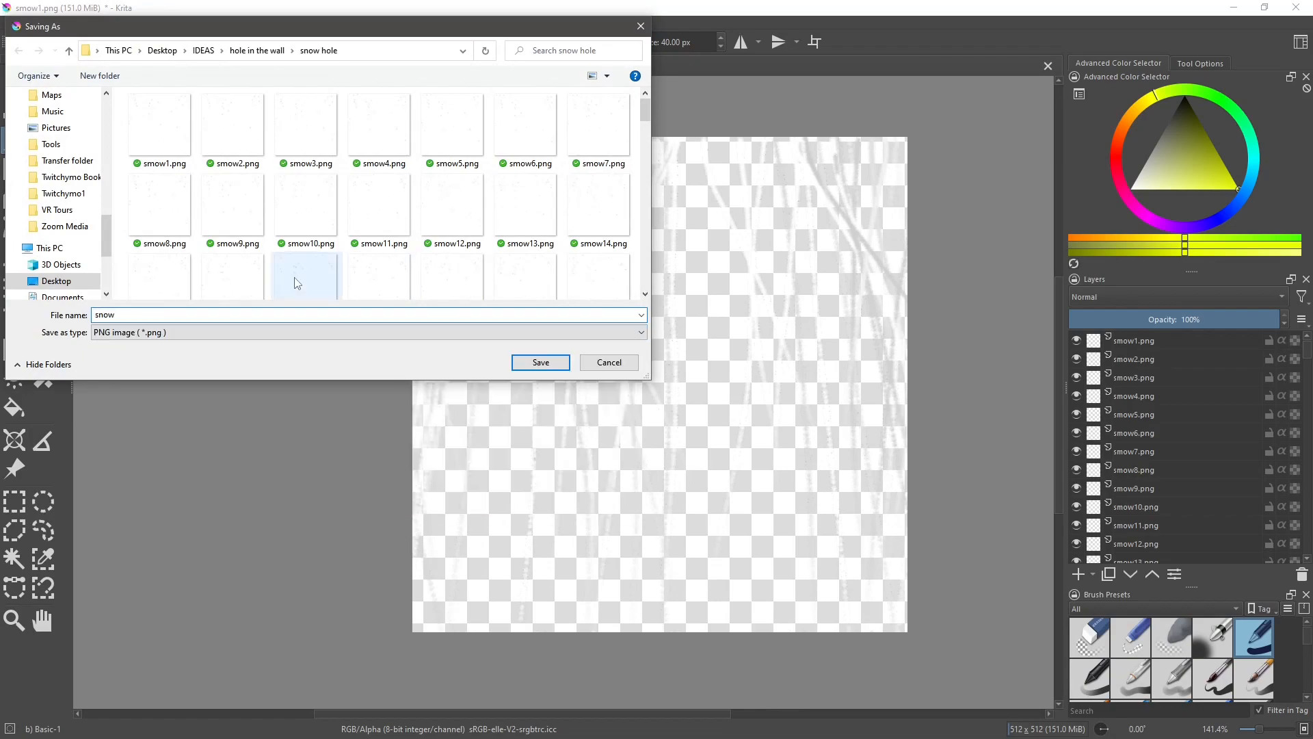
click(207, 333)
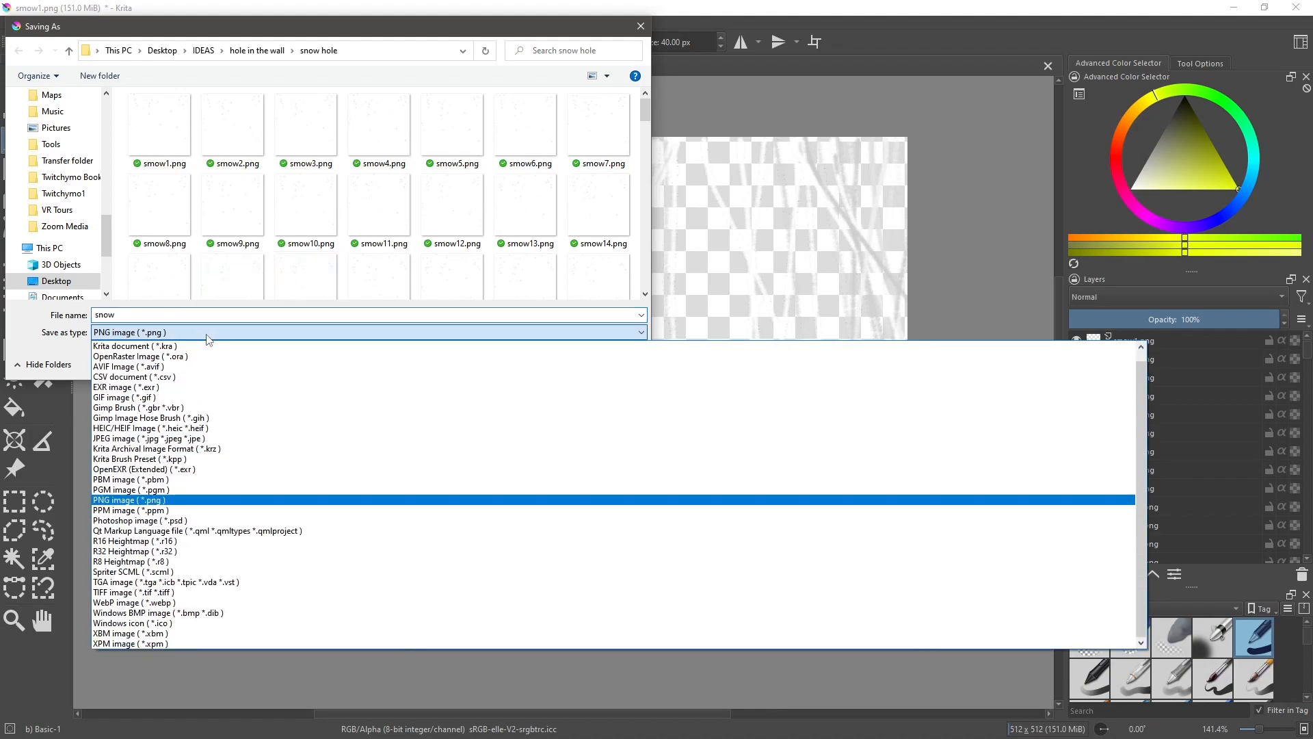
click(171, 520)
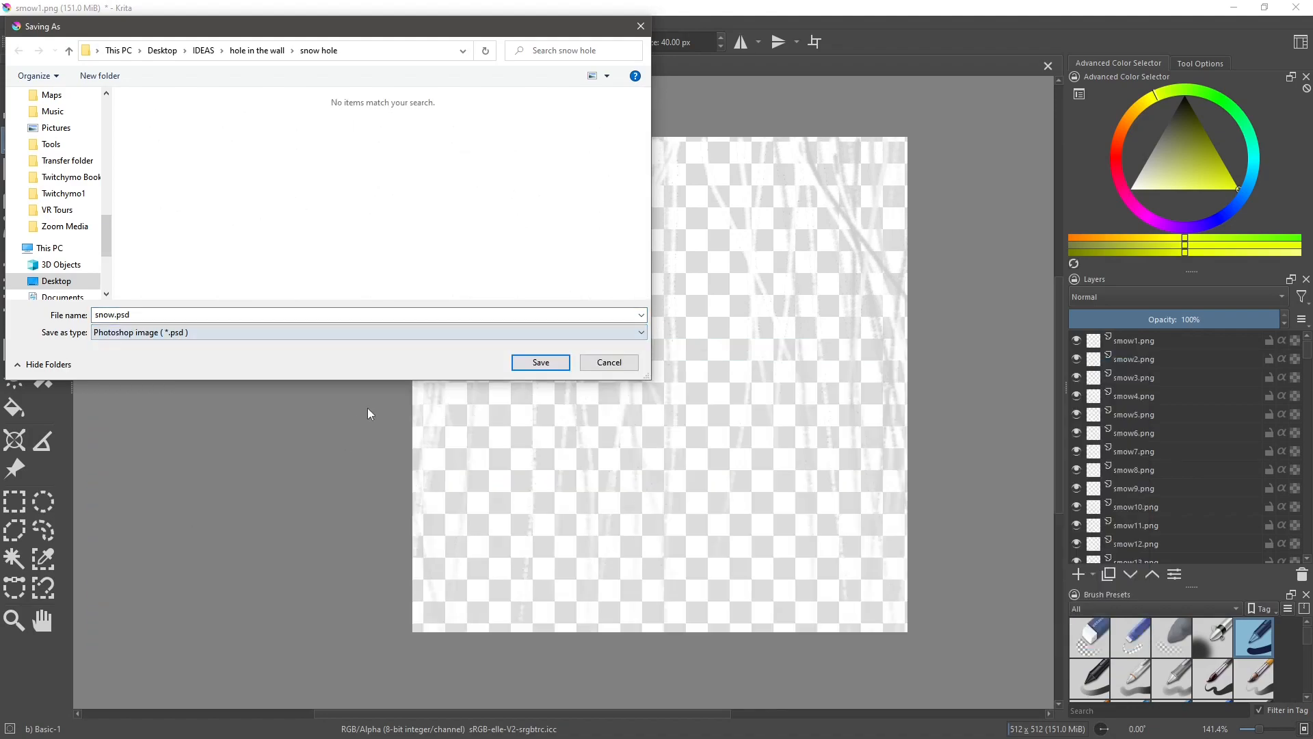
click(540, 363)
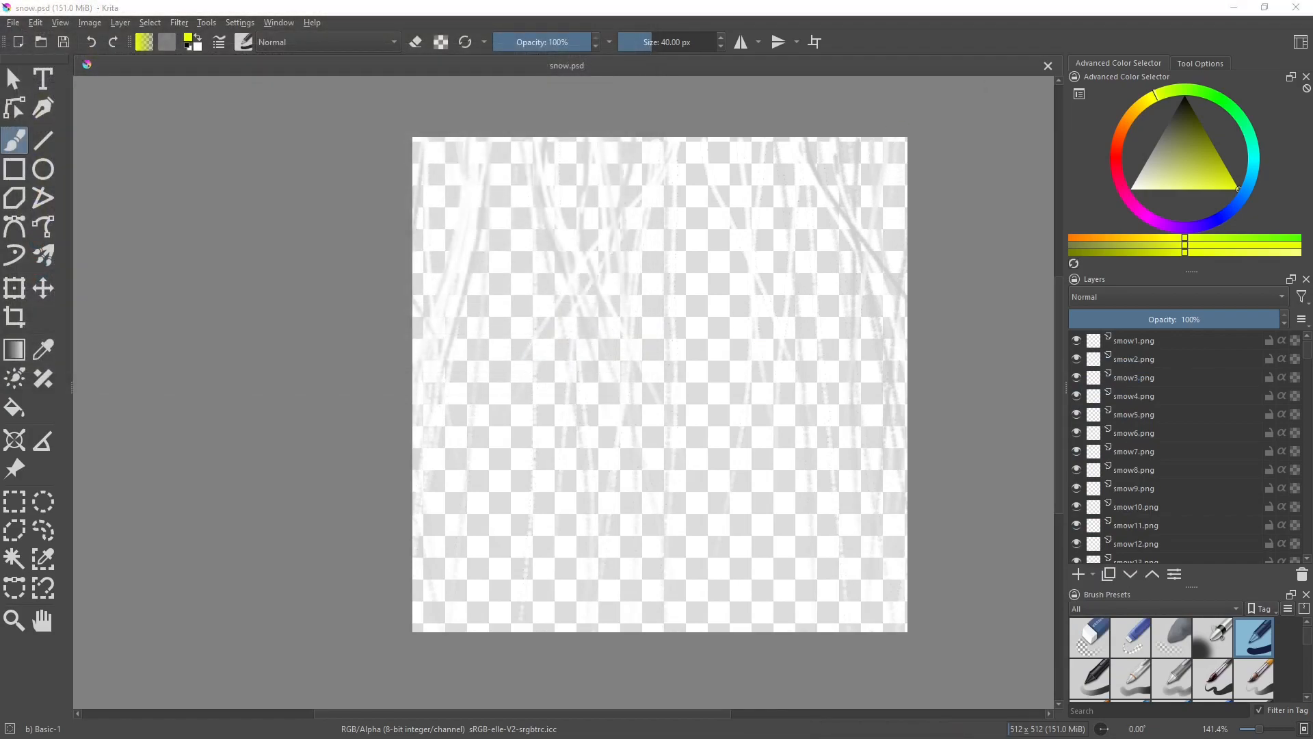
Switch to Cartoon Animator 4 and copy the Flashlight prop from its Freebie folder into Cartoon Animator 5's content library
key(alt+Tab)
key(alt+Tab)
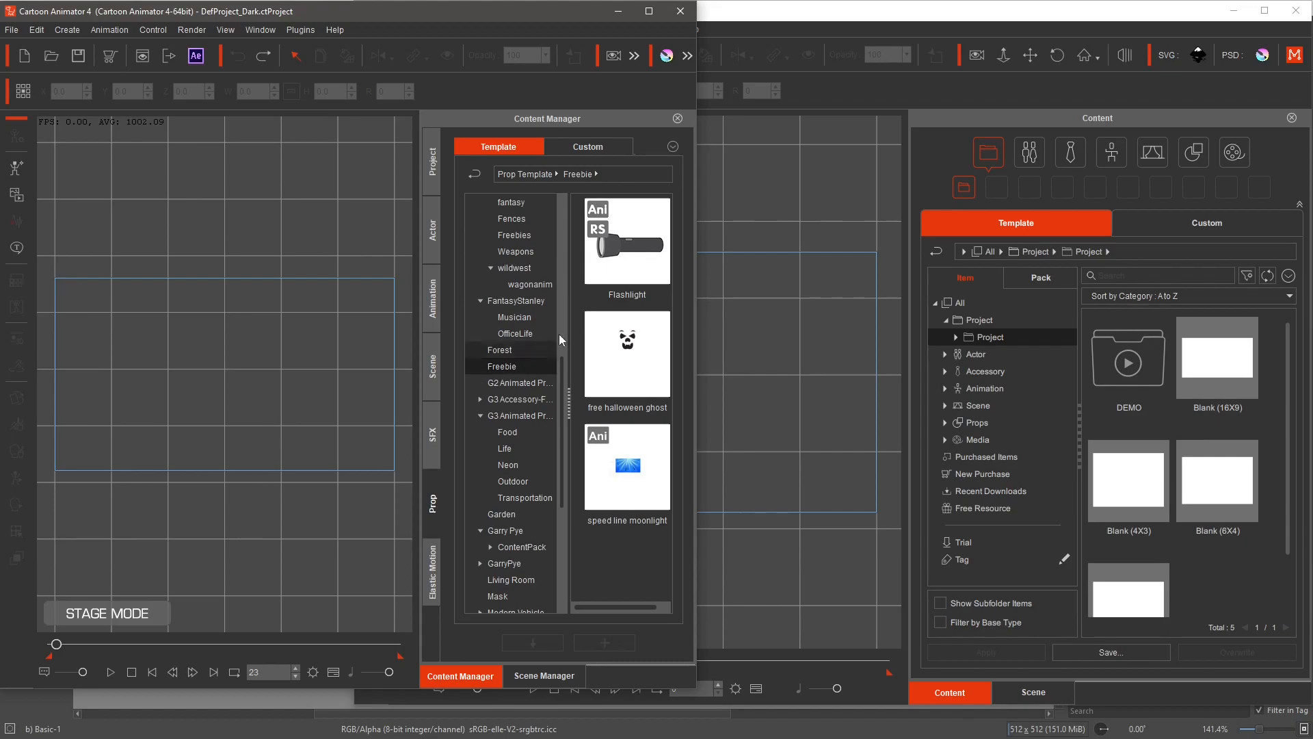
drag(613, 247, 1196, 543)
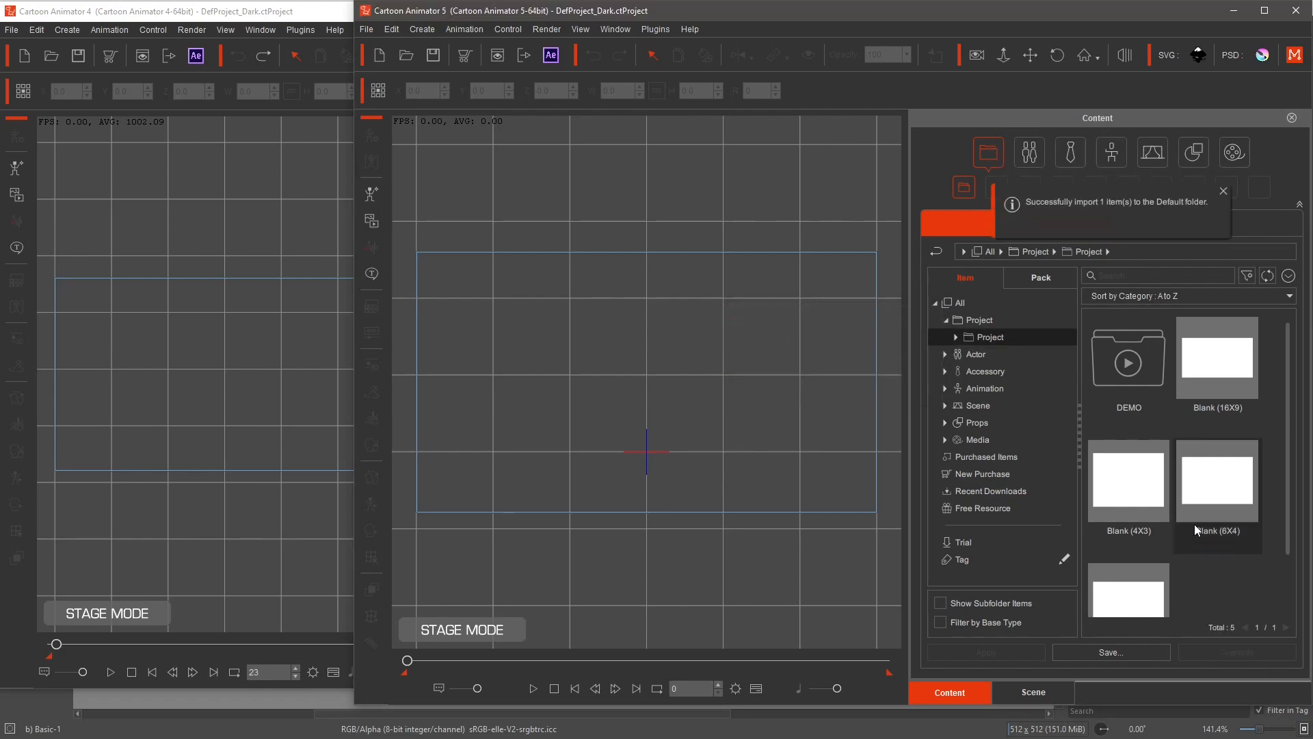
Find the imported Flashlight prop among the custom props in Cartoon Animator 5's content library and select it
click(956, 337)
click(957, 339)
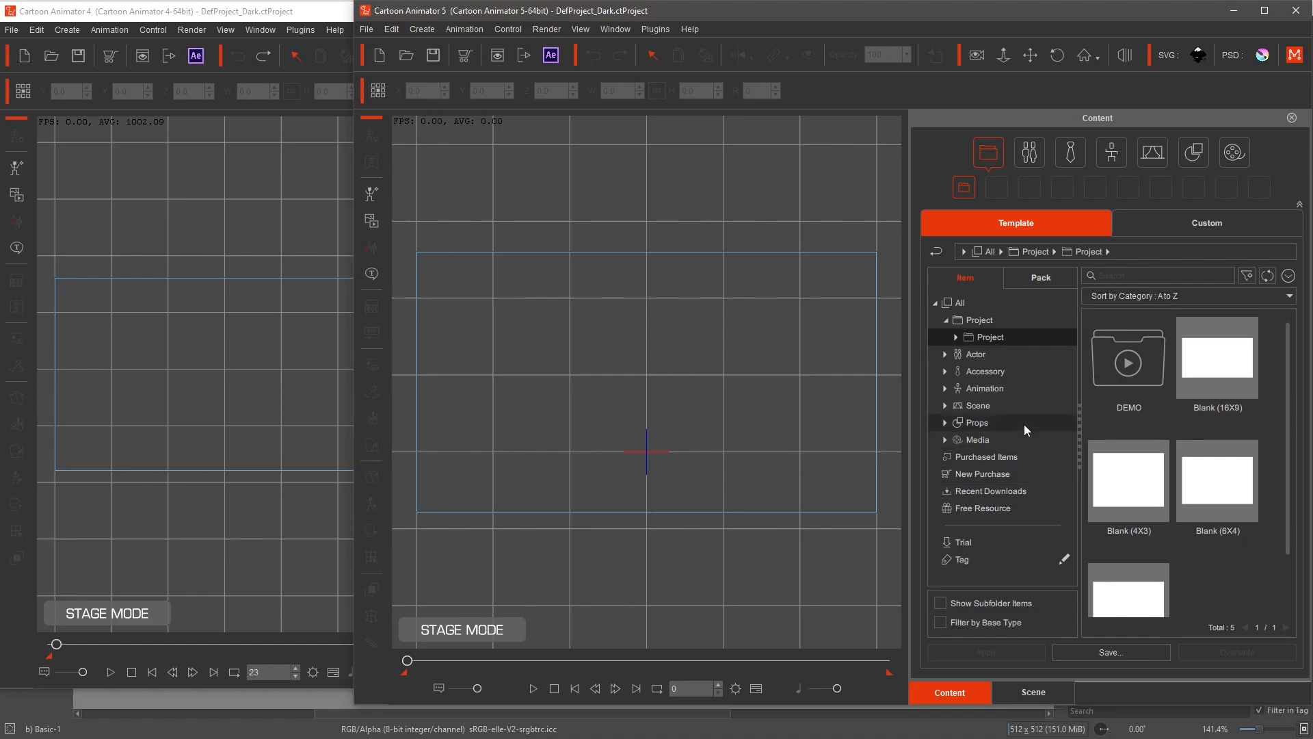
click(946, 424)
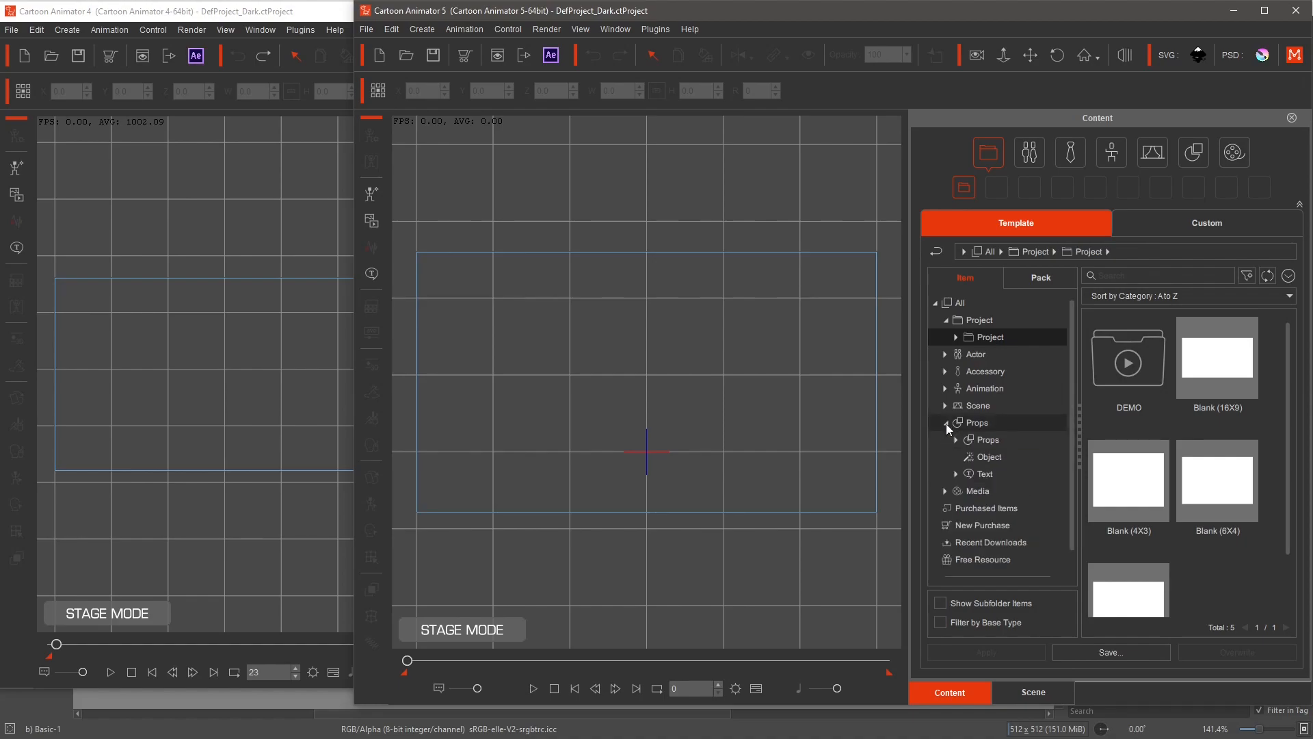
click(957, 437)
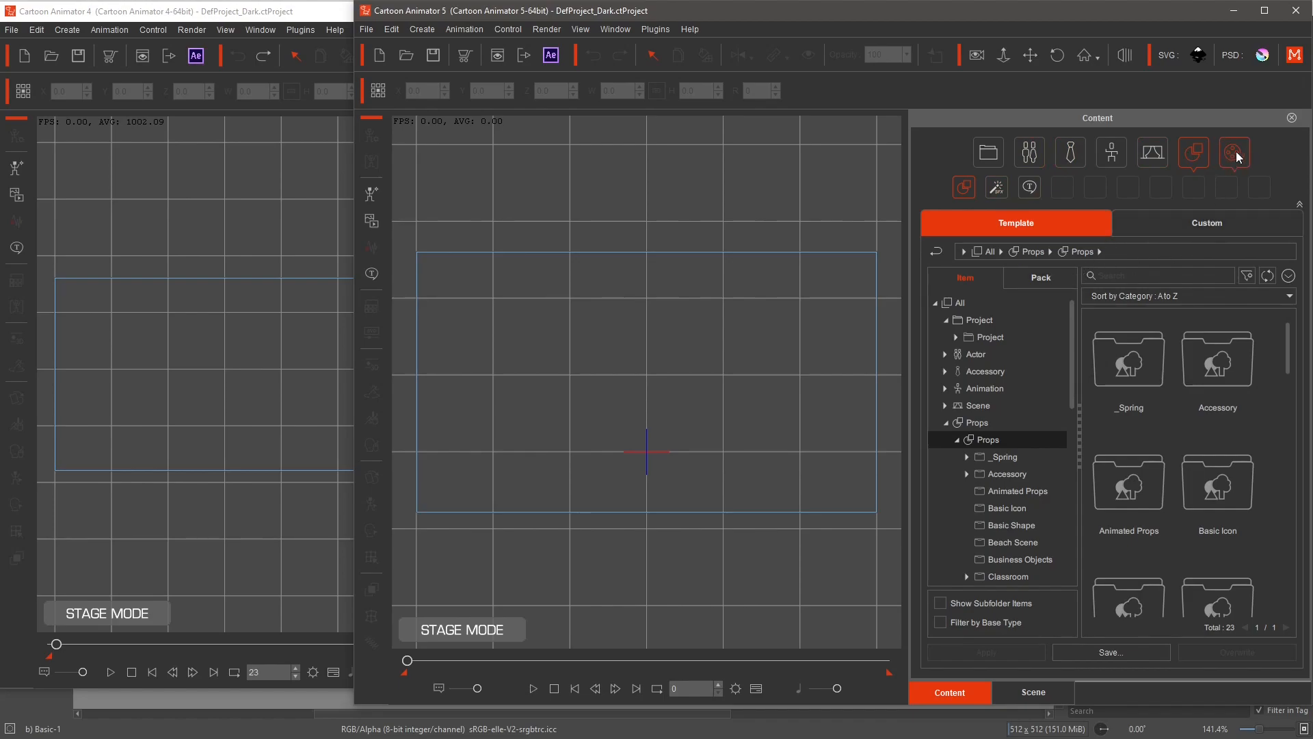
click(1198, 149)
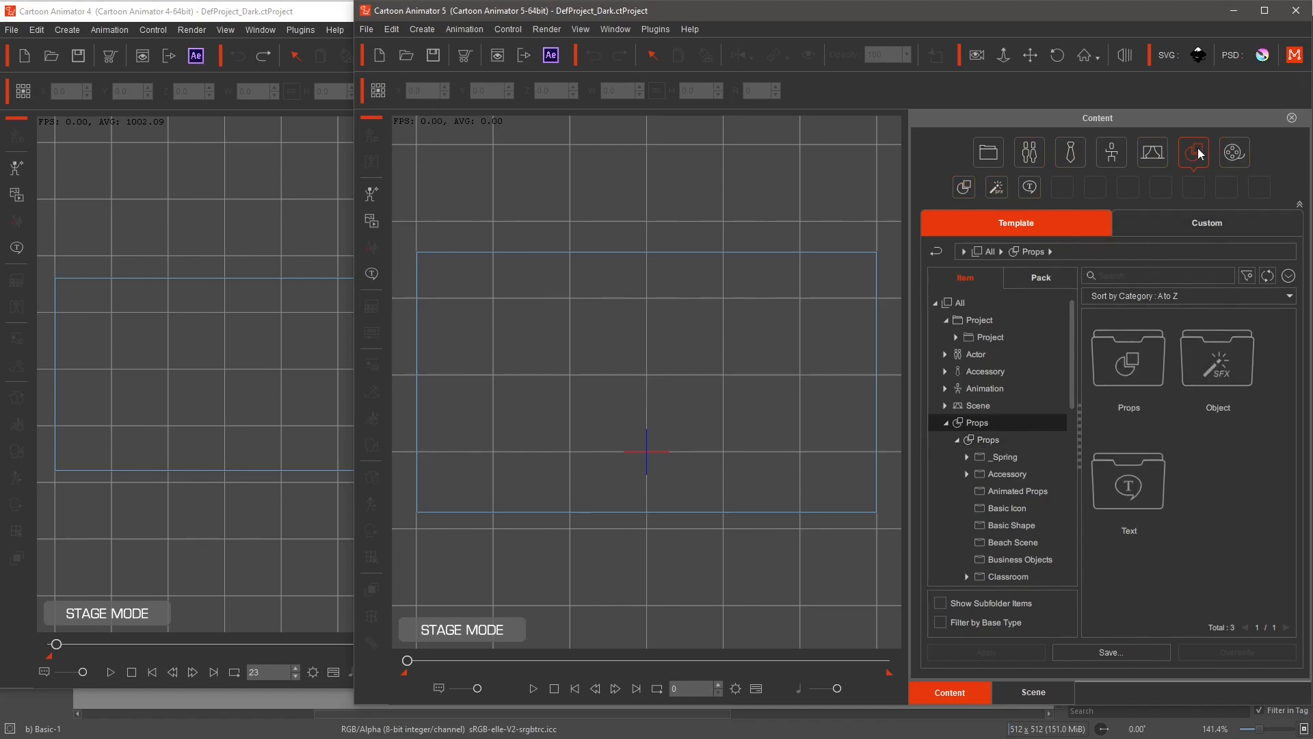
click(1151, 152)
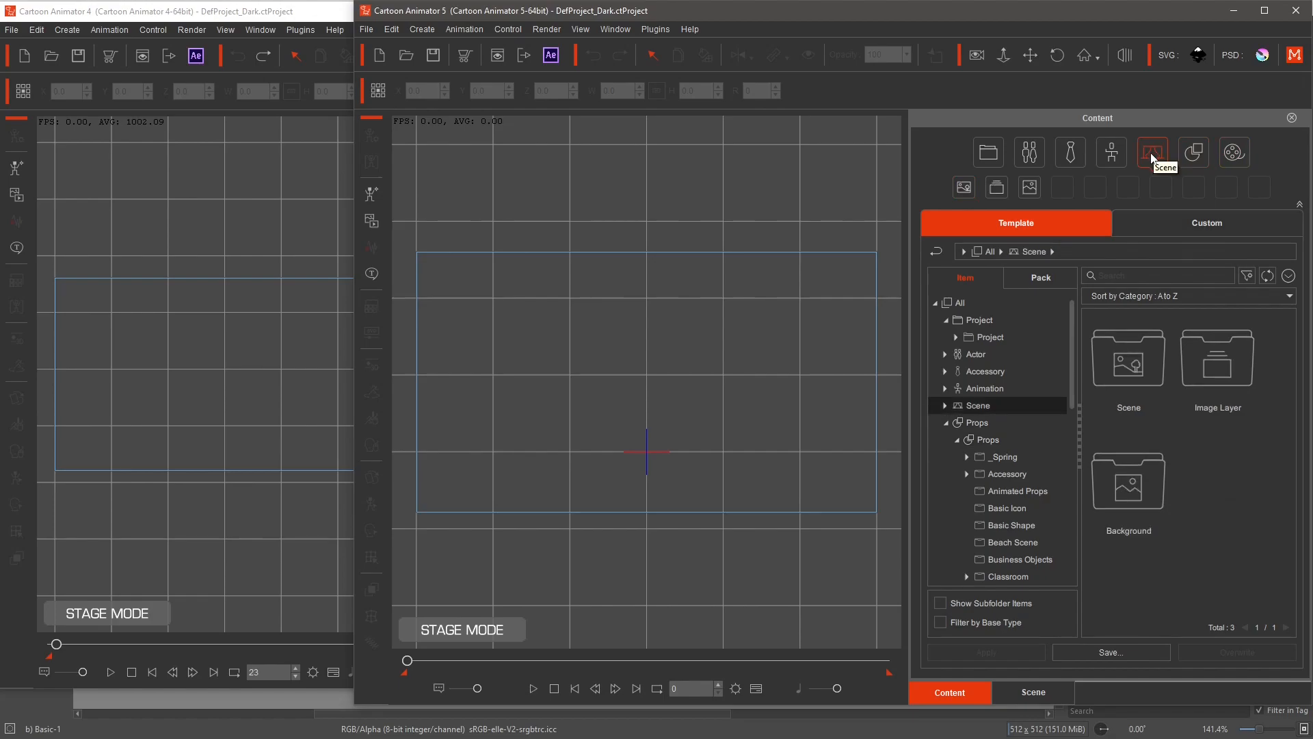
click(1193, 152)
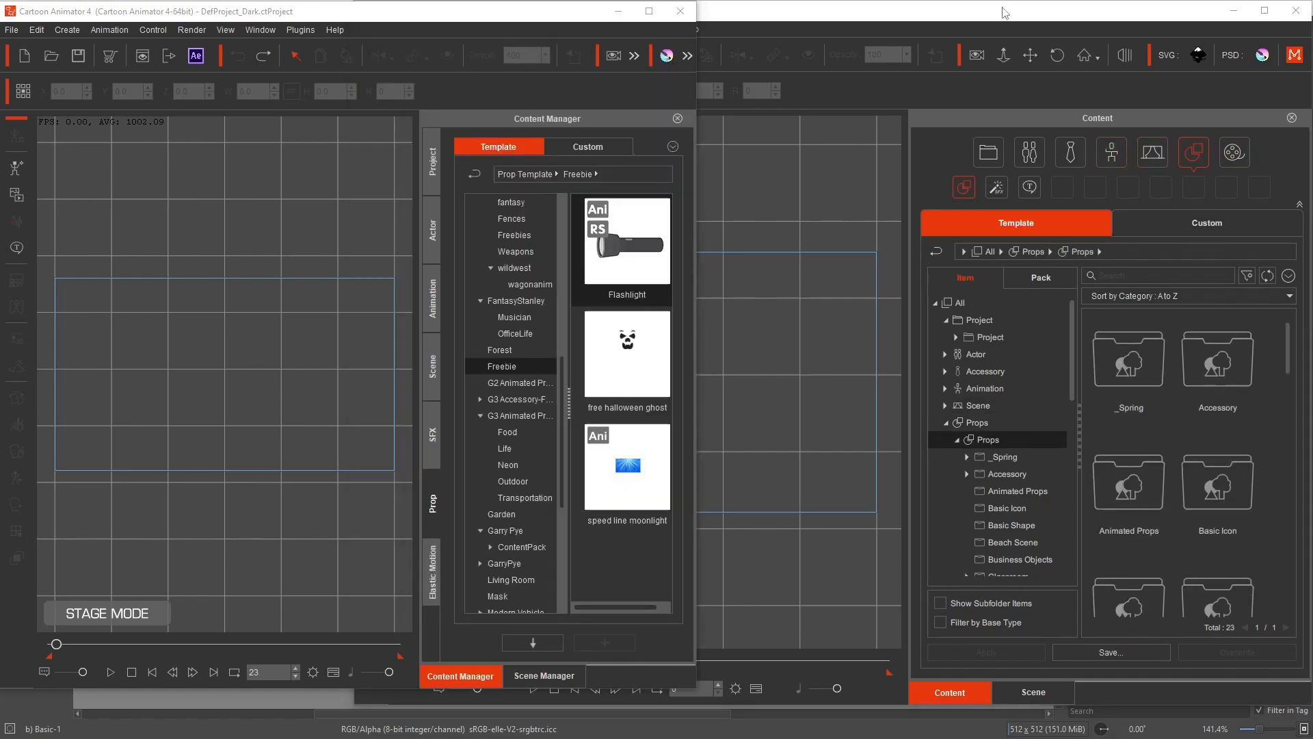
click(1157, 223)
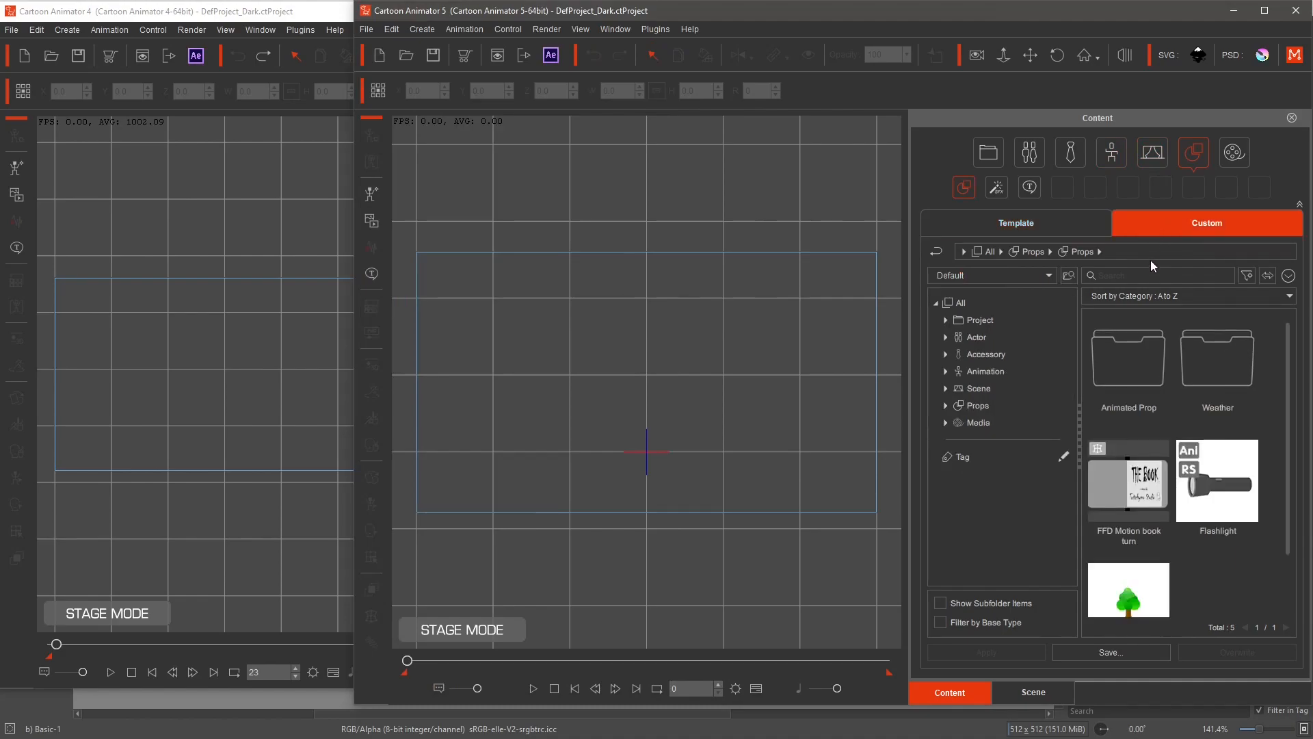
click(1223, 486)
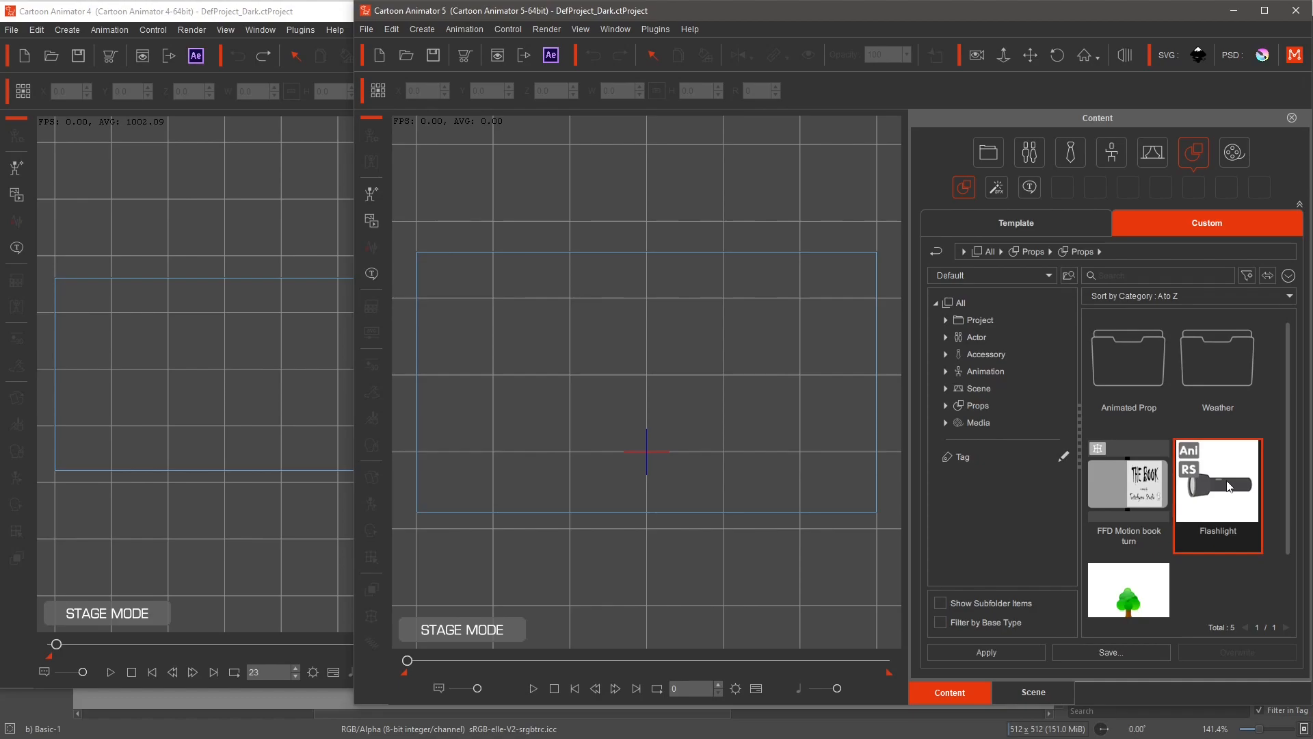
Close Cartoon Animator 4 and maximize the Cartoon Animator 5 window
click(285, 14)
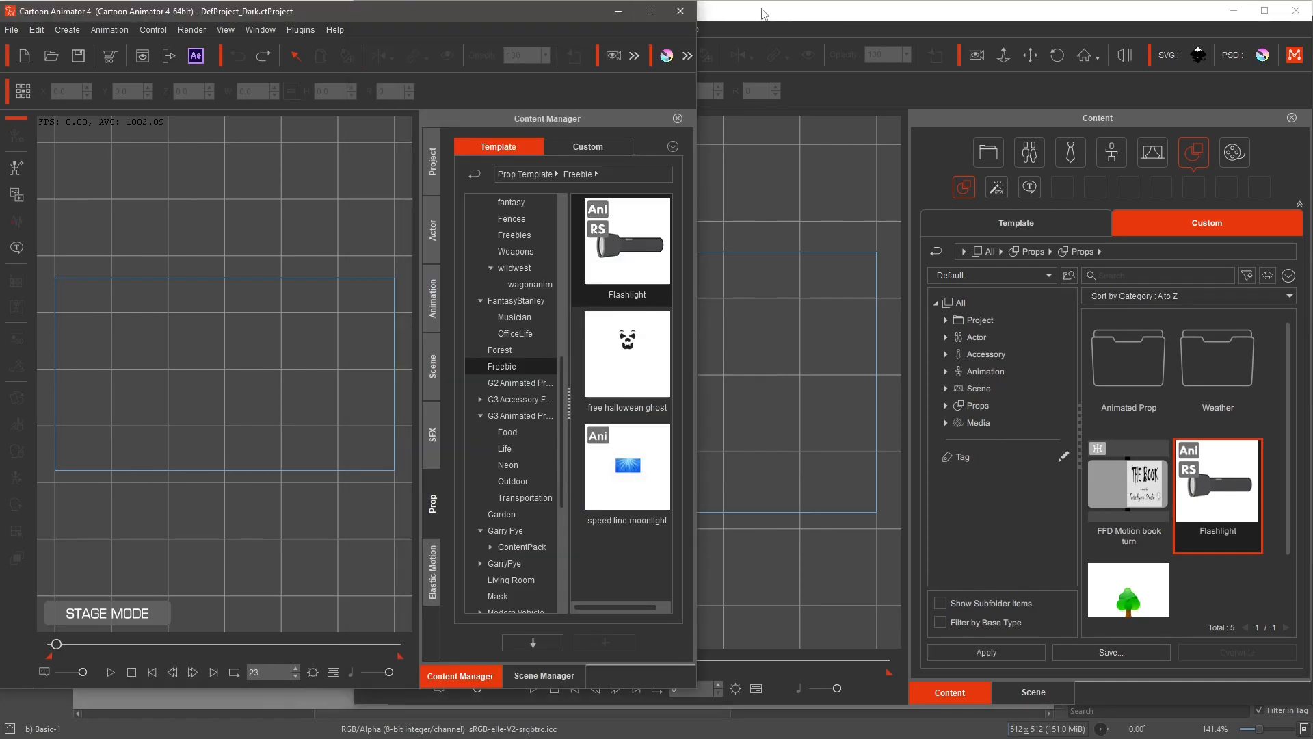
click(680, 11)
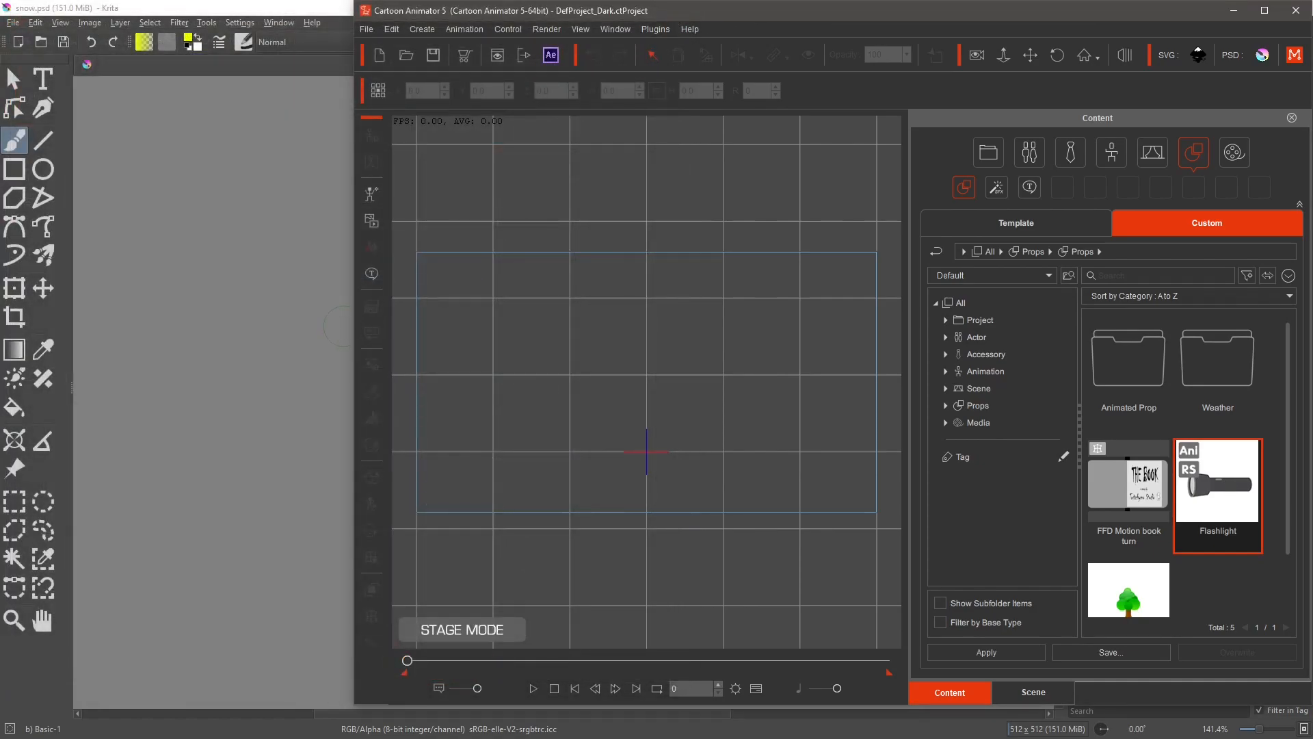
drag(353, 327, 3, 329)
click(1263, 11)
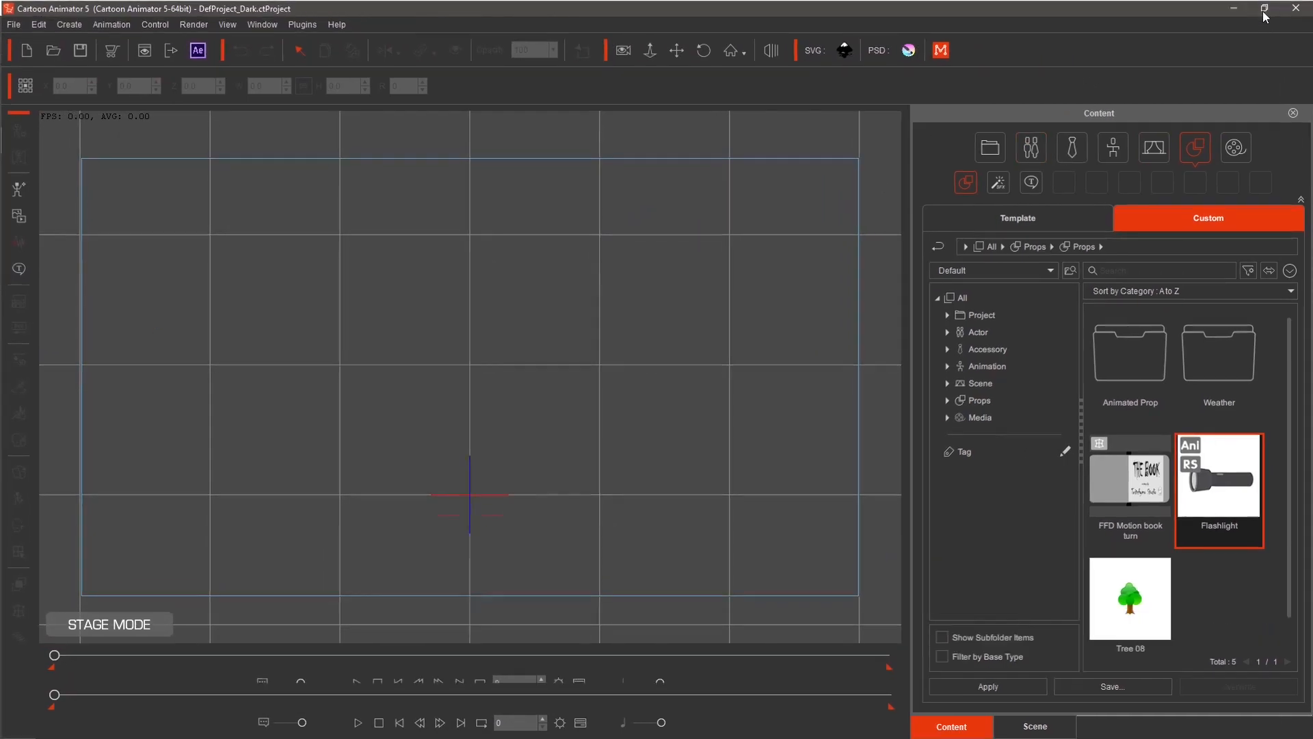
Place the Flashlight prop on the stage and test its Flashlight_On and Flashlight_Off actions
drag(1238, 487, 546, 445)
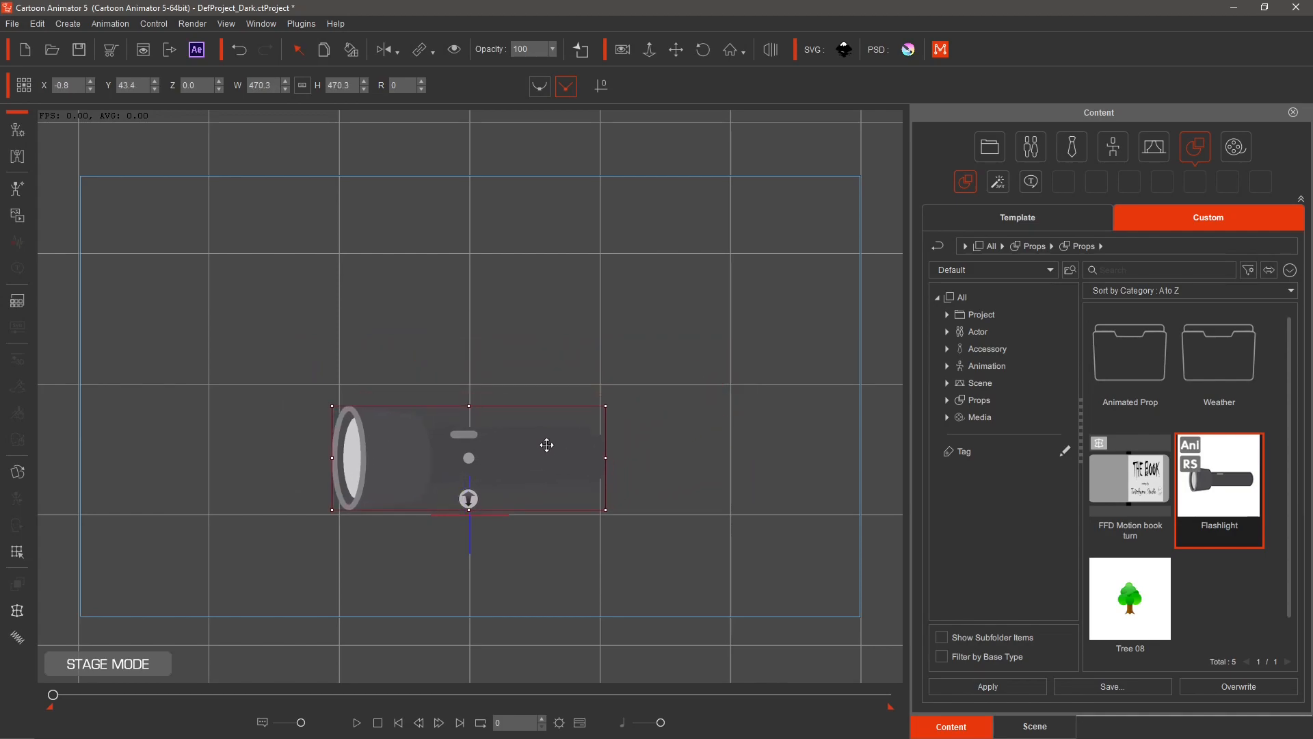
right_click(576, 422)
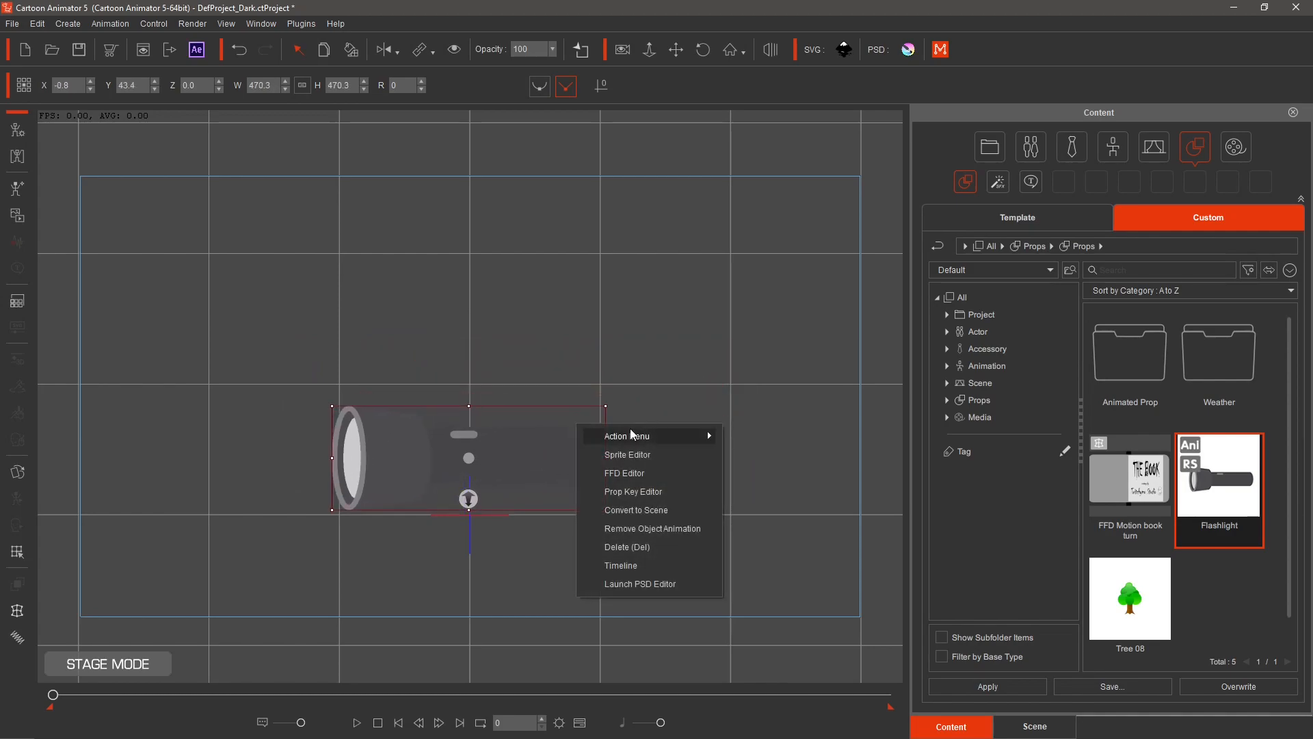
mouse_move(633, 436)
click(772, 455)
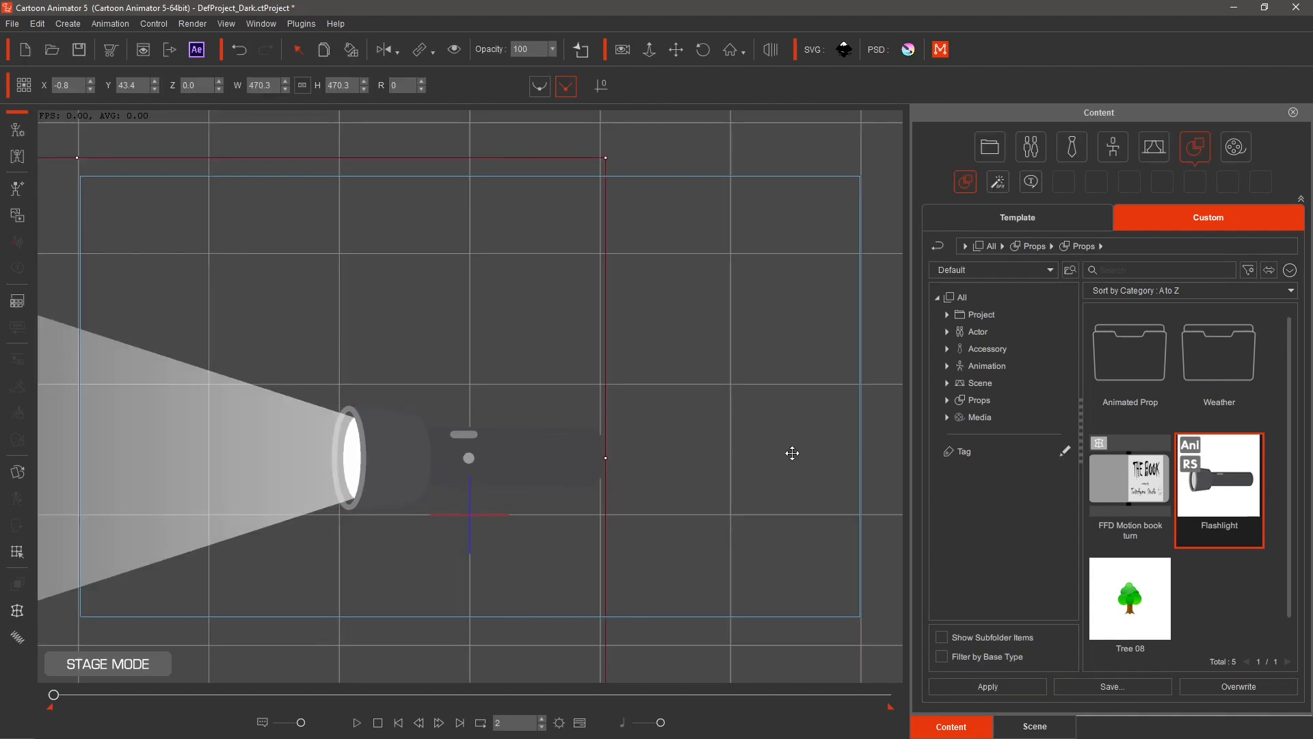
right_click(546, 454)
mouse_move(593, 467)
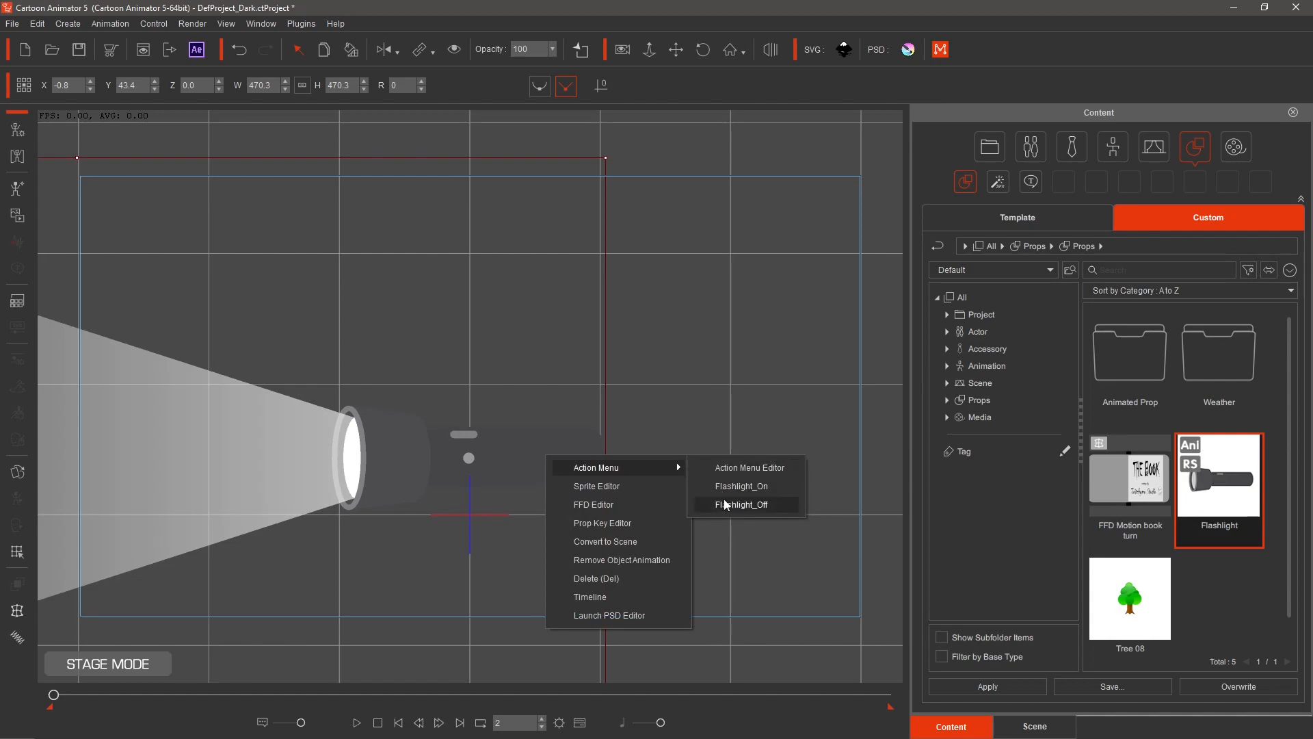
click(725, 505)
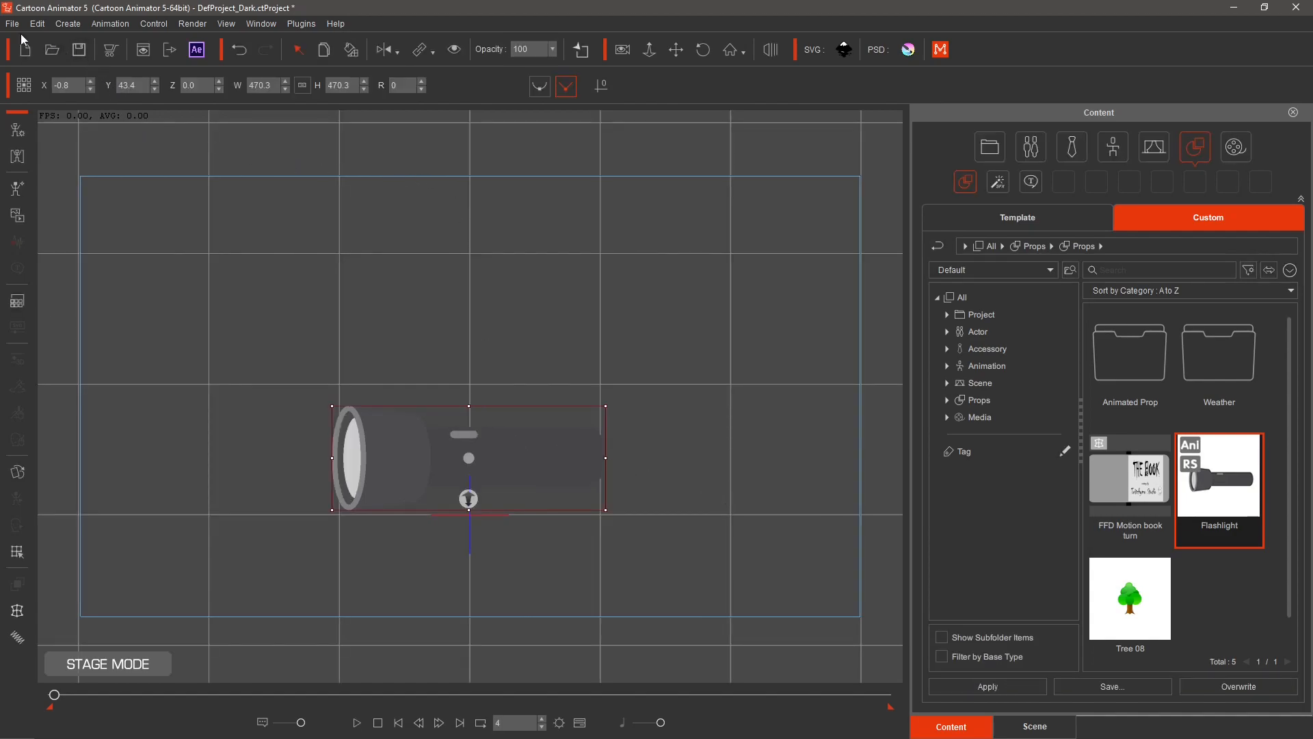
Open the flashlight in Composer mode and launch it in the PSD editor at scale 1.0, accepting the vector-to-image conversion
click(16, 131)
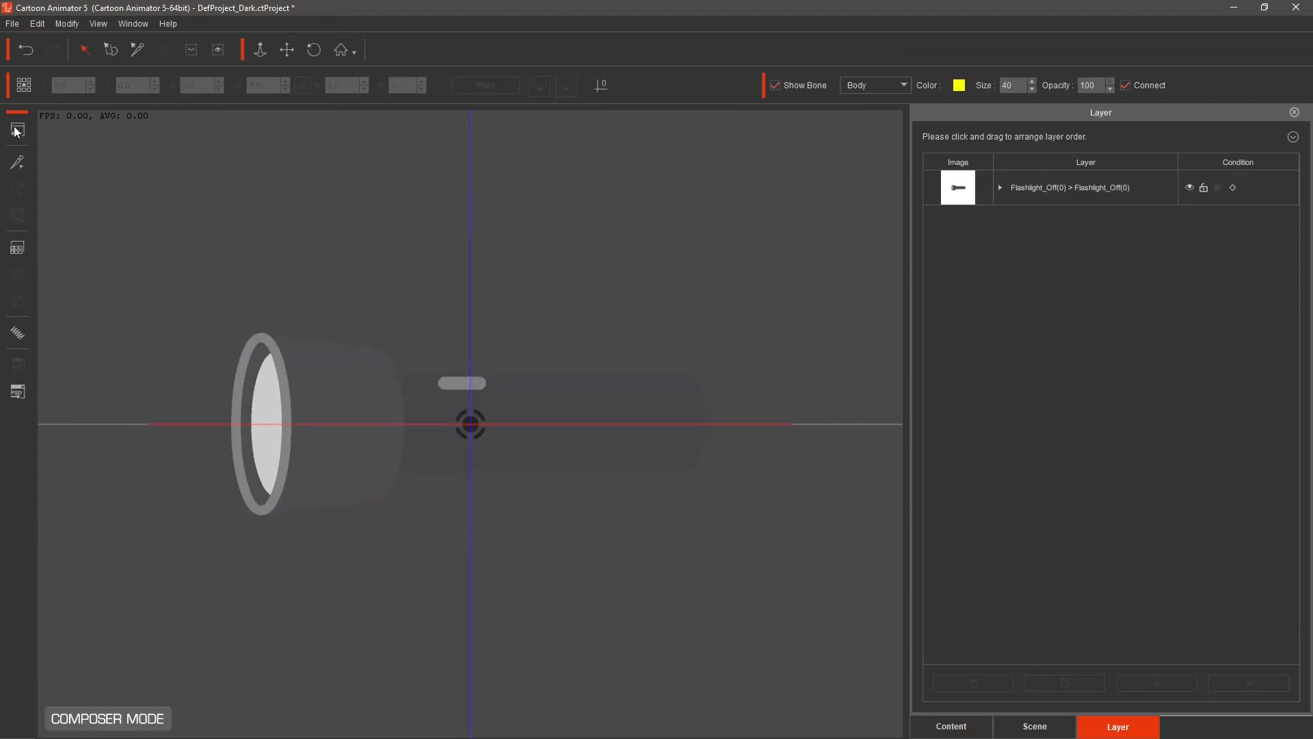
click(425, 416)
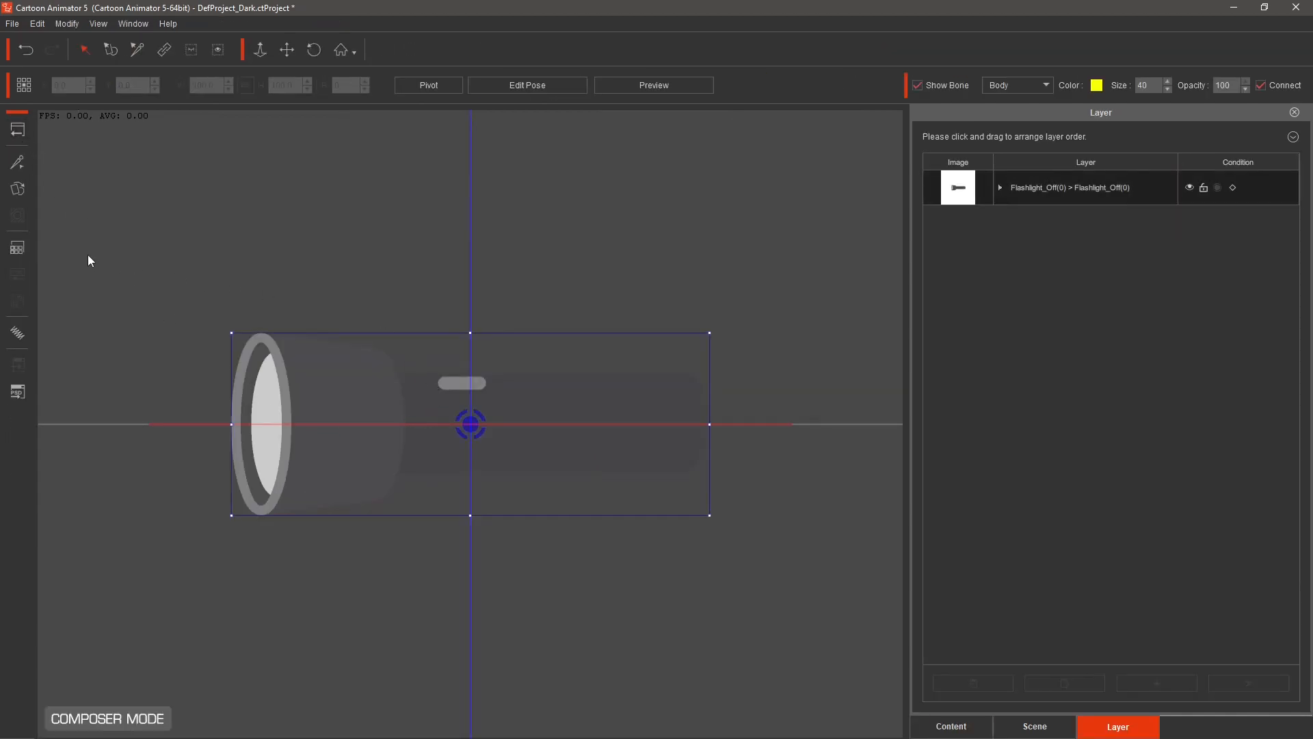
click(17, 393)
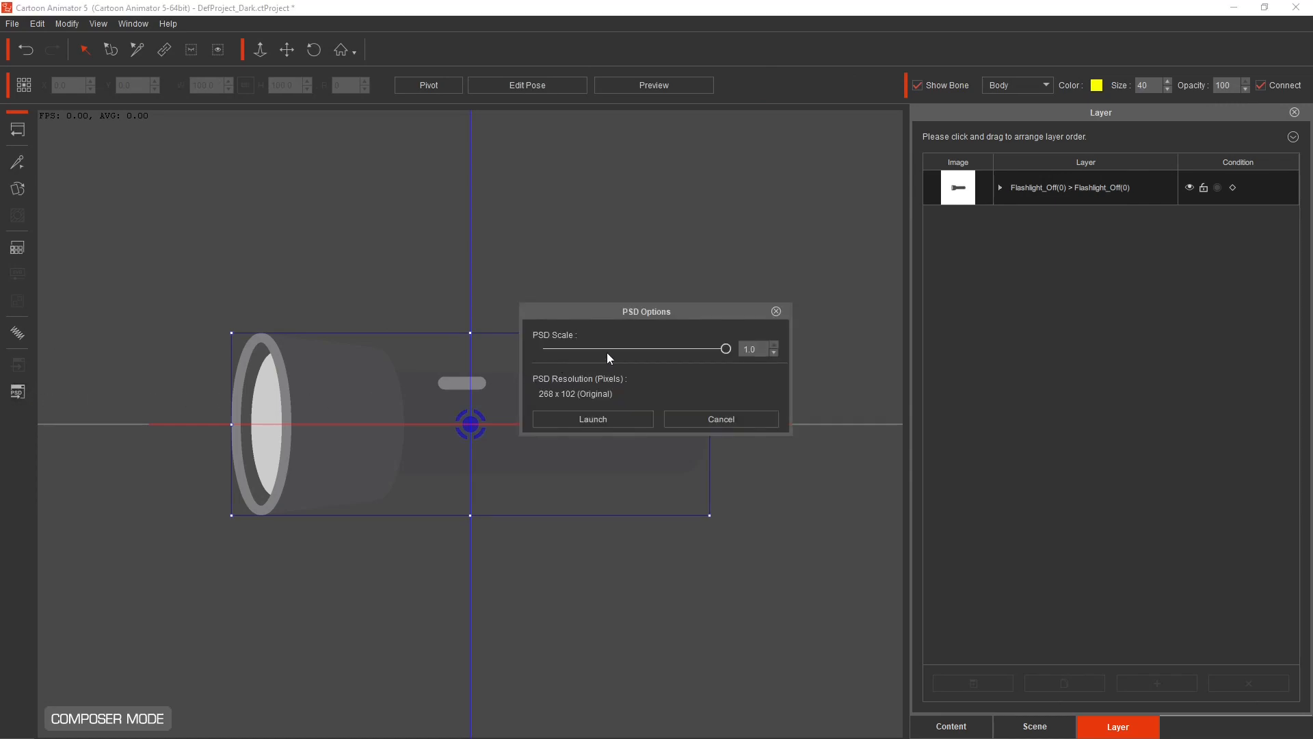
click(593, 420)
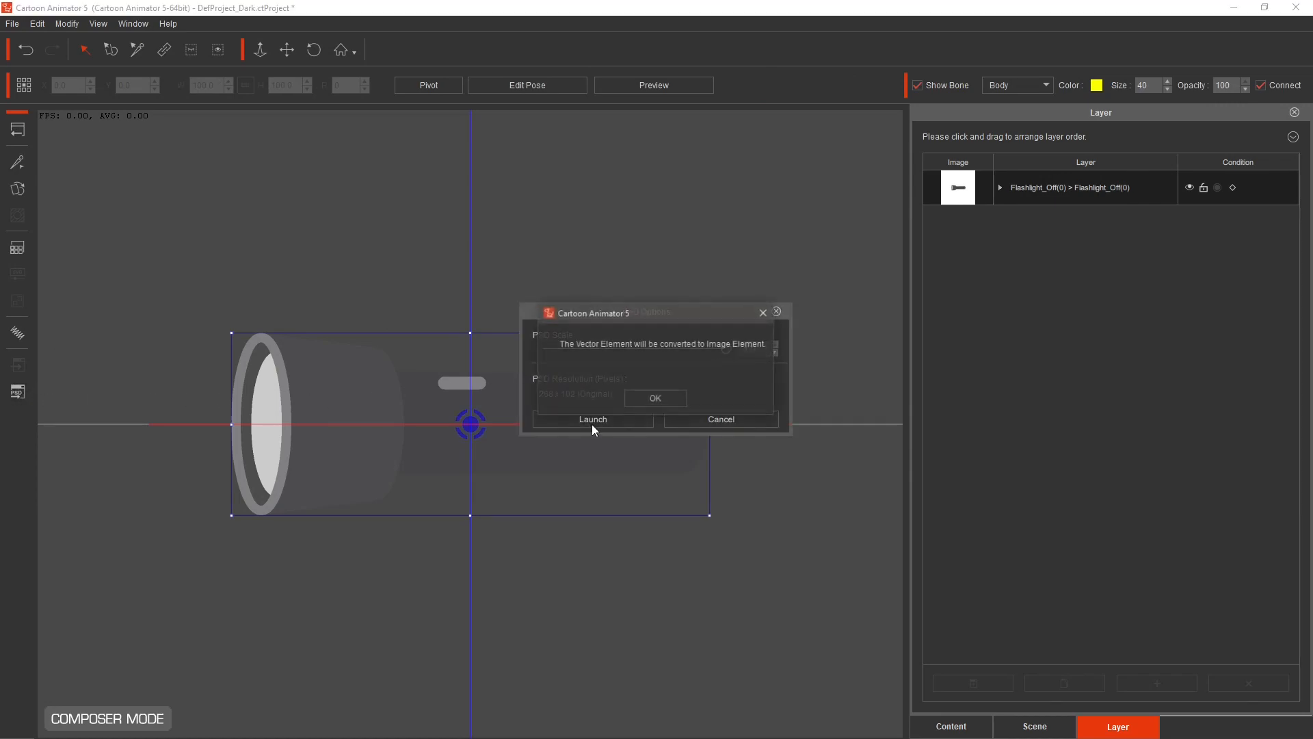
click(652, 399)
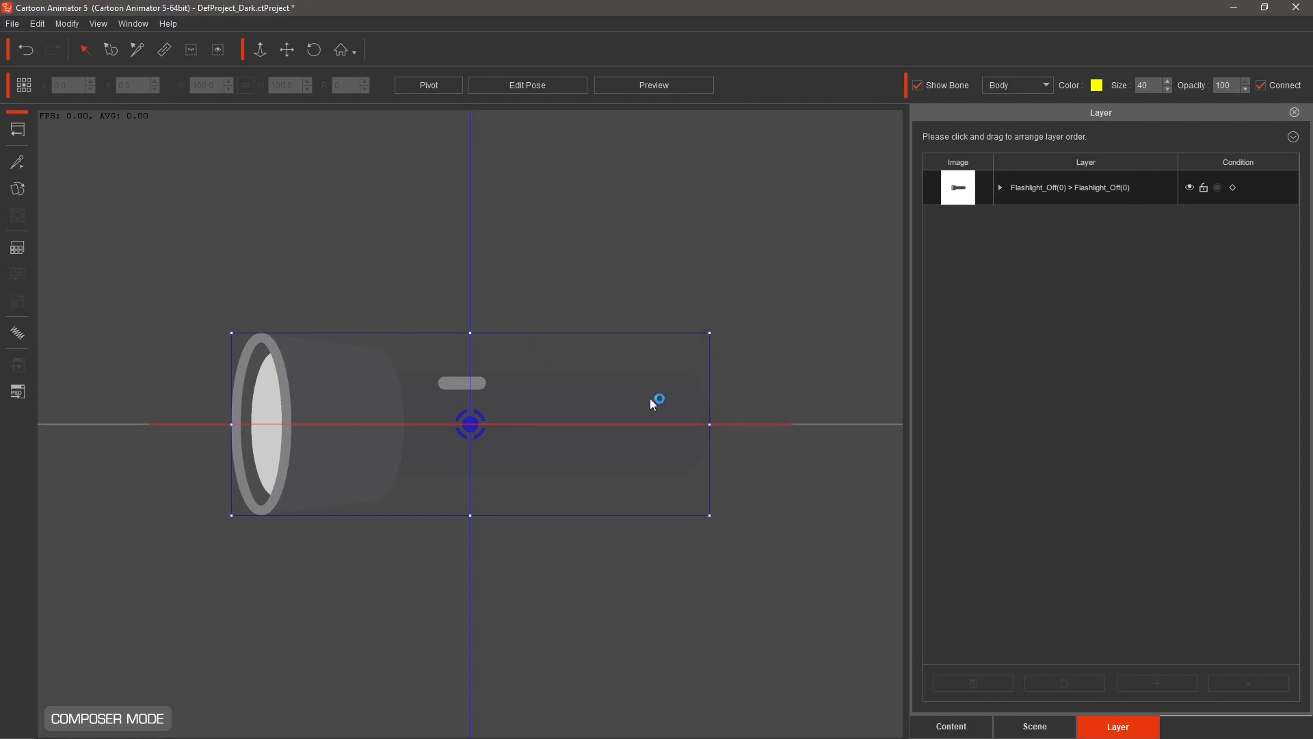
click(17, 394)
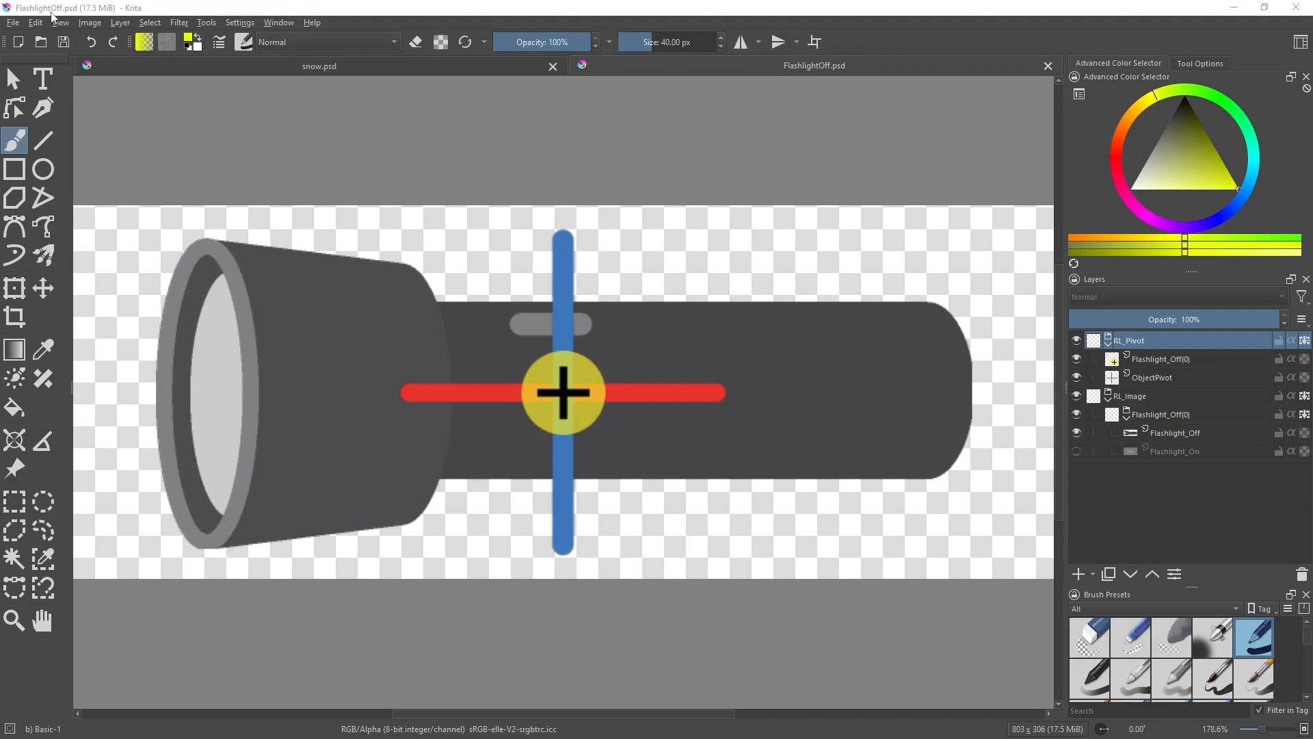
Save the flashlight document as FlashlightOff.psd in the hole in the wall folder, as a Photoshop image
click(15, 24)
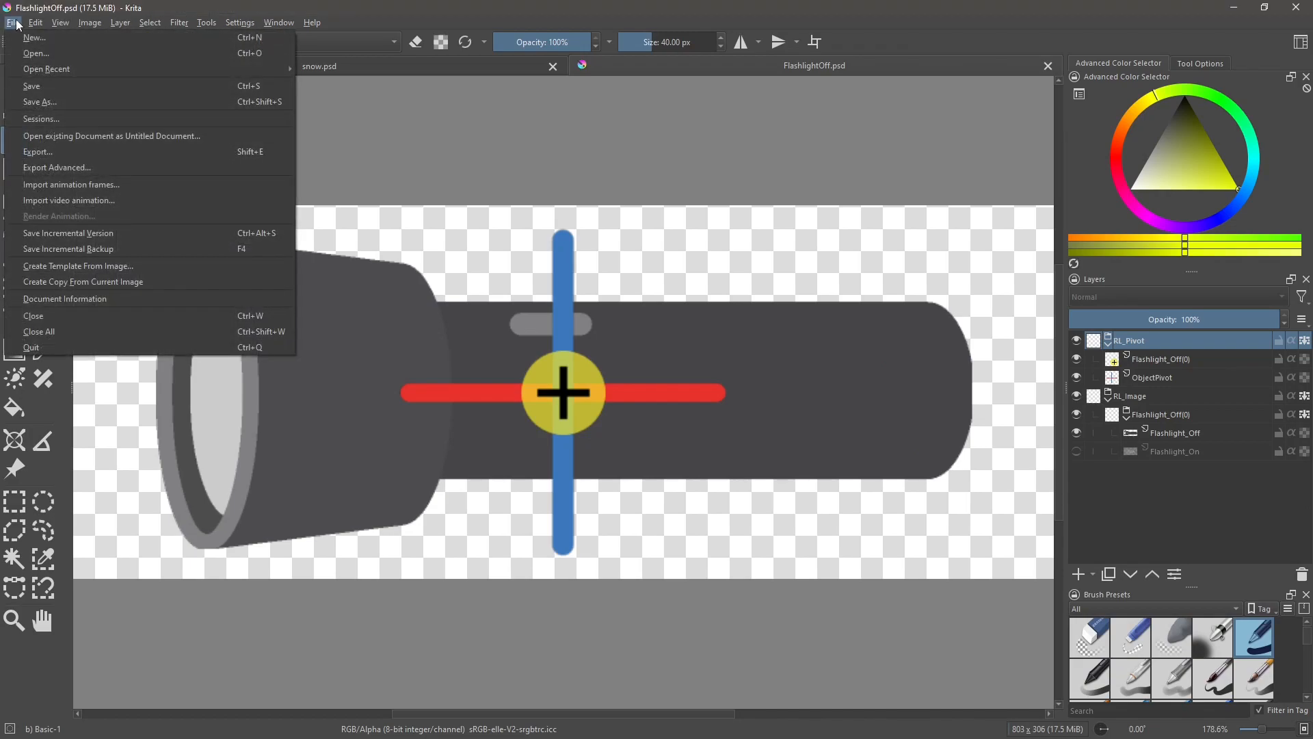
click(34, 100)
click(463, 333)
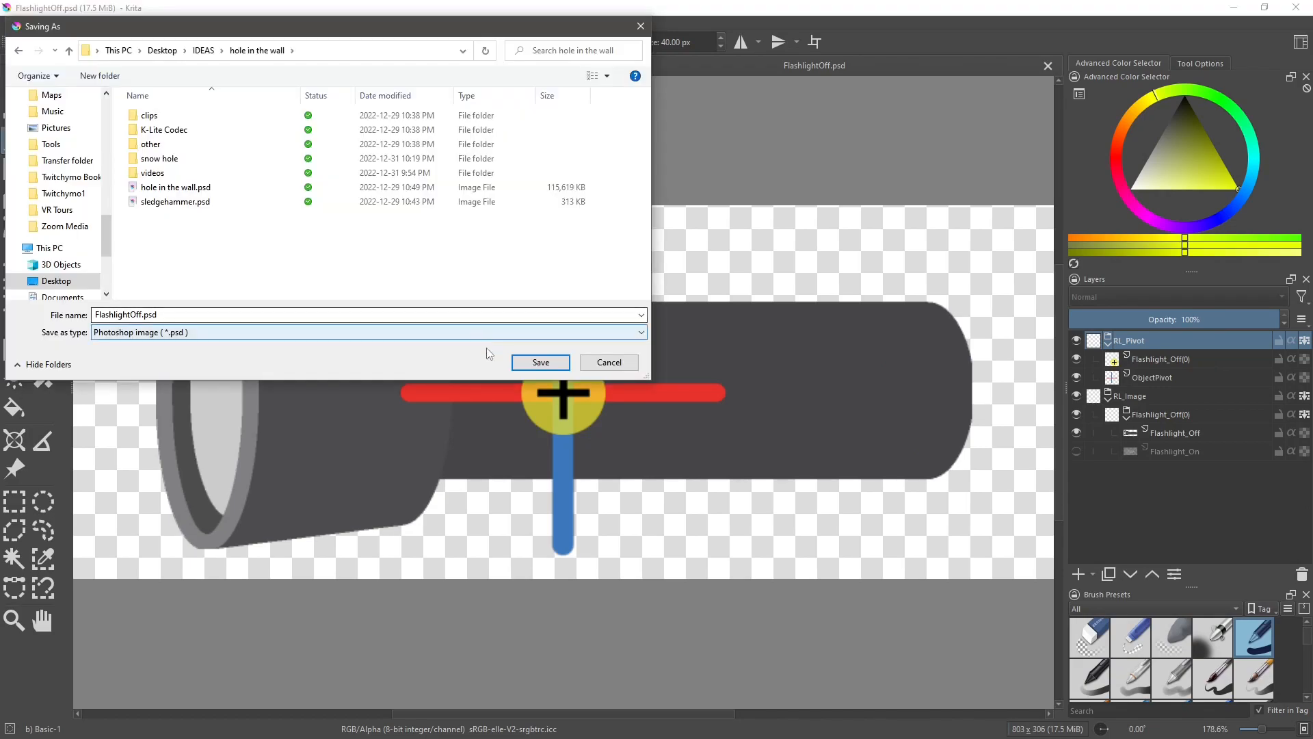
click(539, 364)
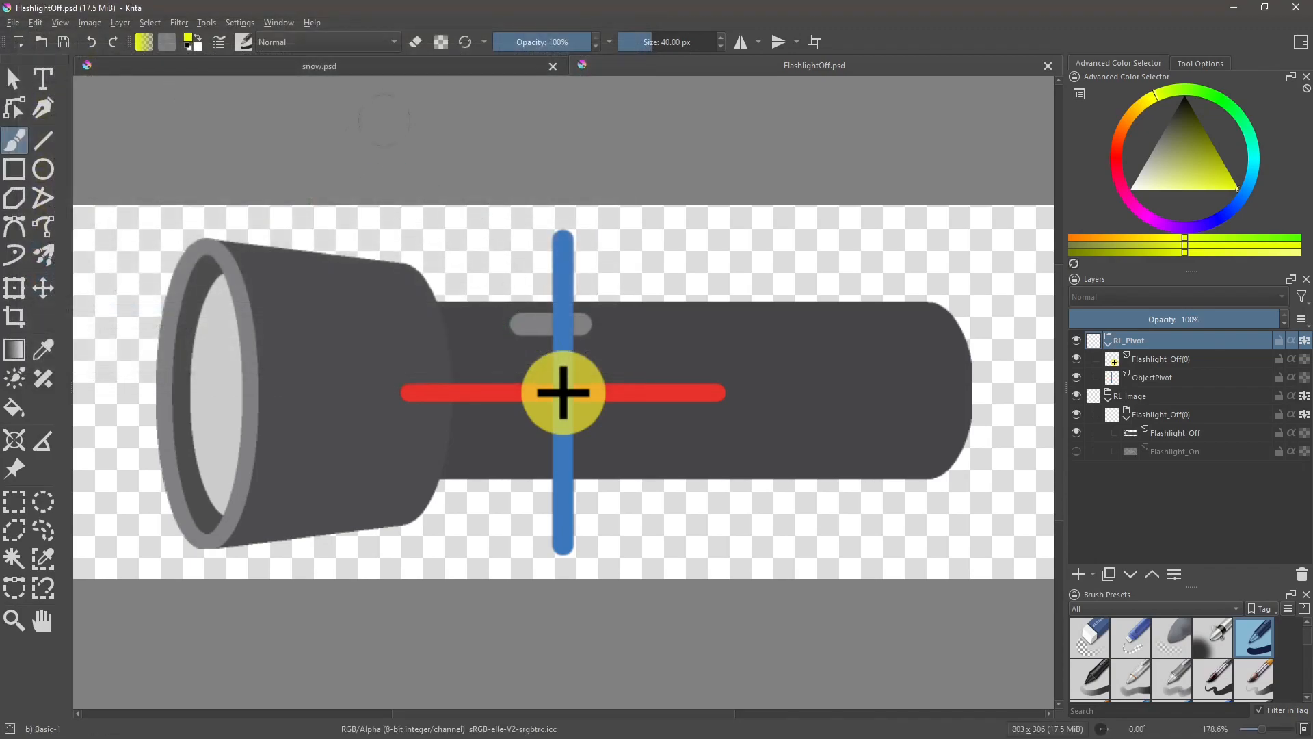
Copy the RL_Pivot group from FlashlightOff.psd and paste it above the frame layers in snow.psd
right_click(1131, 338)
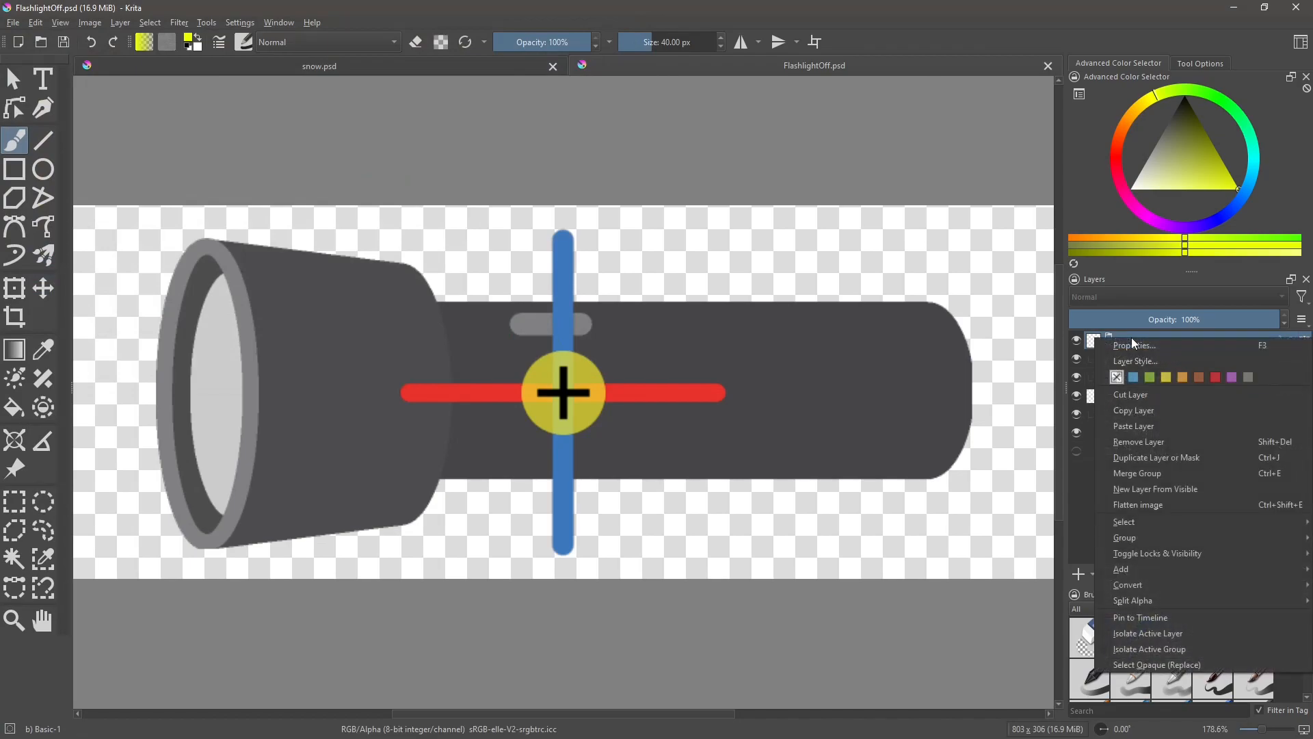
click(1143, 410)
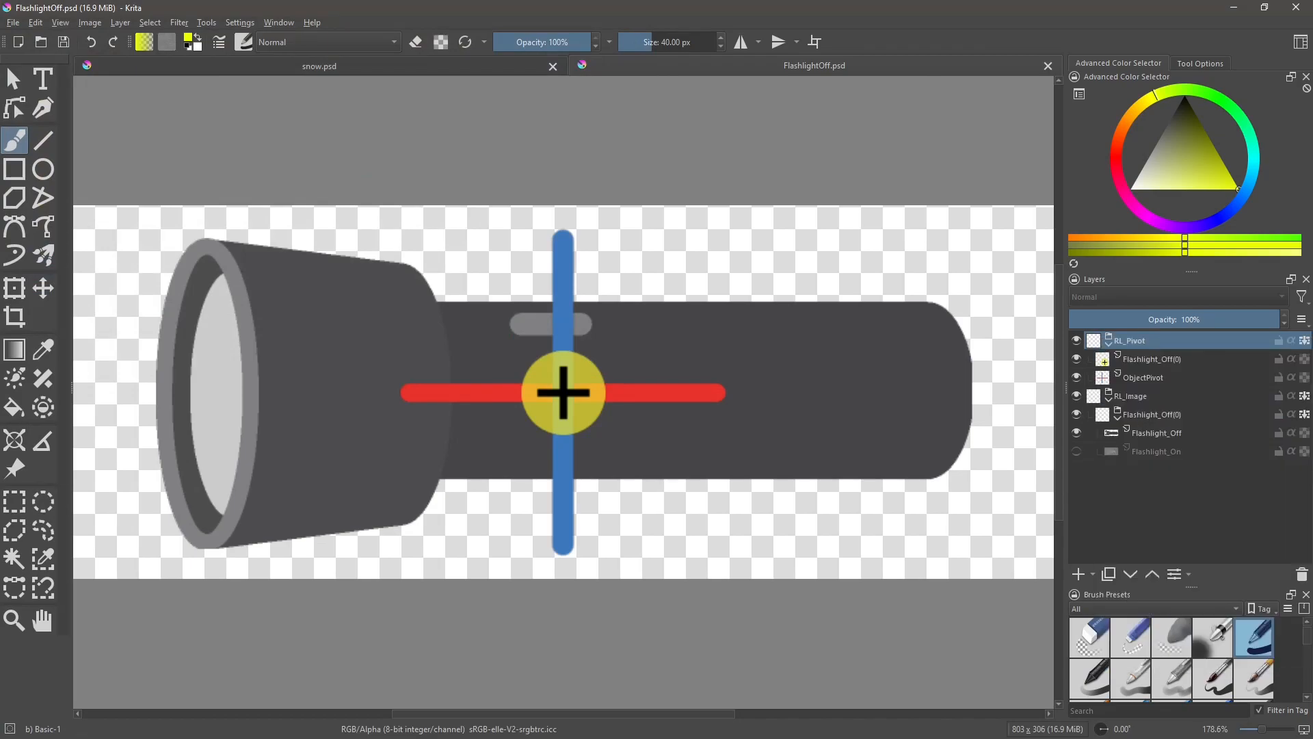
click(387, 66)
click(35, 26)
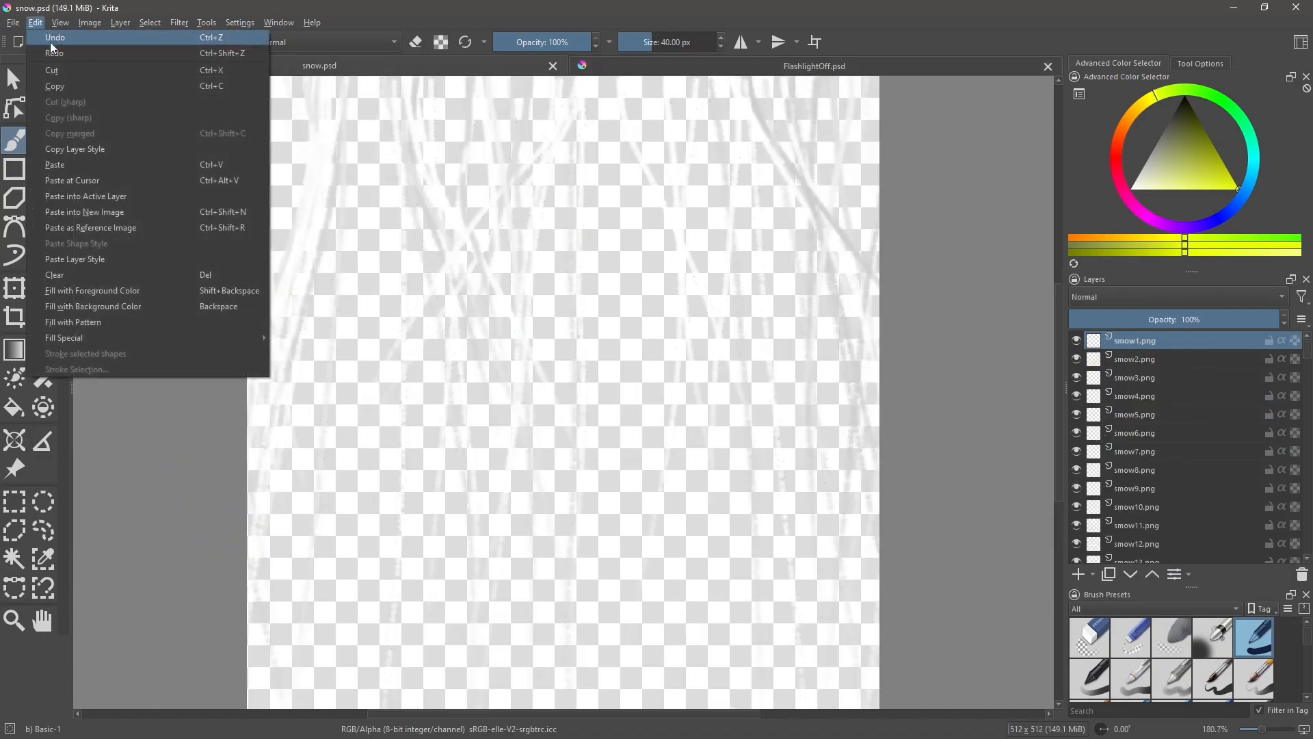
click(72, 166)
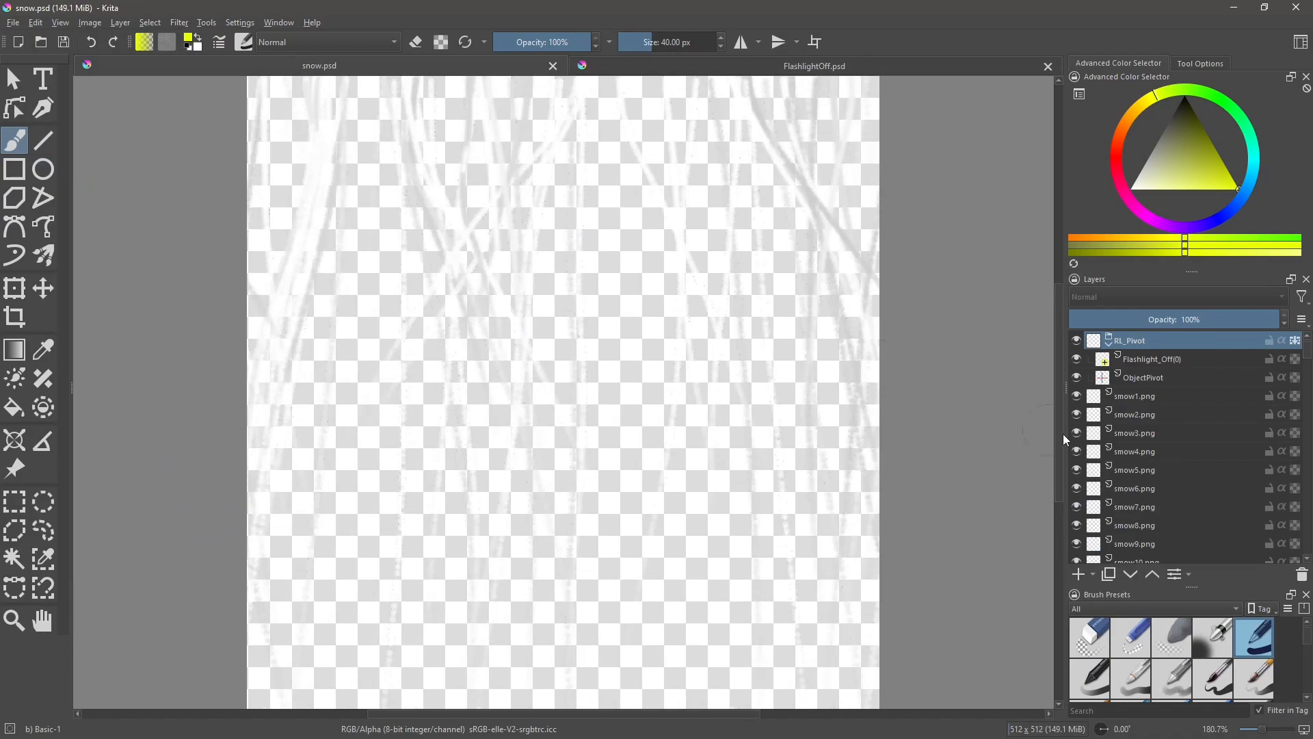
Move the yellow Flashlight_Off(0) pivot marker onto the centre of the snow canvas with the Transform tool
scroll(983, 410, down, 3)
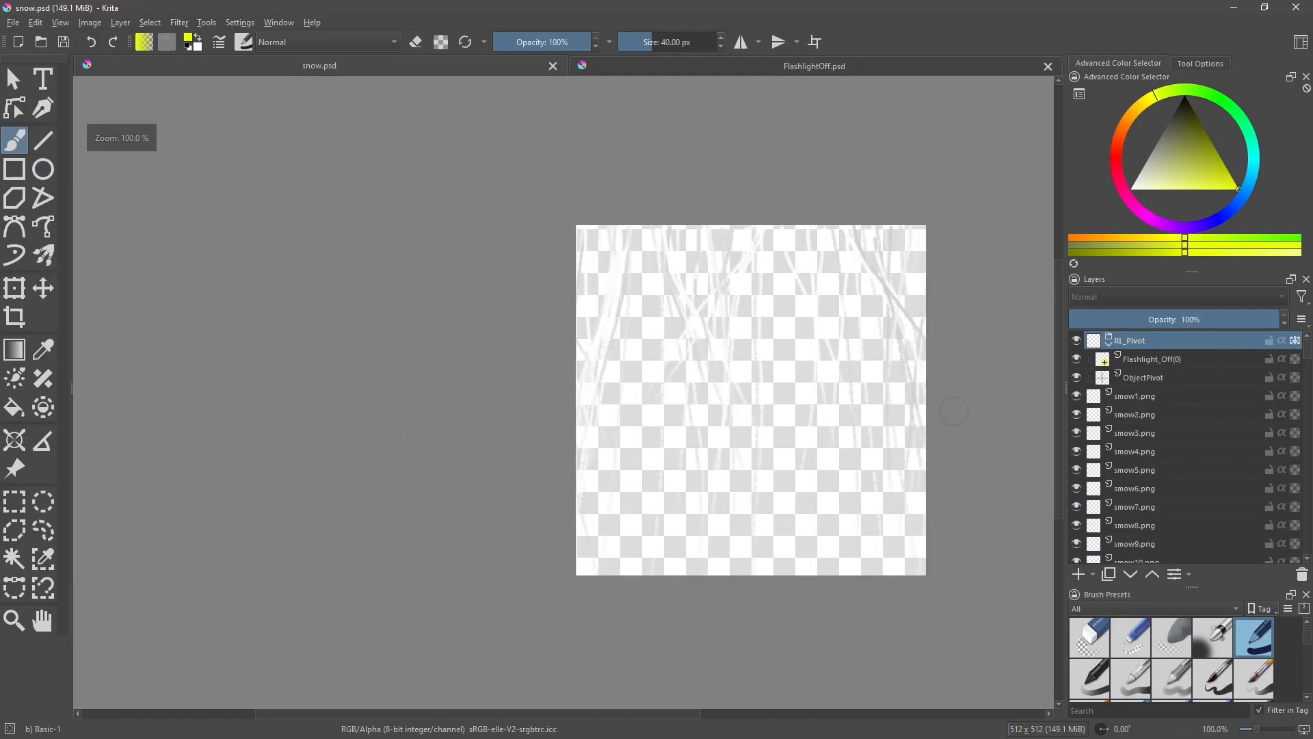
click(1162, 359)
click(17, 293)
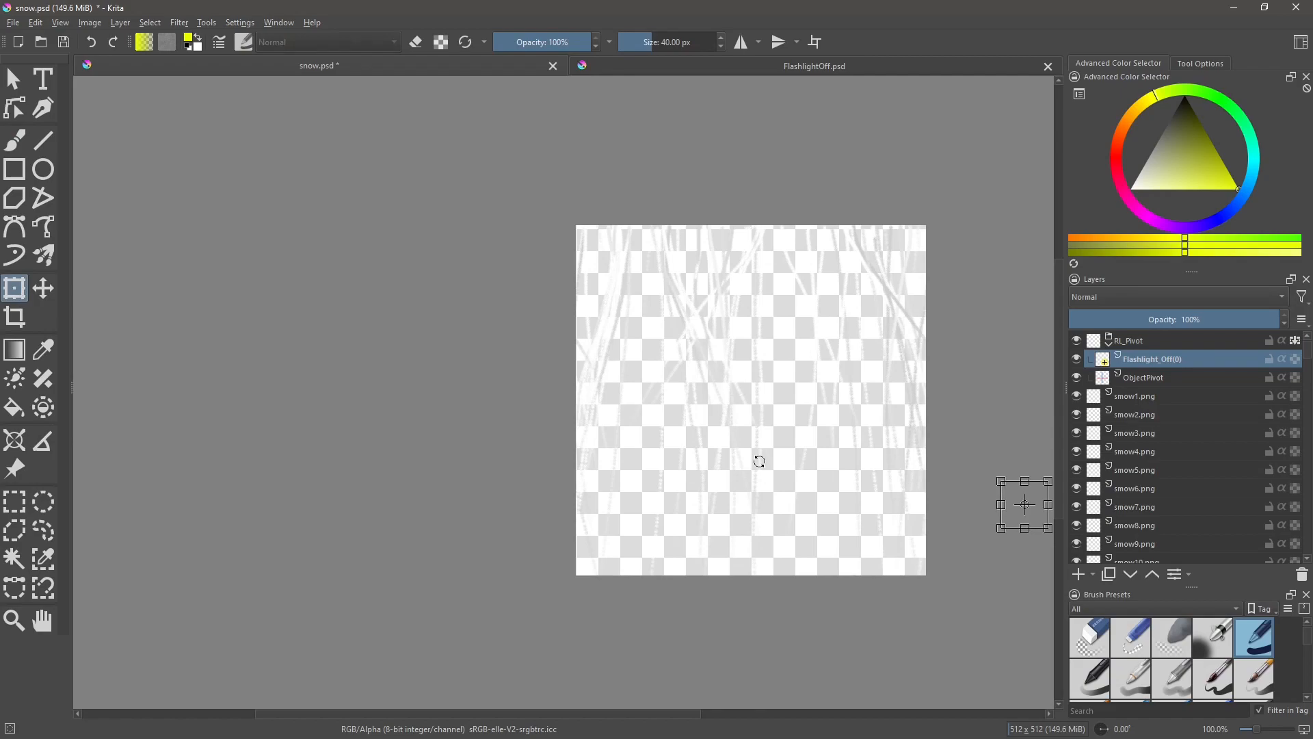
drag(1034, 512, 760, 398)
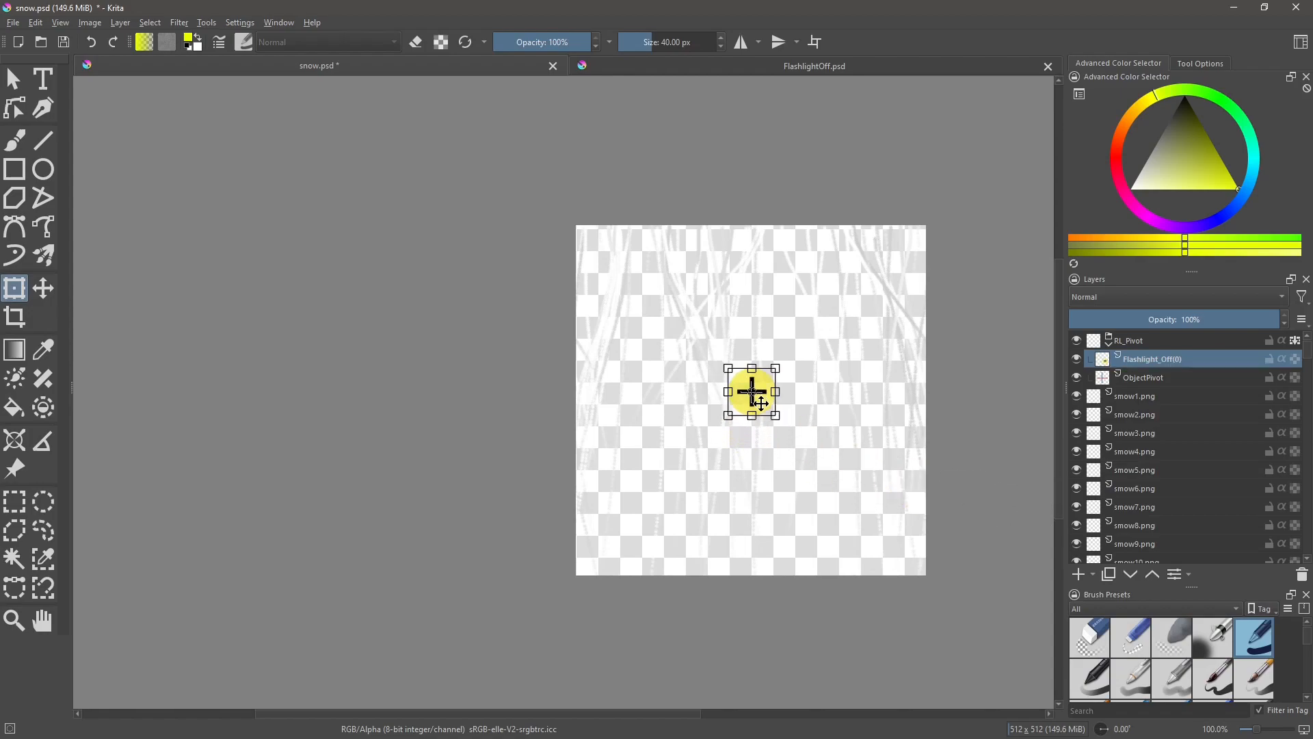
Centre the ObjectPivot cross on the yellow pivot marker, and collapse and hide the RL_Pivot group
click(1153, 375)
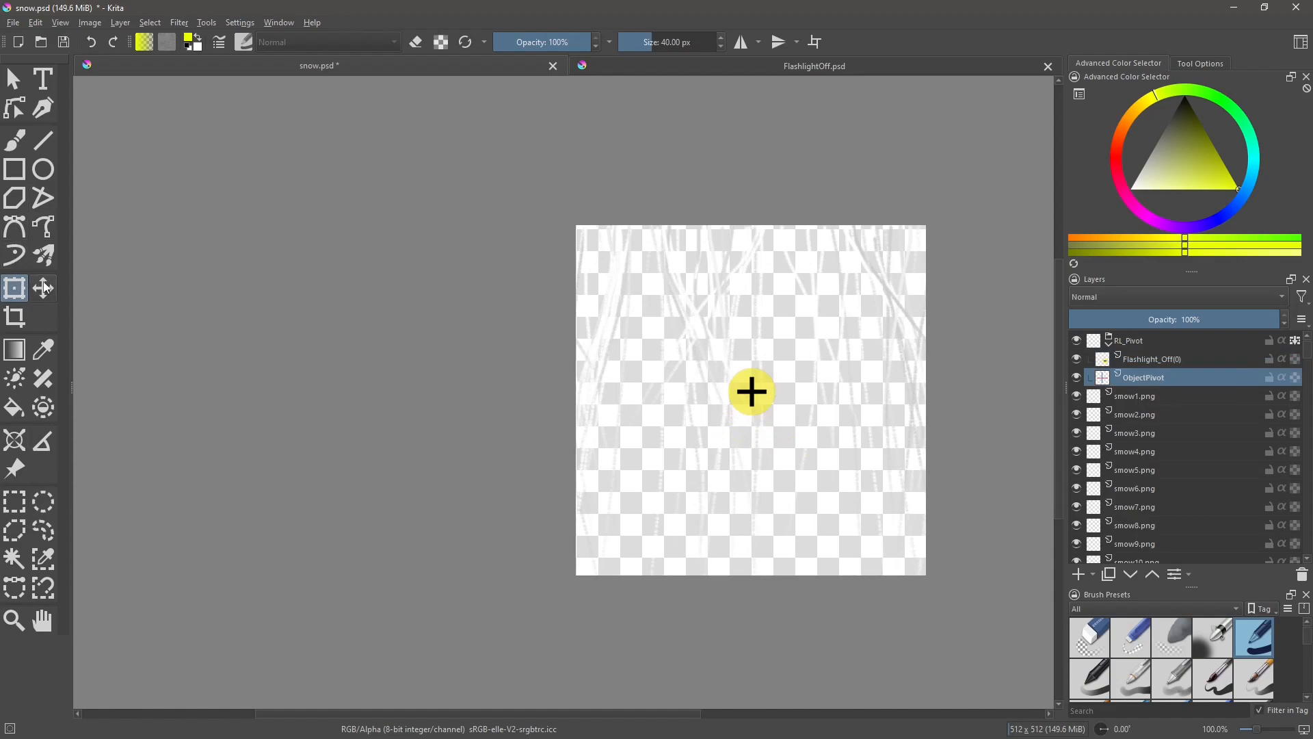
click(13, 287)
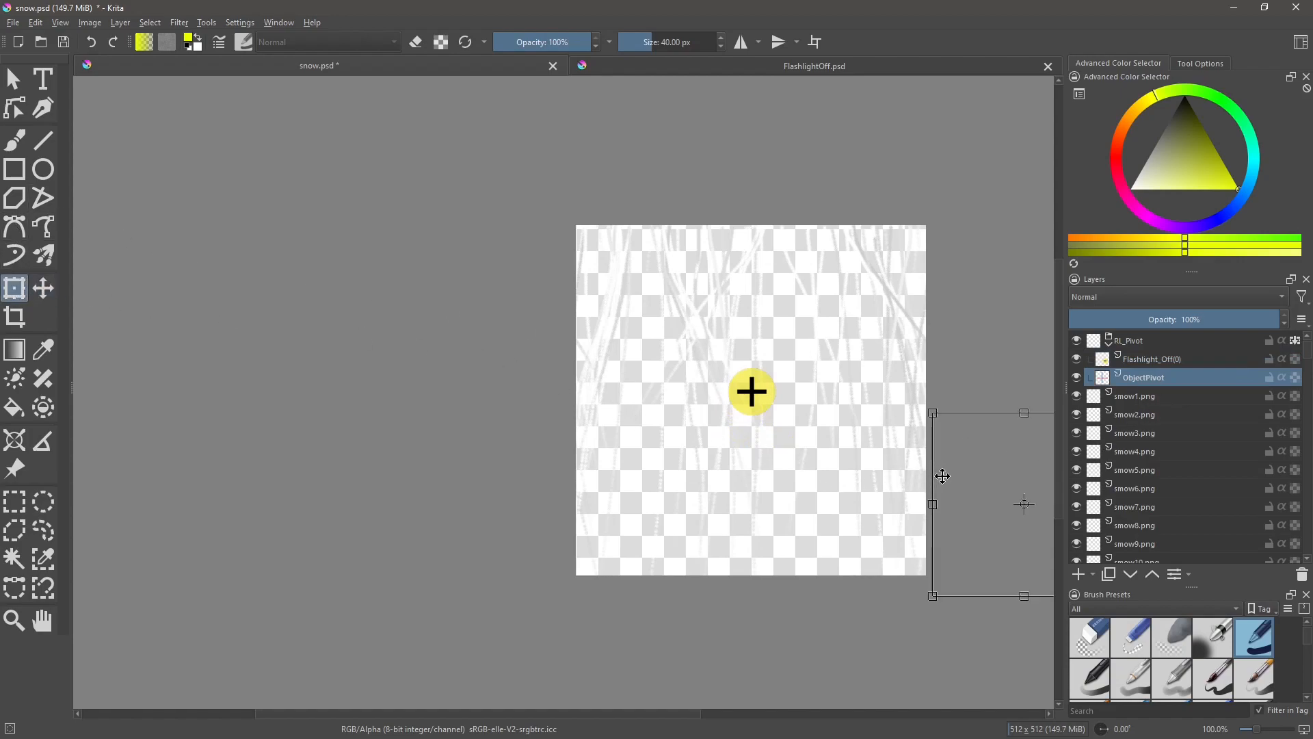
drag(1017, 513, 742, 408)
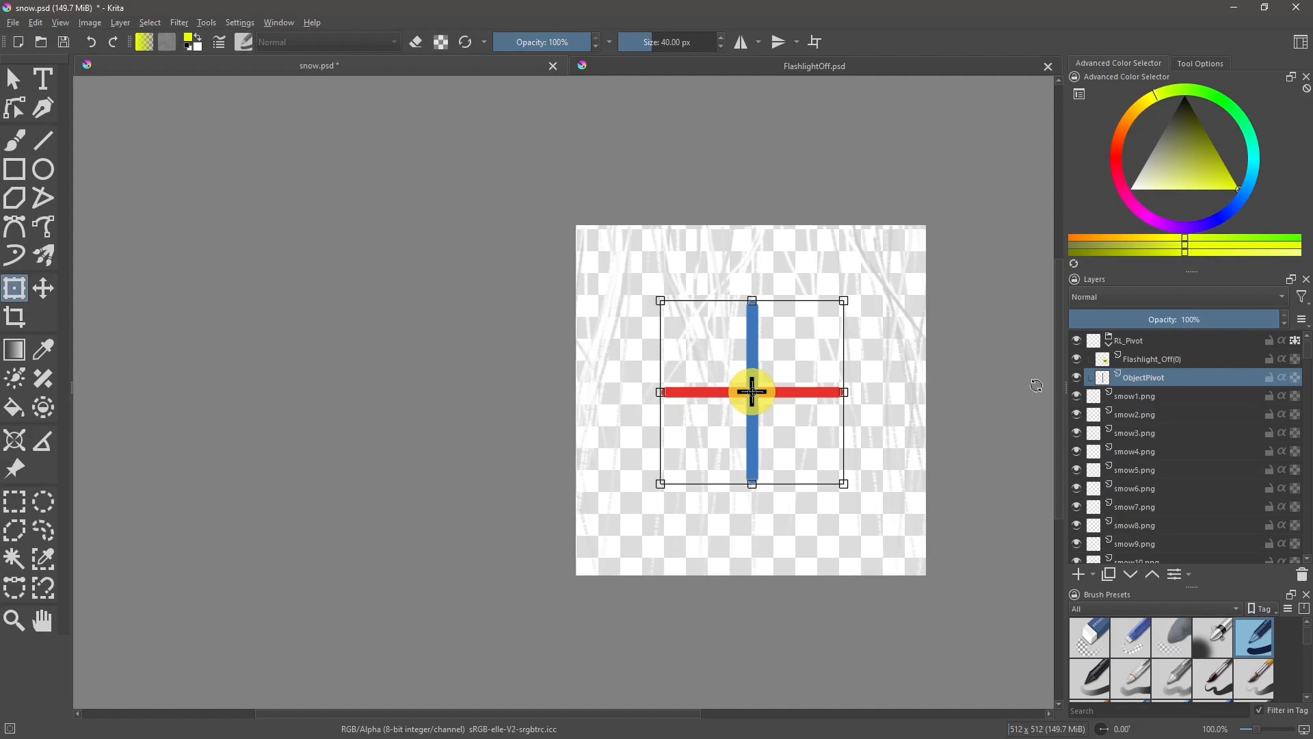
click(1109, 342)
click(1078, 342)
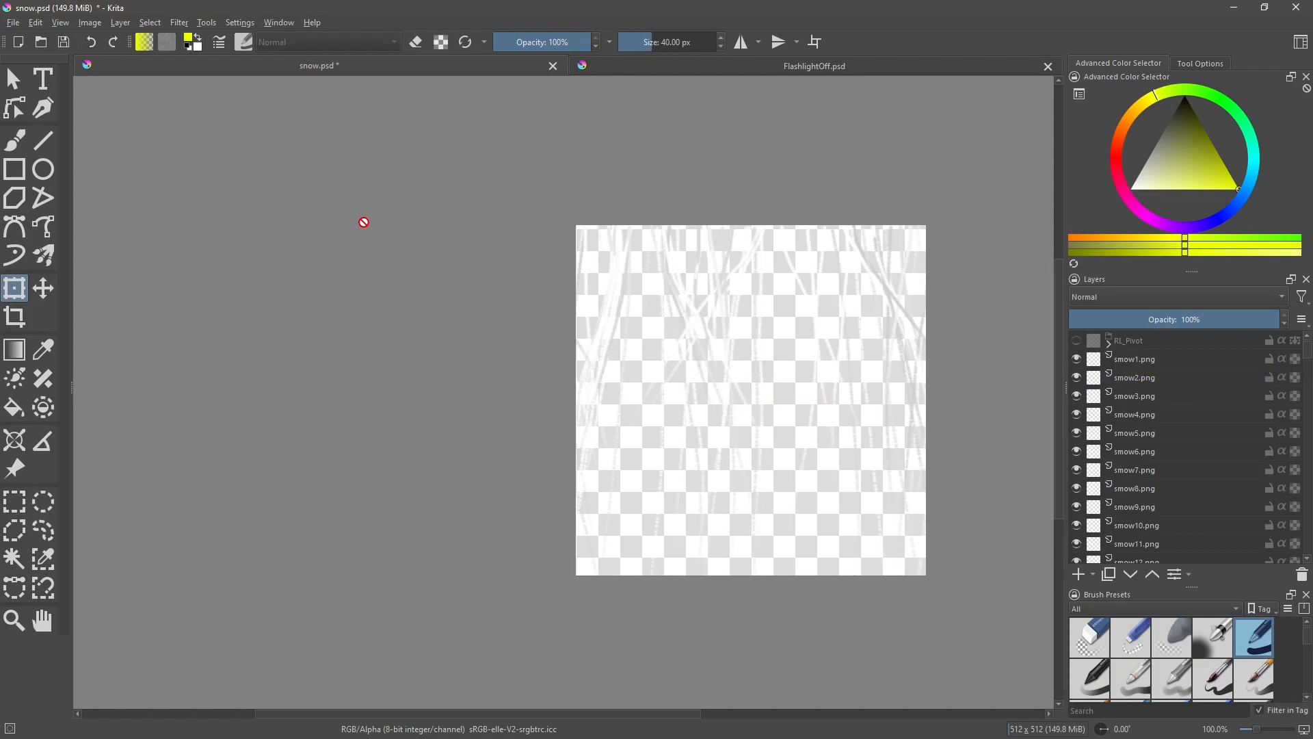
Group all frame layers from smow1.png to smow150.png and collapse the new group
click(1134, 358)
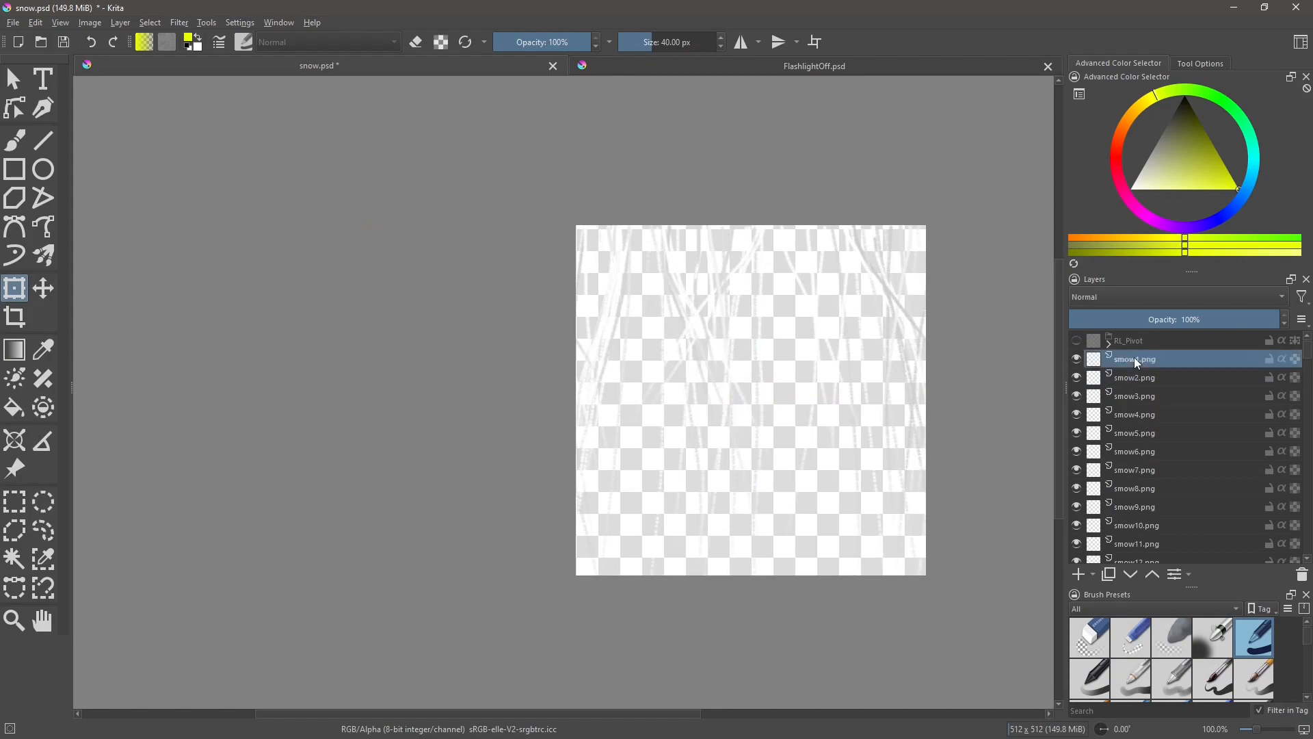
drag(1307, 357, 1312, 558)
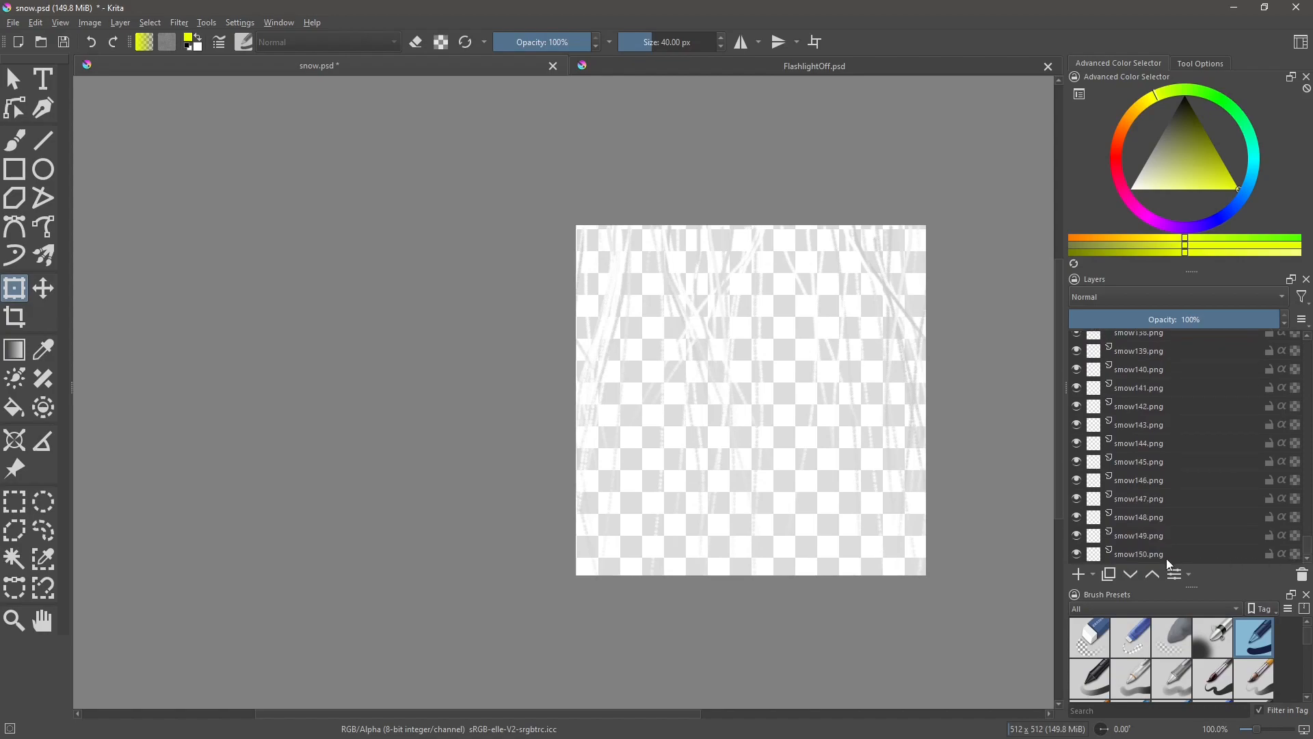
shift+click(1146, 556)
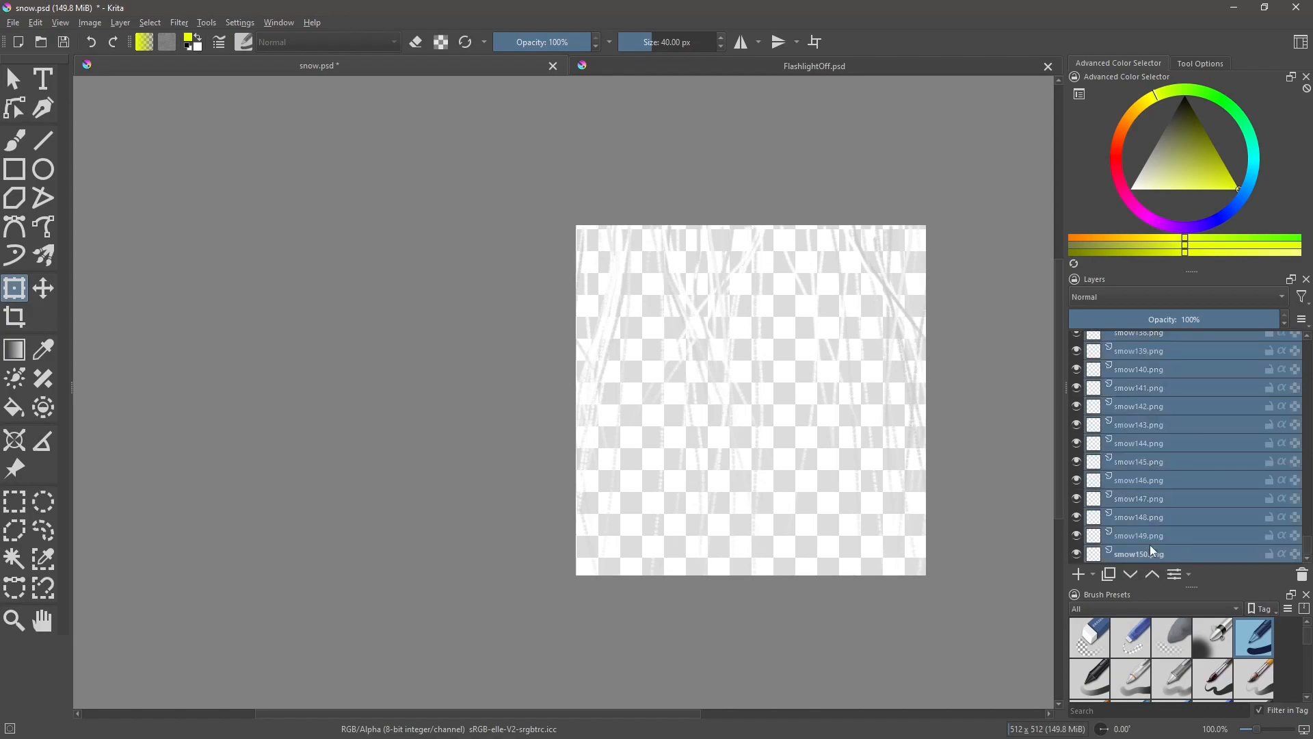
right_click(1118, 387)
mouse_move(1143, 573)
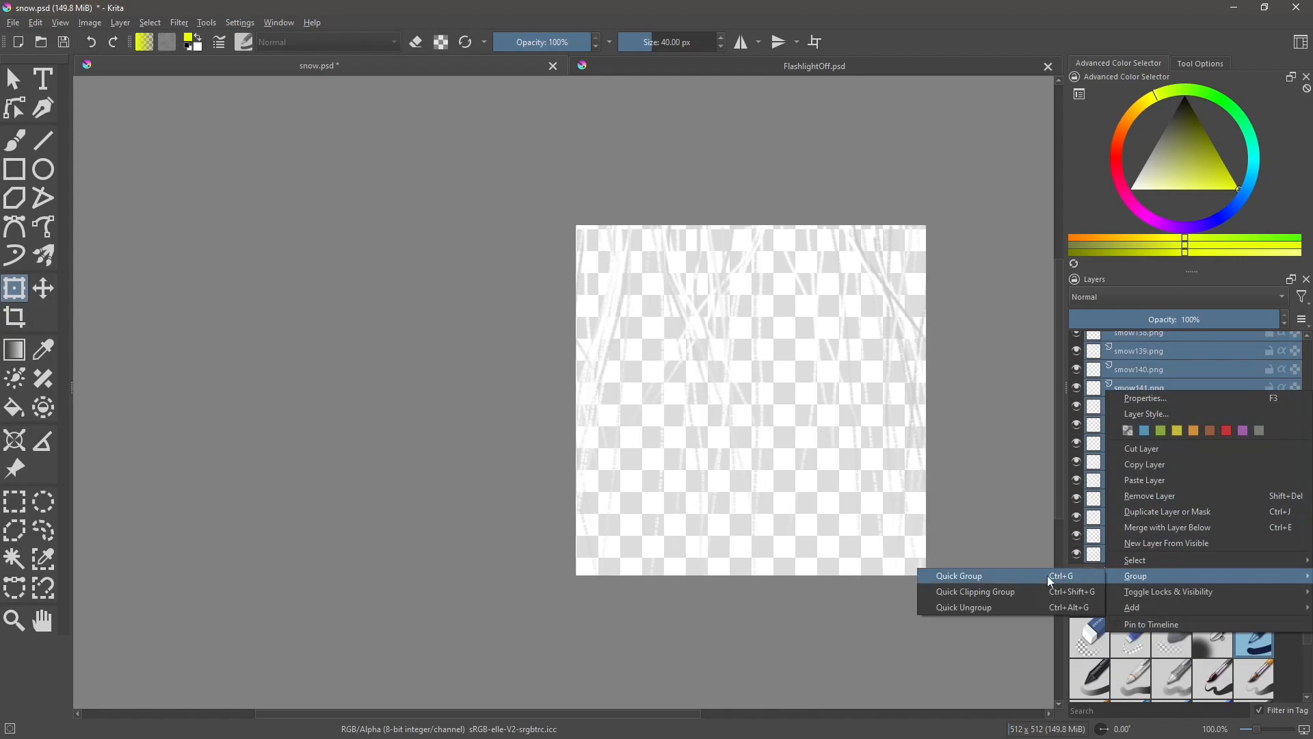
click(1005, 576)
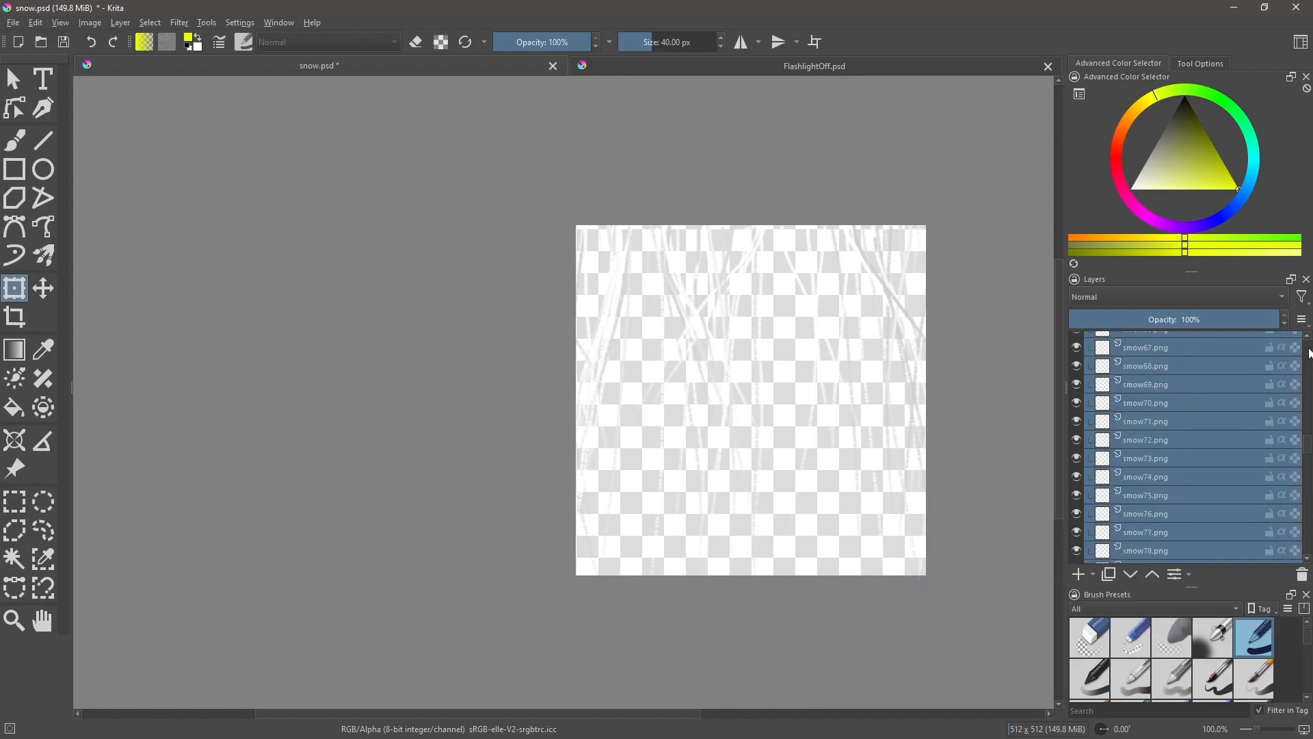
click(1108, 361)
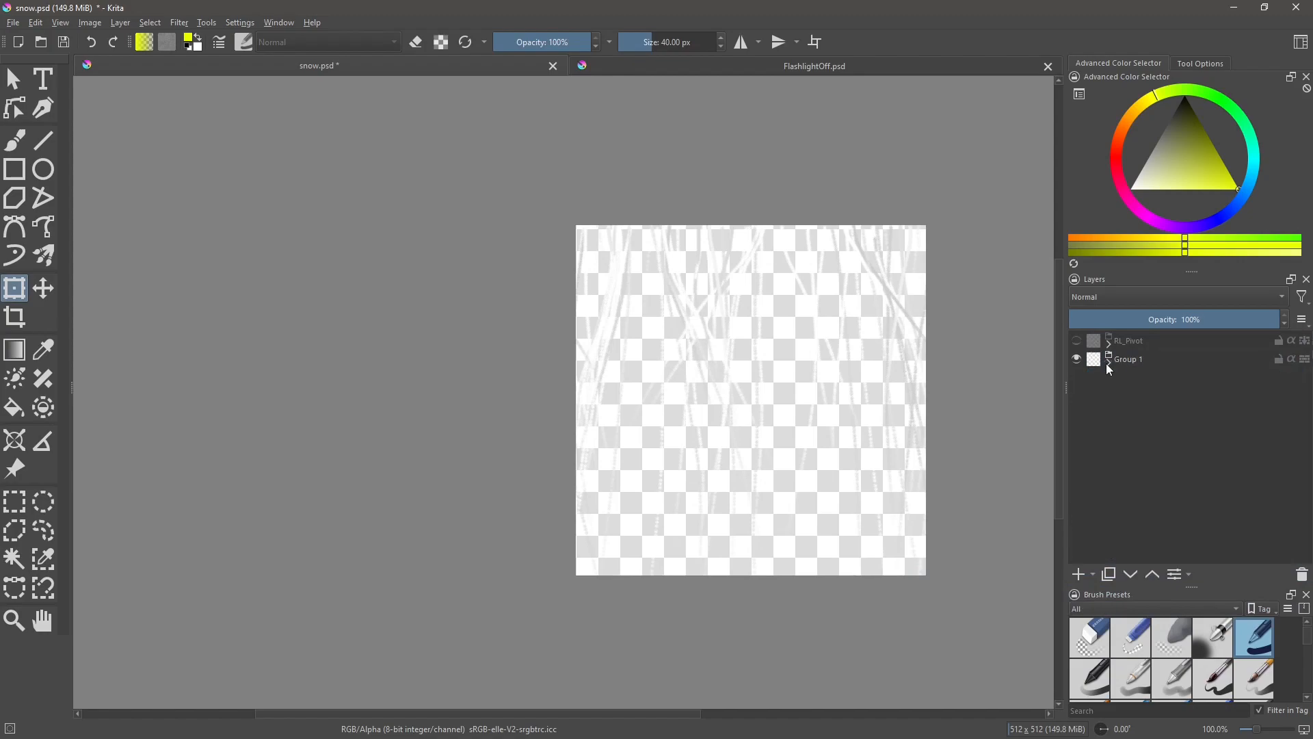
Copy the RL_Image group from FlashlightOff.psd and paste it into snow.psd above the group of snow frames
click(705, 69)
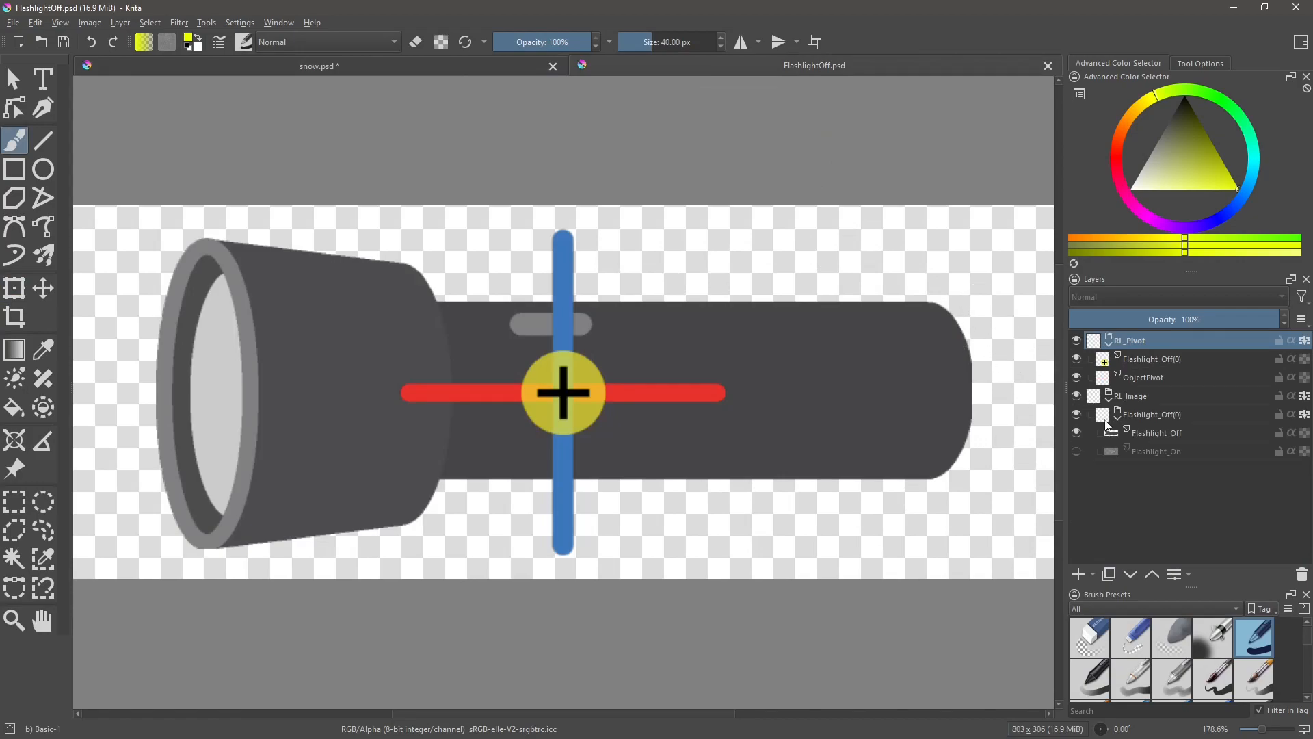
click(1138, 395)
right_click(1143, 395)
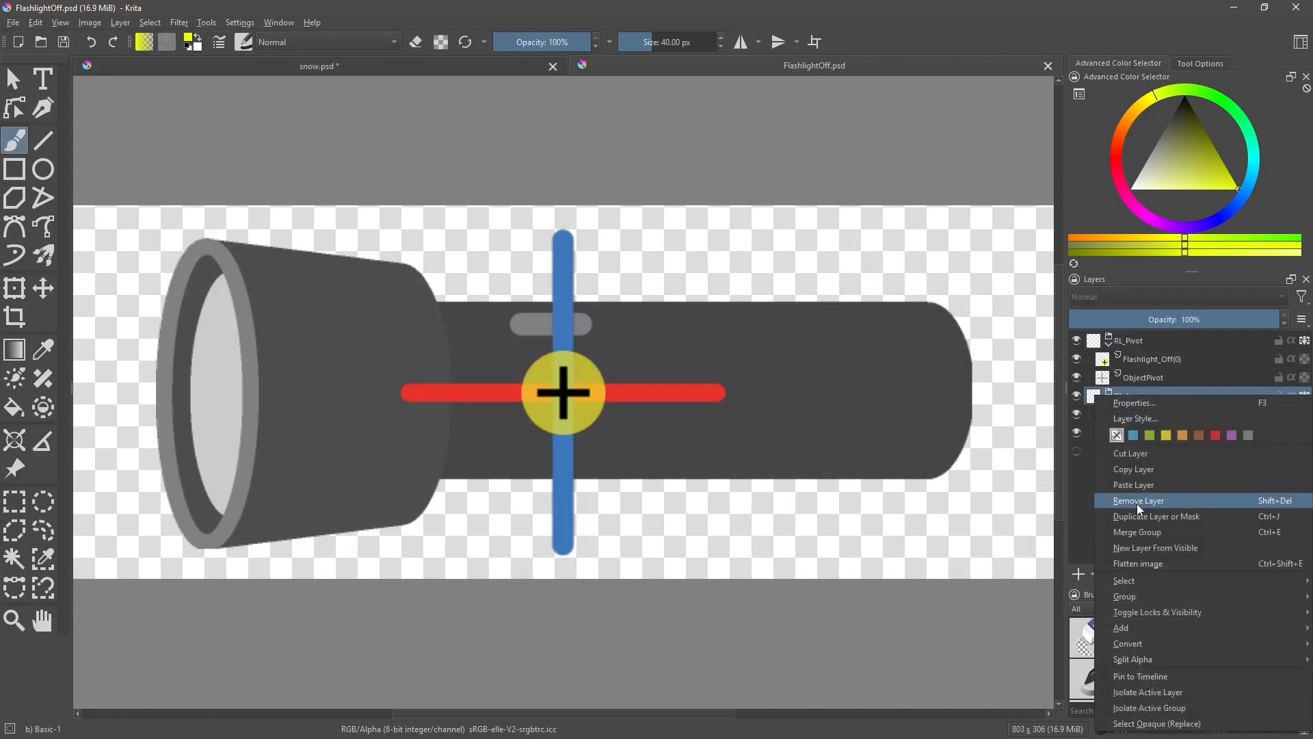
click(1135, 471)
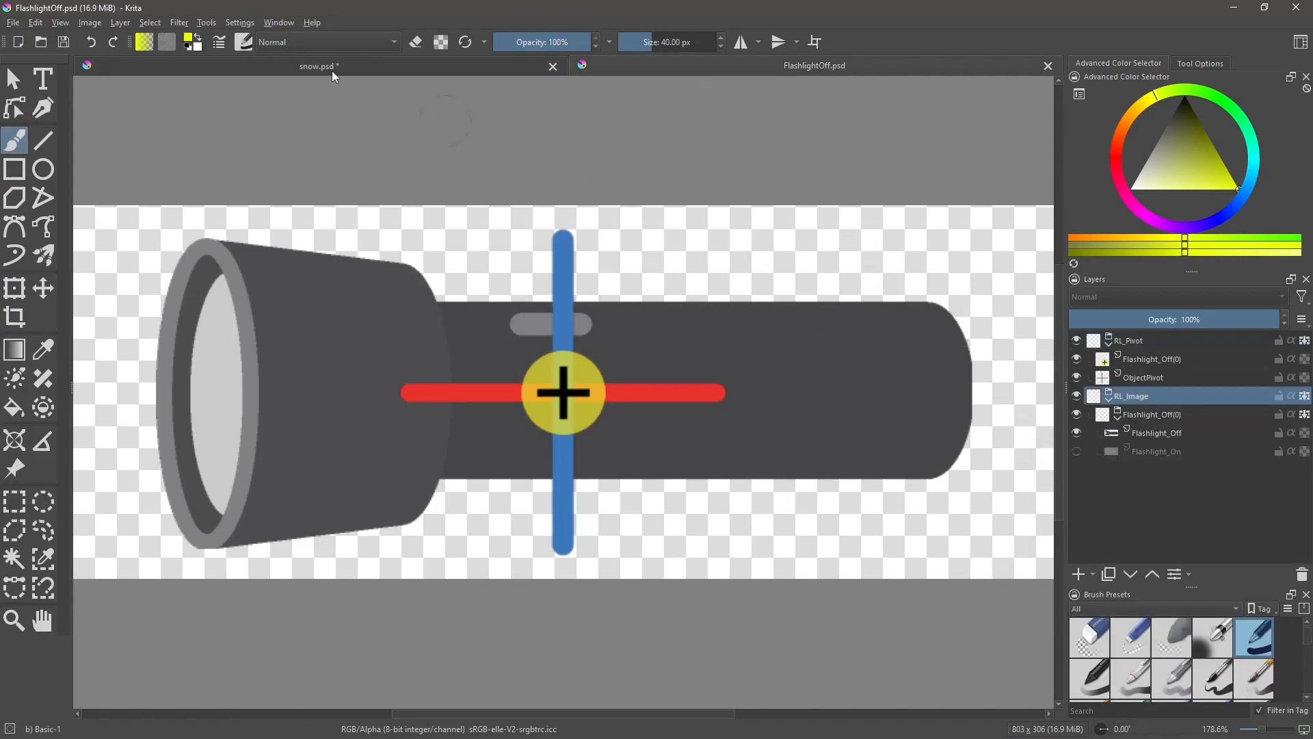
click(94, 60)
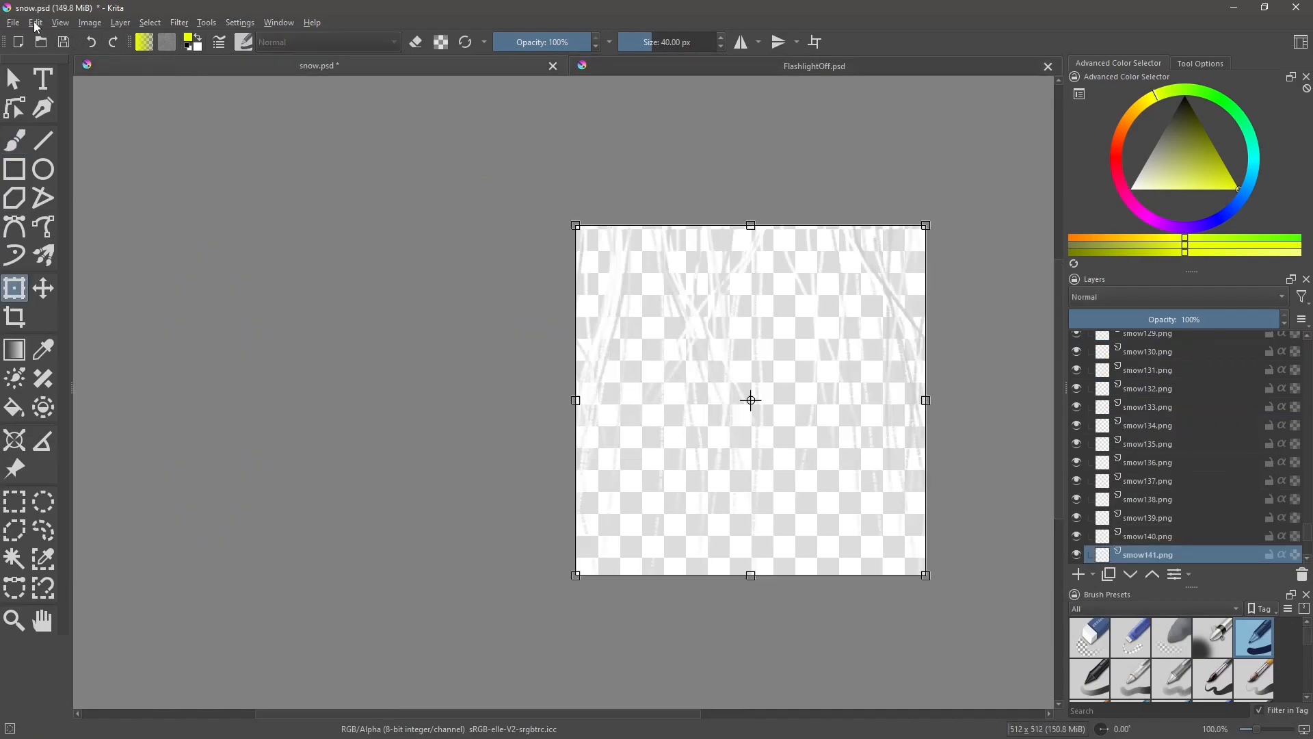
click(35, 23)
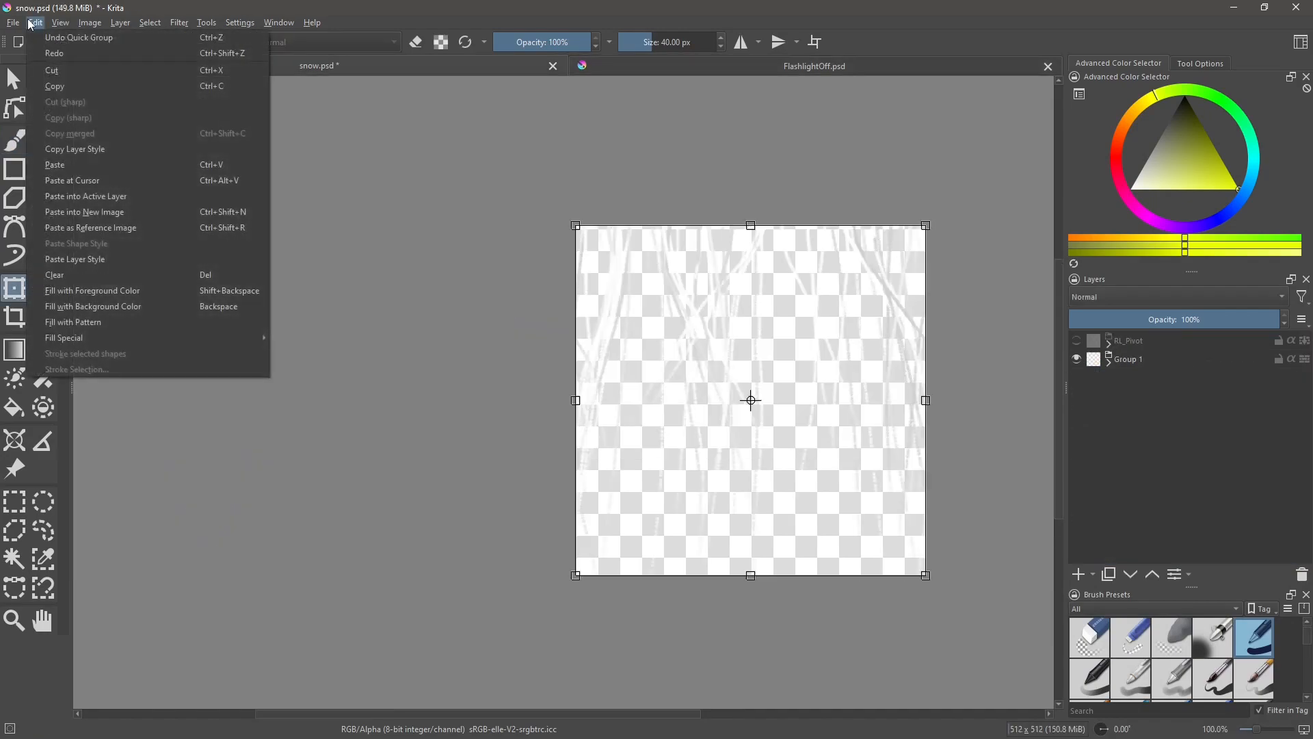
click(62, 165)
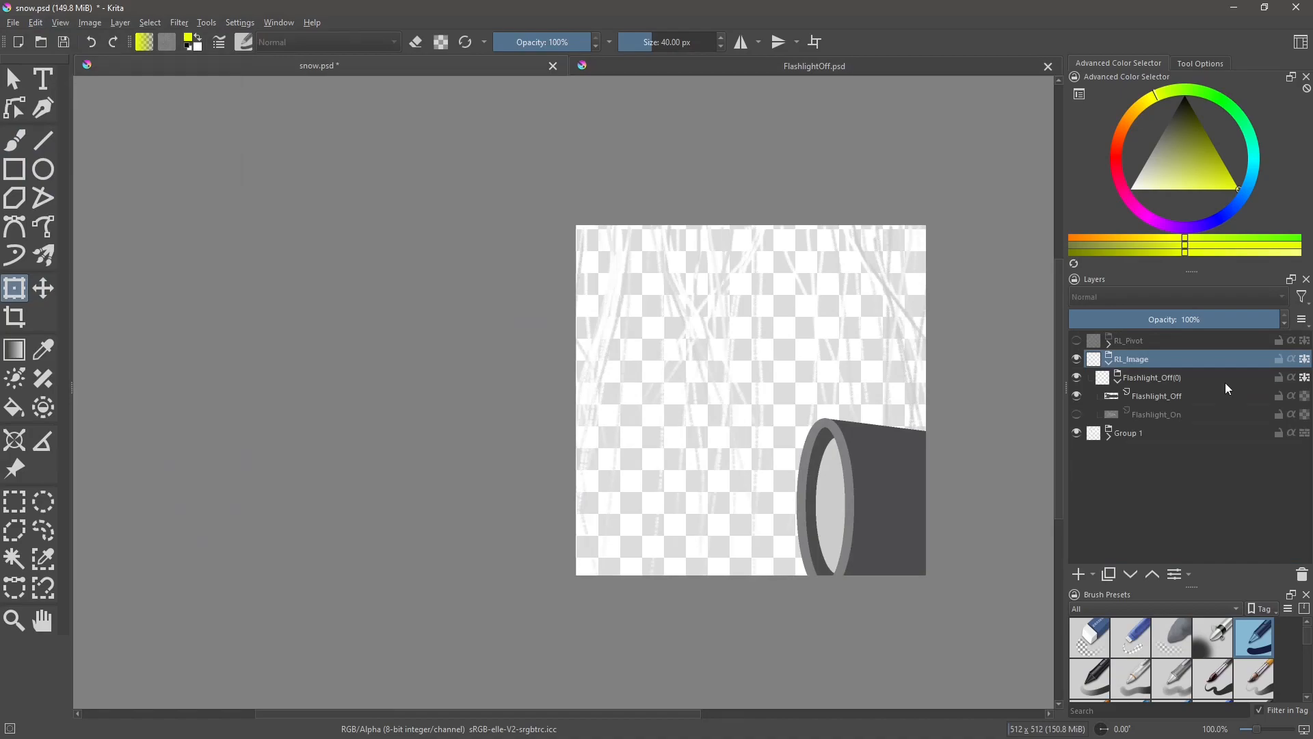
Rename the snow frames' Group 1 to RL_Image
click(1128, 437)
mouse_move(1123, 432)
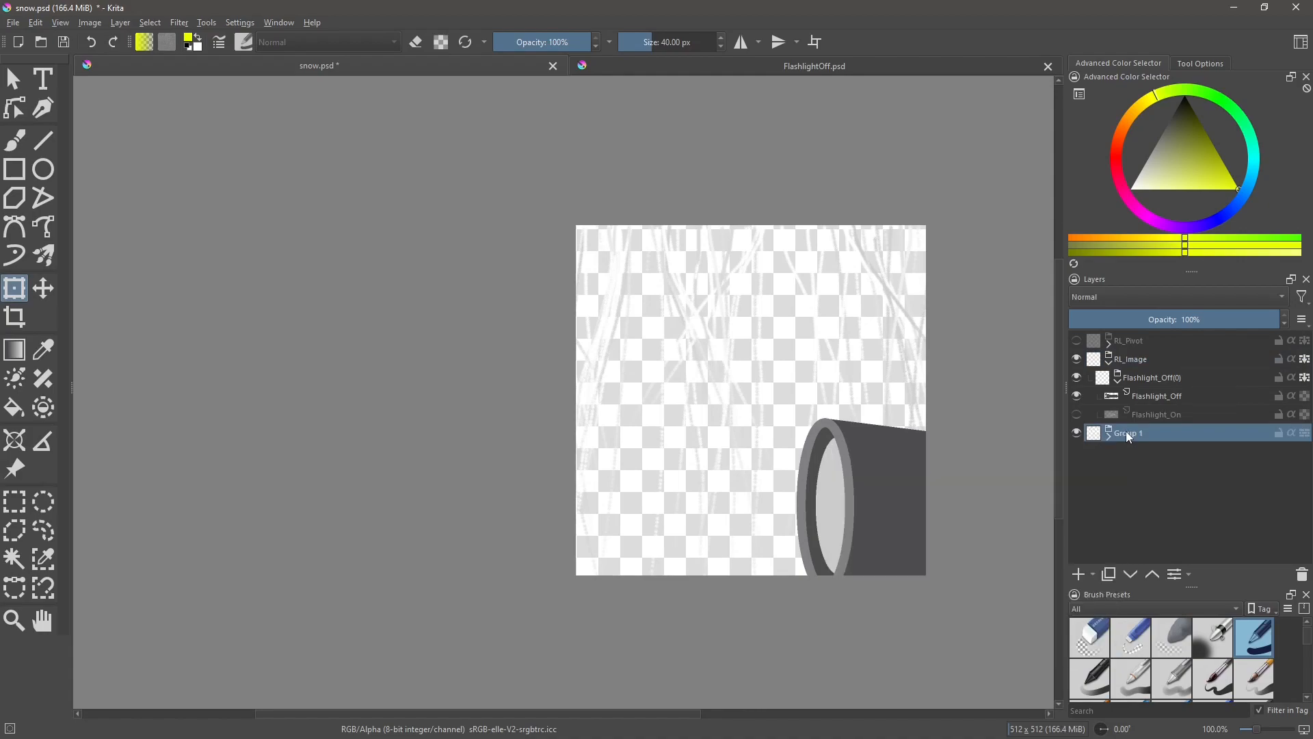
double_click(1127, 432)
text($RL_Imaf)
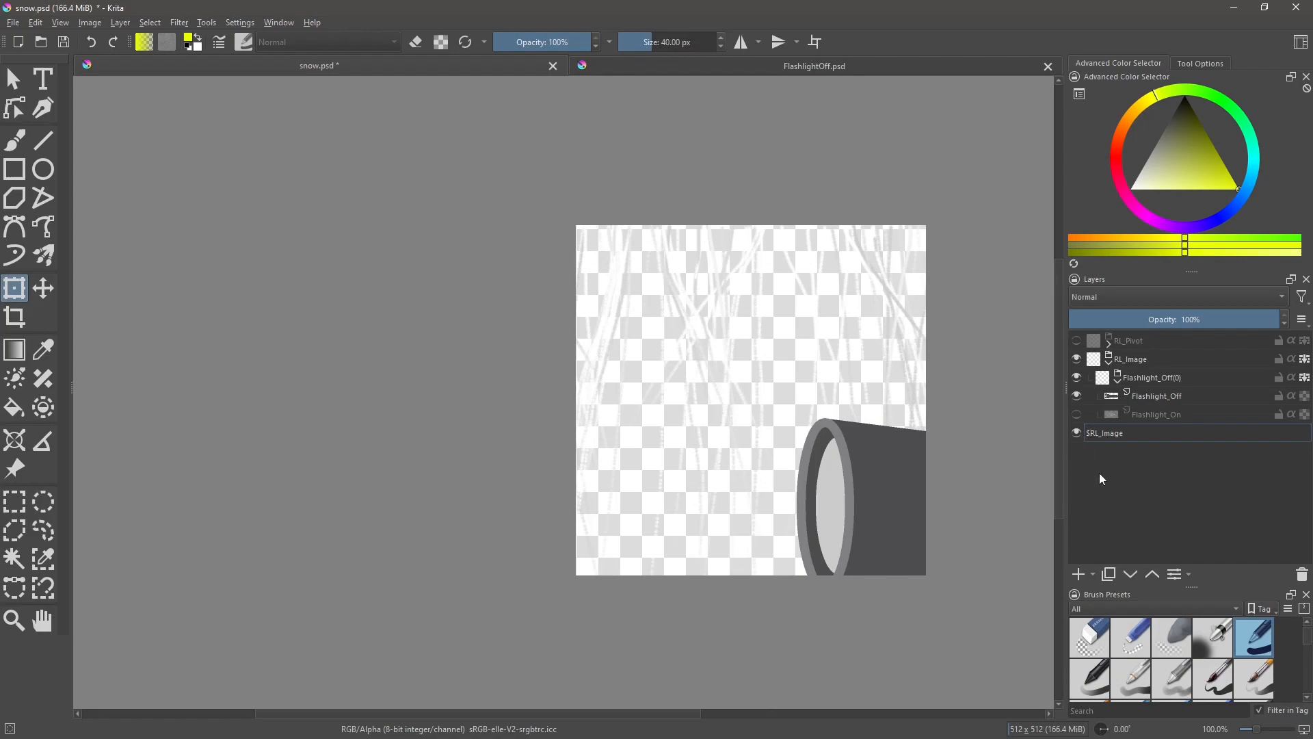
click(1159, 484)
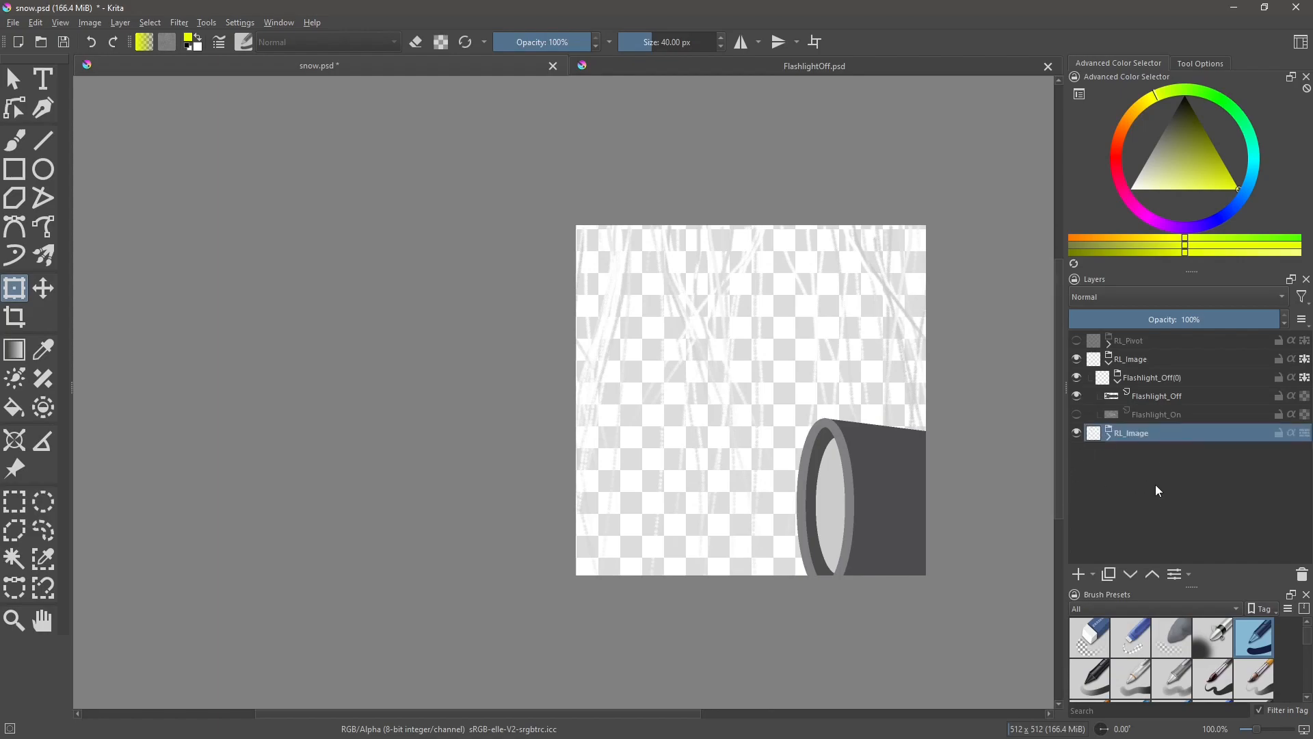
Group the frame layers smow1.png to smow150.png inside the lower RL_Image group and collapse the new group
click(1109, 438)
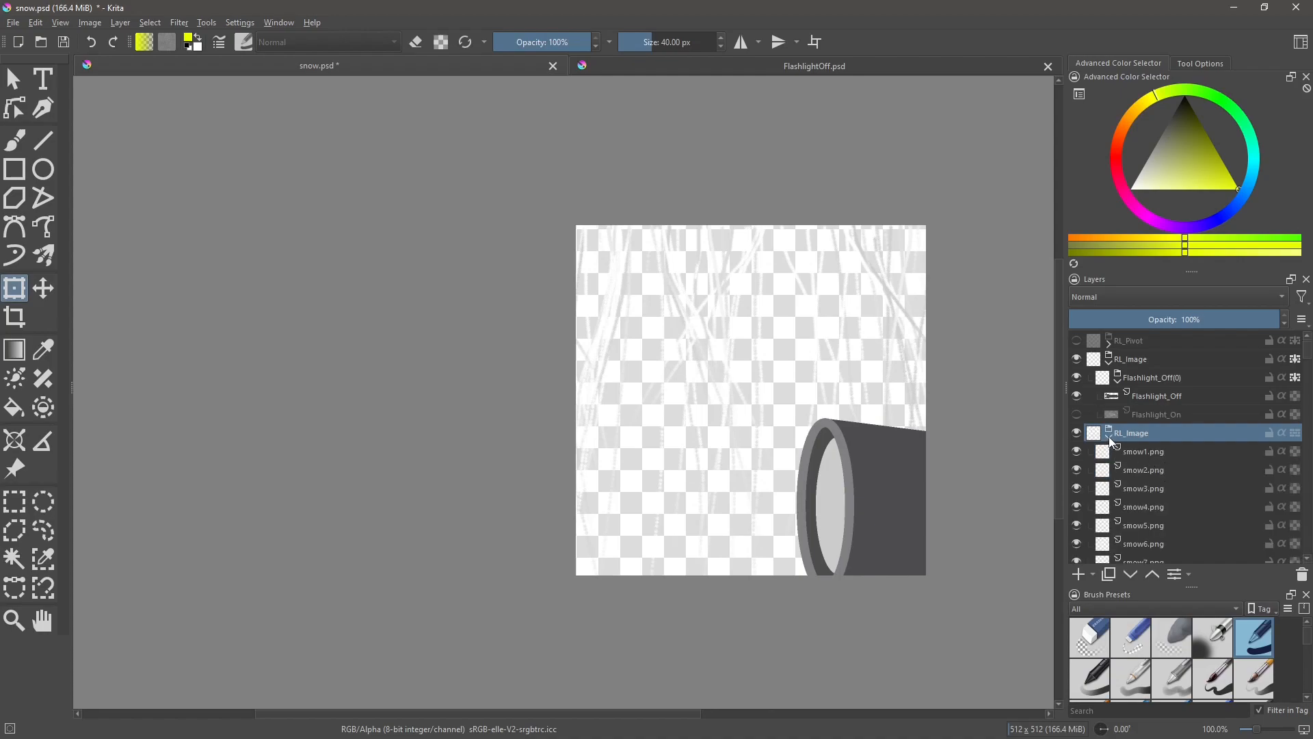
click(1110, 438)
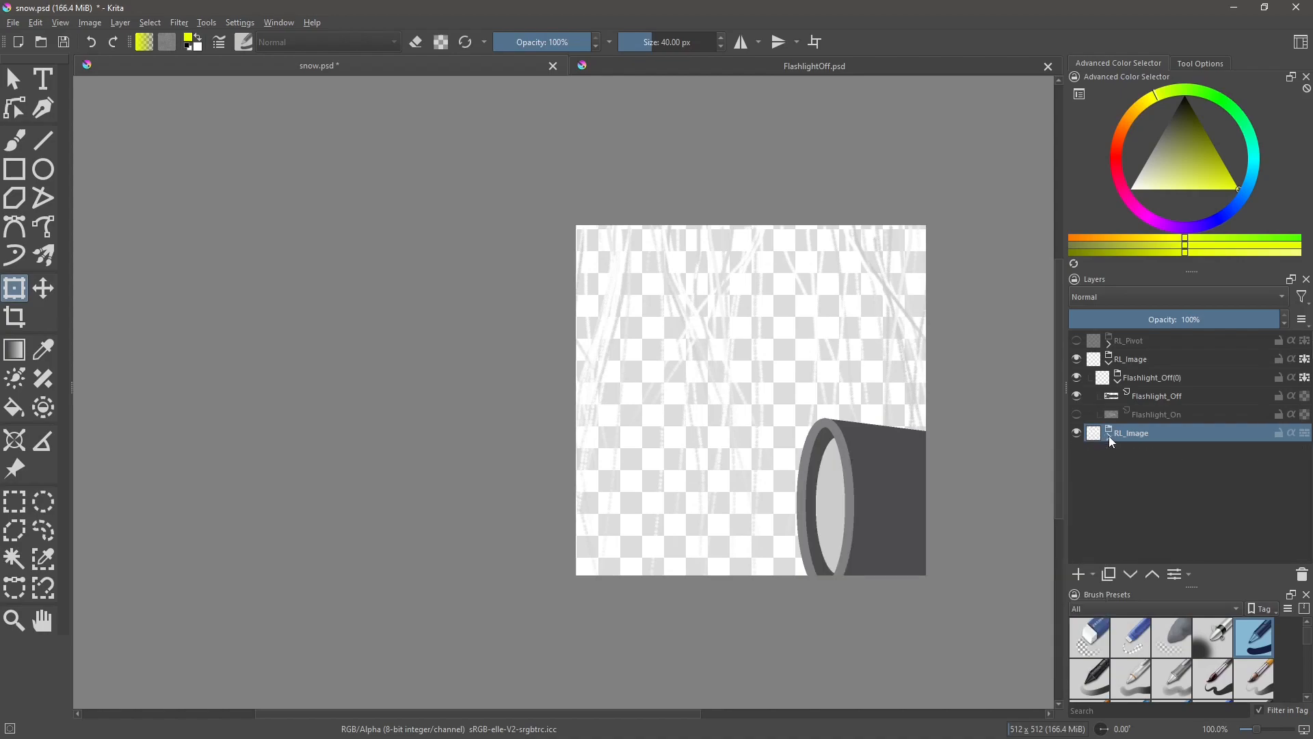
click(1111, 438)
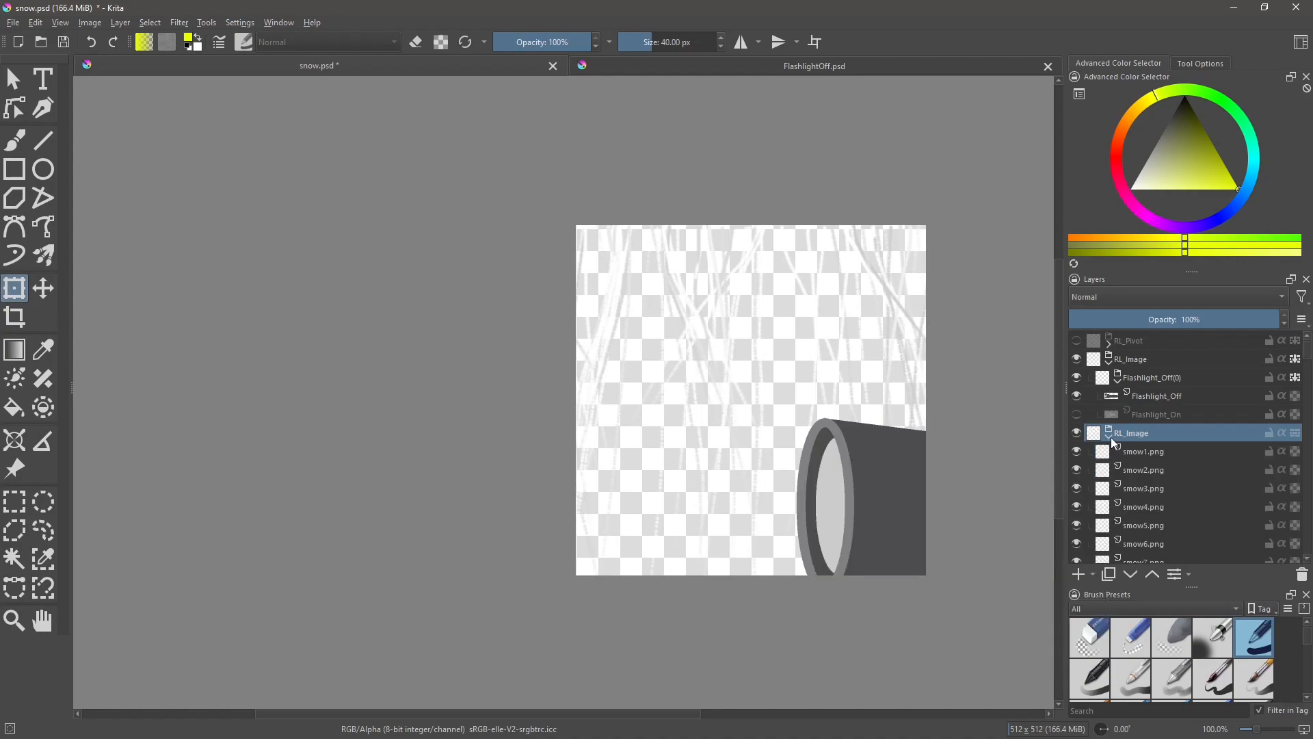
click(1134, 450)
drag(1309, 353, 1312, 561)
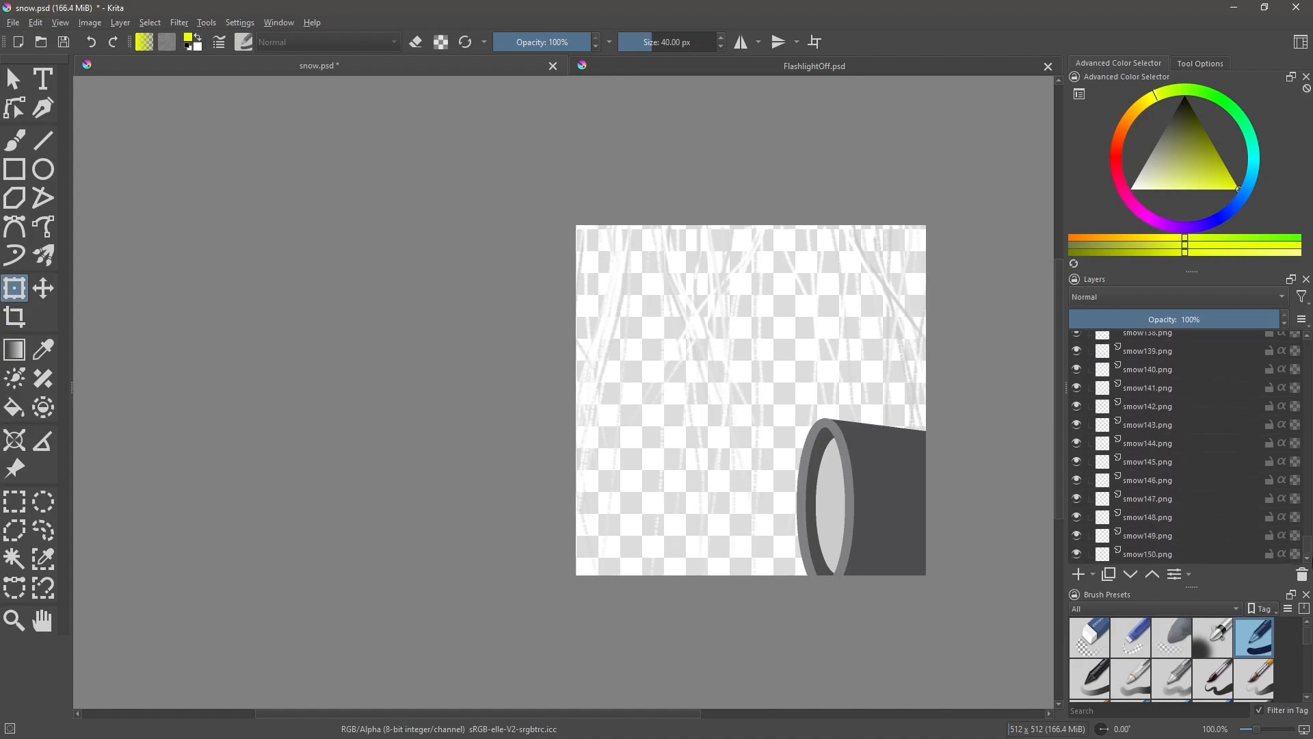
shift+click(1157, 554)
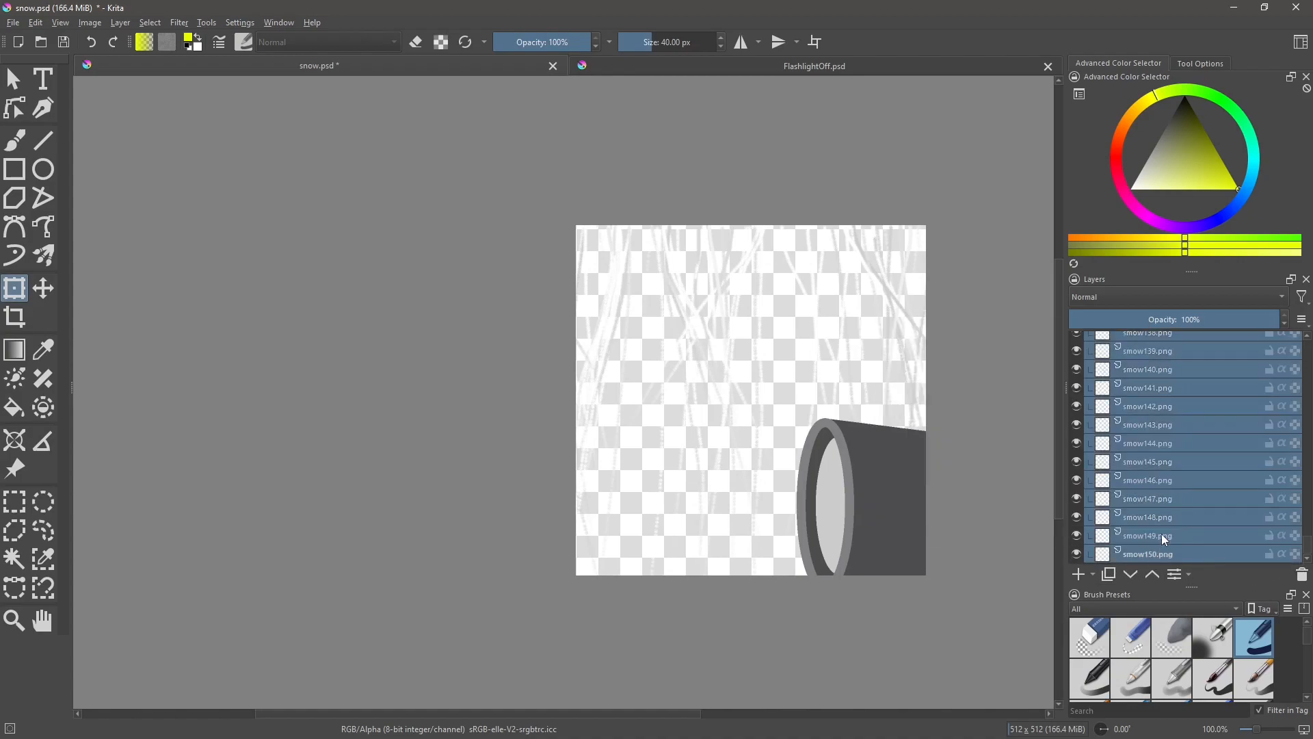
right_click(1156, 460)
mouse_move(1148, 642)
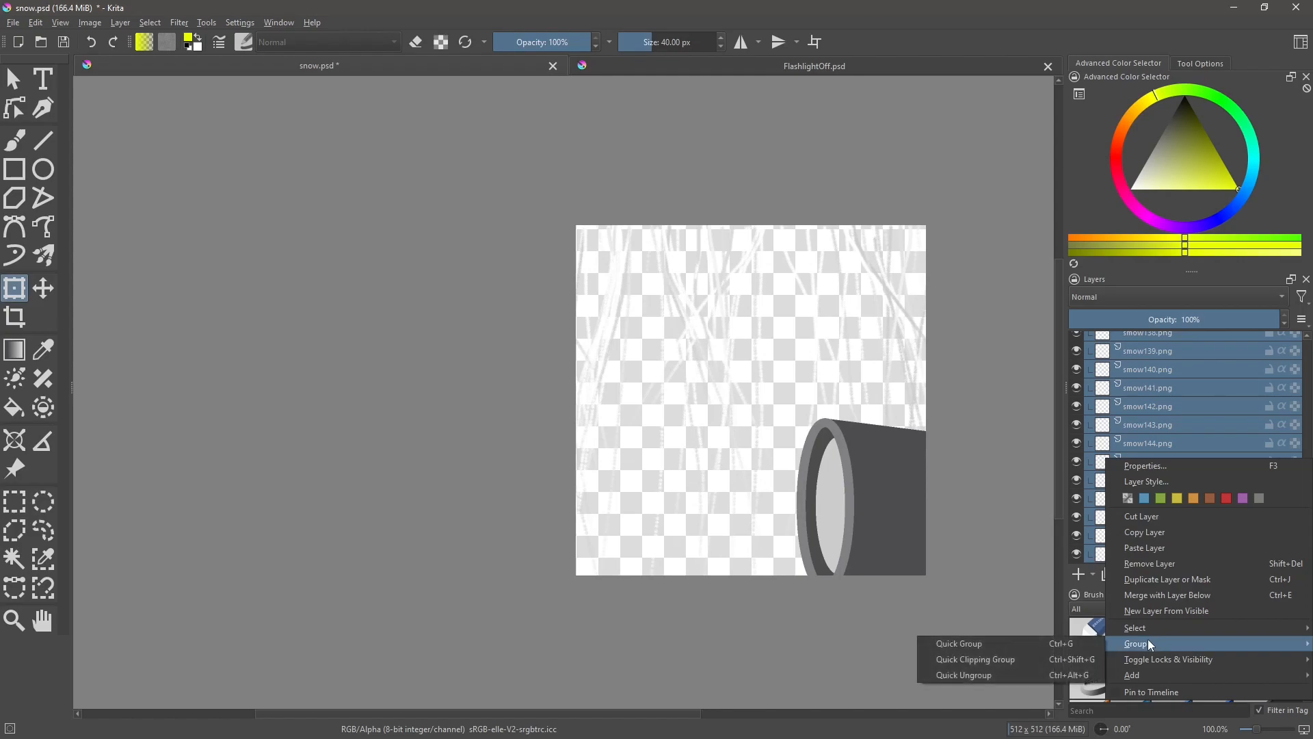
click(987, 647)
drag(1305, 543, 1300, 350)
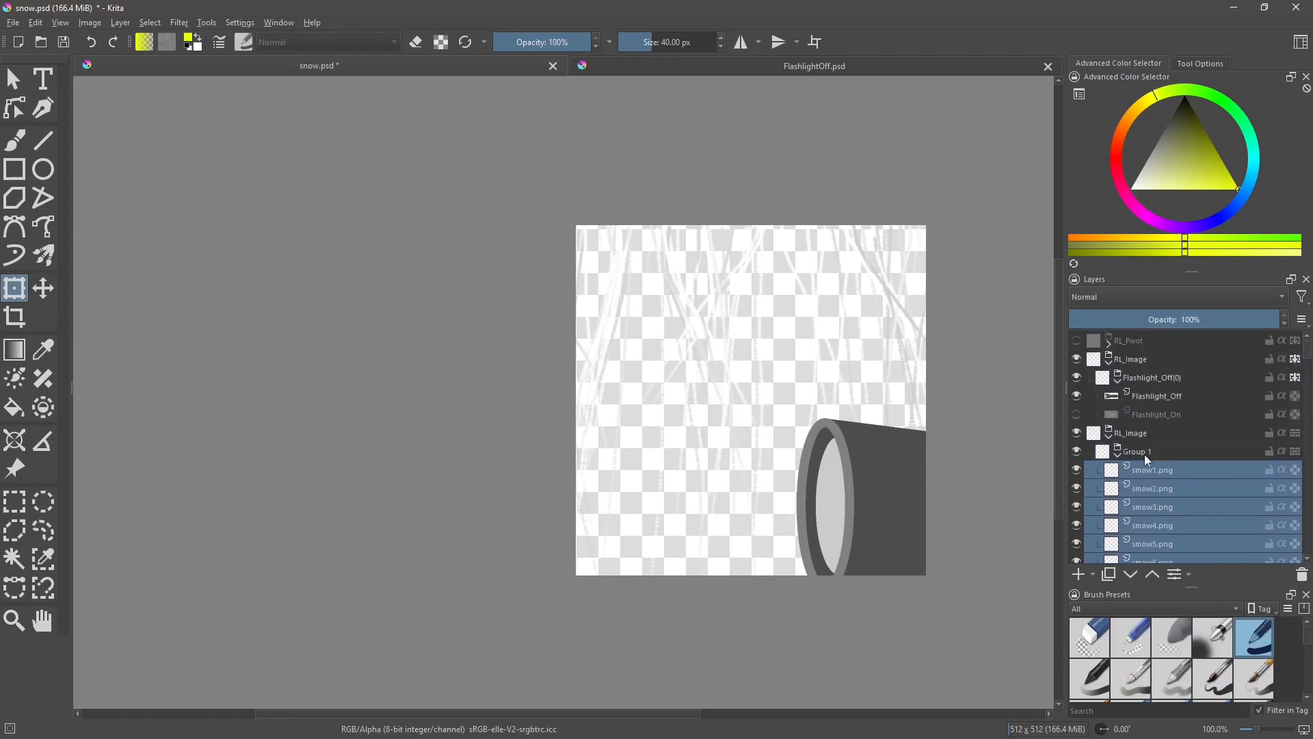
click(1119, 456)
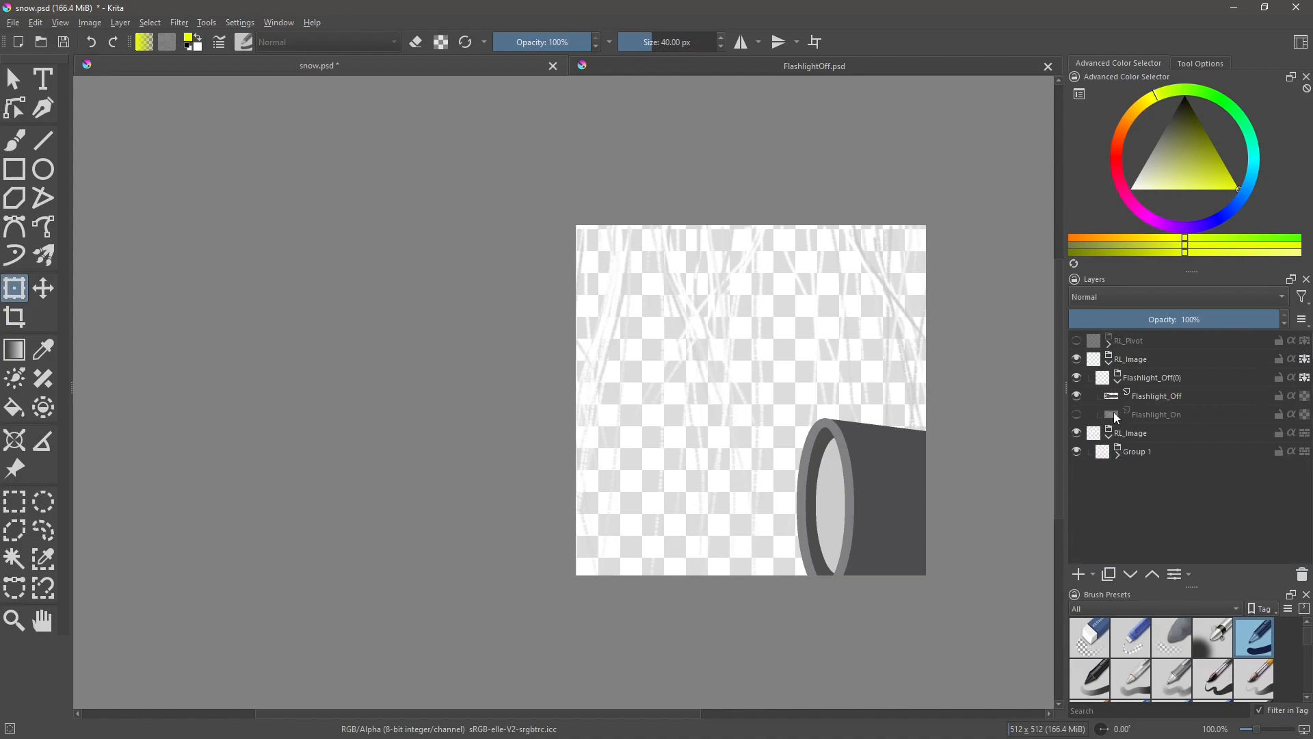
Rename Group 1 inside the lower RL_Image group to Snow
click(1140, 459)
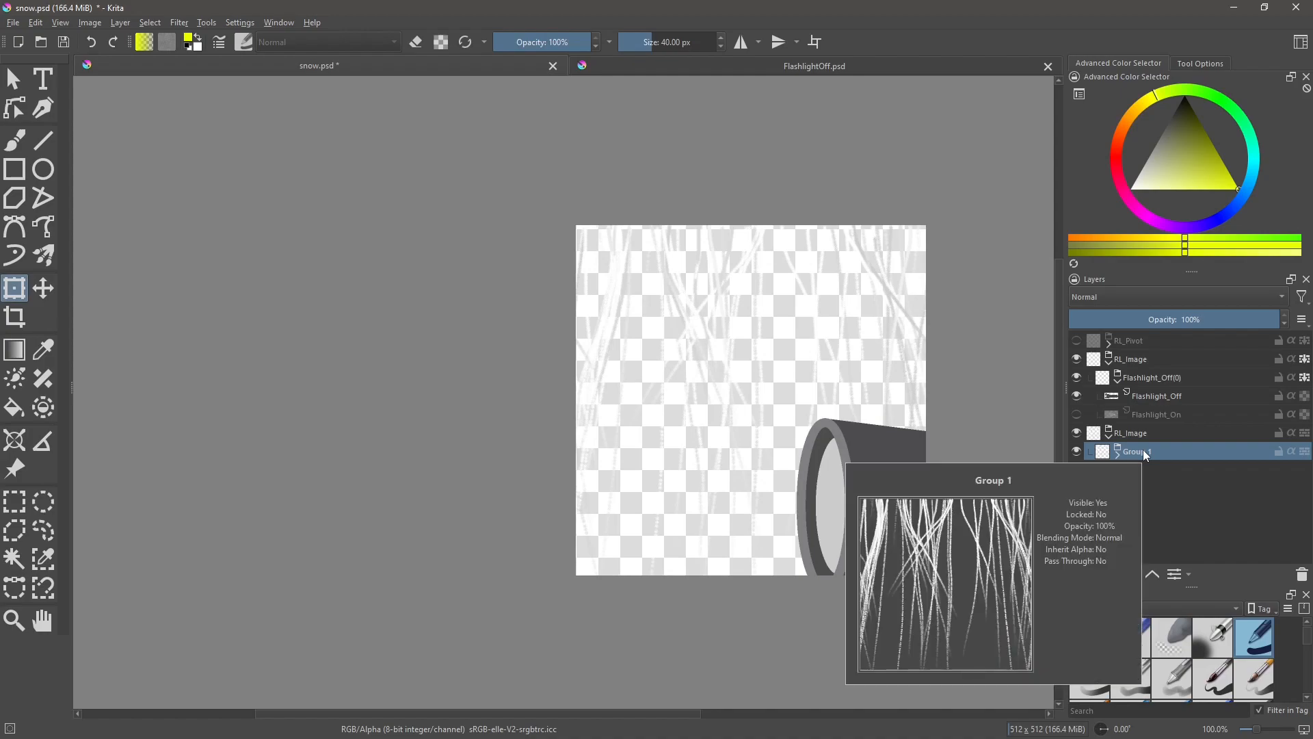
double_click(1143, 449)
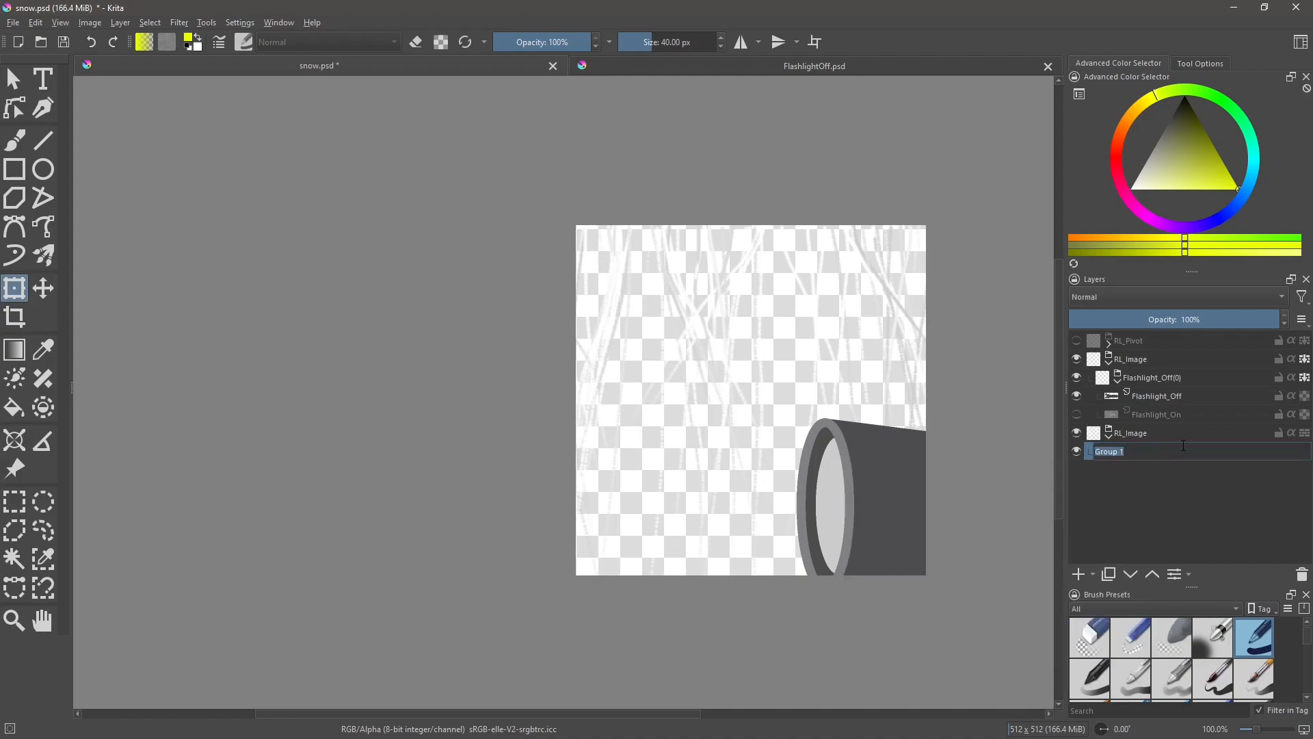
text(Sm)
text(ow)
key(BackSpace)
key(BackSpace)
key(BackSpace)
text(now)
key(Return)
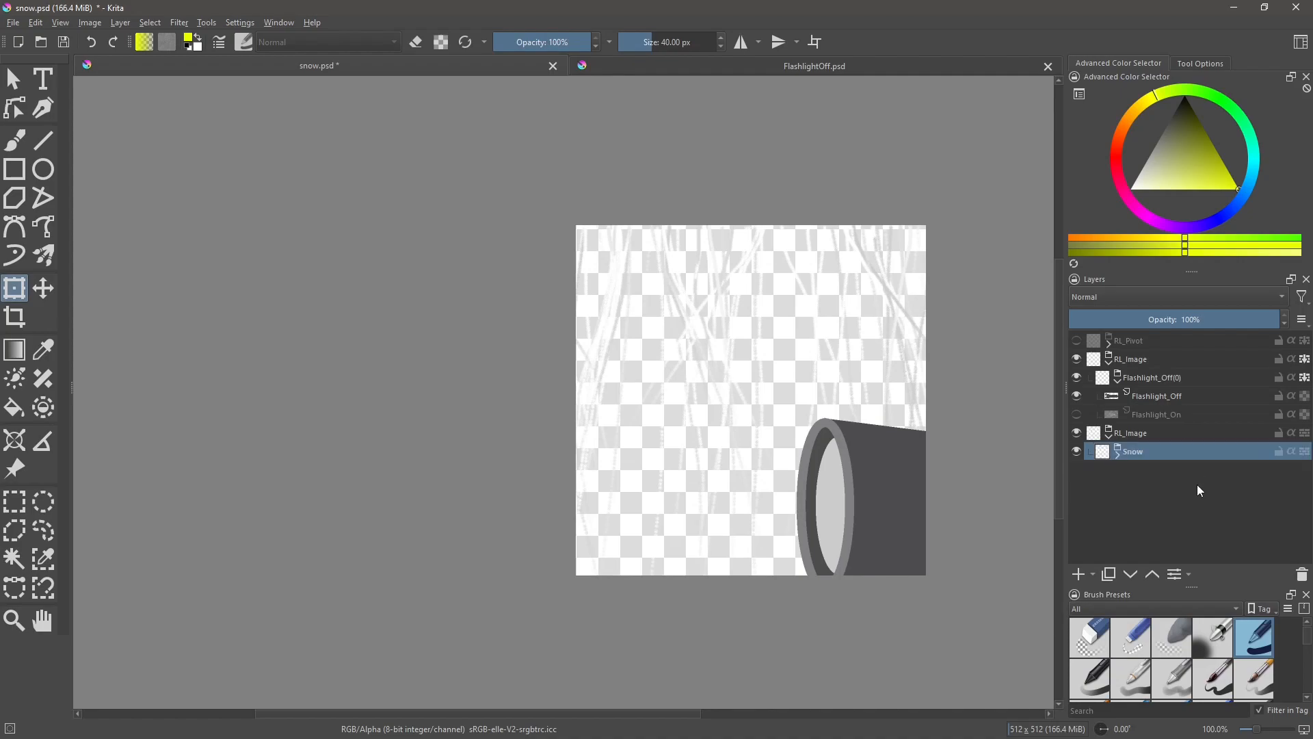
click(1117, 454)
click(1116, 454)
Show and expand the RL_Pivot group and rename its Flashlight_Off(0) layer to Snow
click(1077, 340)
click(1109, 344)
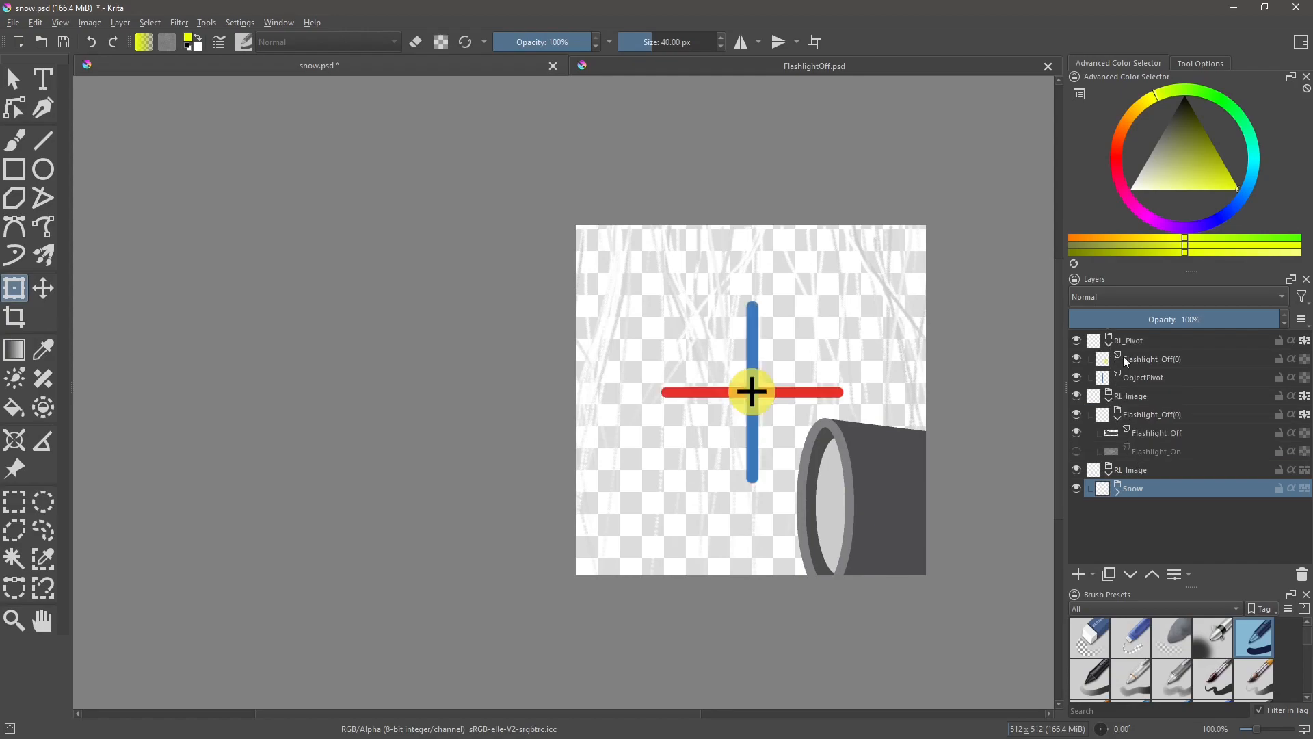
click(1146, 361)
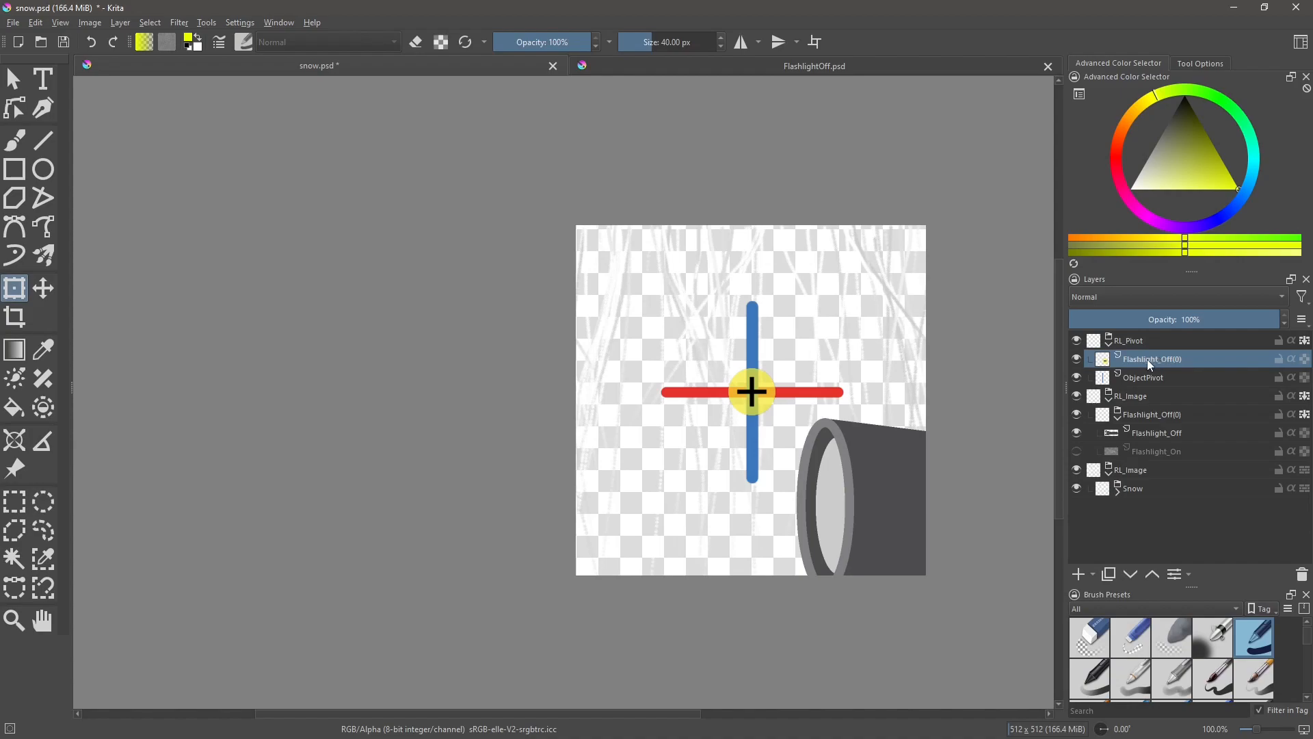
double_click(1147, 359)
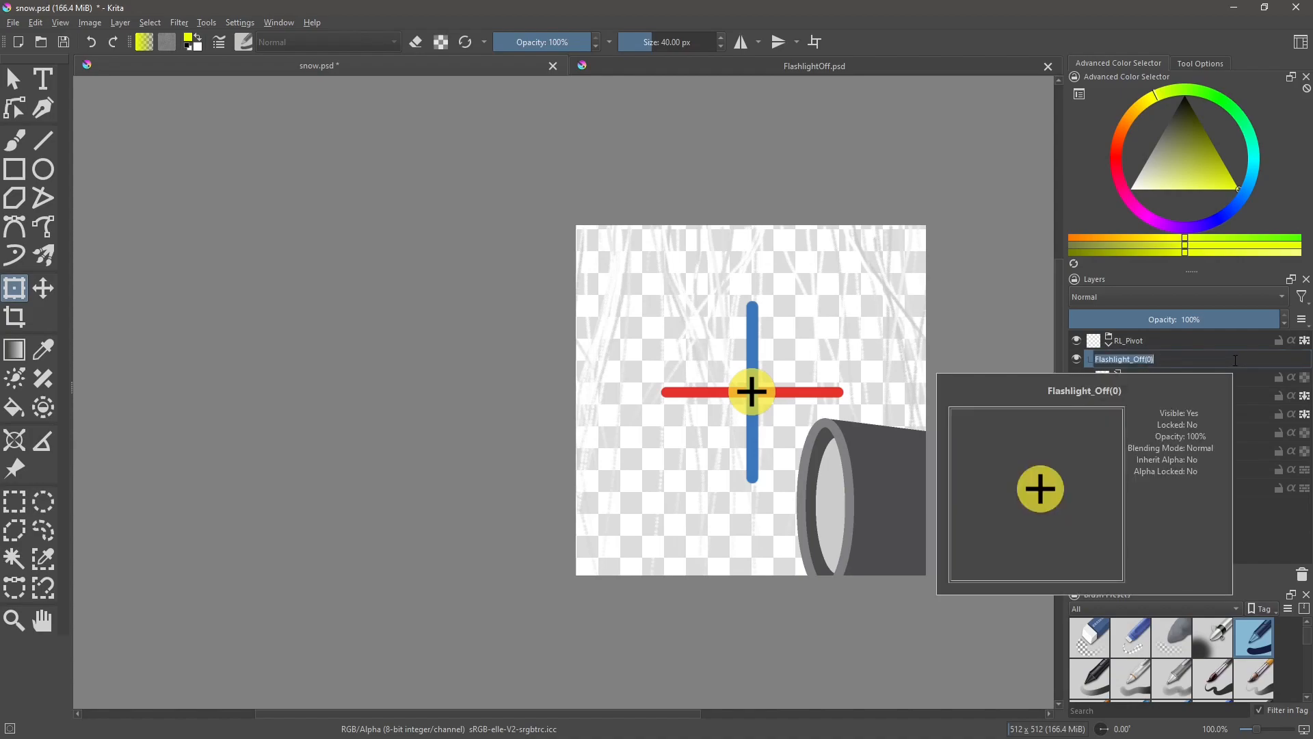
text(snow)
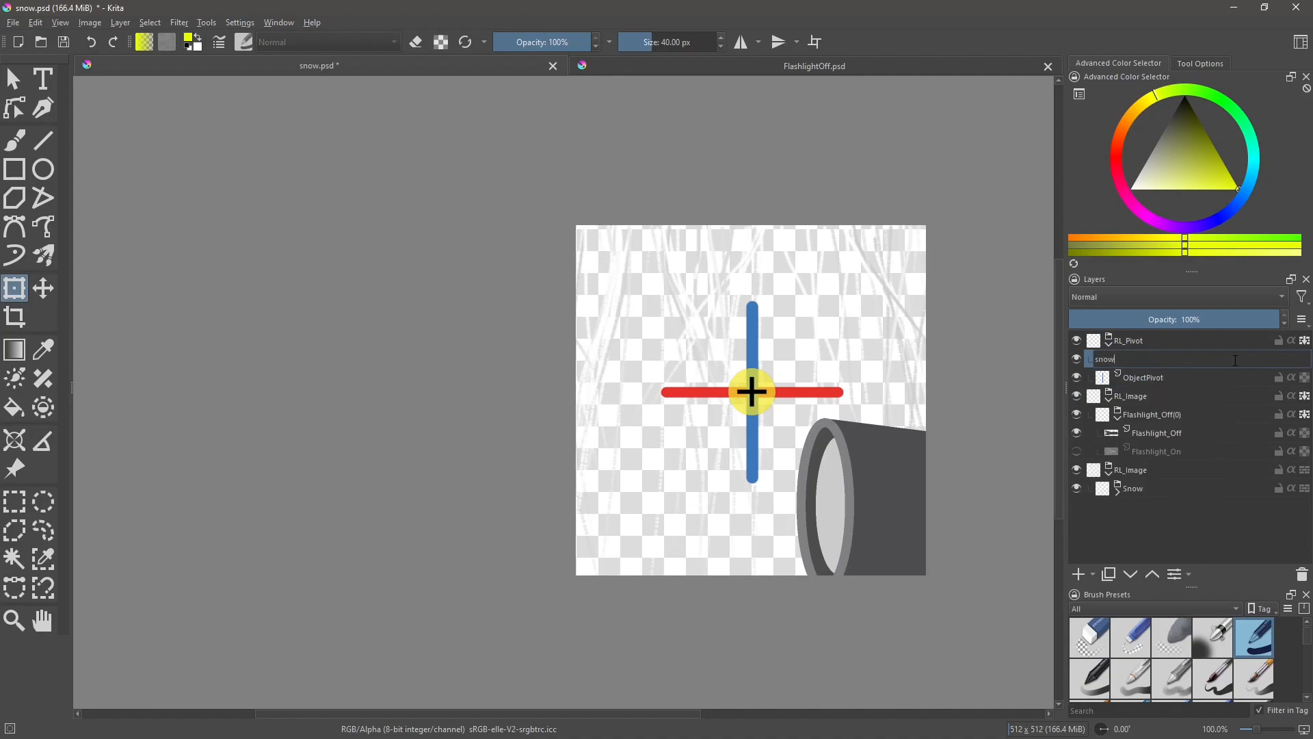
key(BackSpace)
key(BackSpace)
key(BackSpace)
key(BackSpace)
text(Snow)
key(Return)
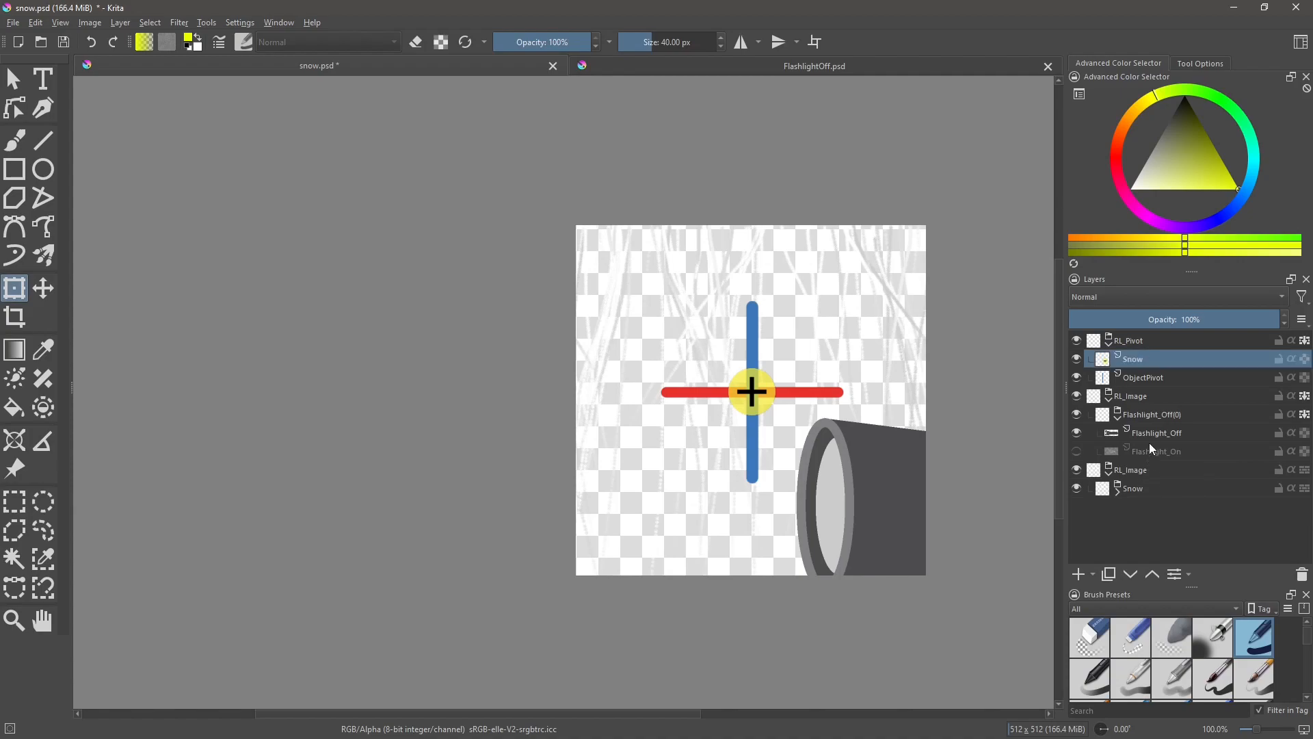
Delete the RL_Image group containing the flashlight layers and expand the Snow group in the remaining RL_Image
click(1131, 395)
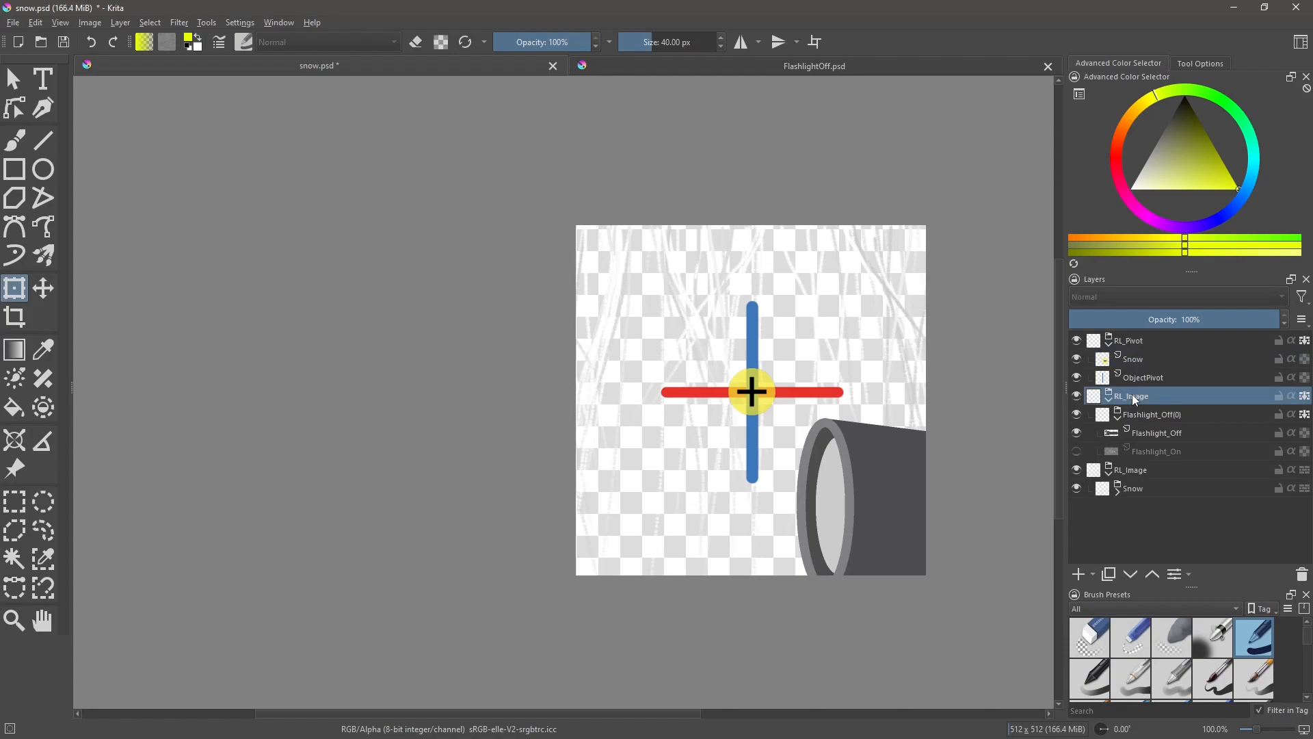
click(1302, 574)
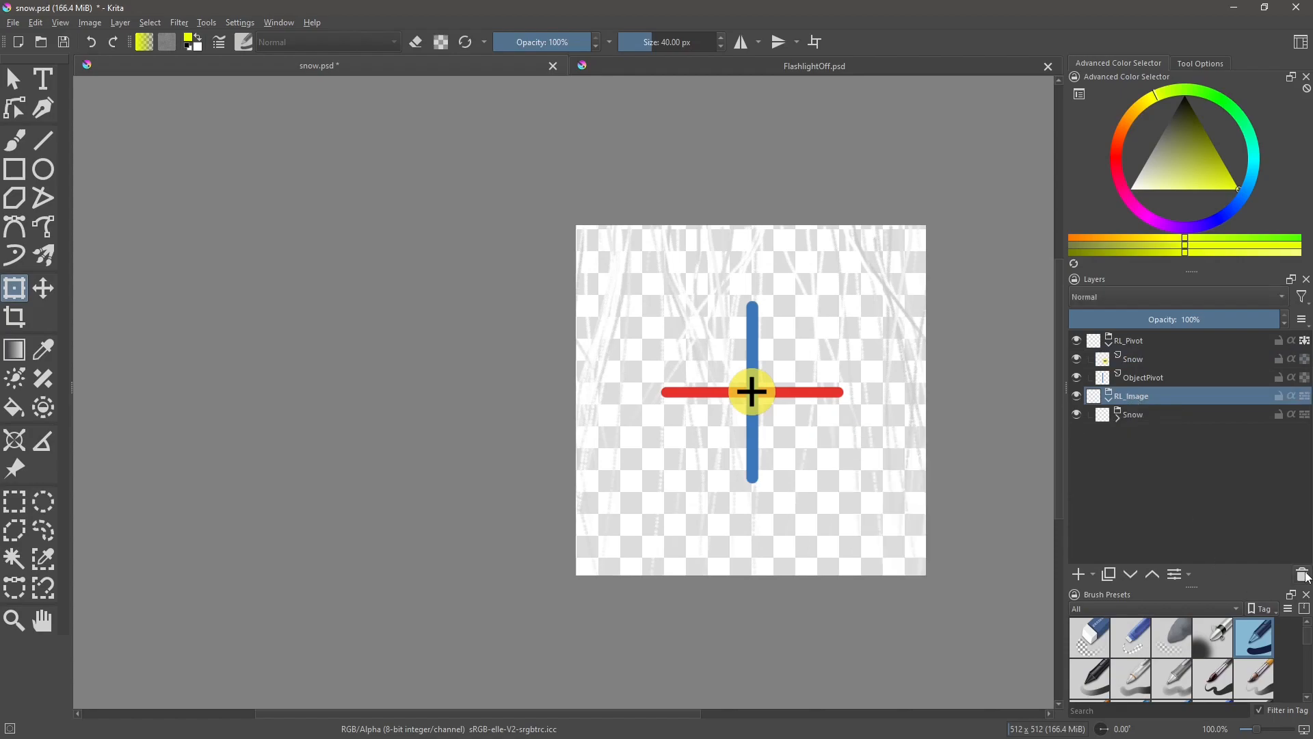
click(1118, 417)
click(1118, 419)
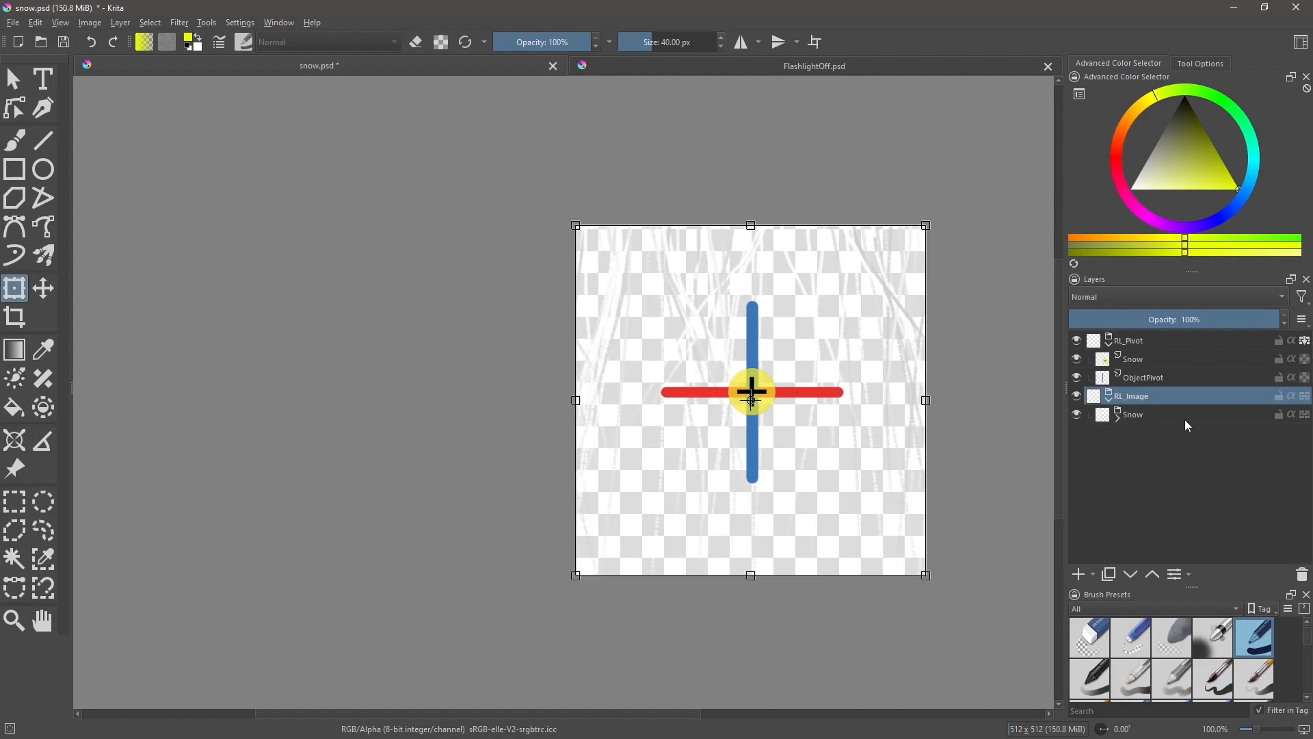
click(1119, 415)
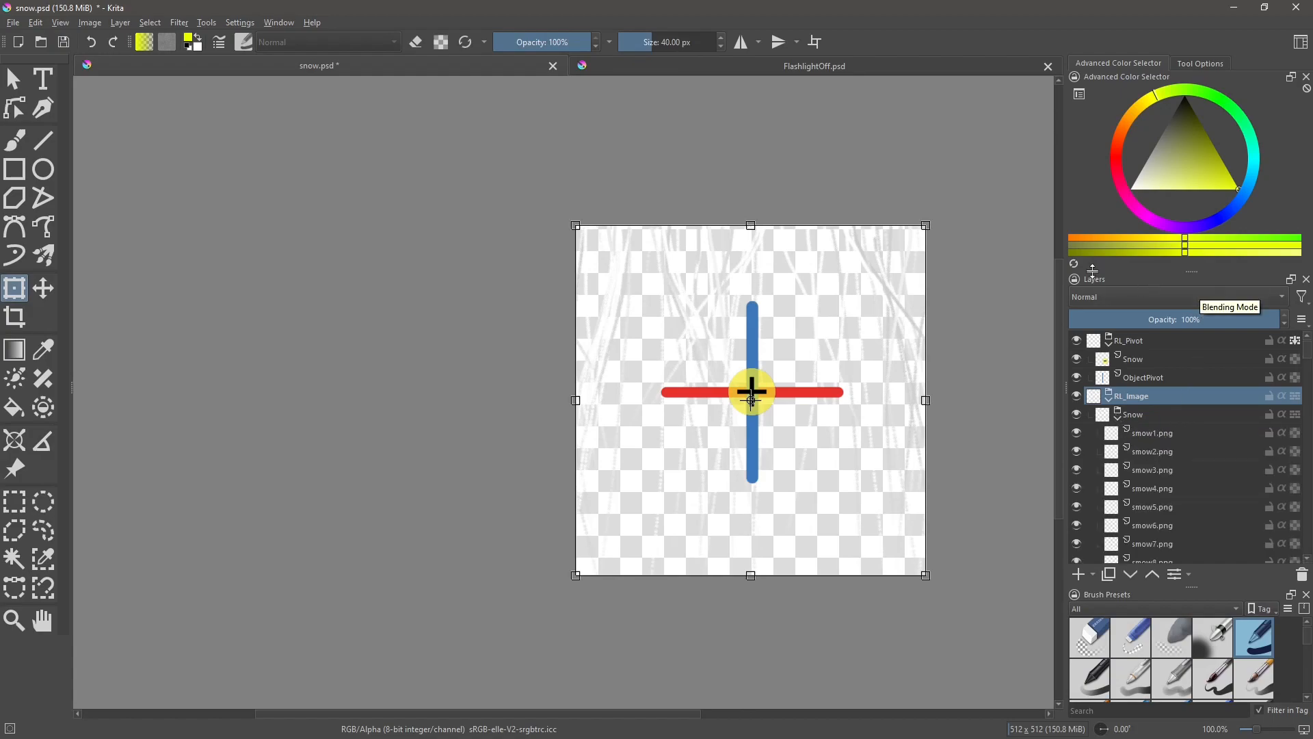
Save the restructured snow.psd
click(13, 22)
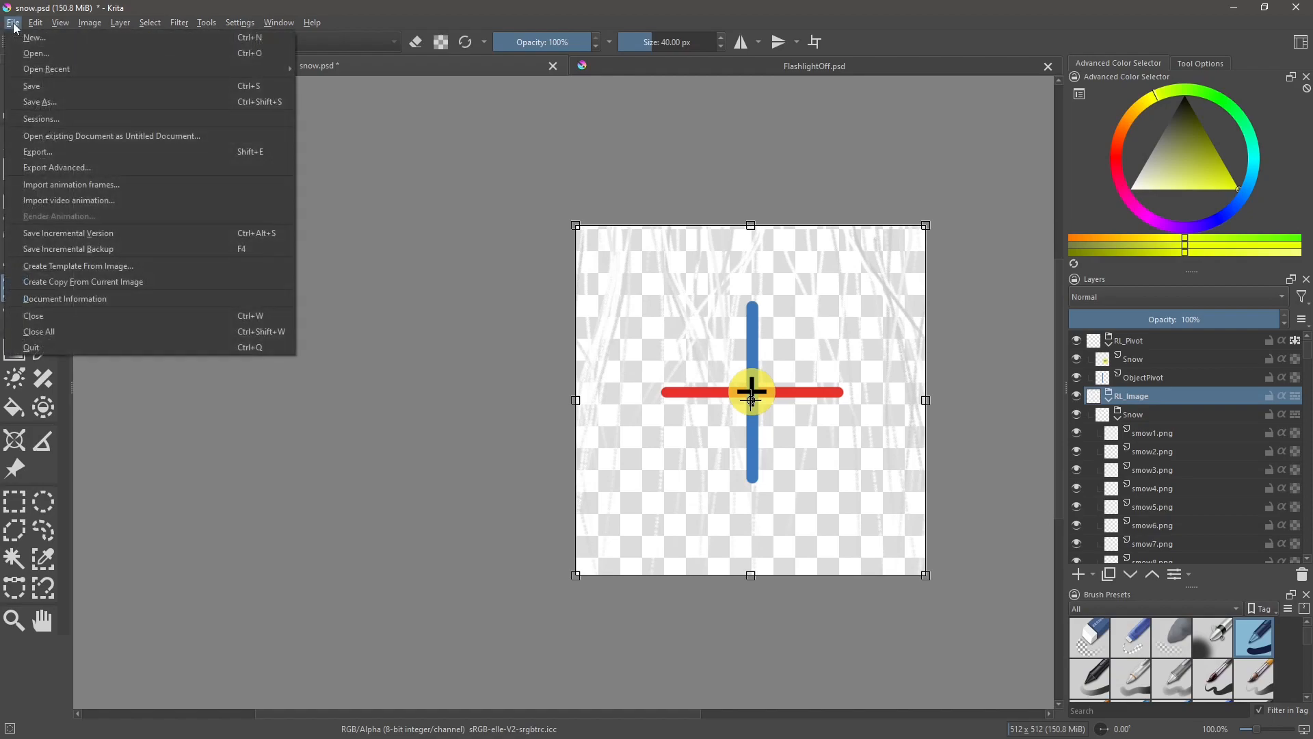
click(32, 86)
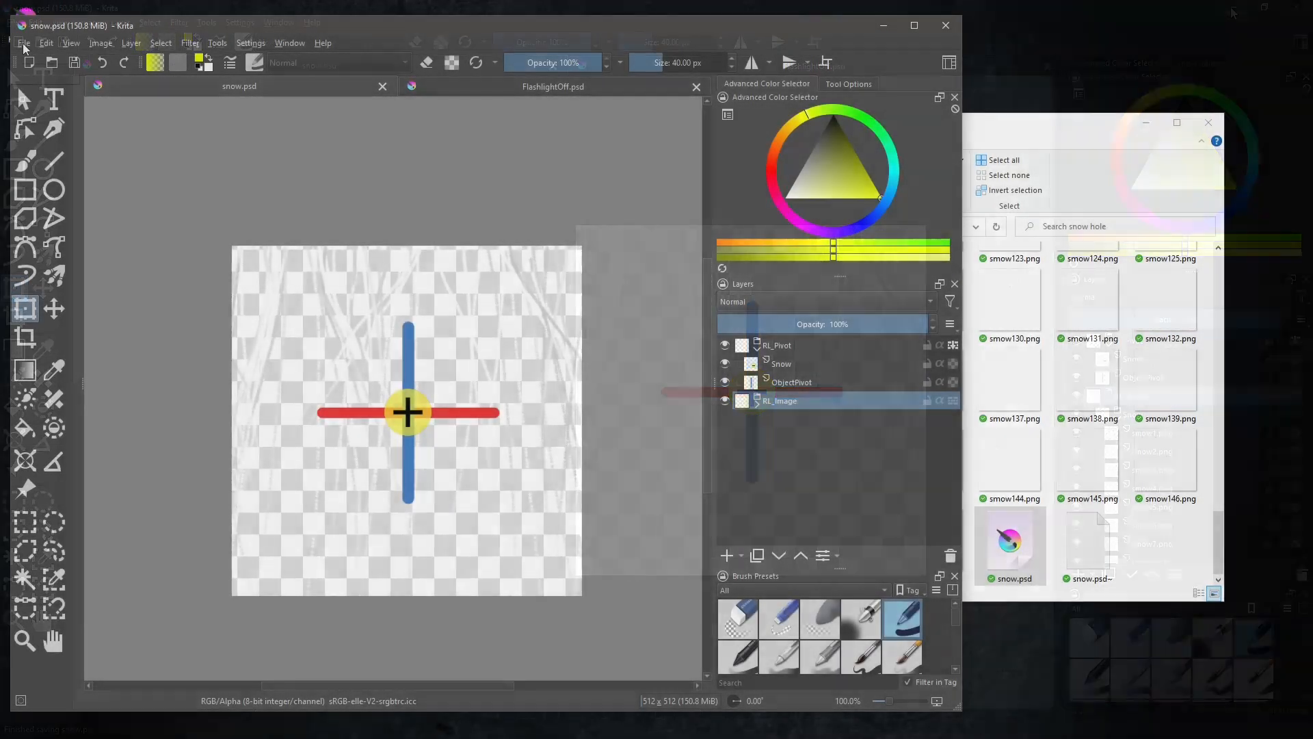
click(23, 43)
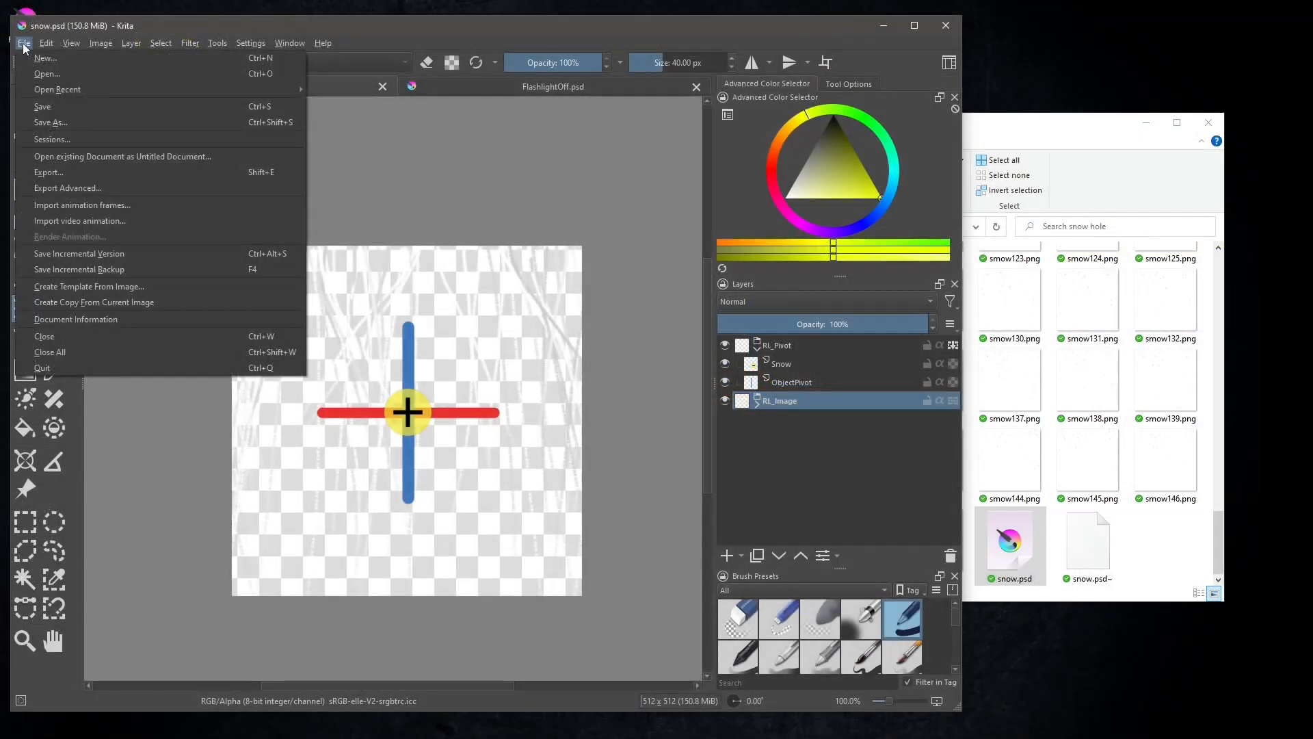
click(55, 105)
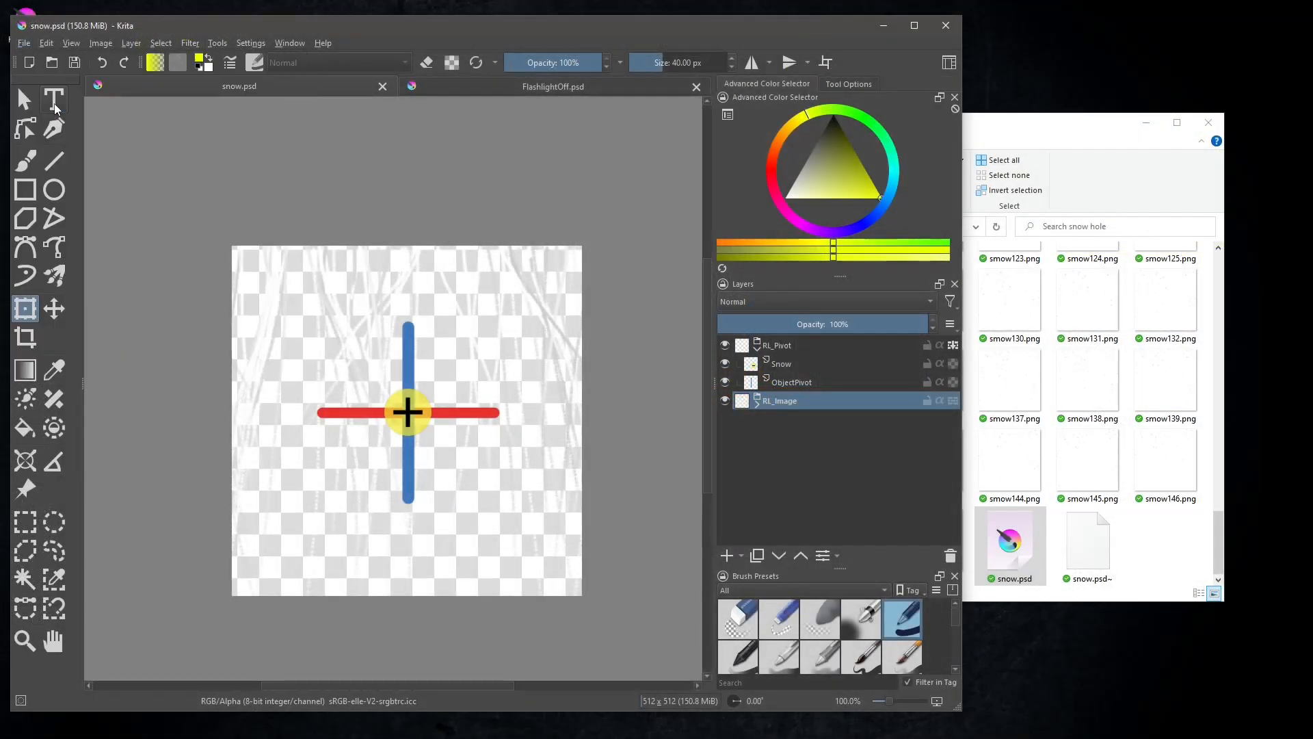
Close Krita and import snow.psd from the snow hole folder into Cartoon Animator 5 as a prop
click(943, 27)
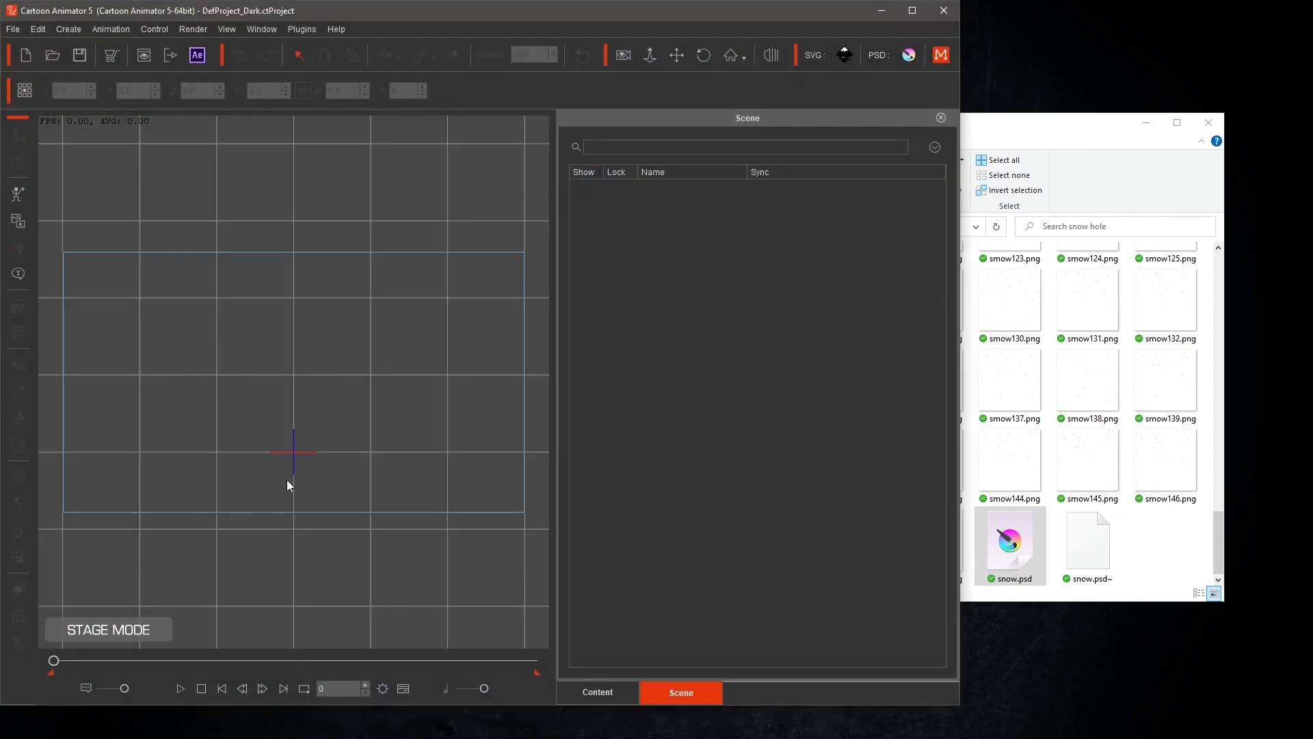
click(1054, 147)
drag(1011, 541, 292, 431)
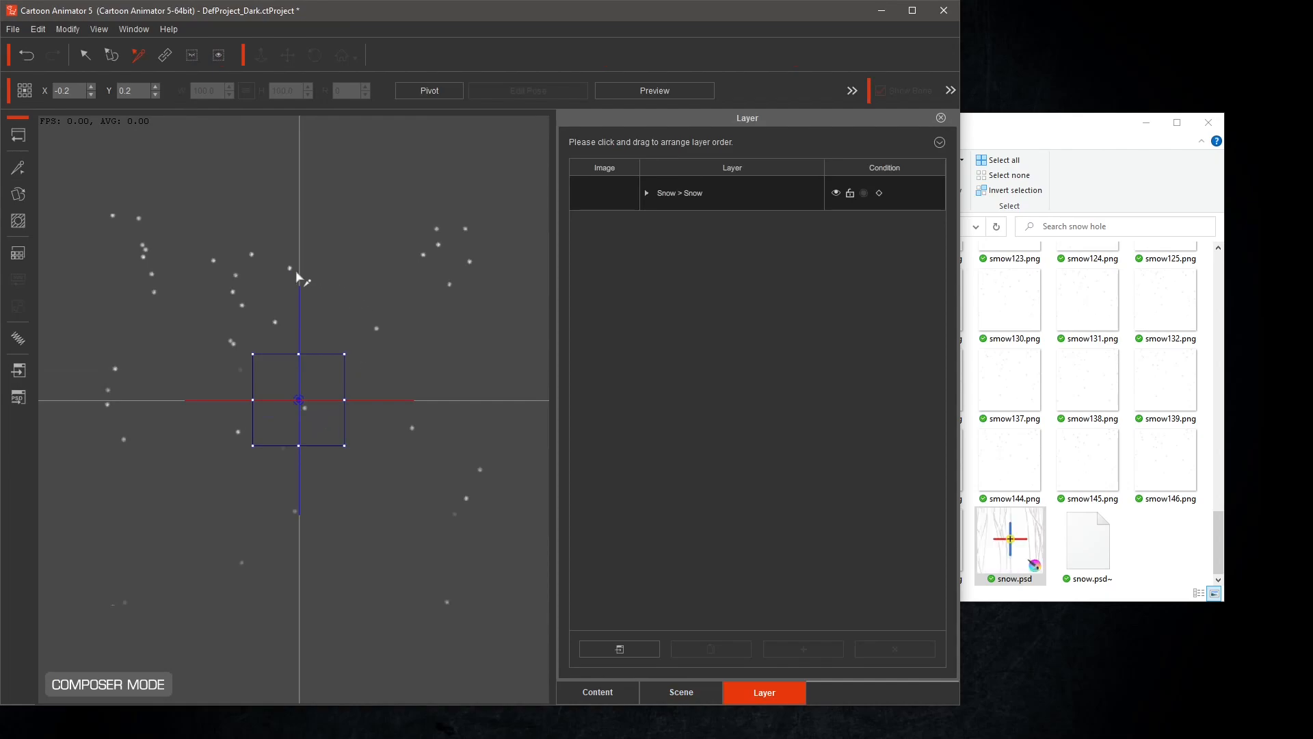
Select the Snow layer in the composer and check its list of frame sprites in the Sprite Editor
click(292, 274)
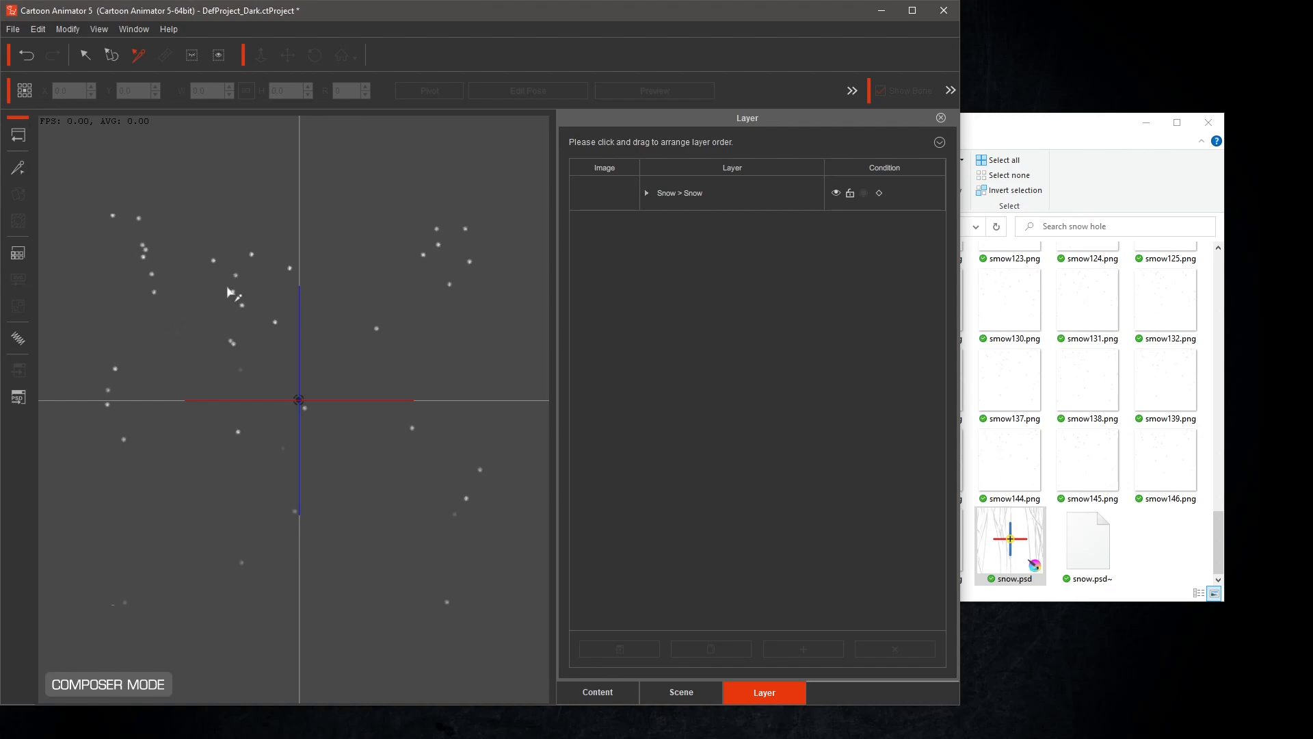
click(677, 194)
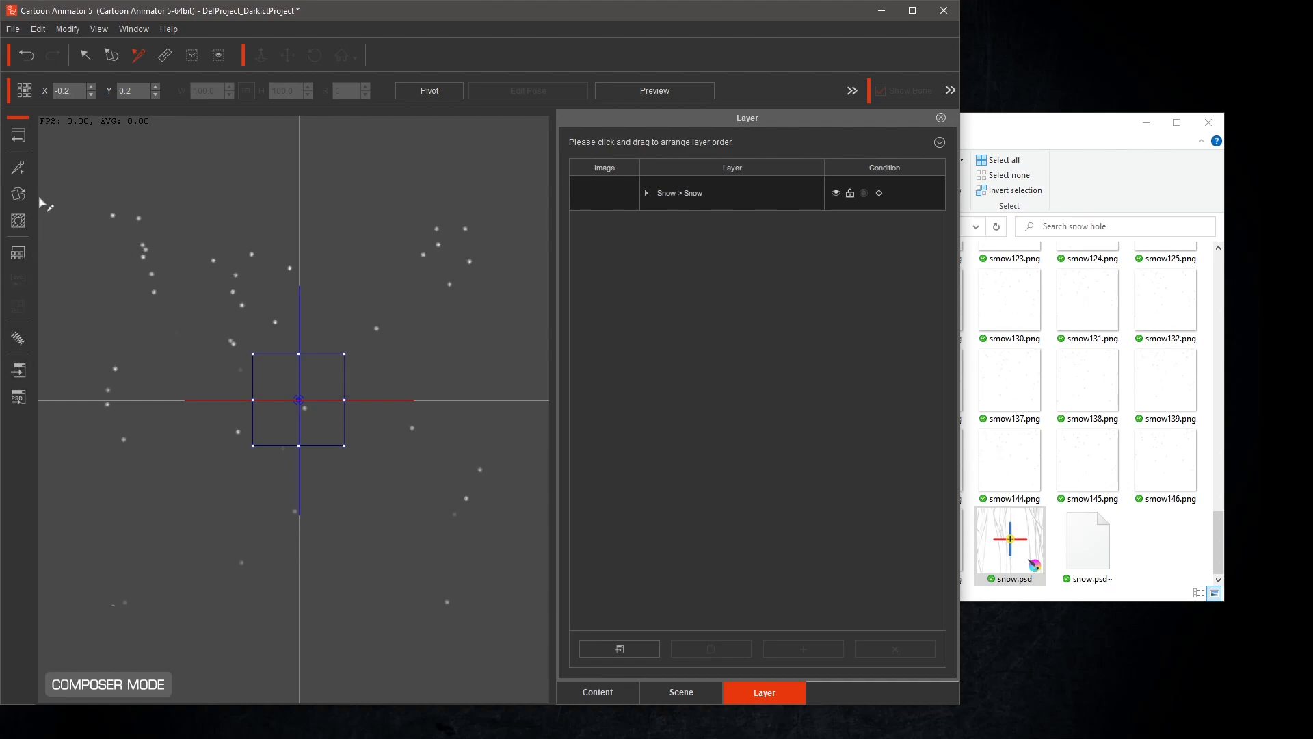
click(19, 194)
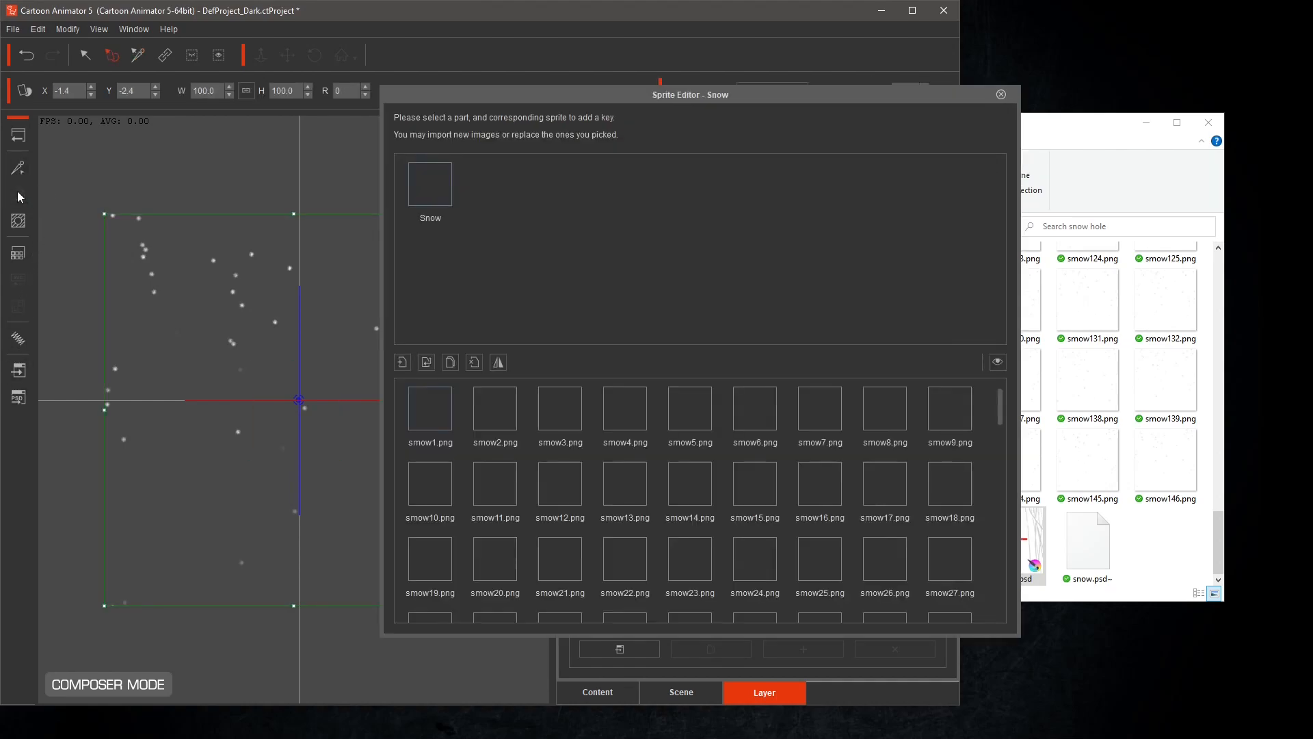
scroll(599, 445, down, 10)
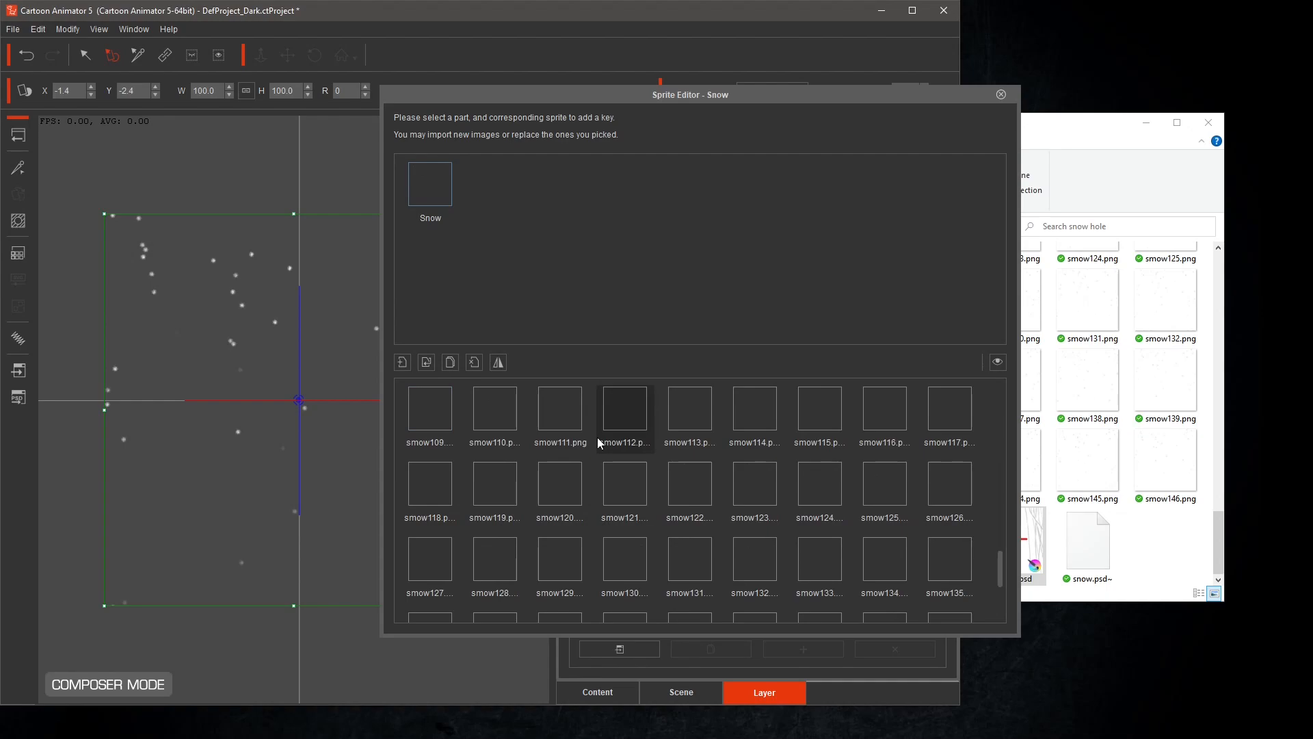
scroll(599, 454, up, 10)
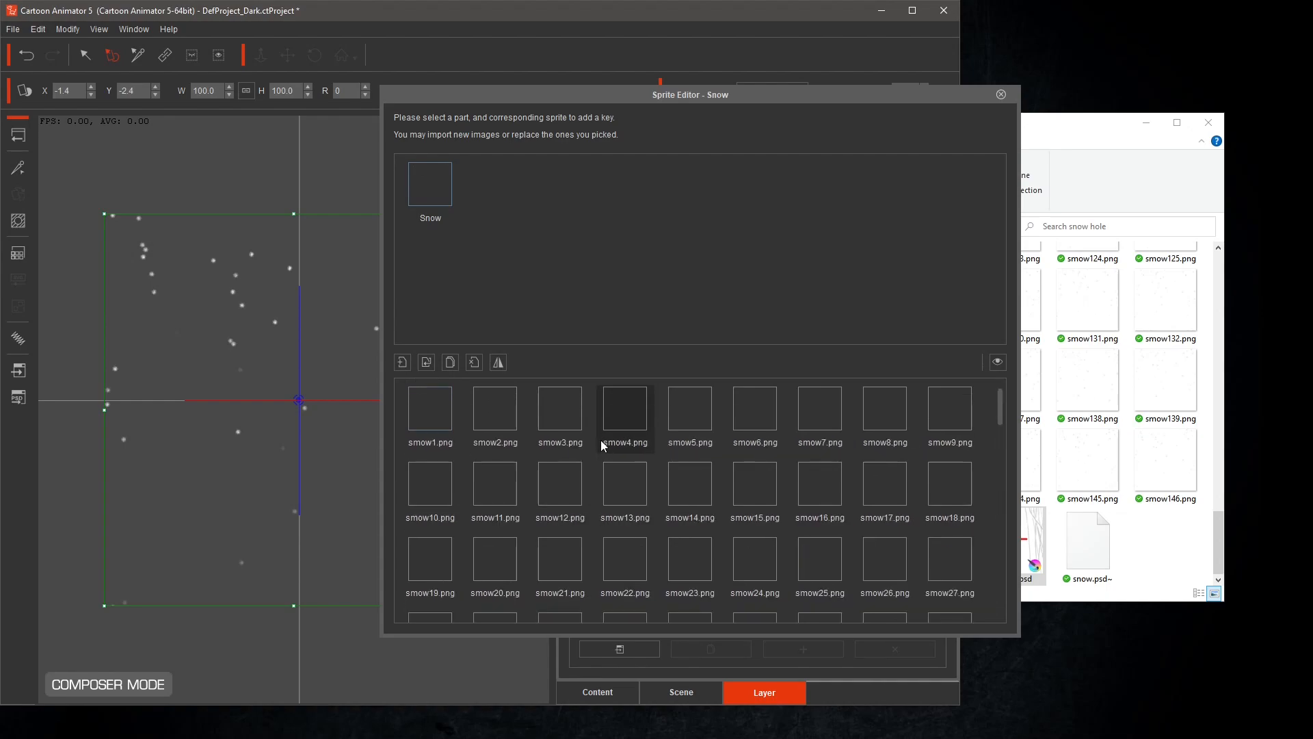
click(1002, 95)
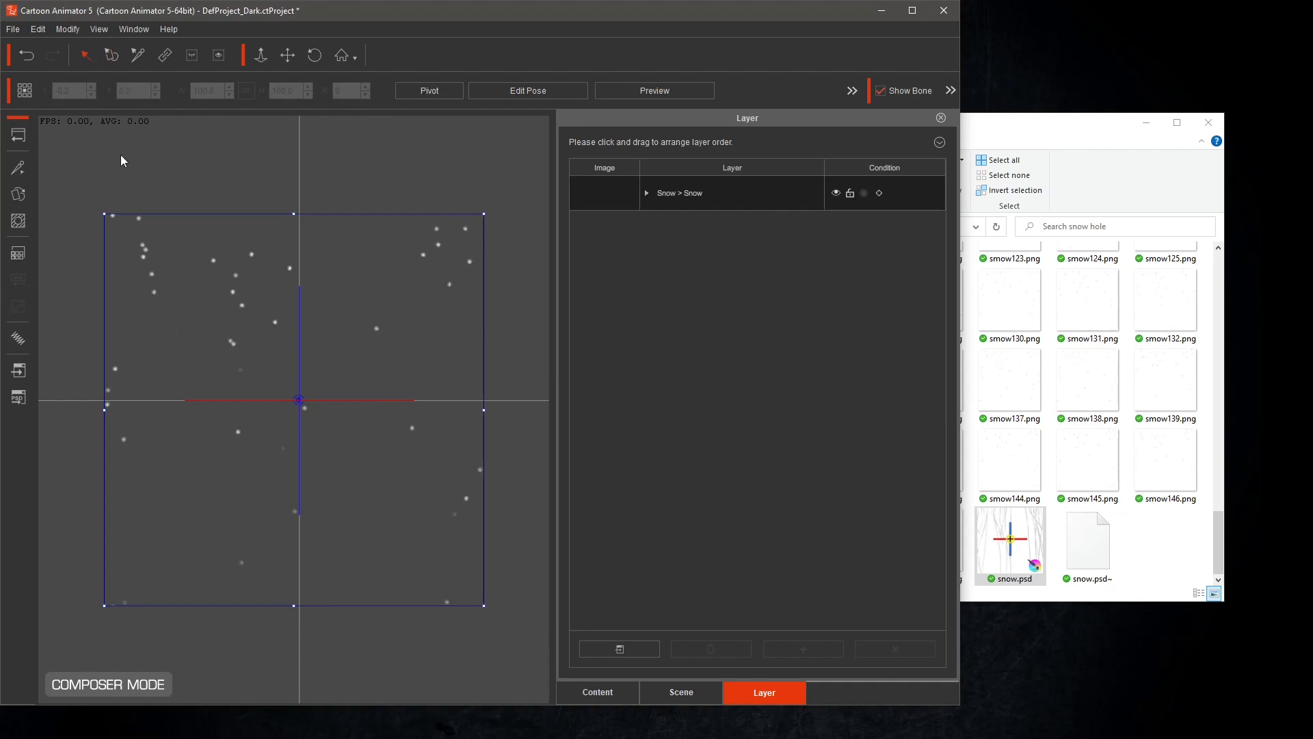
Maximize the window, return to the stage, and move and scale up the snow prop to about 330%
click(913, 11)
click(19, 130)
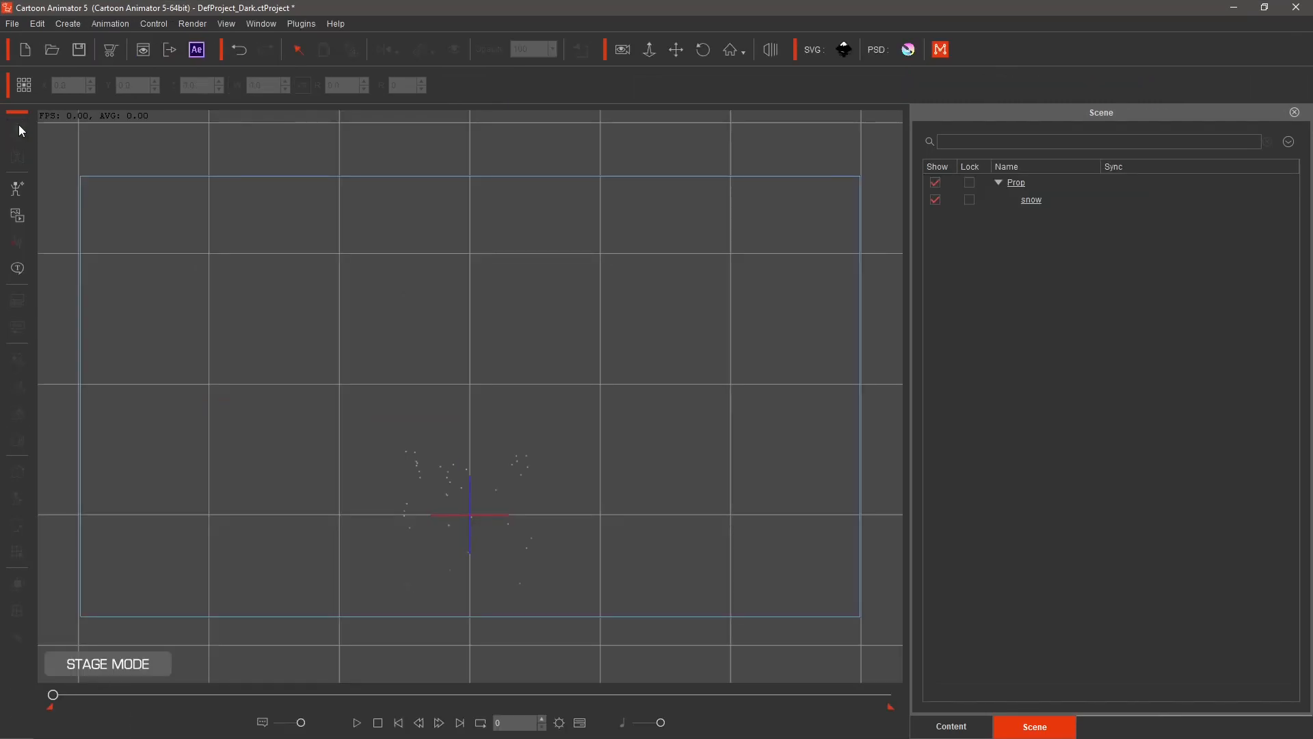
click(463, 491)
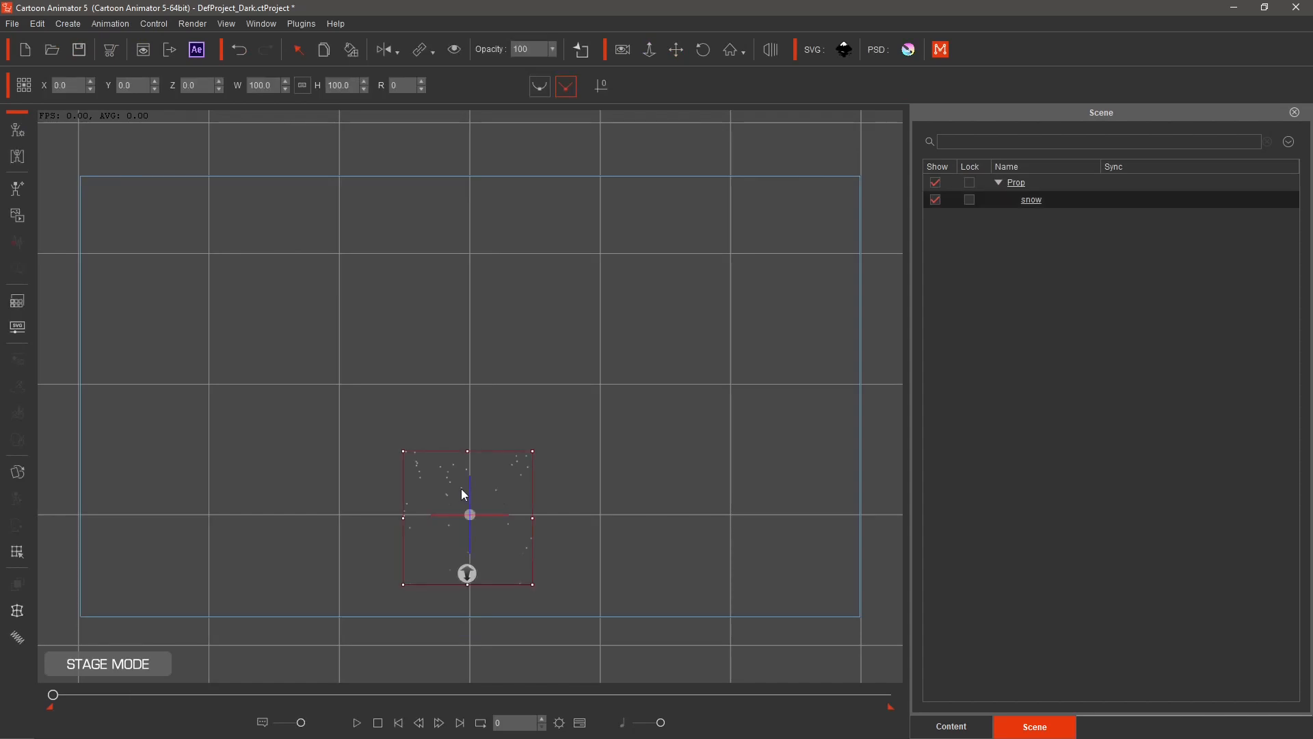
drag(586, 407, 574, 396)
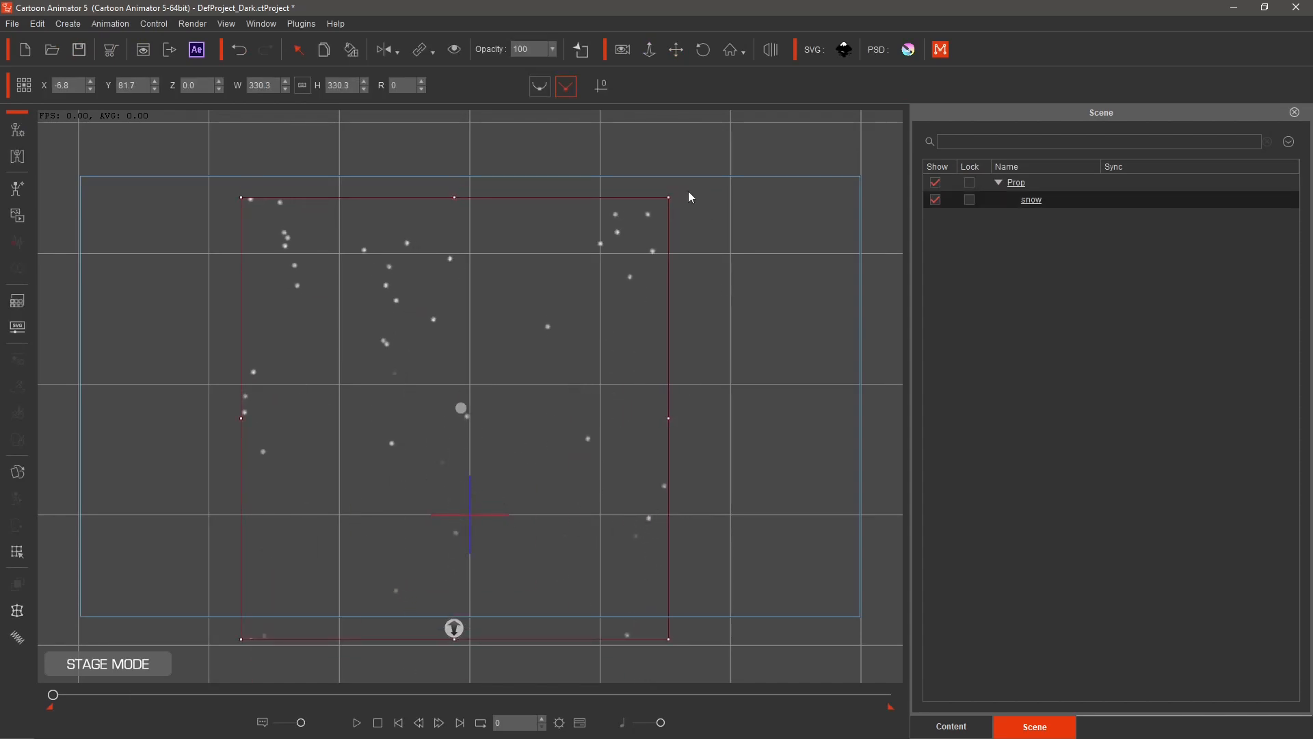
Stretch the snow prop to about 444% wide and 358% high so it covers more of the camera frame
drag(668, 418, 776, 419)
drag(780, 197, 811, 142)
drag(812, 420, 784, 421)
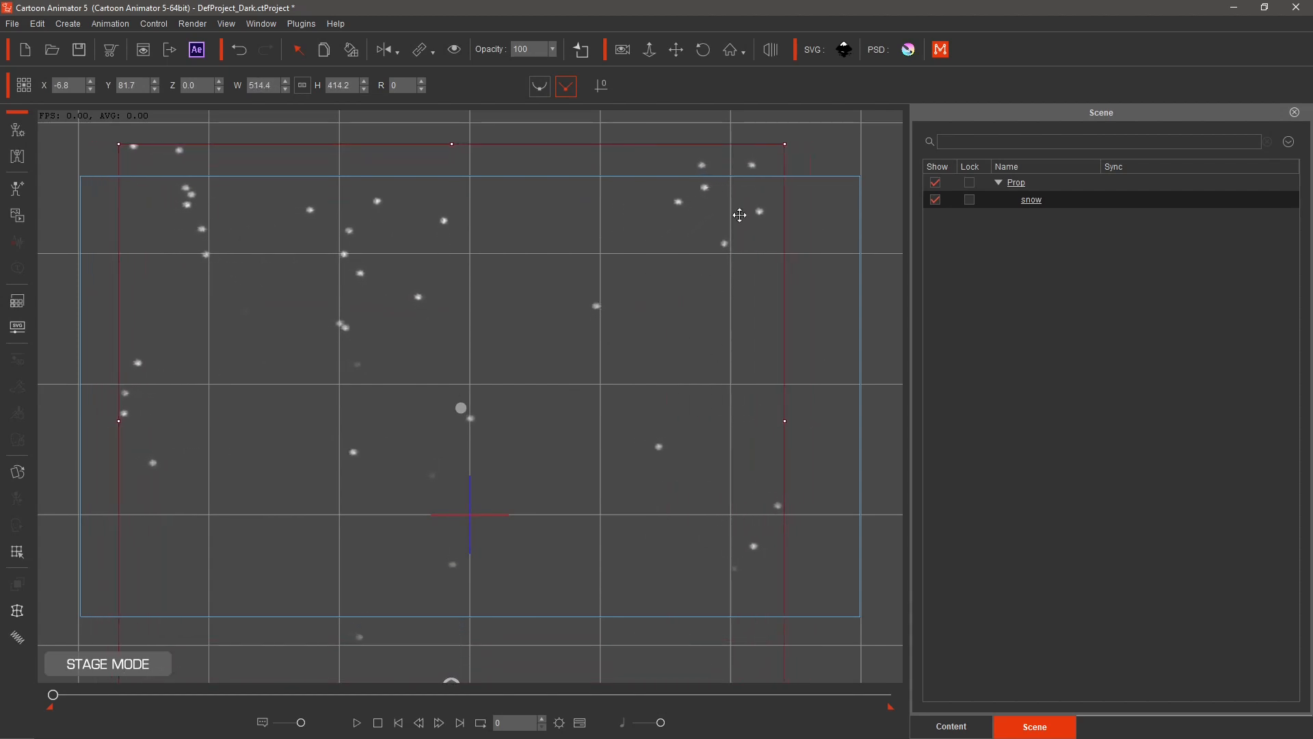
drag(785, 144, 741, 181)
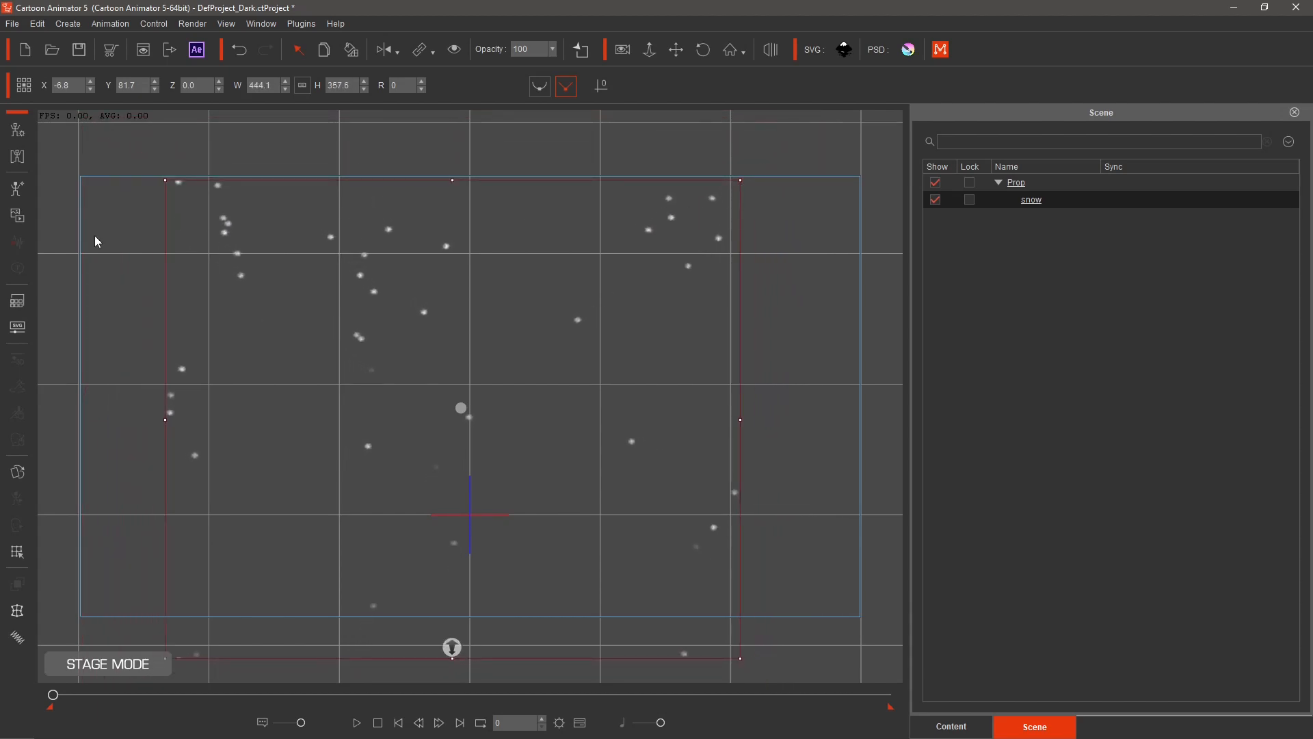
Show the timeline and open the Sprite Editor for the snow prop, placing it clear of the timeline tracks
click(580, 723)
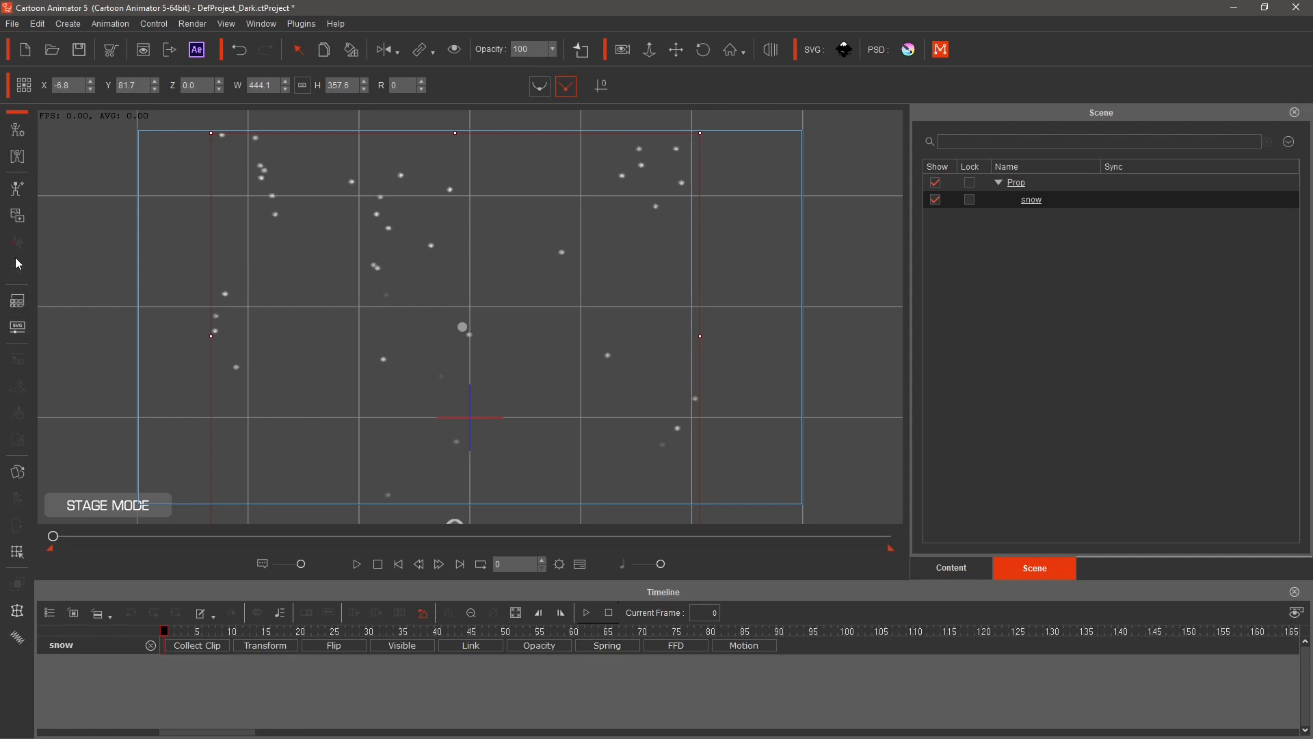
click(18, 473)
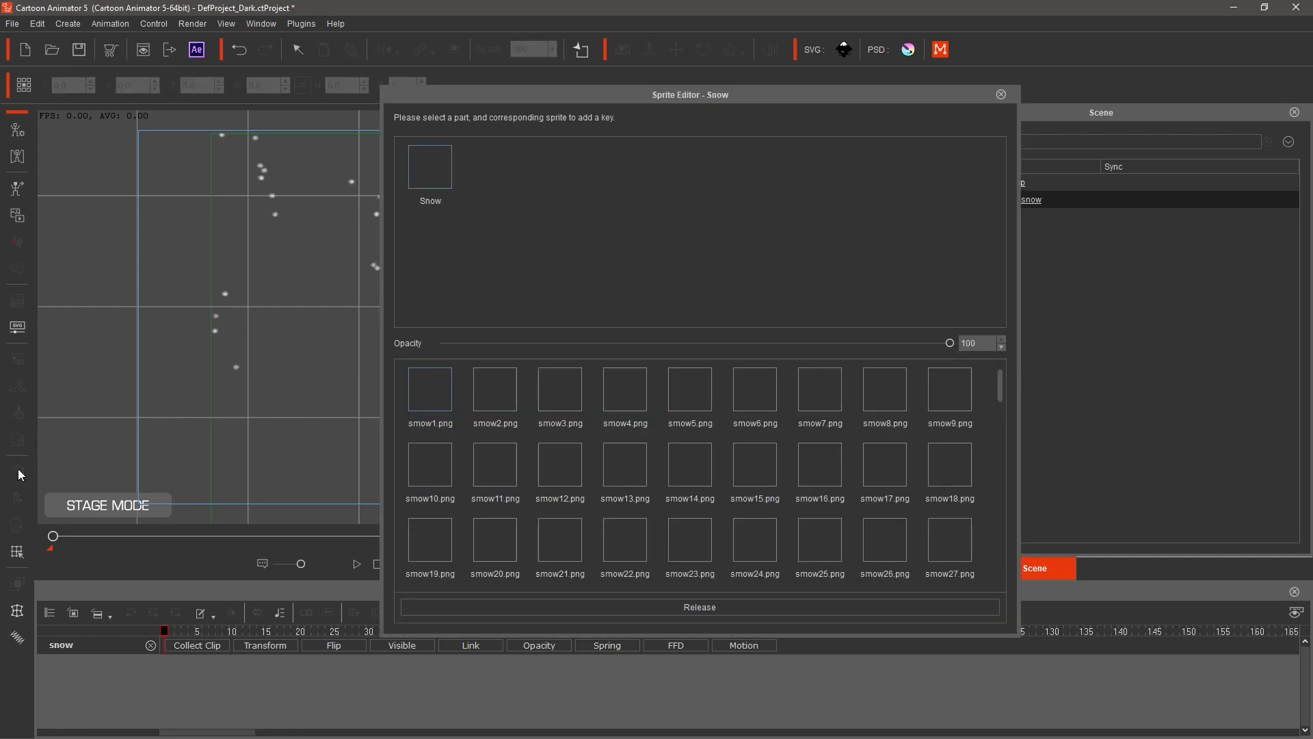
drag(726, 102, 974, 74)
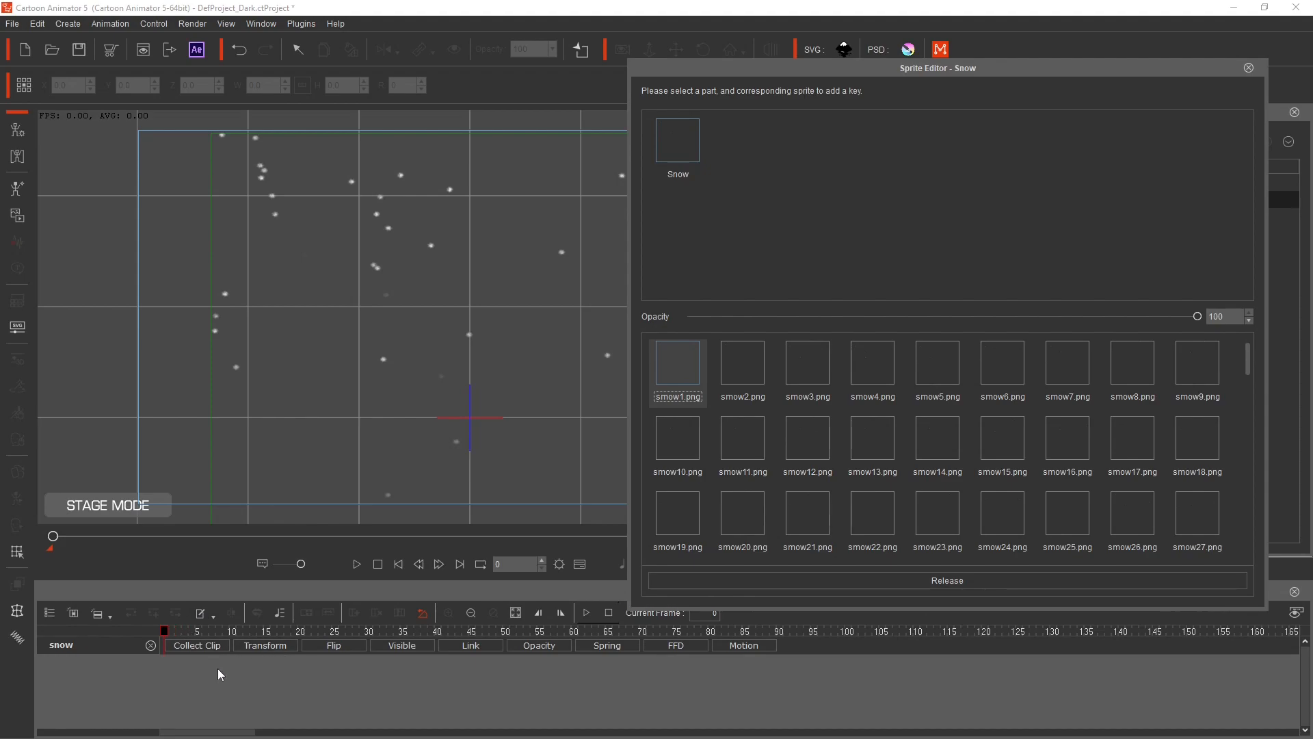
Key the sprites smow2.png to smow9.png one per frame on frames 1 to 8
key(Right)
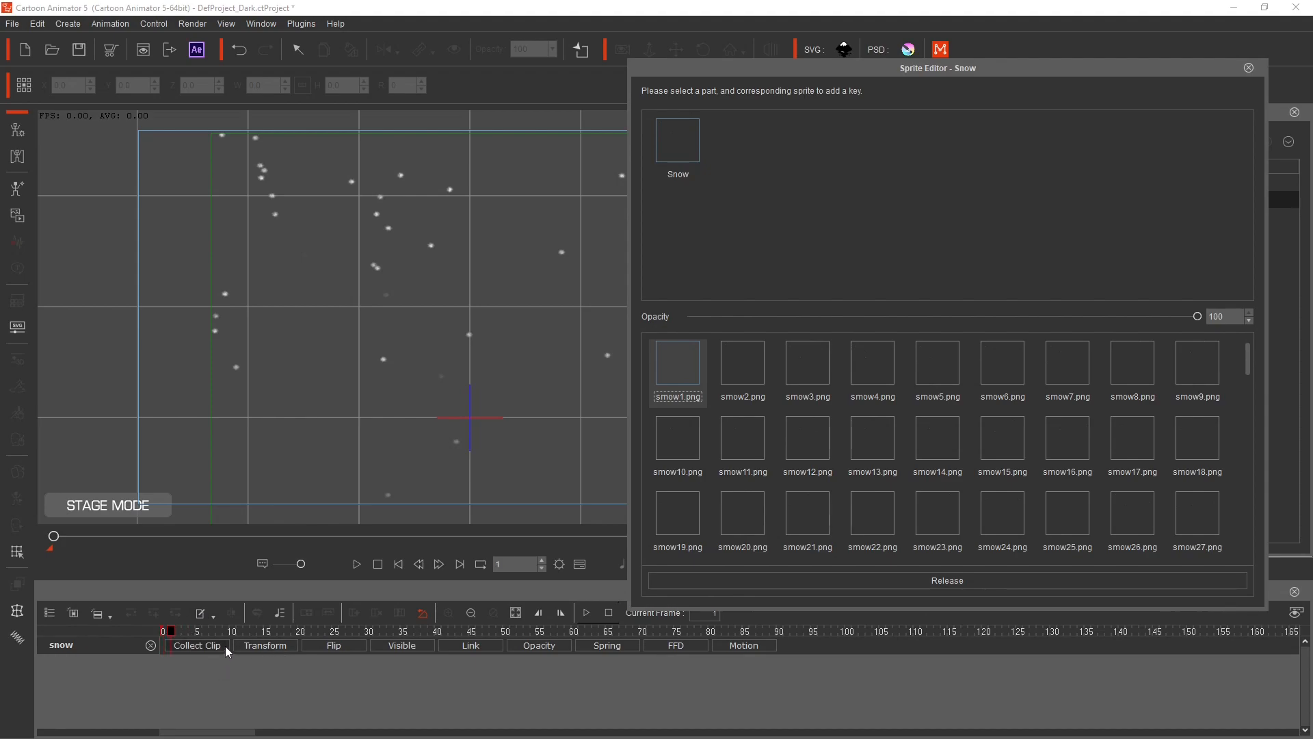
click(752, 356)
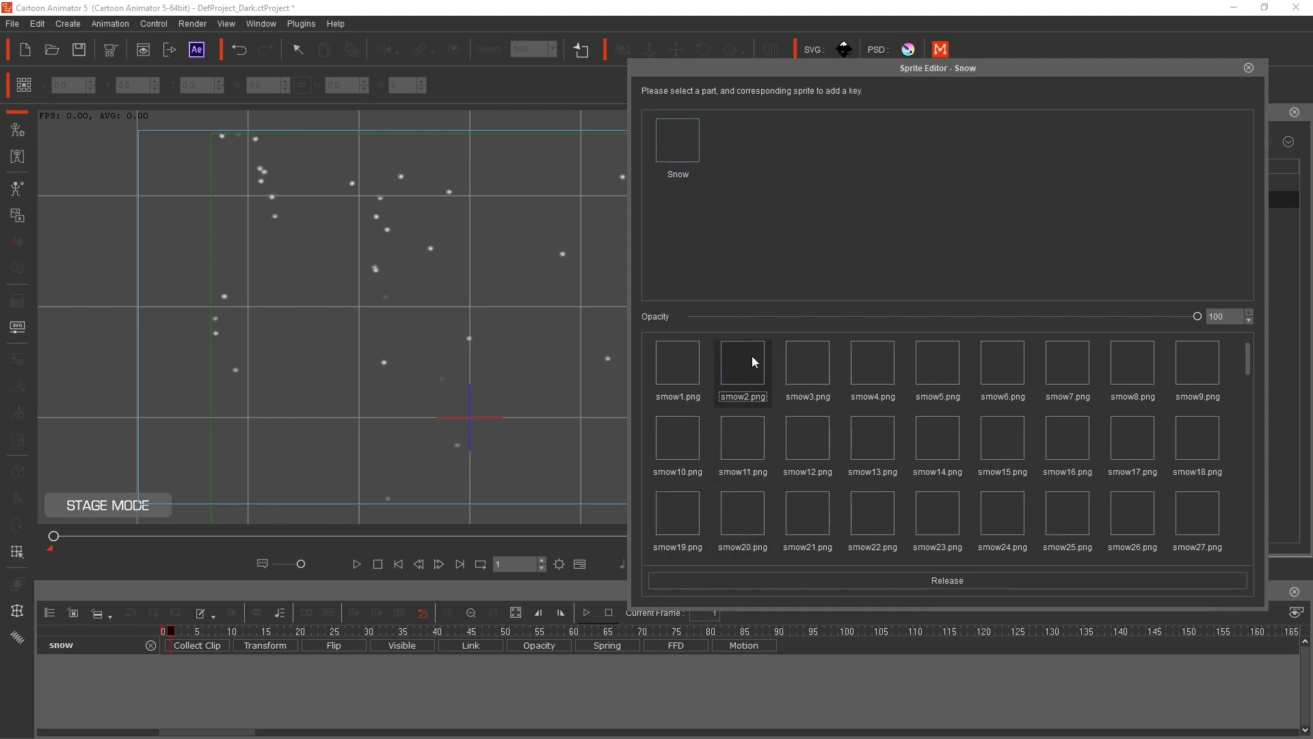
key(Right)
click(792, 355)
key(Right)
click(867, 358)
key(Right)
click(934, 358)
key(Right)
click(1007, 357)
key(Right)
click(1075, 355)
key(Right)
click(1134, 359)
key(Right)
click(1204, 356)
Key the sprites smow10.png to smow18.png one per frame on frames 9 to 17
key(Right)
click(674, 441)
key(Right)
click(739, 433)
key(Right)
click(811, 435)
key(Right)
click(870, 439)
key(Right)
click(939, 436)
key(Right)
click(1003, 437)
key(Right)
click(1066, 434)
key(Right)
click(1137, 438)
key(Right)
click(1178, 442)
Key the sprites smow19.png to smow27.png one per frame on frames 18 to 26
key(Right)
click(683, 513)
key(Right)
click(746, 507)
key(Right)
click(818, 510)
key(Right)
click(882, 512)
key(Right)
click(939, 513)
key(Right)
click(1002, 514)
key(Right)
click(1067, 512)
key(Right)
click(1134, 509)
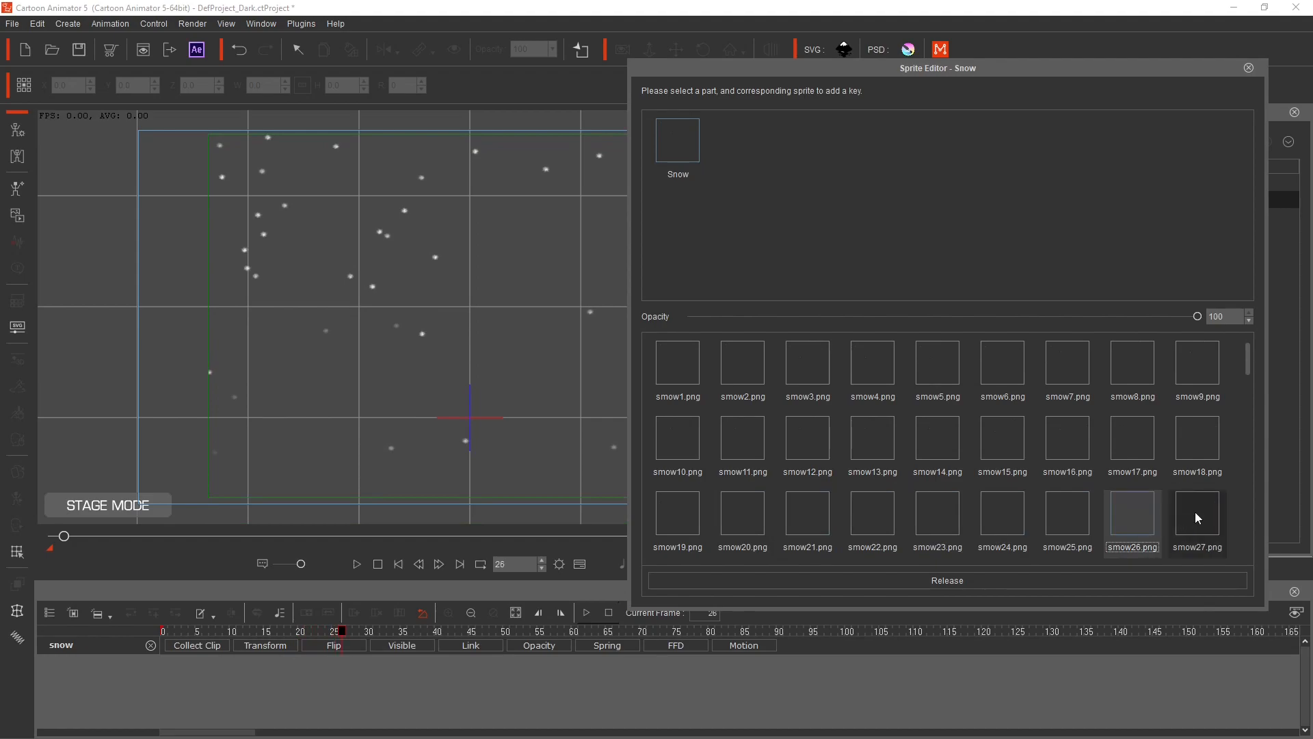
click(1196, 511)
Key the sprites smow28.png to smow36.png one per frame on frames 27 to 35
drag(1244, 372, 1249, 400)
key(Right)
click(675, 382)
key(Right)
click(748, 382)
key(Right)
click(812, 382)
key(Right)
click(870, 381)
key(Right)
click(934, 380)
key(Right)
click(1014, 387)
key(Right)
click(1068, 388)
key(Right)
click(1125, 387)
click(1192, 381)
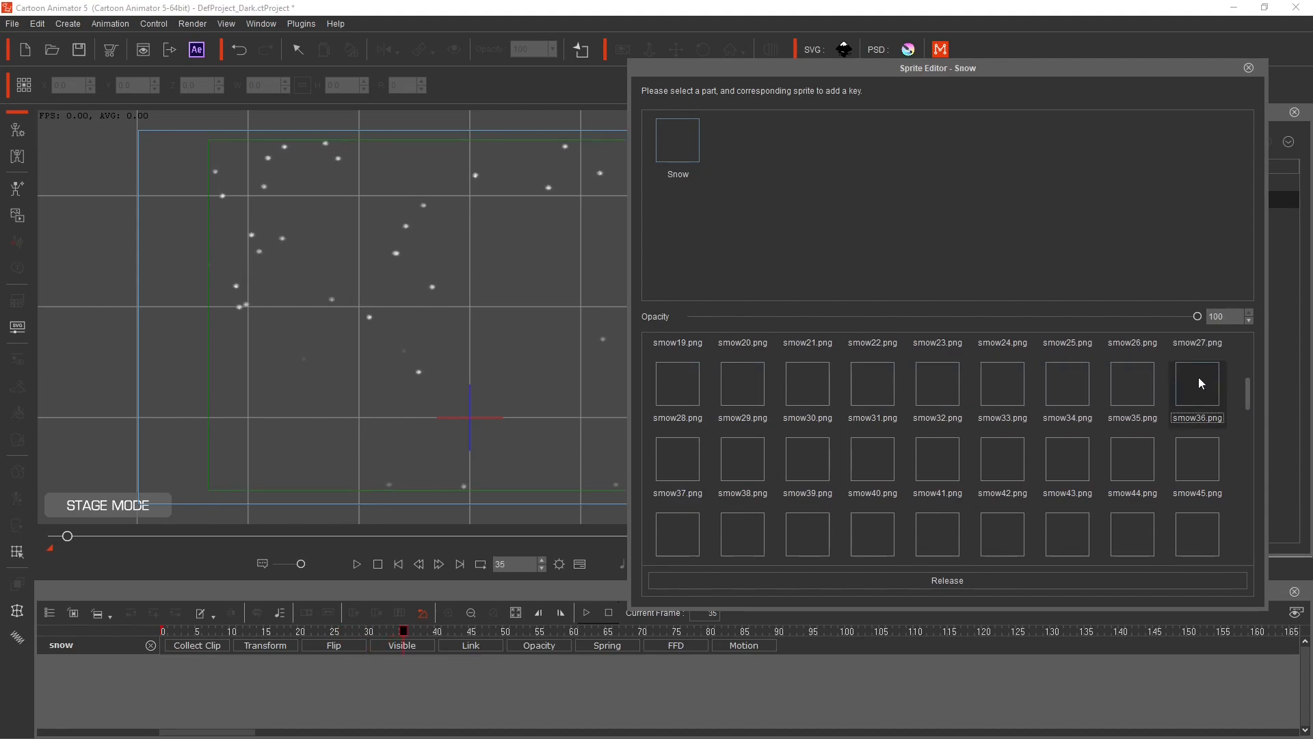
Show the snow prop's Motion tracks in the timeline and key smow37.png to smow45.png on frames 36 to 44
click(758, 647)
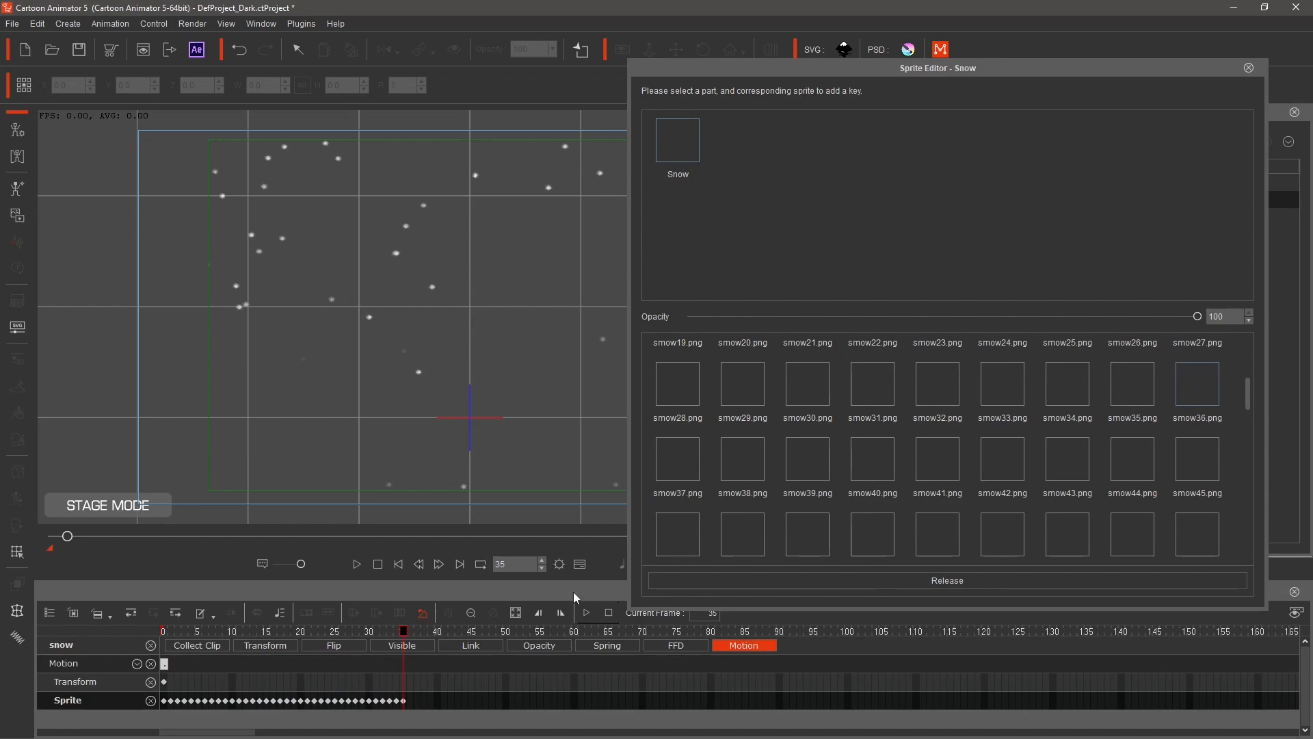
key(Right)
click(676, 451)
key(Right)
click(738, 451)
key(Right)
click(797, 449)
key(Right)
click(1008, 447)
key(Right)
click(1193, 458)
Key the sprites smow46.png to smow54.png one per frame on frames 45 to 53
scroll(684, 506, down, 1)
click(808, 512)
key(Right)
click(992, 511)
click(1063, 513)
click(1129, 513)
click(1194, 513)
Key the sprites smow55.png to smow63.png one per frame on frames 54 to 62
drag(1248, 400, 1248, 439)
click(679, 368)
click(742, 366)
click(813, 364)
click(992, 359)
click(1132, 366)
click(1197, 366)
Key the sprites smow64.png to smow72.png one per frame on frames 63 to 71
click(743, 441)
click(808, 441)
click(938, 442)
click(1003, 441)
click(1132, 441)
click(1197, 441)
Key the sprites smow73.png to smow81.png one per frame on frames 72 to 80
click(743, 513)
click(808, 513)
click(873, 513)
click(1003, 513)
click(1068, 513)
click(1133, 513)
click(1198, 513)
Key the sprites smow82.png to smow90.png one per frame on frames 81 to 89
drag(1248, 437, 1250, 474)
click(677, 370)
click(743, 370)
click(808, 370)
click(873, 370)
click(1003, 370)
click(1068, 370)
click(1133, 370)
click(1198, 370)
Key the sprites smow91.png to smow100.png one per frame on frames 90 to 99
click(688, 445)
click(808, 445)
click(938, 444)
click(1062, 445)
click(1198, 445)
click(678, 517)
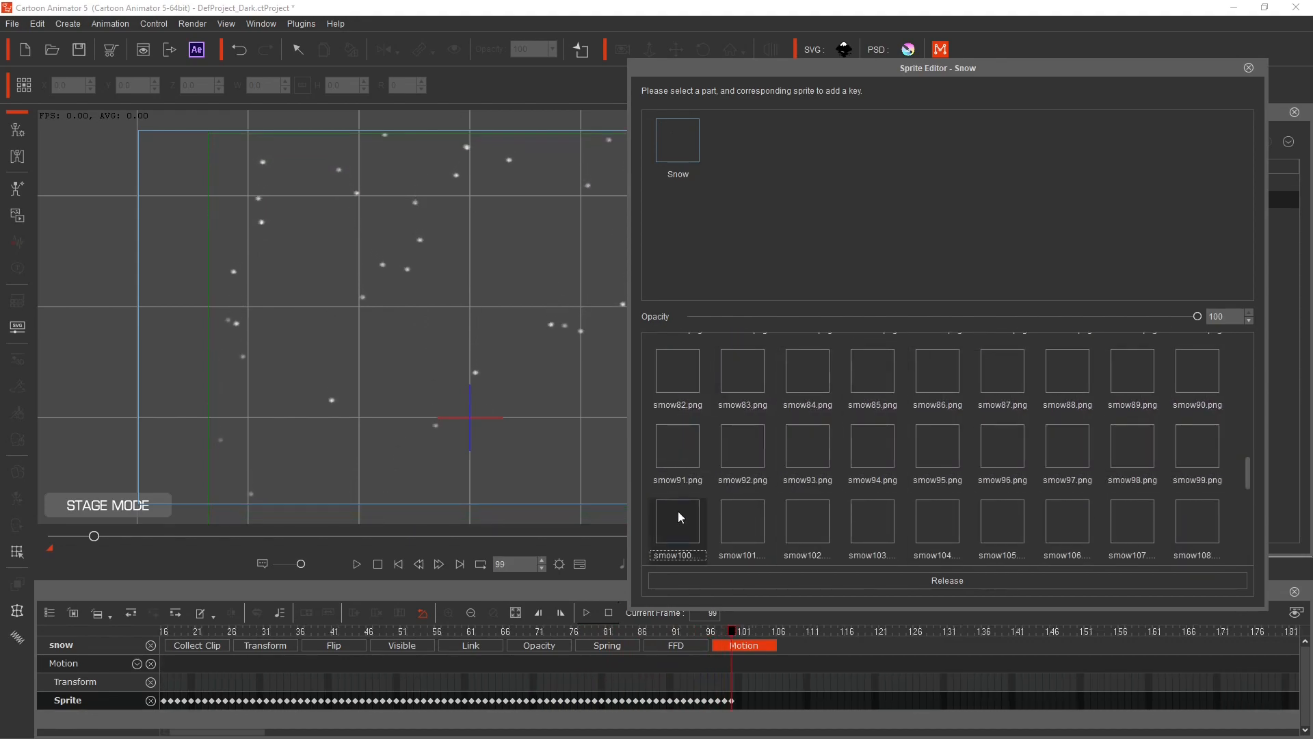
Key the sprites smow101.png to smow108.png one per frame on frames 100 to 107
click(808, 513)
click(884, 506)
click(938, 513)
click(1002, 513)
click(1064, 513)
click(1132, 513)
click(1198, 513)
Key the sprites smow109.png to smow117.png one per frame on frames 108 to 116
drag(1251, 472, 1250, 508)
click(672, 381)
click(742, 380)
click(807, 380)
click(873, 380)
click(937, 381)
click(1068, 380)
click(1197, 380)
Key the sprites smow118.png to smow126.png one per frame on frames 117 to 125
click(678, 455)
click(743, 455)
click(808, 456)
click(938, 456)
click(1068, 456)
click(1197, 455)
Key the sprites smow127.png to smow135.png one per frame on frames 126 to 134
scroll(957, 452, down, 1)
click(743, 513)
click(872, 513)
click(937, 513)
click(1002, 515)
click(1067, 515)
click(1136, 518)
click(1197, 519)
Key the sprites smow136.png to smow144.png one per frame on frames 135 to 143
drag(1250, 512, 1256, 539)
click(674, 443)
click(743, 442)
click(808, 442)
click(873, 441)
click(938, 442)
click(1002, 441)
click(1068, 442)
click(1198, 442)
Key the sprites smow145.png to smow150.png one per frame on frames 144 to 149
click(678, 513)
click(808, 513)
click(937, 513)
click(1000, 512)
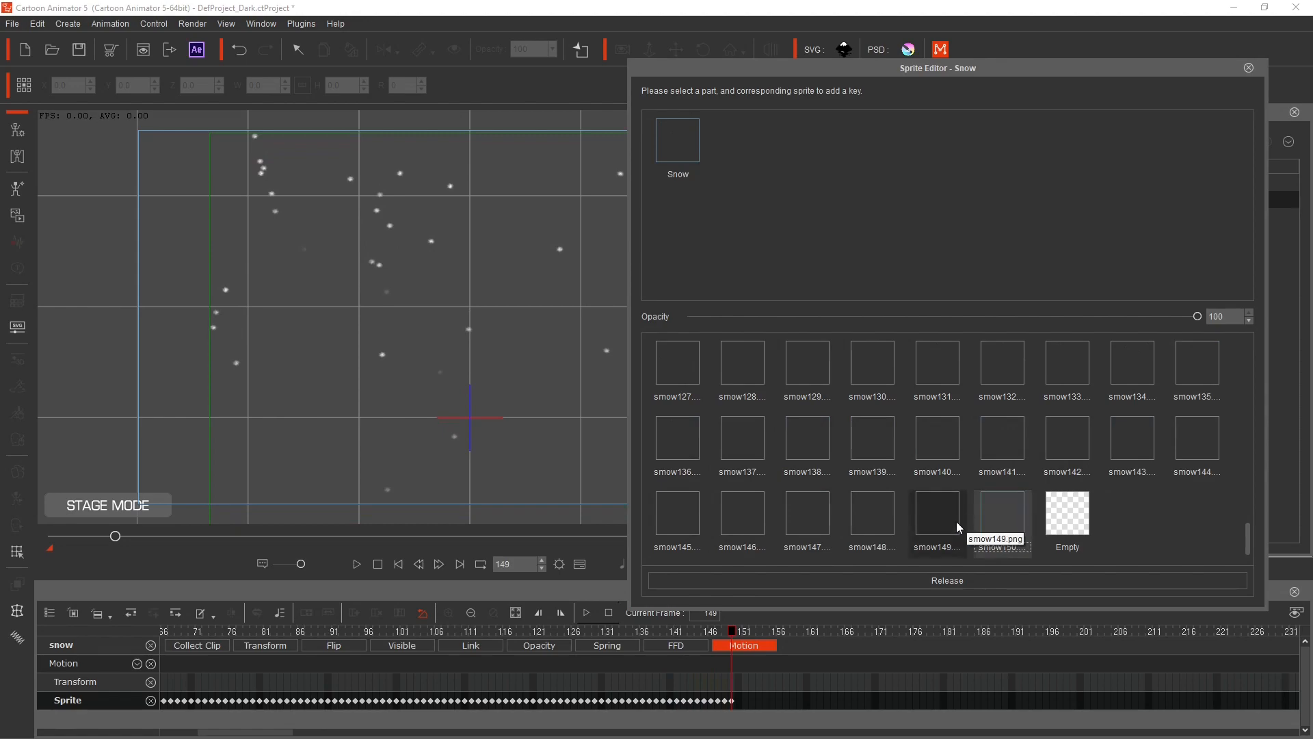
Show the snow prop's Collect Clip track and mark the clip range from frame 149 back to frame 0
click(187, 646)
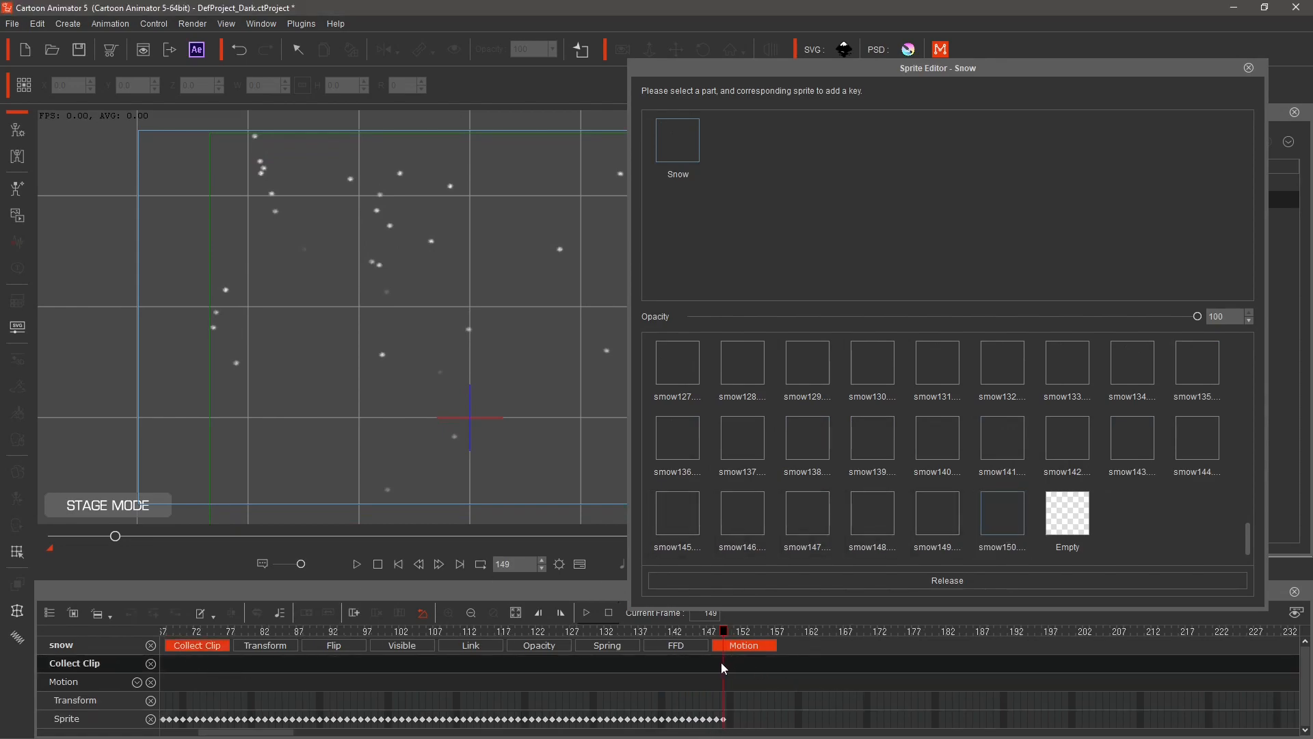
drag(722, 662, 139, 663)
click(177, 663)
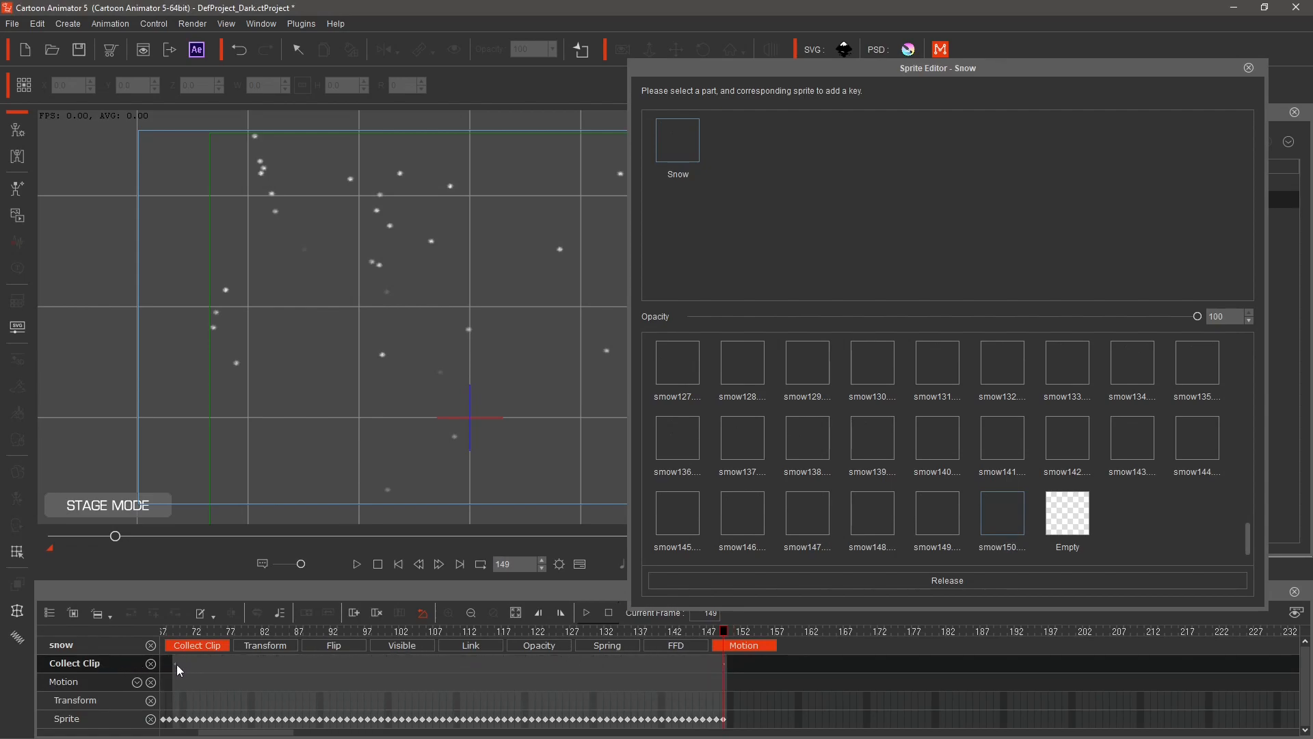
drag(251, 734, 164, 735)
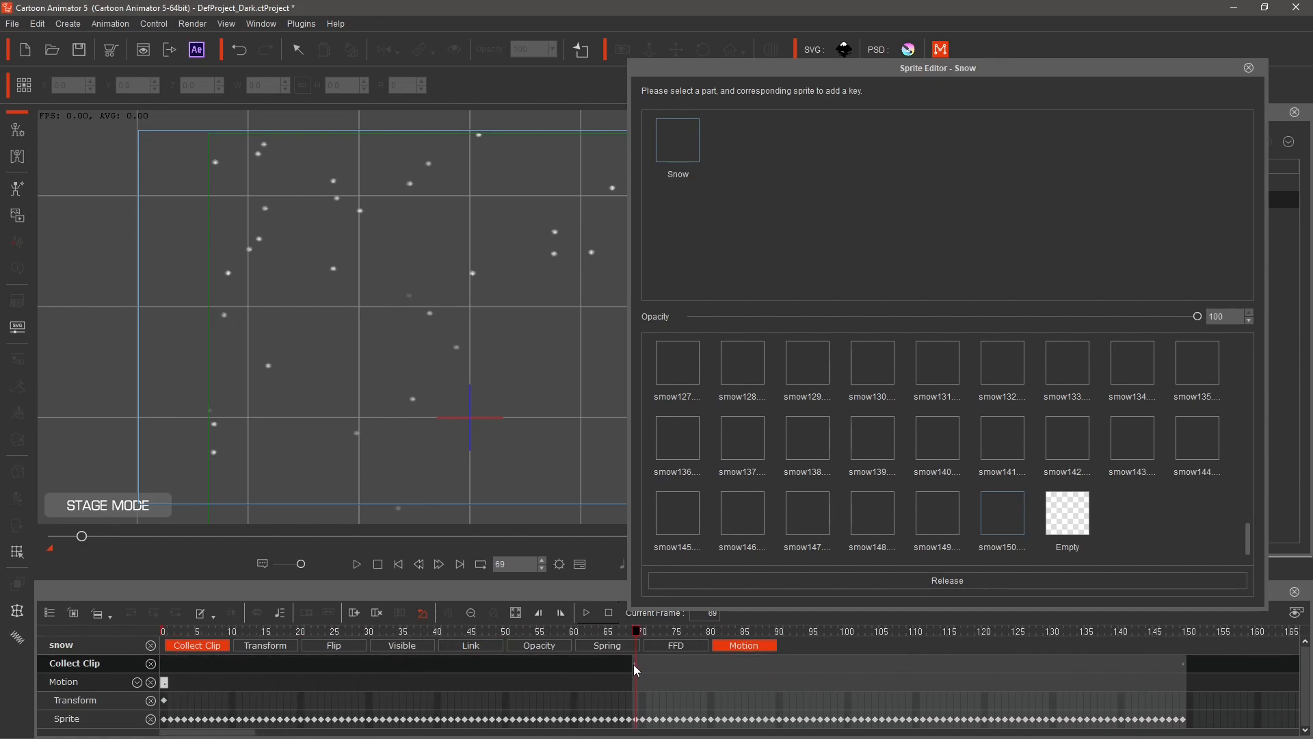
drag(634, 664, 164, 672)
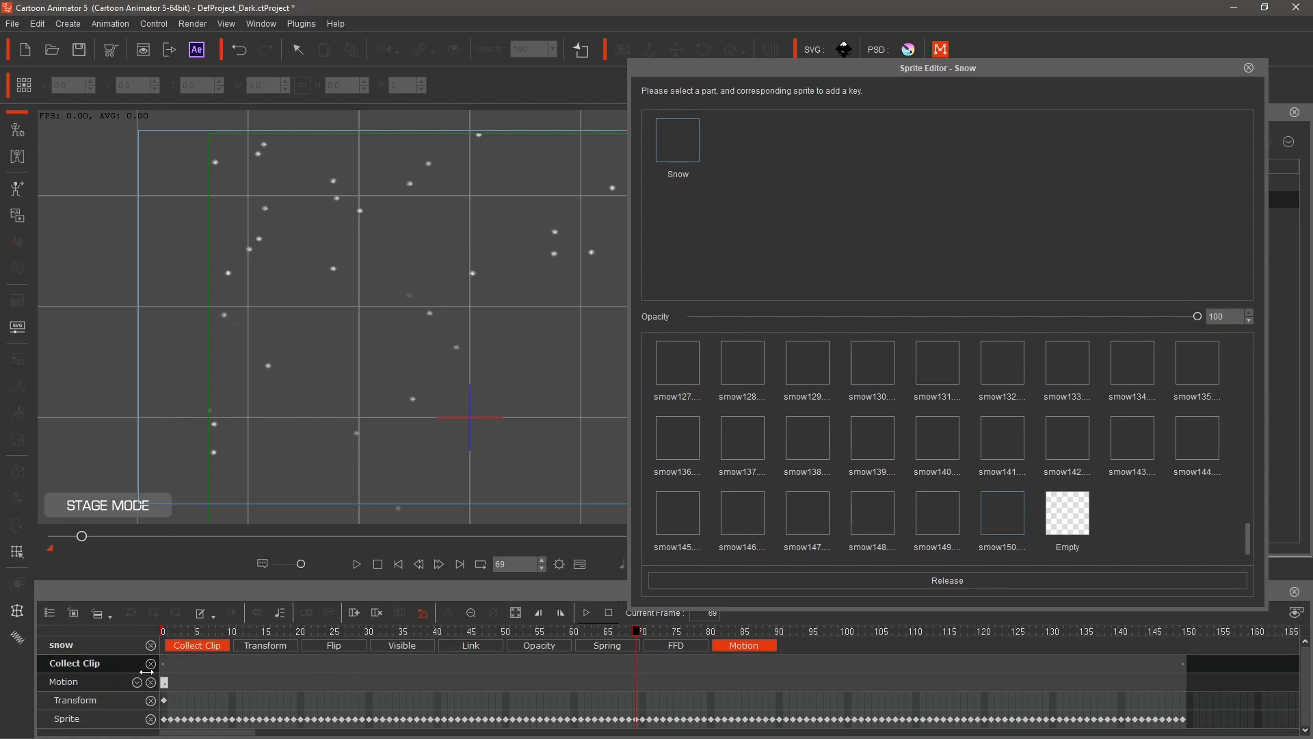
Add the collected clip to the prop's action menu as "Make It Snow" and close the Sprite Editor
right_click(412, 665)
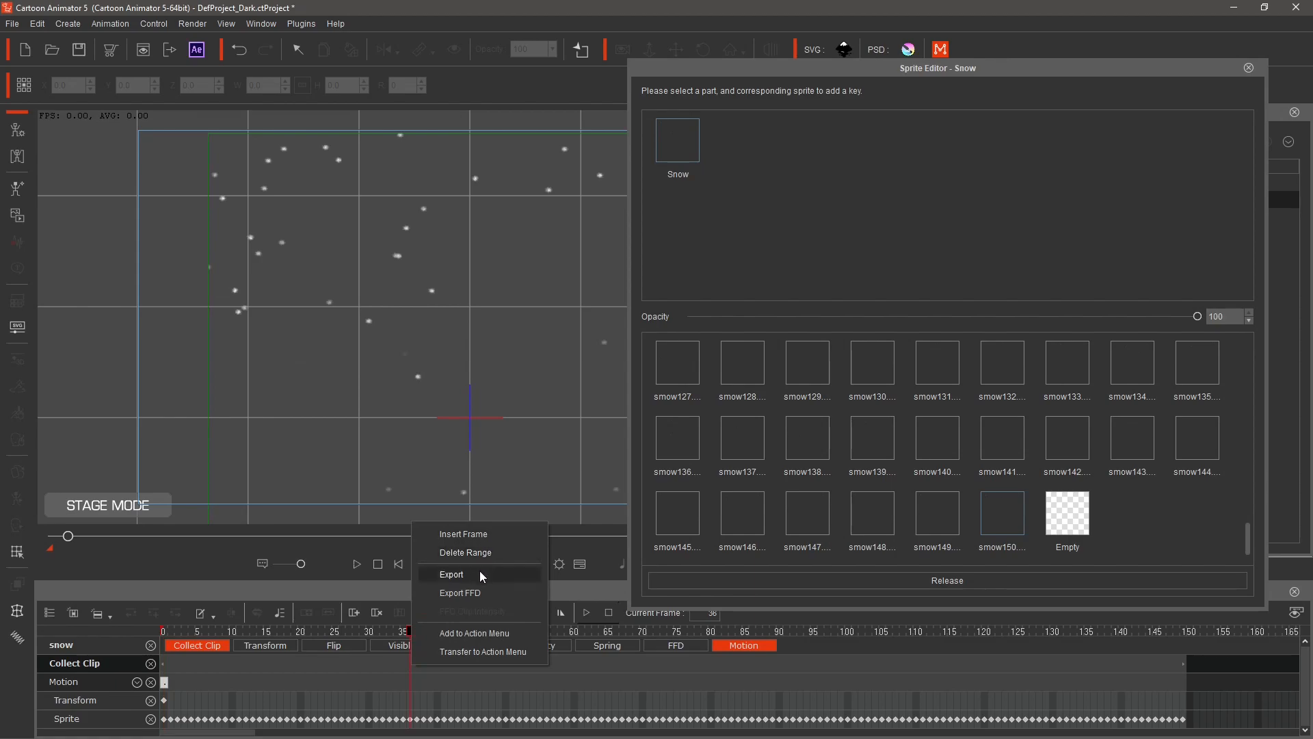
click(481, 633)
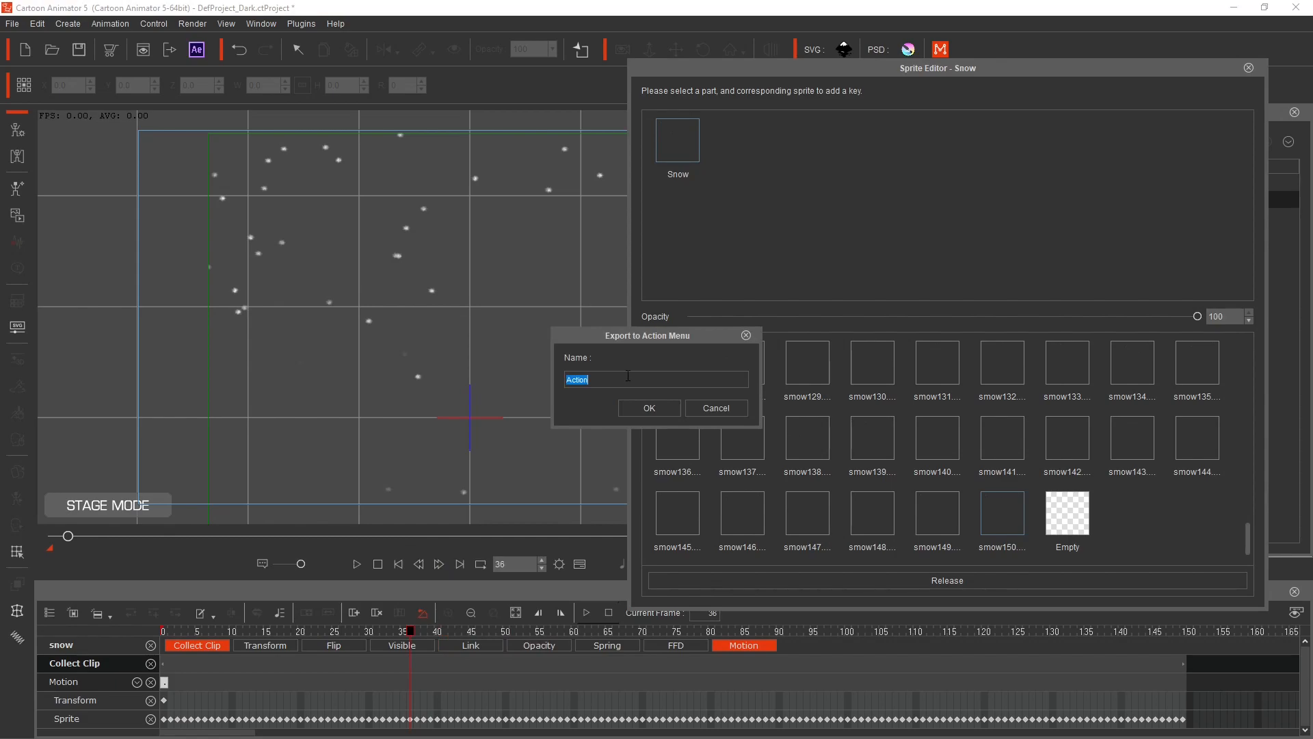
text(Make It Snow)
click(647, 409)
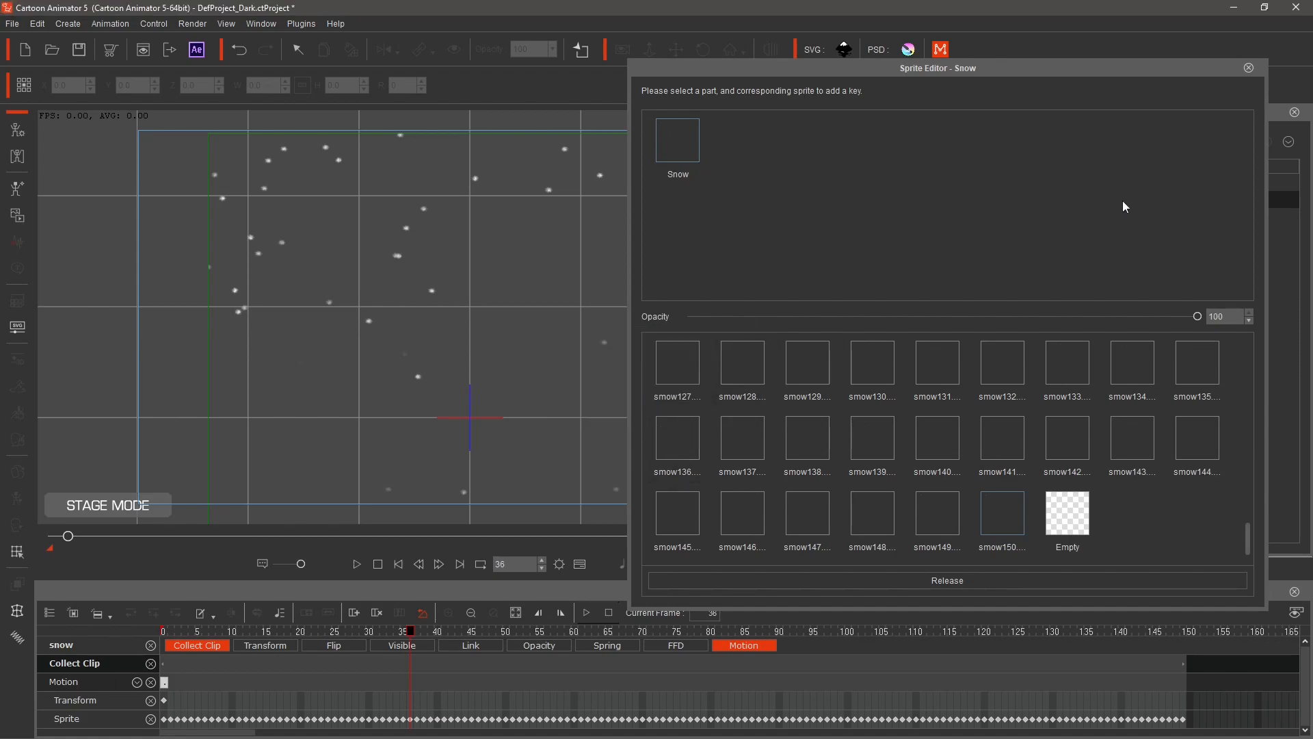
click(1249, 68)
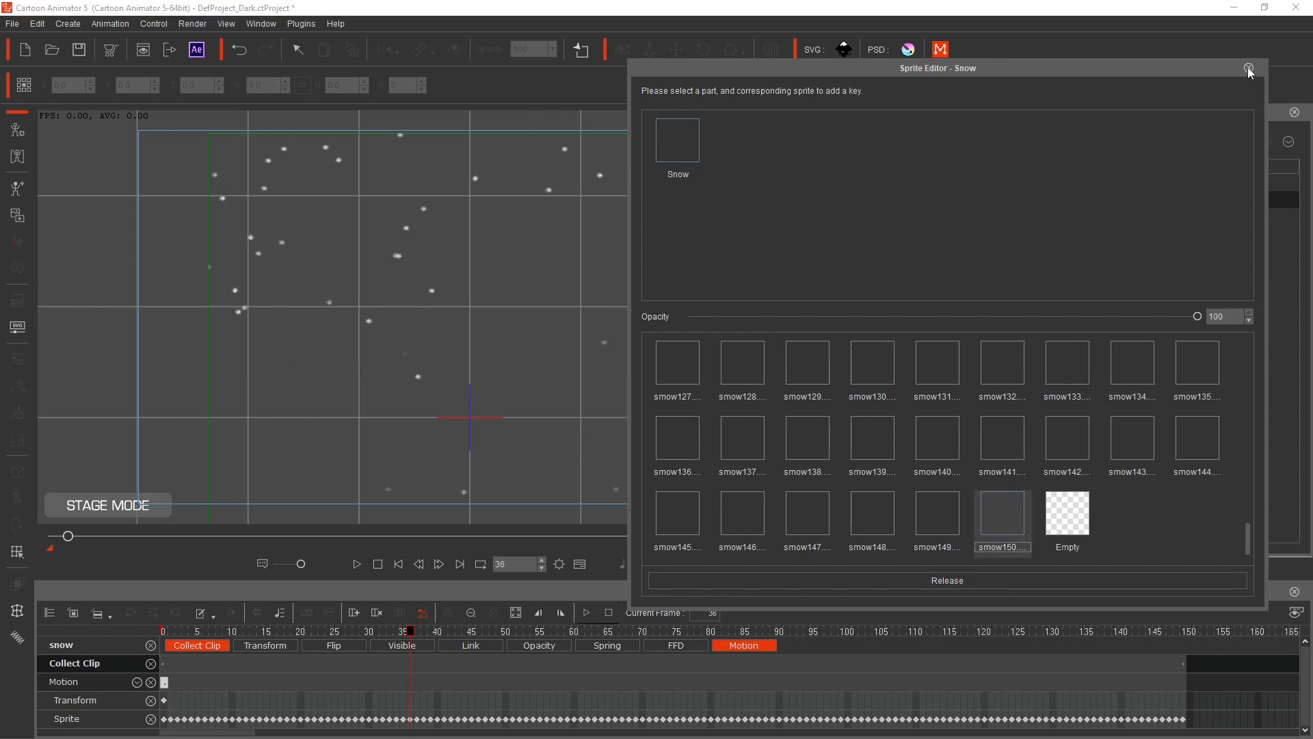
Shorten the project length in frames to match the end of the snow animation
click(1188, 637)
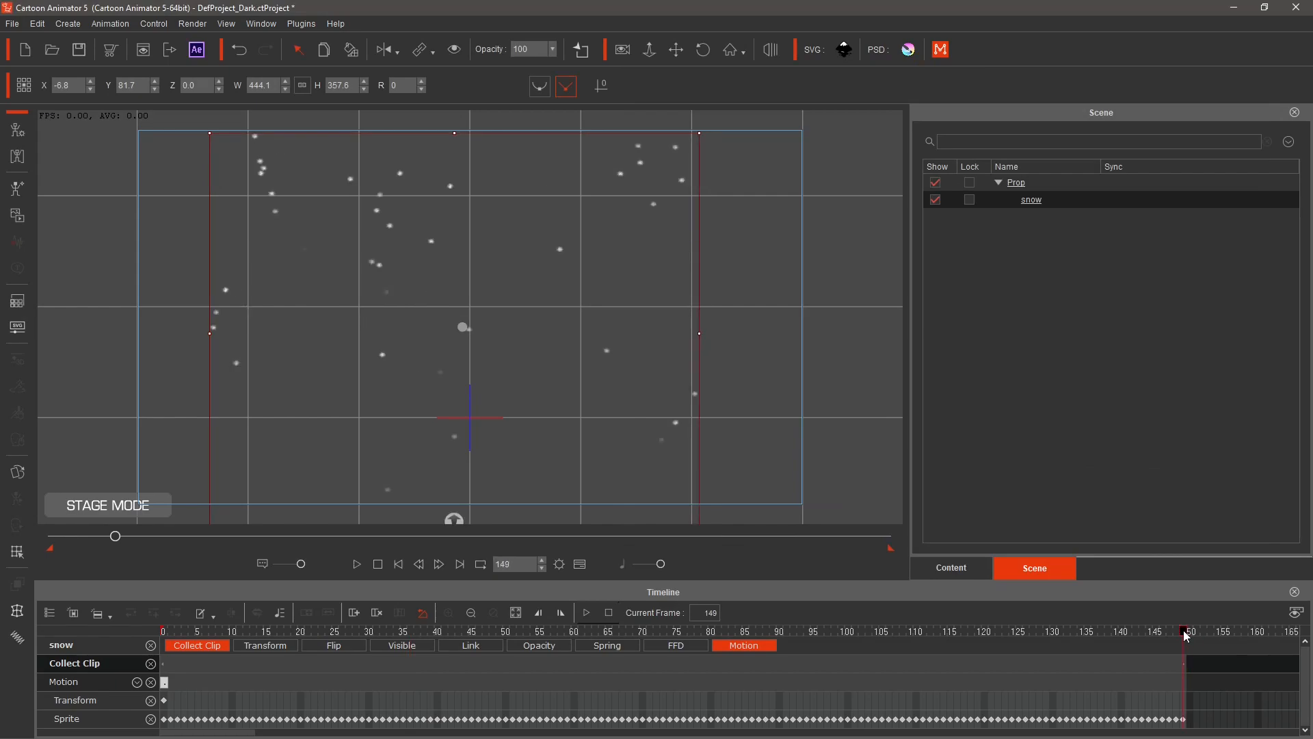
drag(1188, 636, 1192, 636)
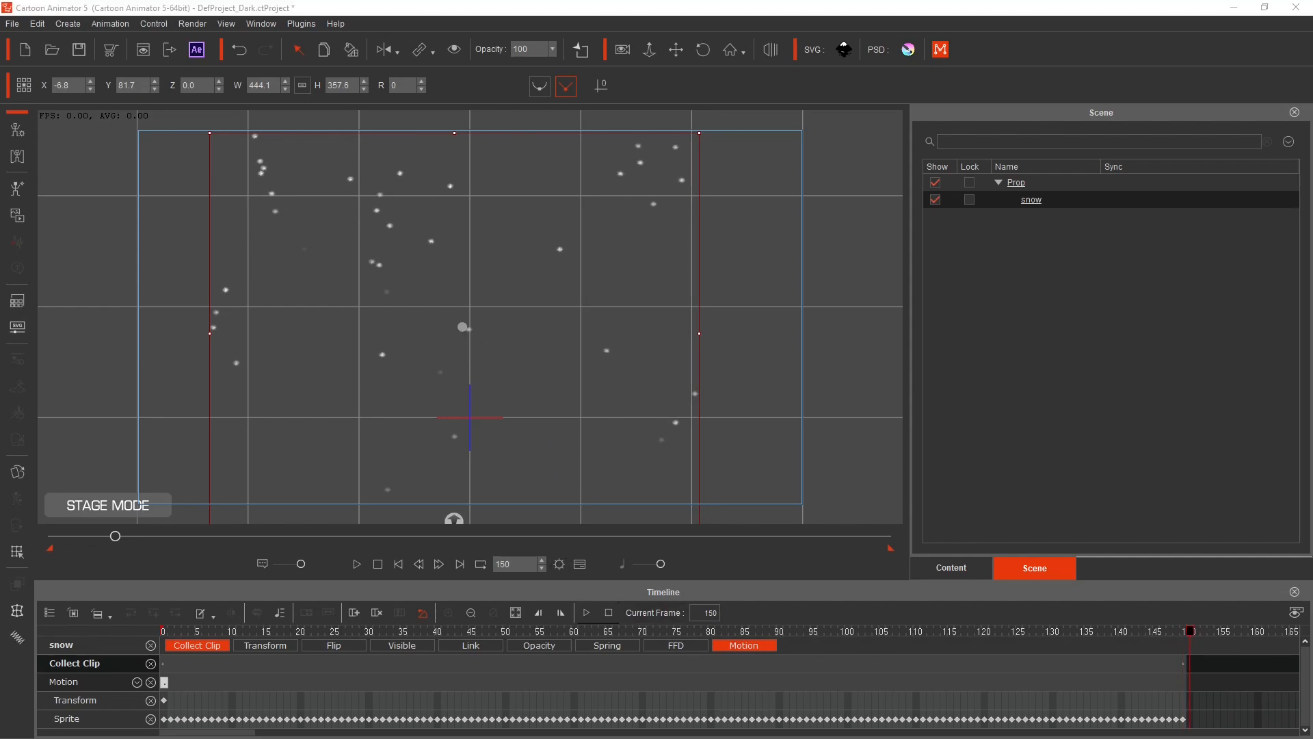
drag(516, 211, 645, 191)
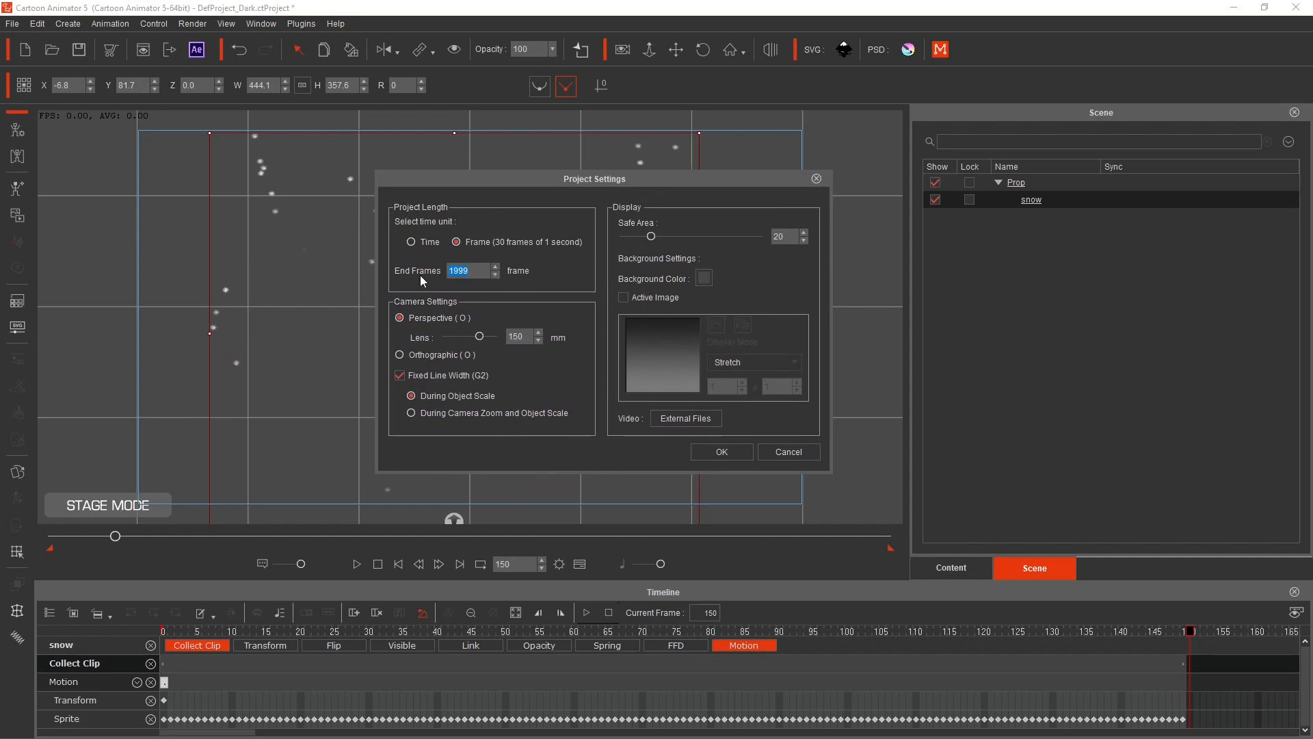
text(1)
click(738, 453)
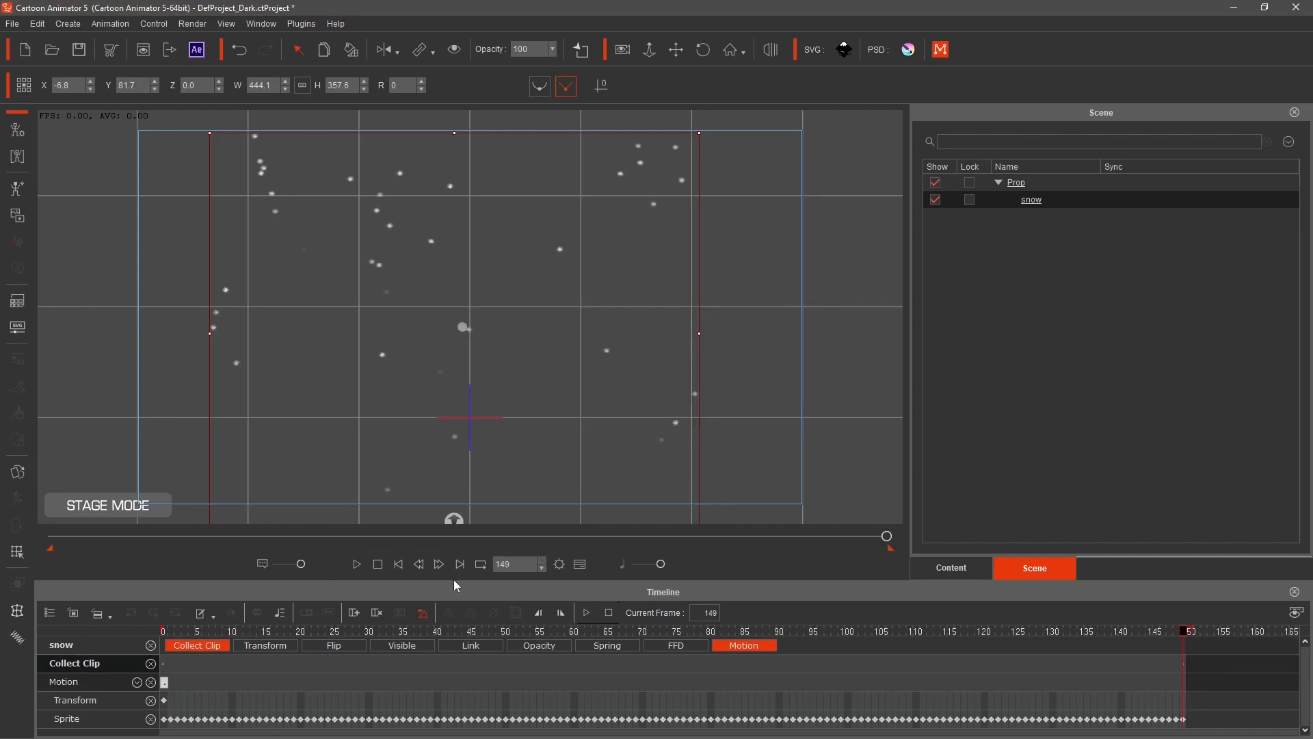
Turn on loop playback and preview the snow animation
click(482, 565)
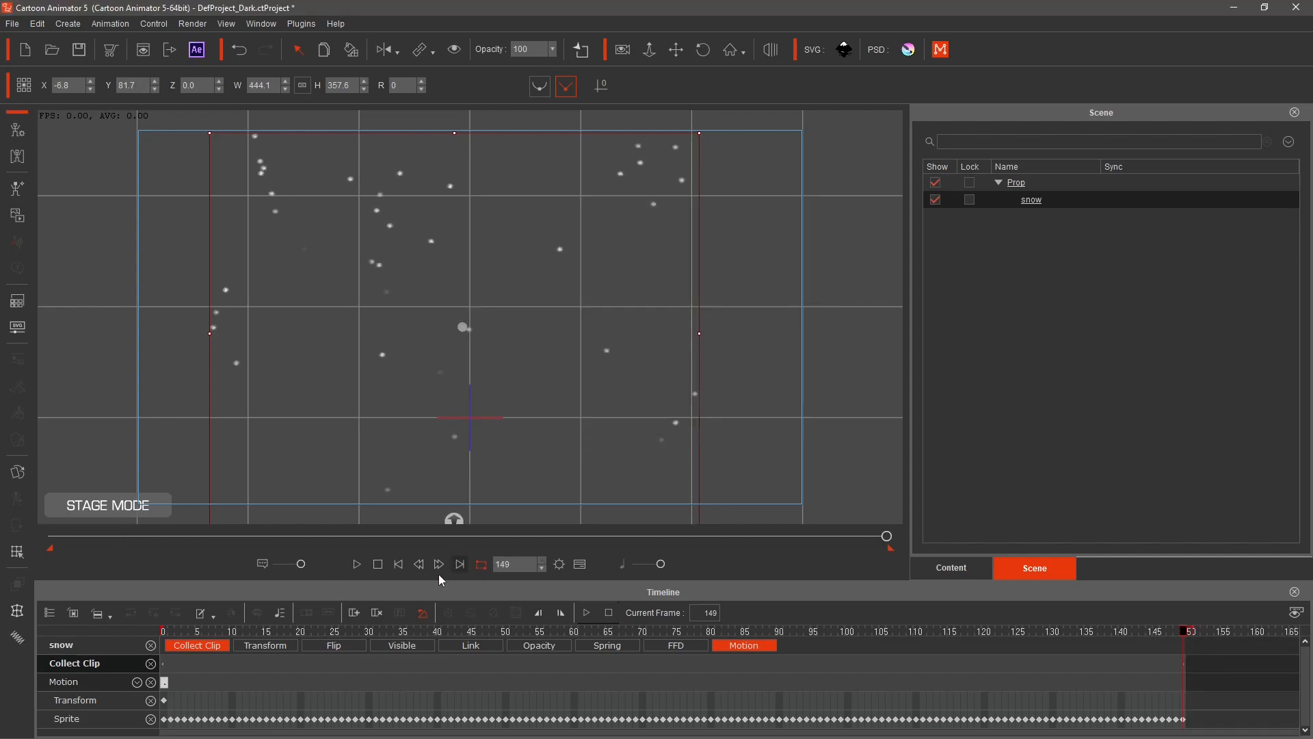
click(357, 565)
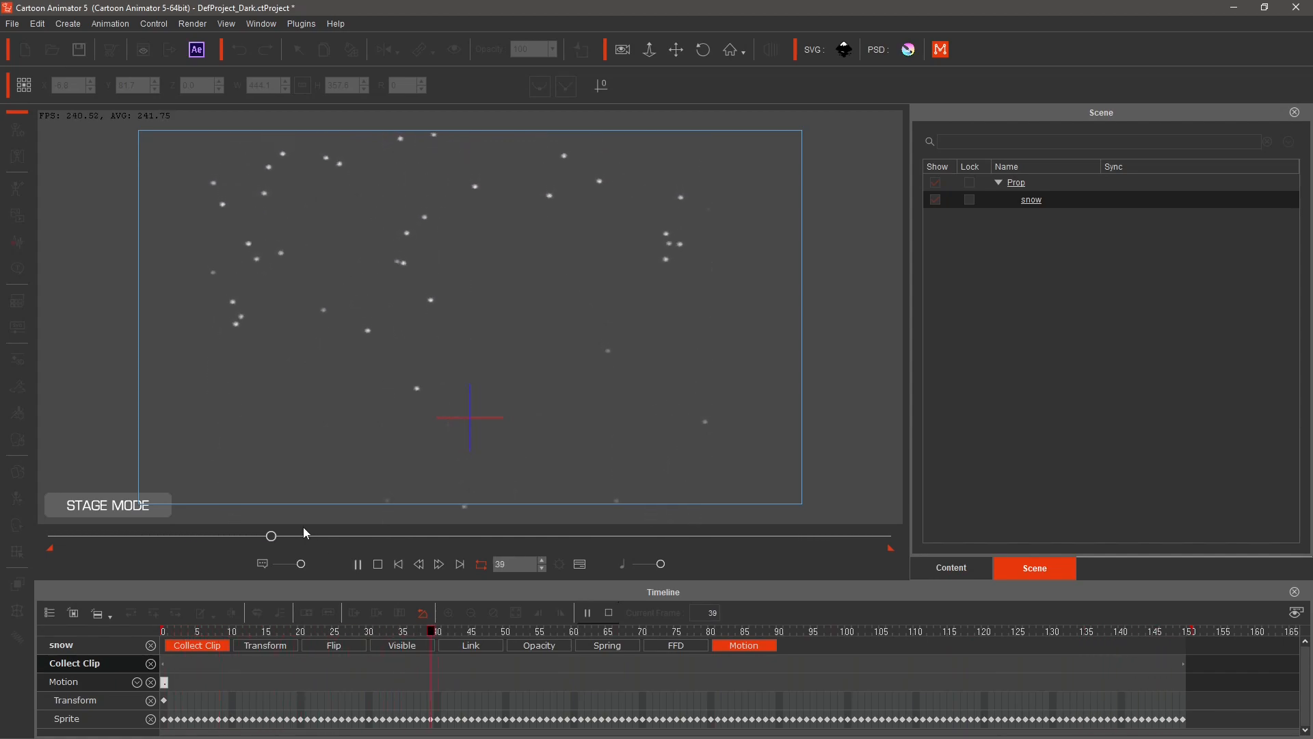
click(378, 565)
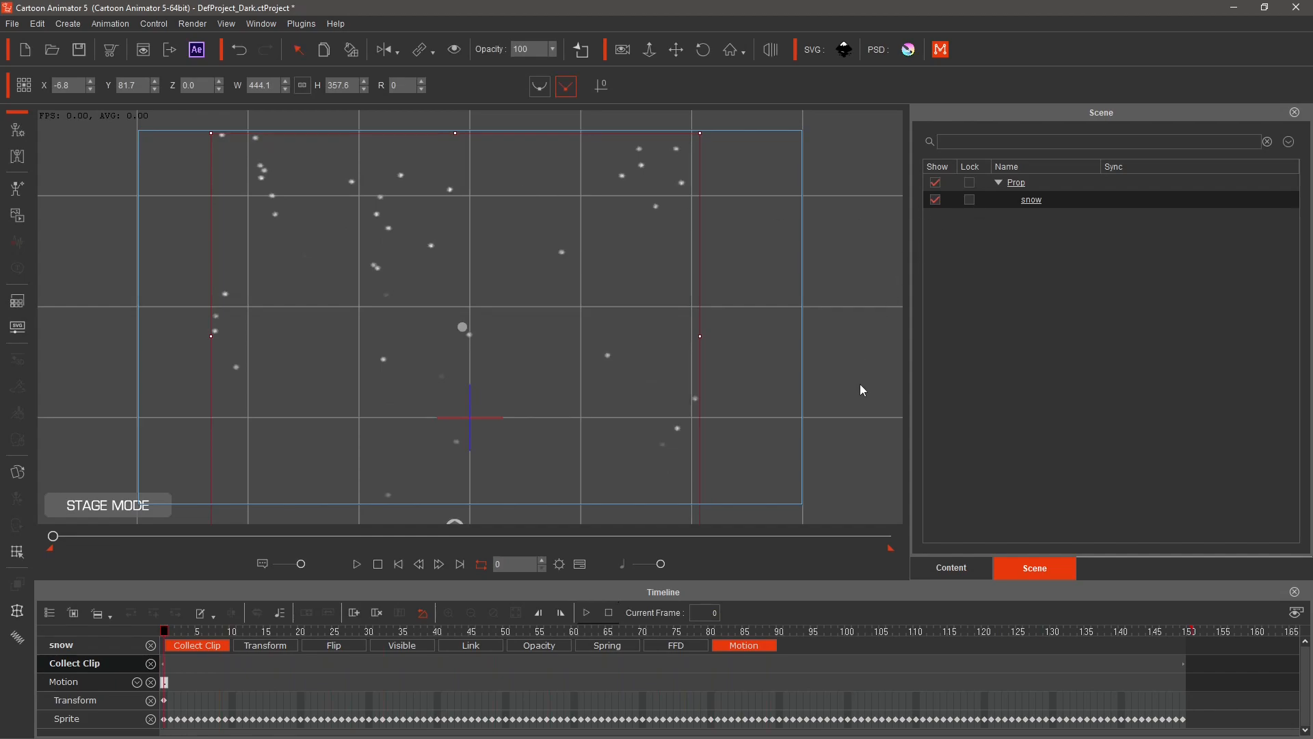
Open the Animated Prop folder among the custom props in the content library
click(963, 562)
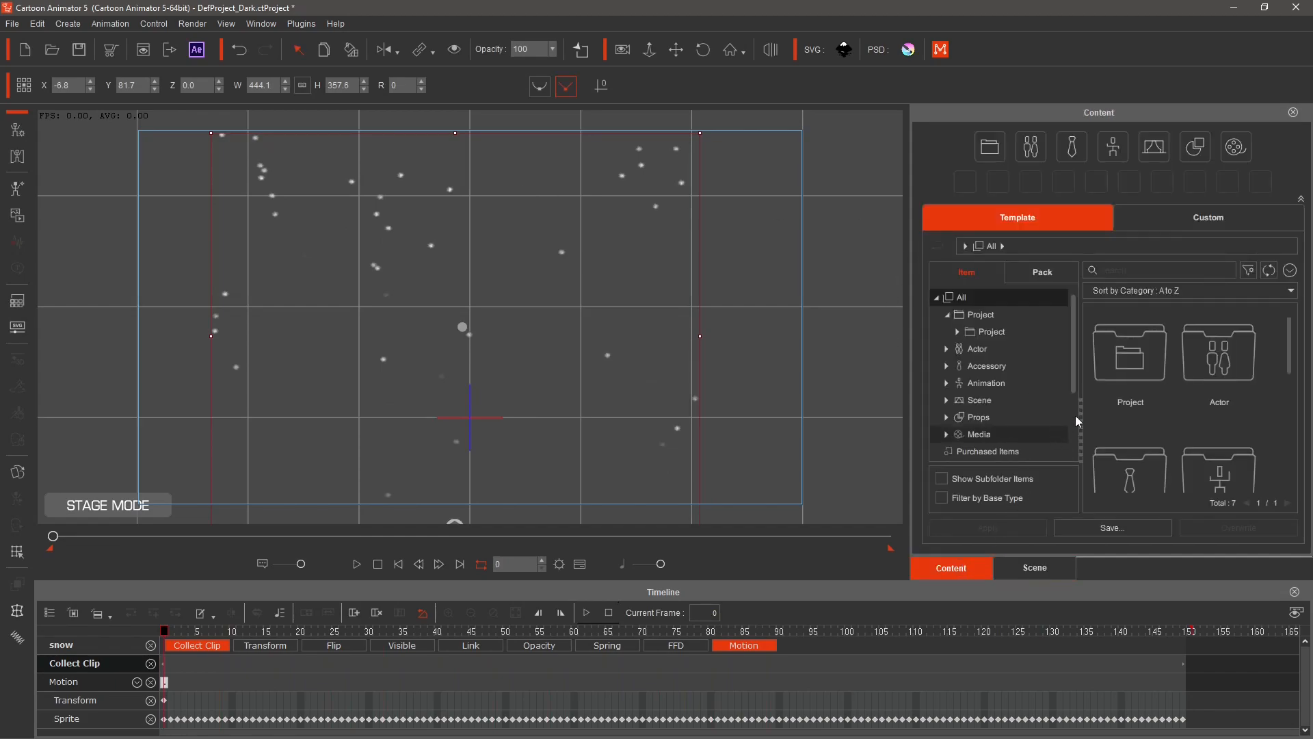
click(1192, 220)
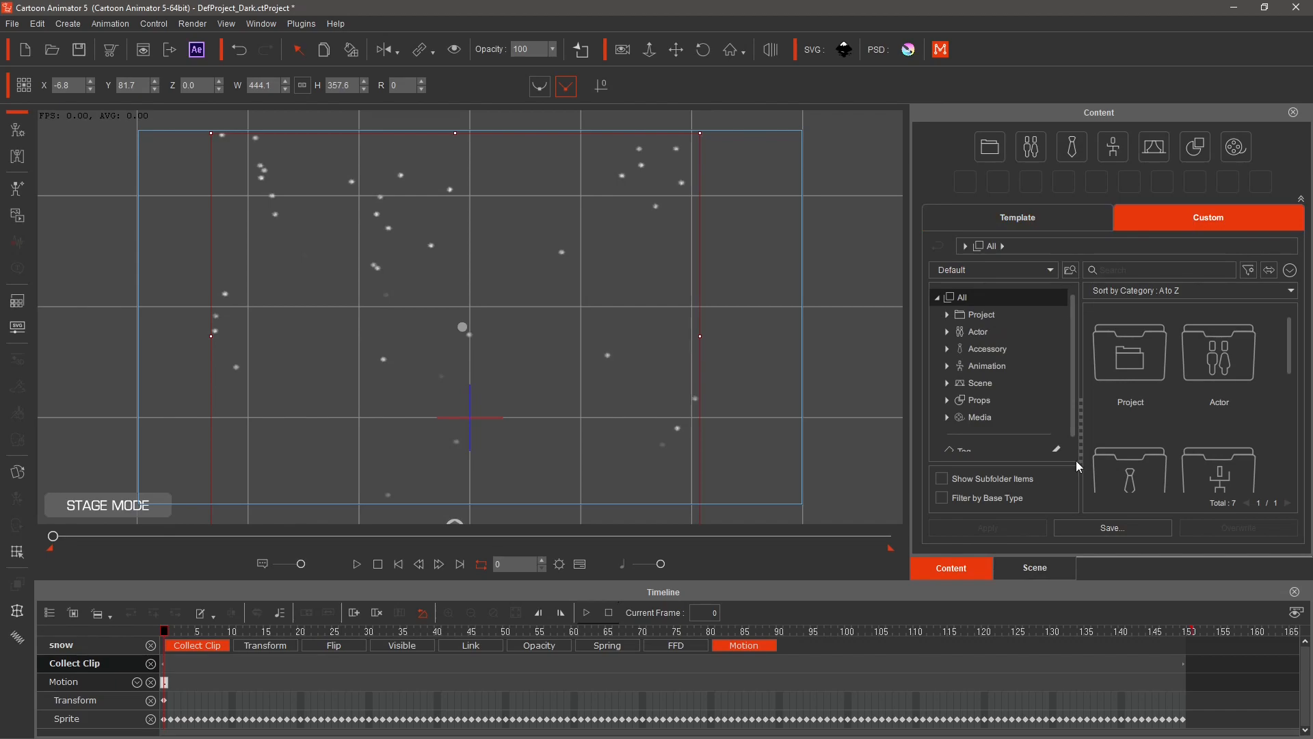
click(949, 404)
scroll(971, 403, down, 1)
click(959, 391)
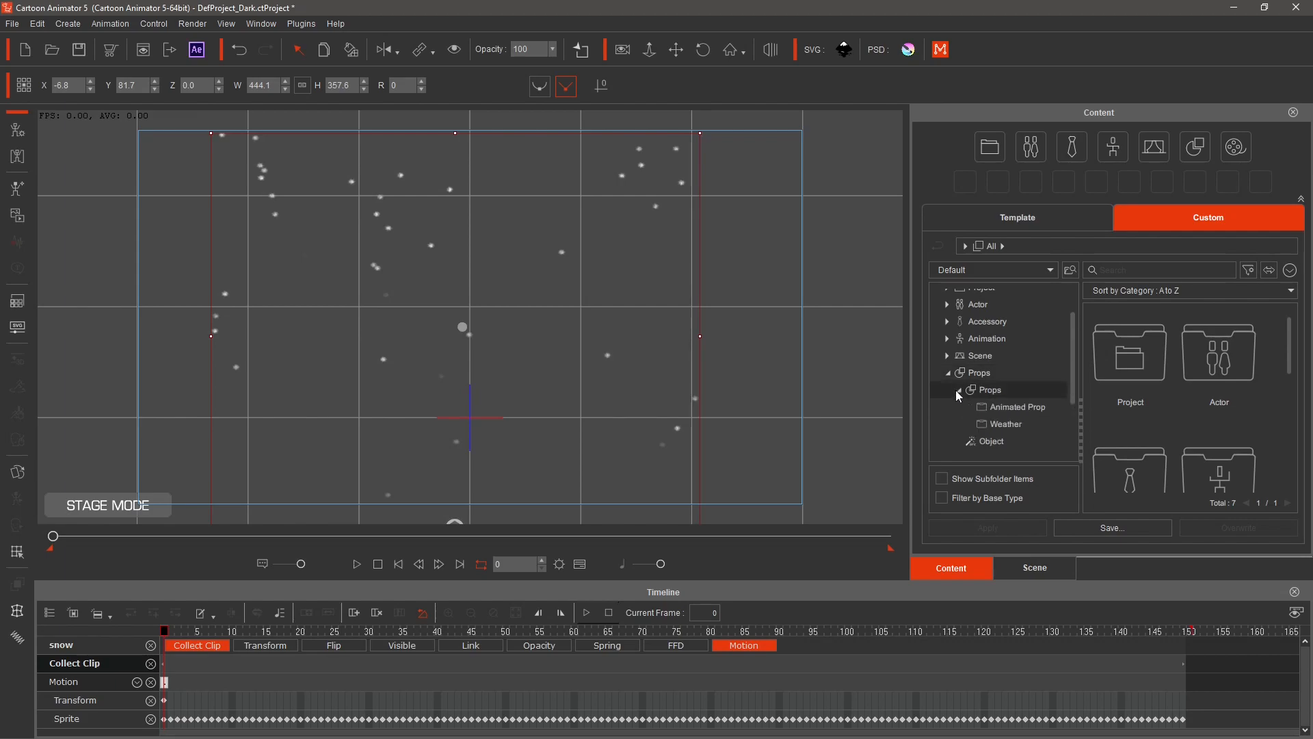
click(1016, 411)
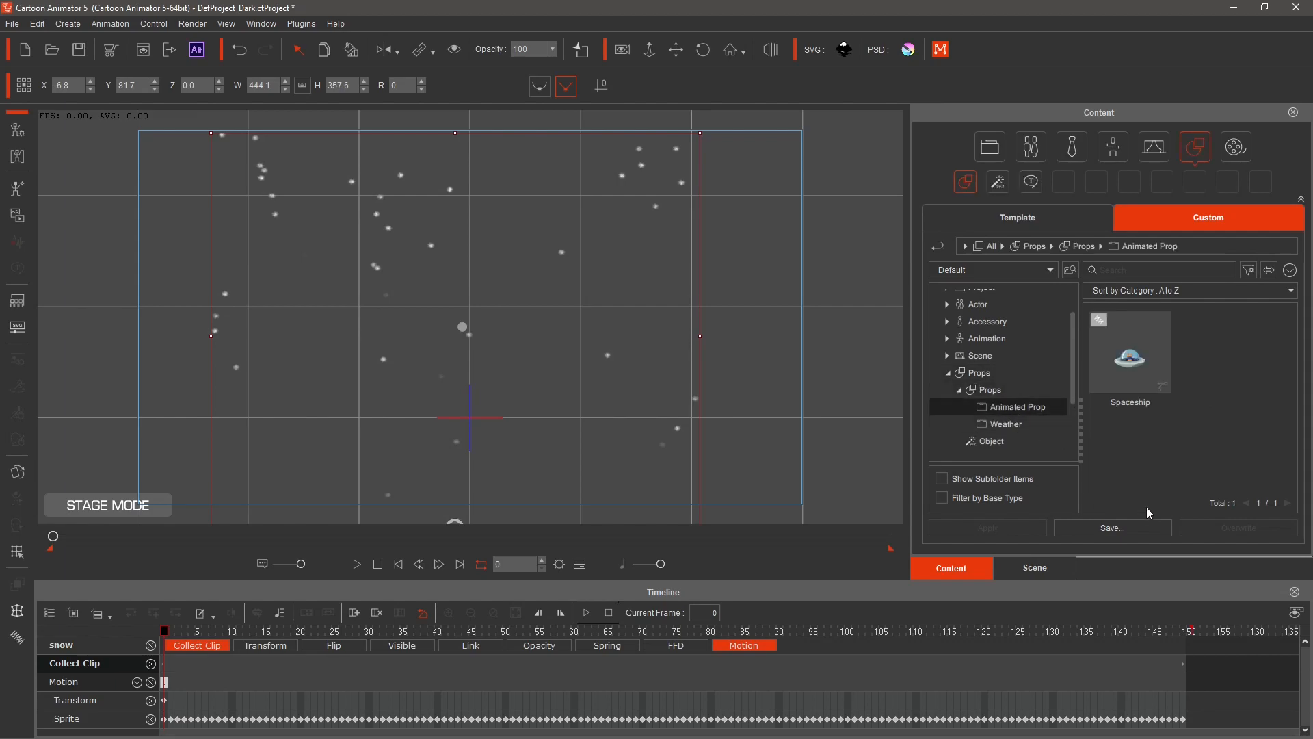
Save the snow prop to the Animated Prop folder as "Snow Light"
click(1112, 527)
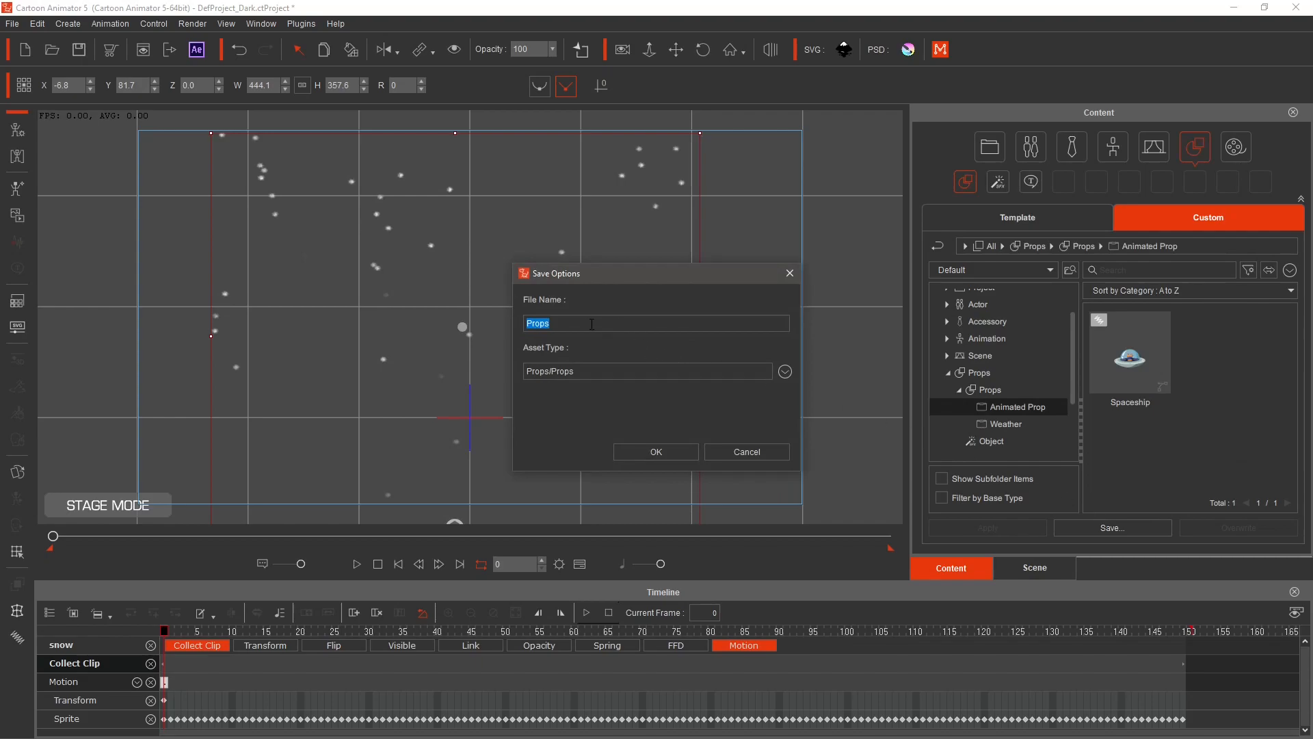
text(Light)
click(677, 451)
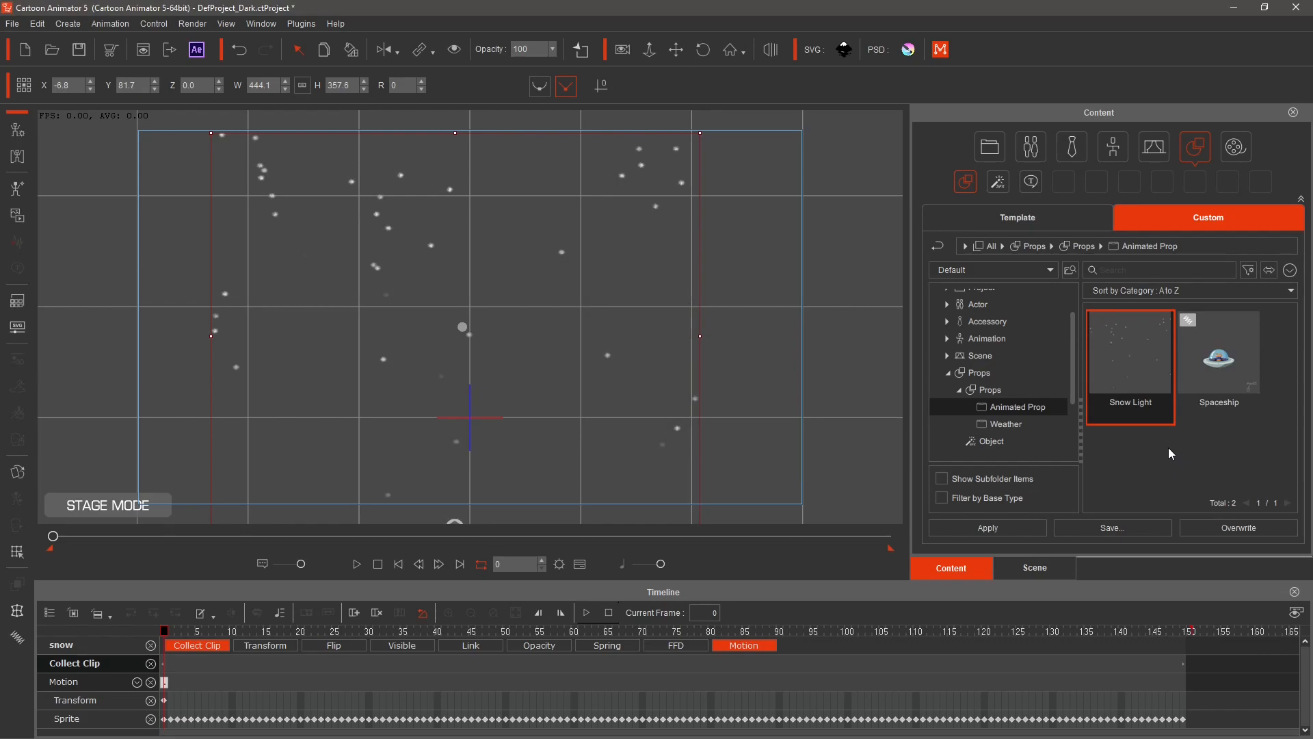
Start a new project and place the saved Snow Light prop on the stage with the timeline shown
click(25, 49)
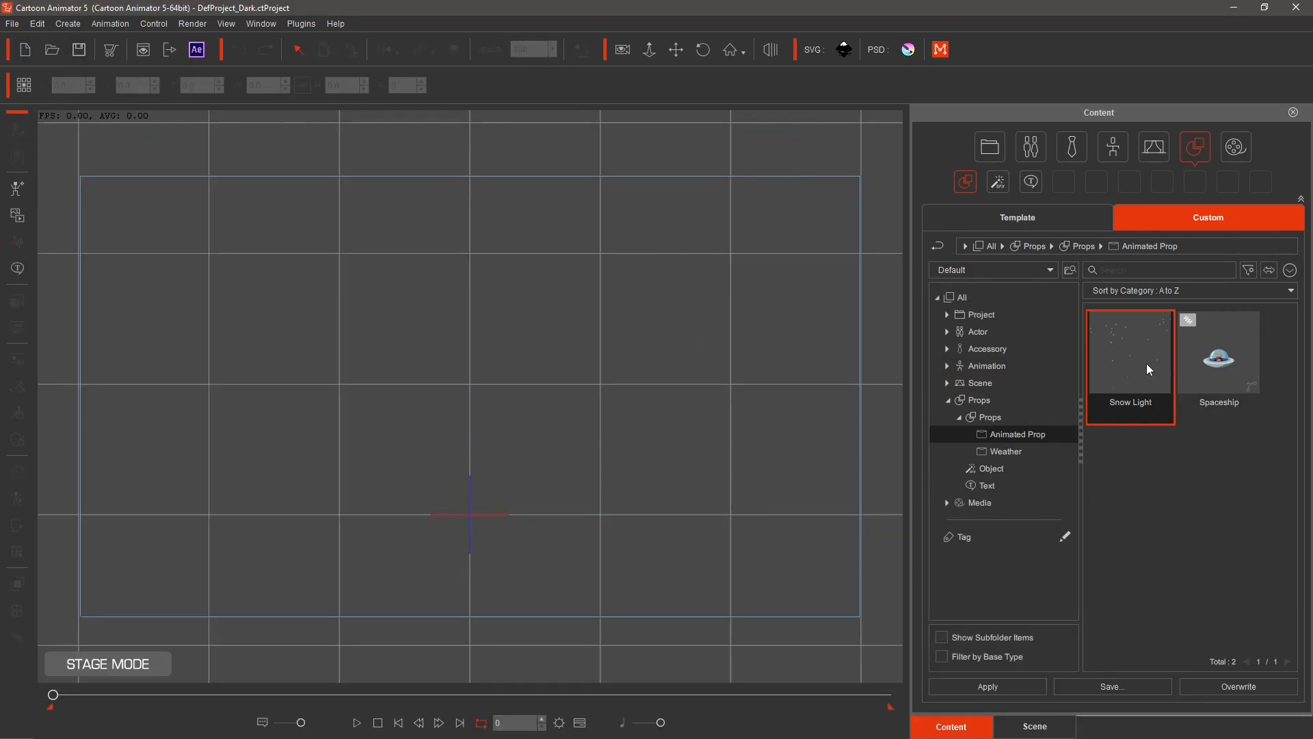
drag(465, 359, 438, 348)
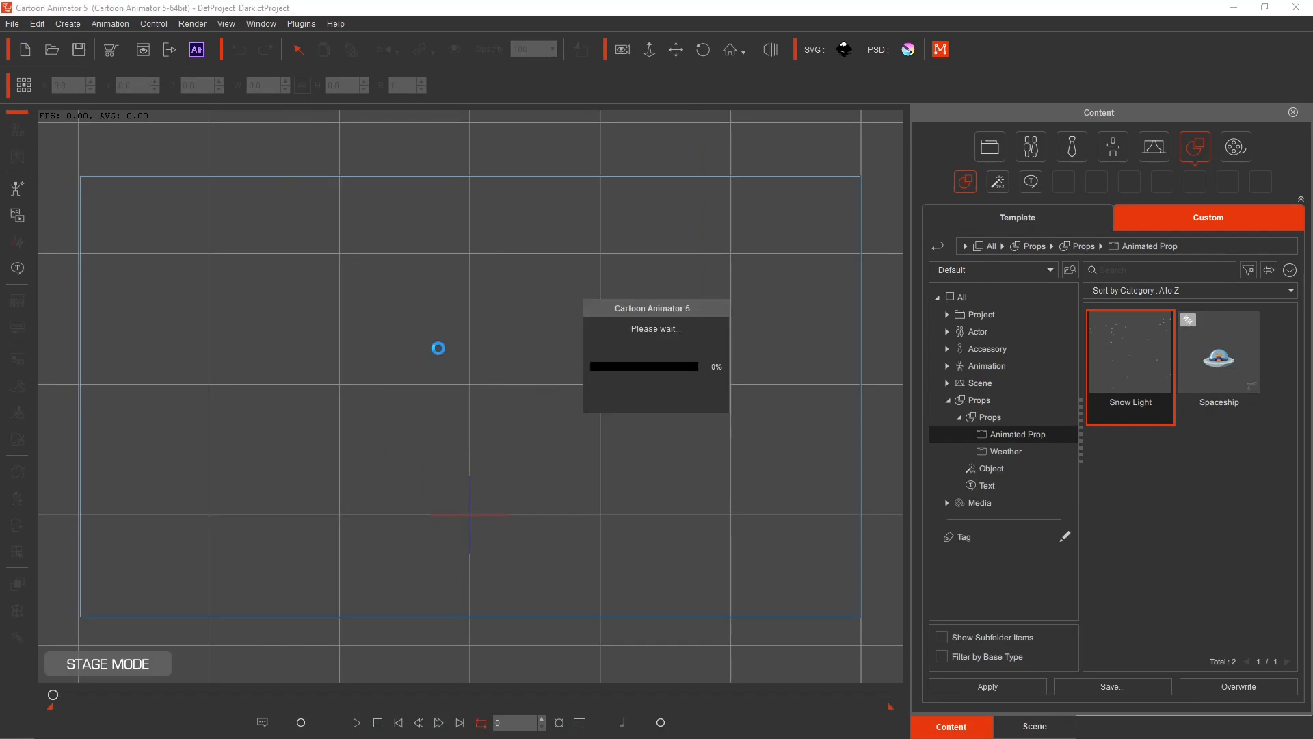
key(F3)
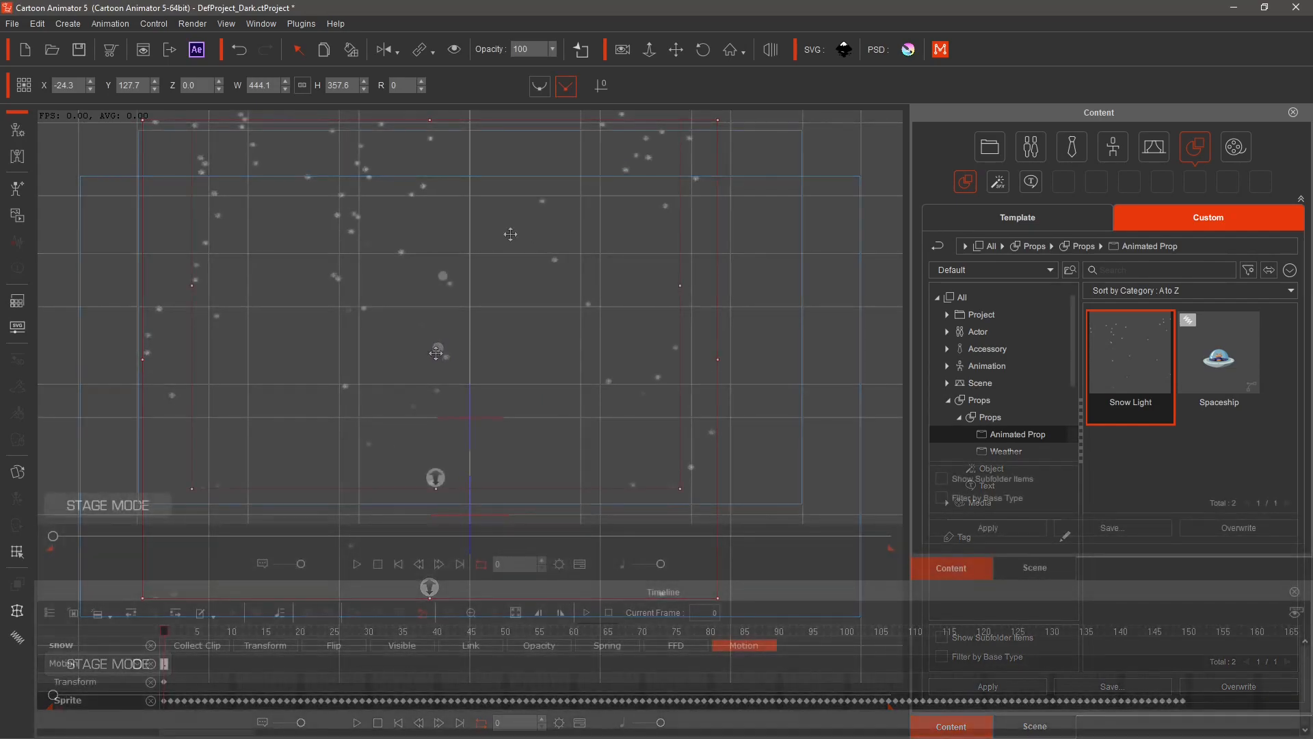
Apply the Make It Snow action to the snow prop at frame 0
right_click(450, 285)
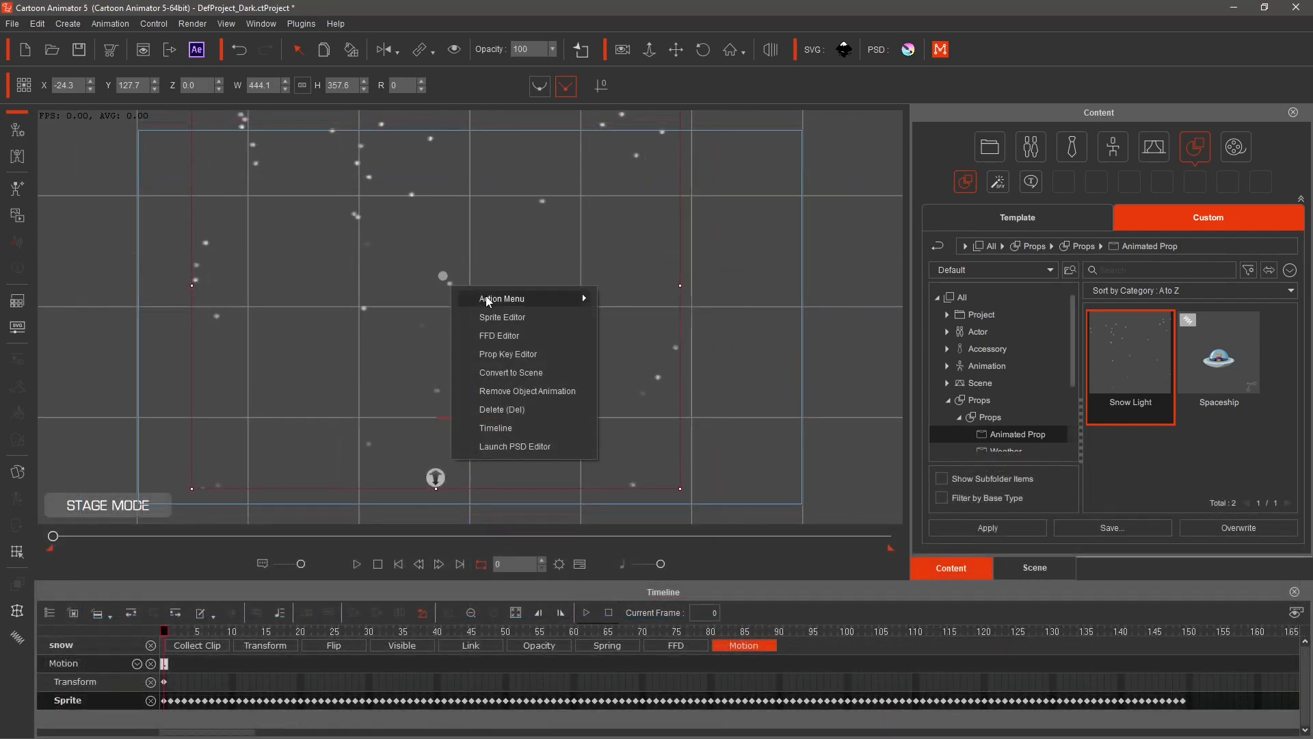
mouse_move(582, 295)
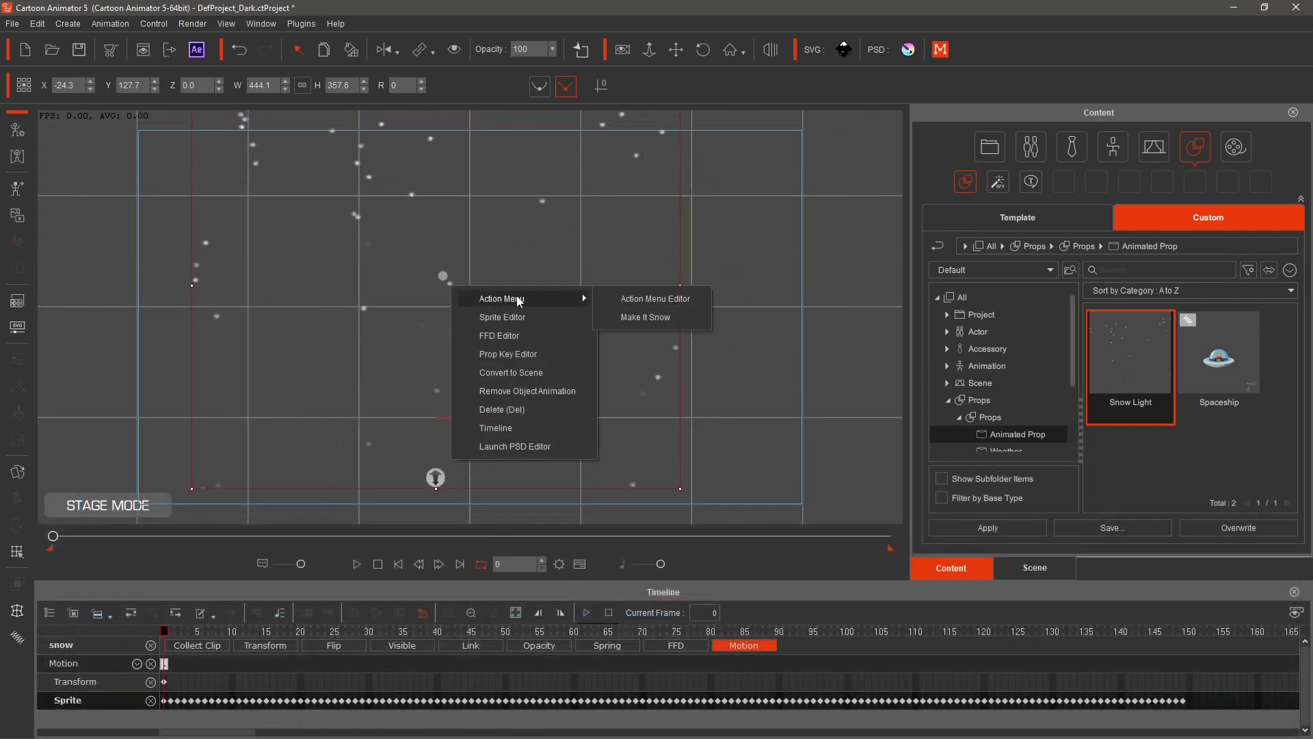
click(662, 318)
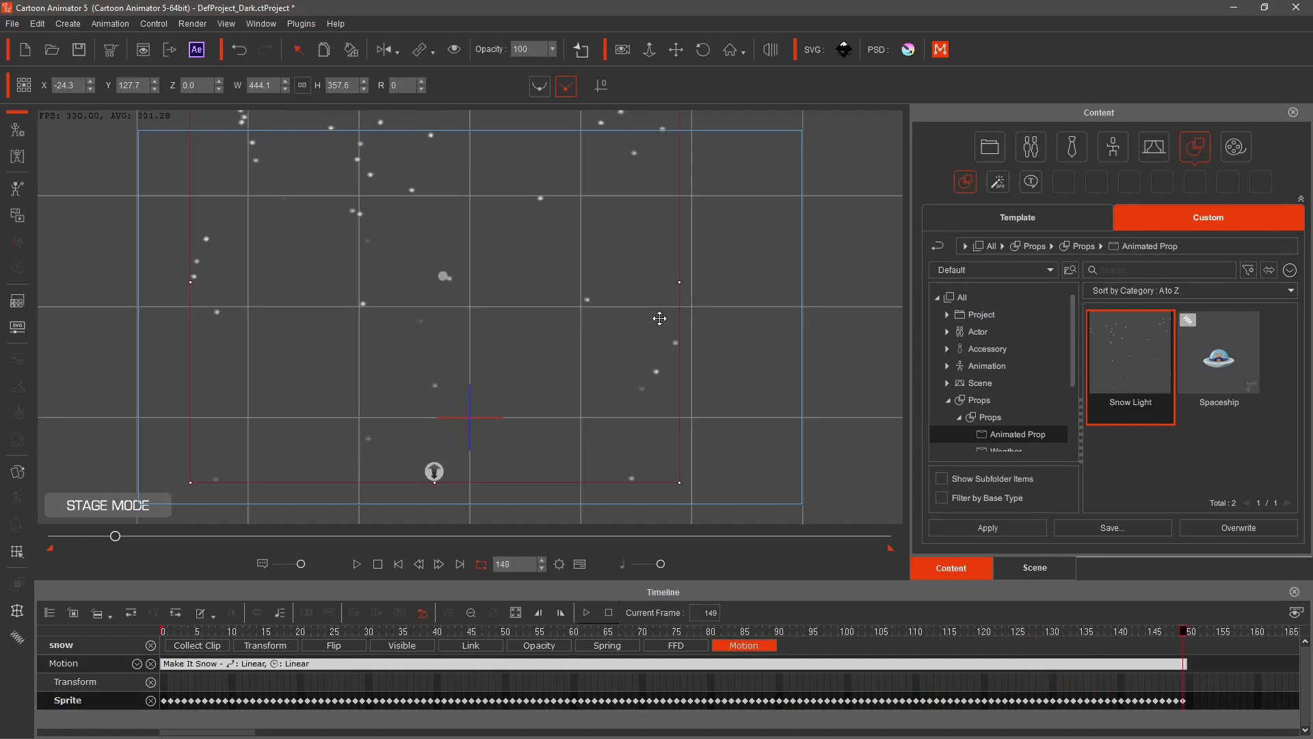
Apply the Make It Snow action to the snow prop again at frame 150, directly after the first clip
click(1200, 666)
drag(1205, 634, 1191, 637)
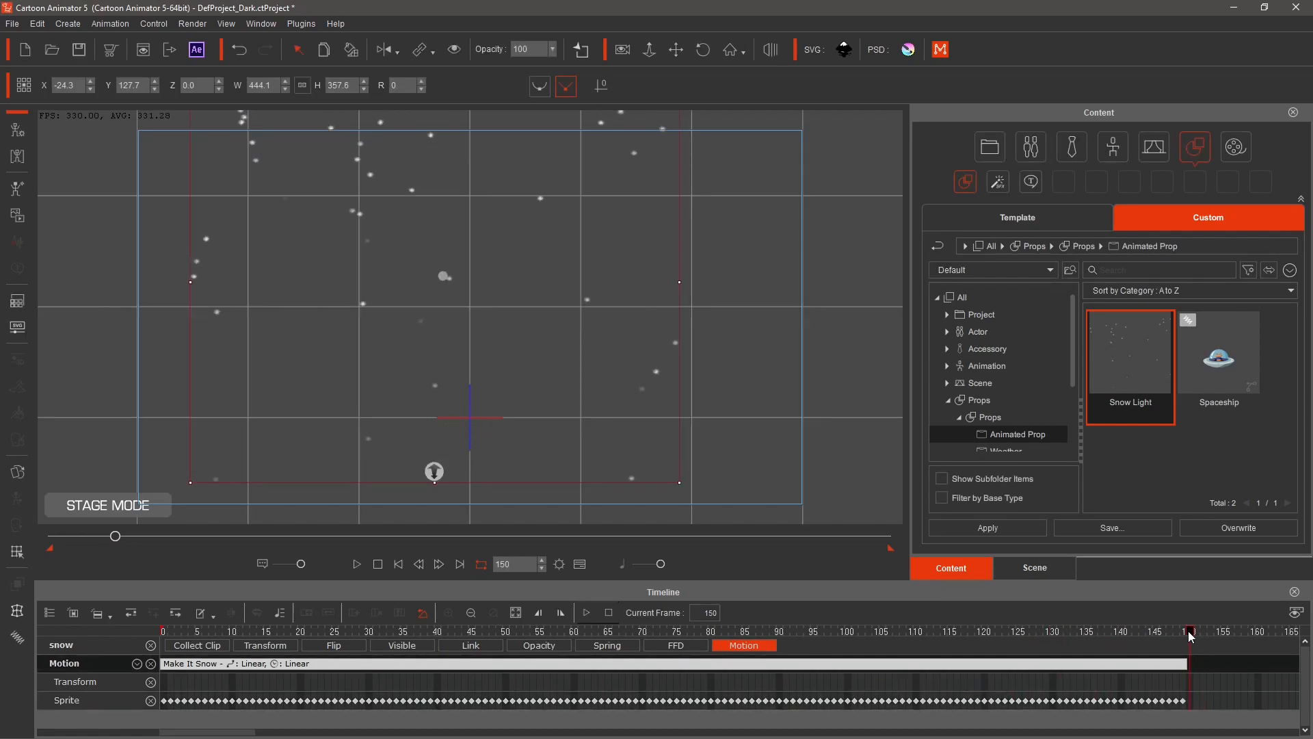
right_click(445, 278)
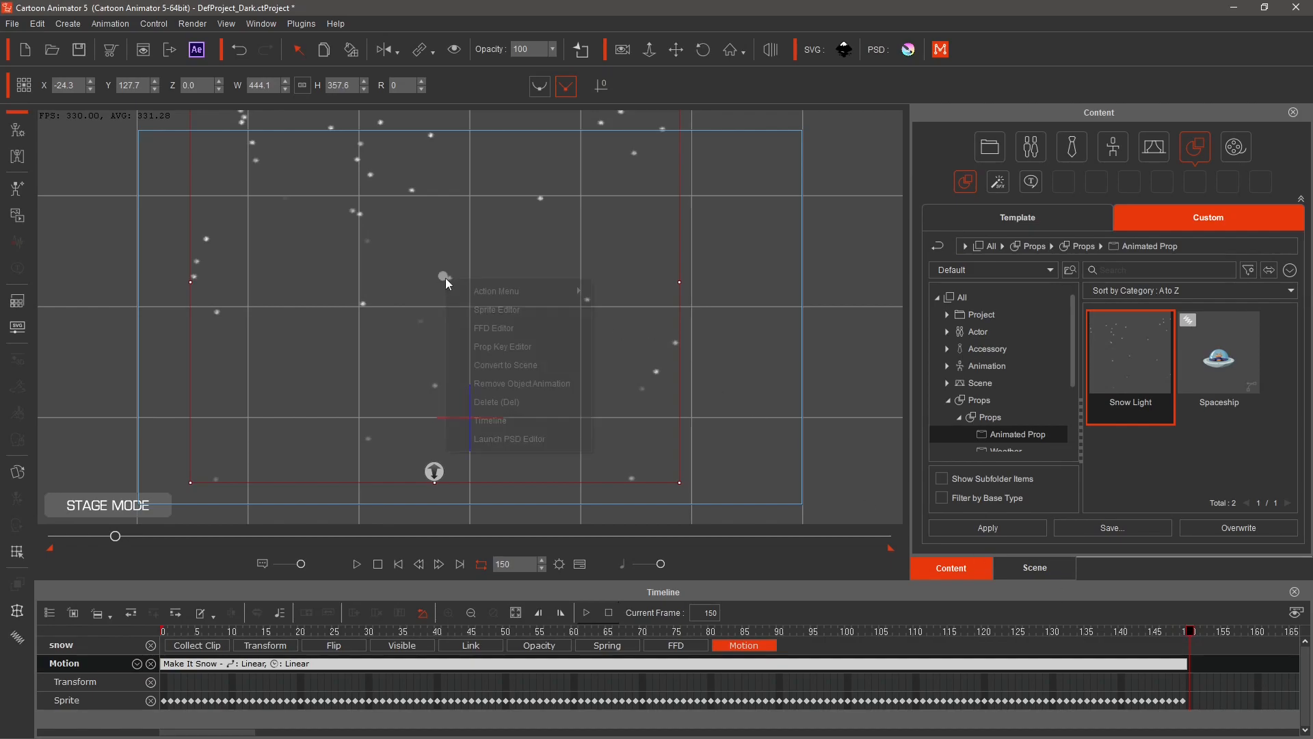
mouse_move(479, 291)
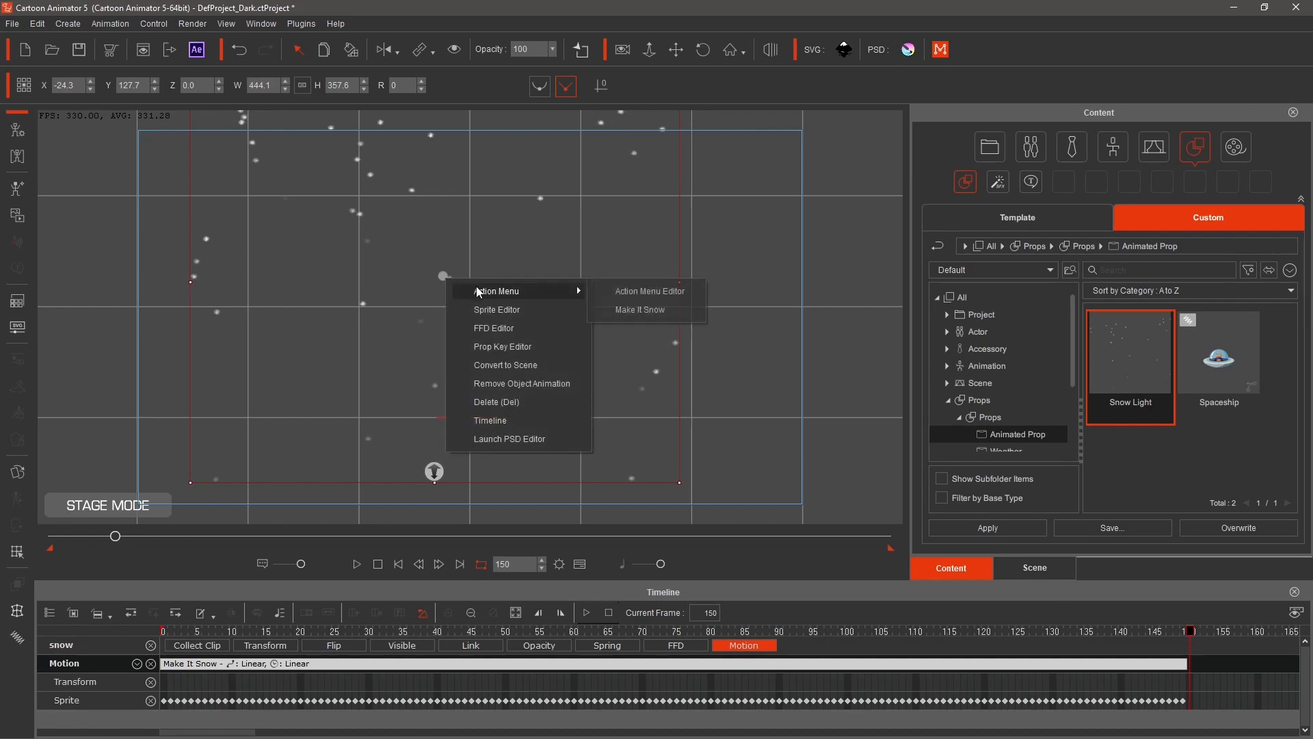
click(623, 311)
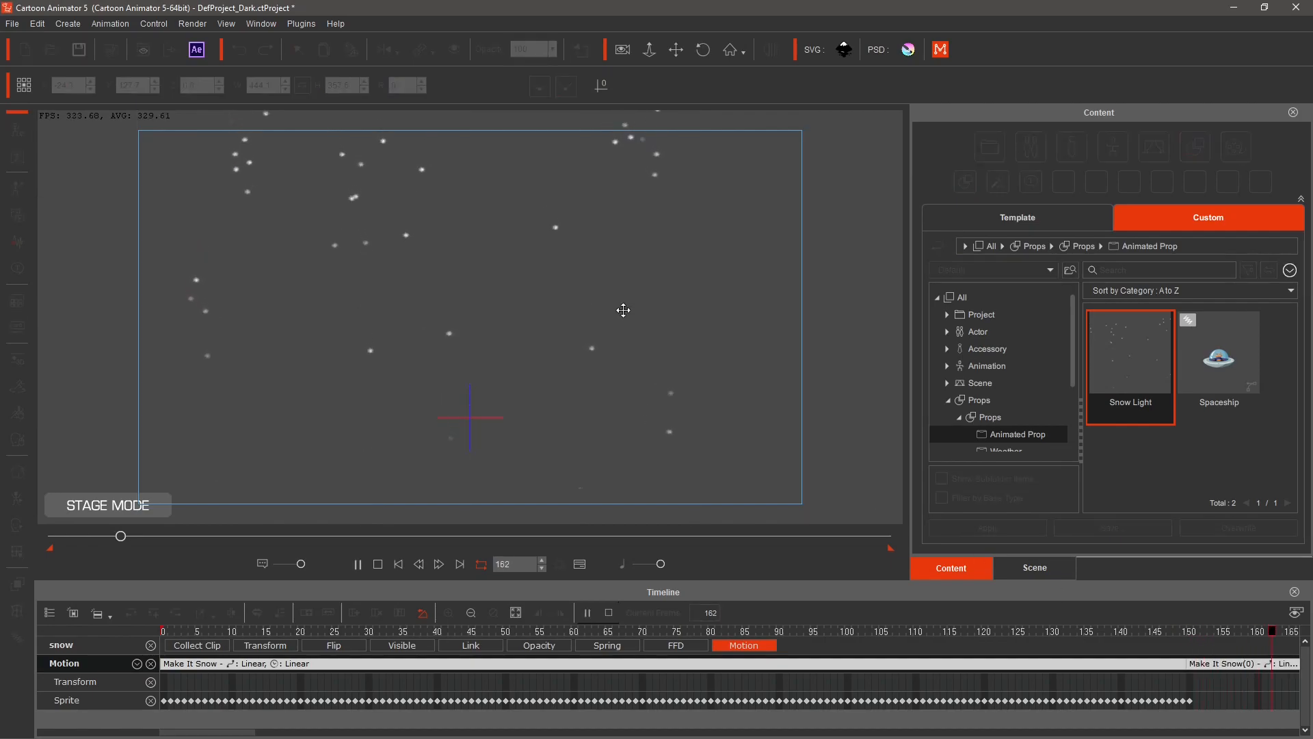
Play back the two consecutive Make It Snow clips from the start to check the loop
click(377, 564)
click(357, 564)
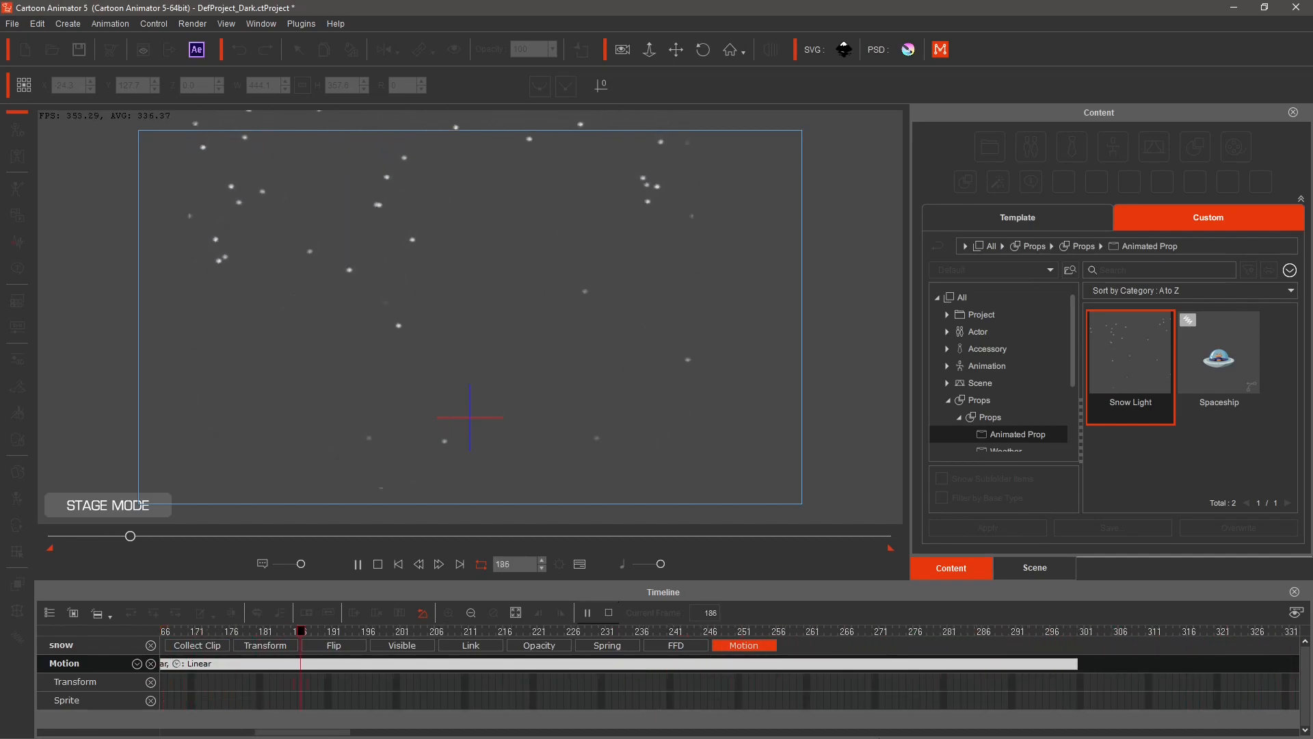
click(377, 565)
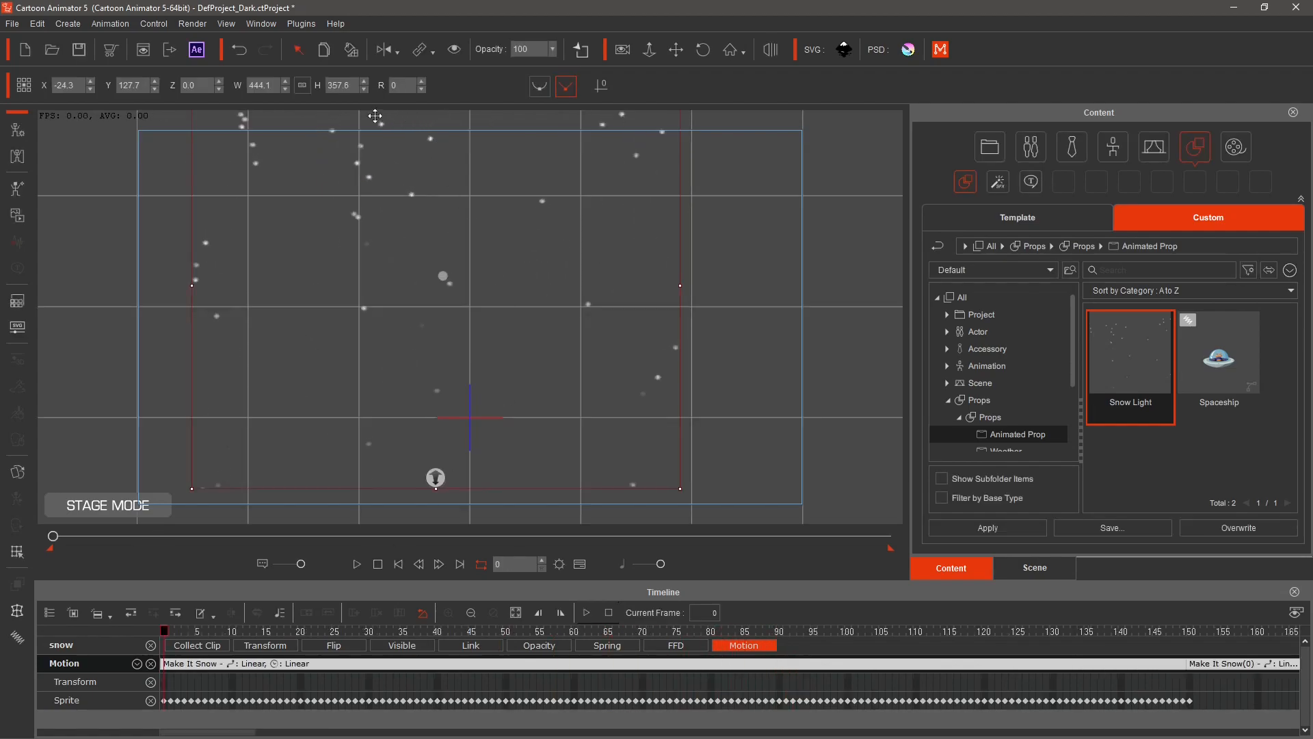